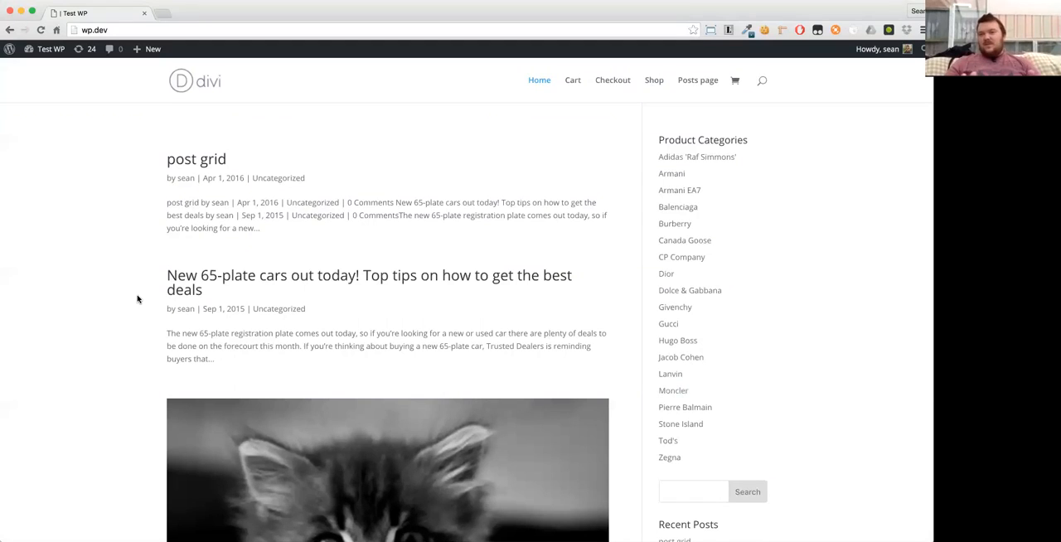
- Open the site's admin dashboard and list only the active plugins
mouse_move(39, 52)
click(41, 69)
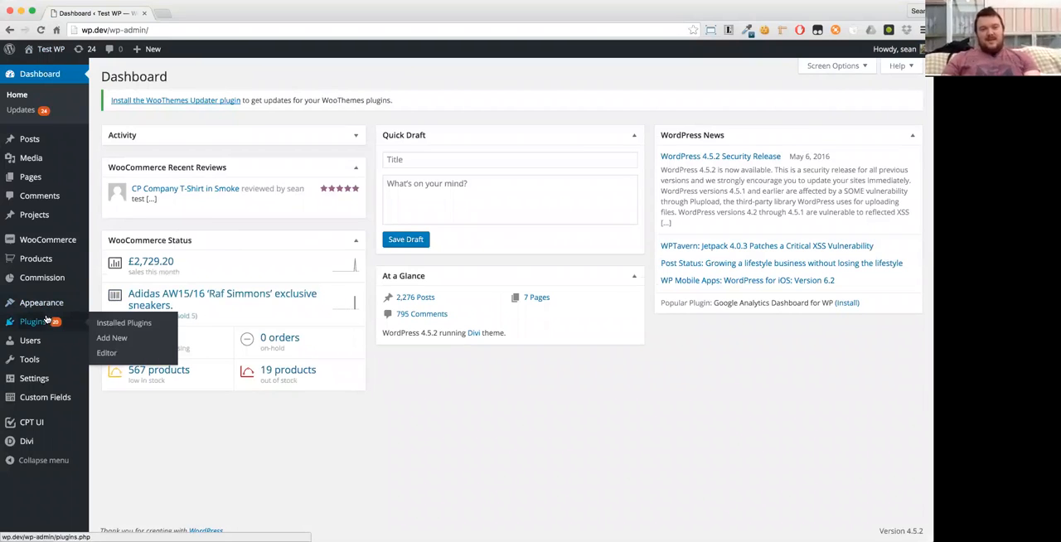
click(41, 323)
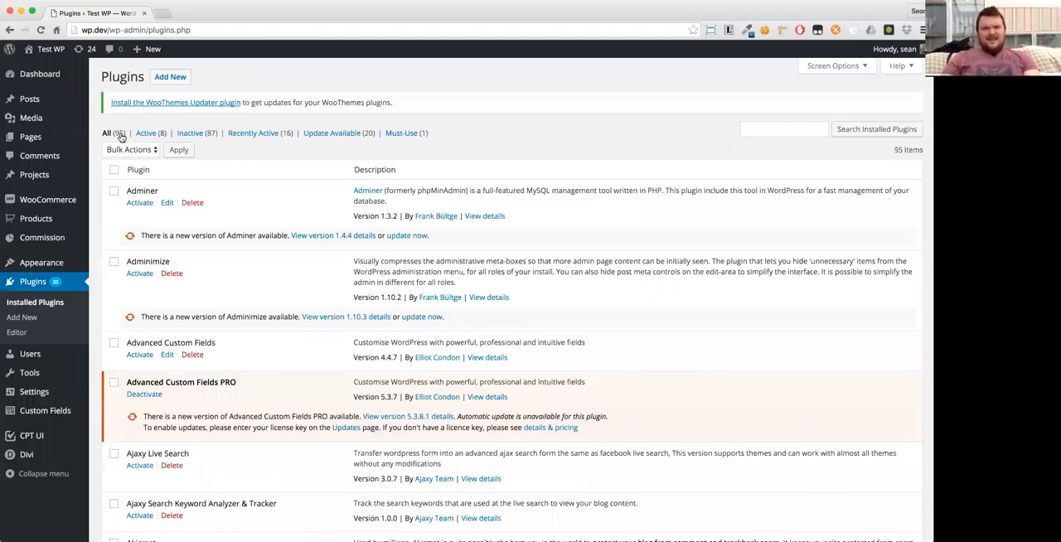
click(145, 134)
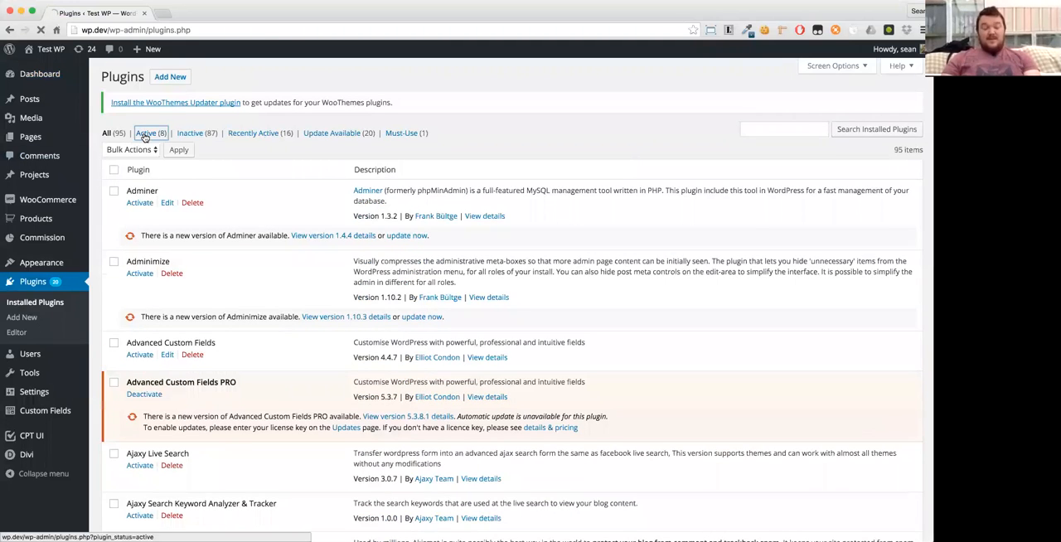
scroll(166, 249, down, 1)
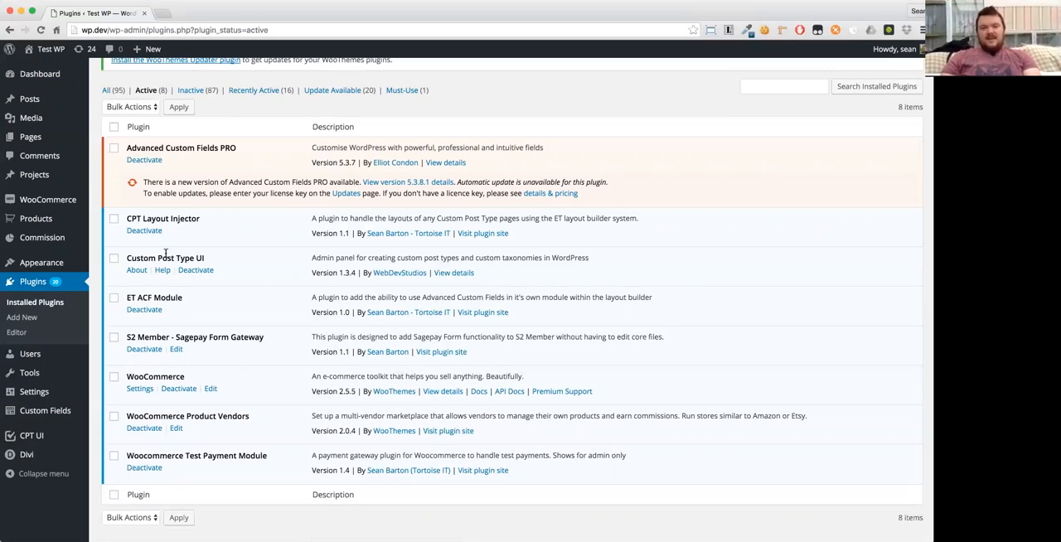
- Start a new custom field group and title it "Field Group 1"
mouse_move(46, 412)
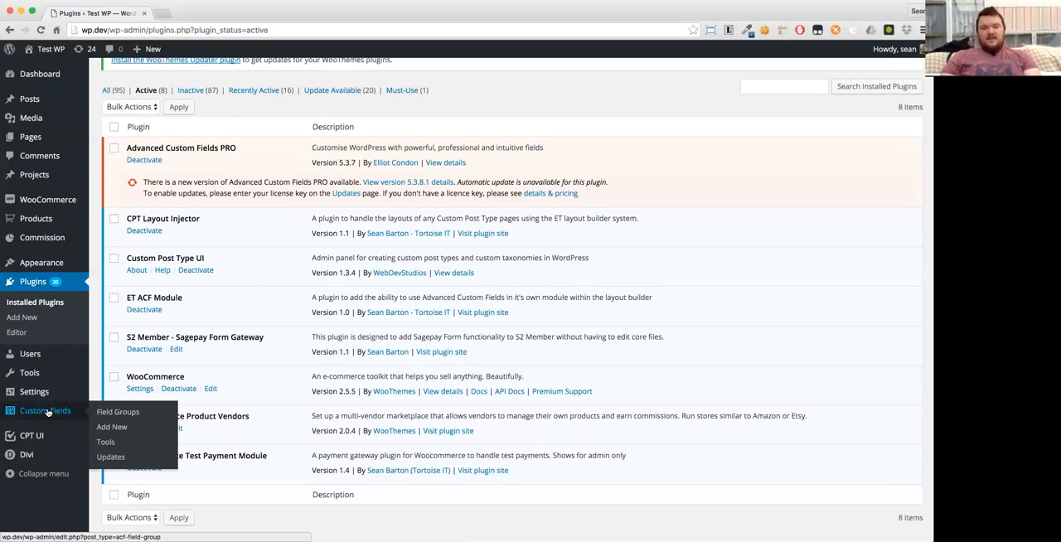
click(50, 414)
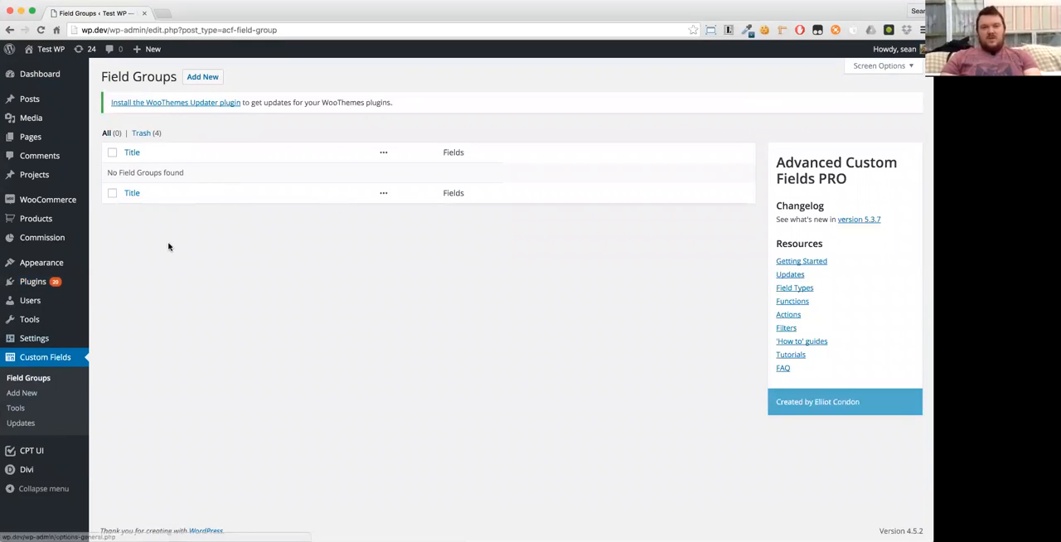
click(200, 76)
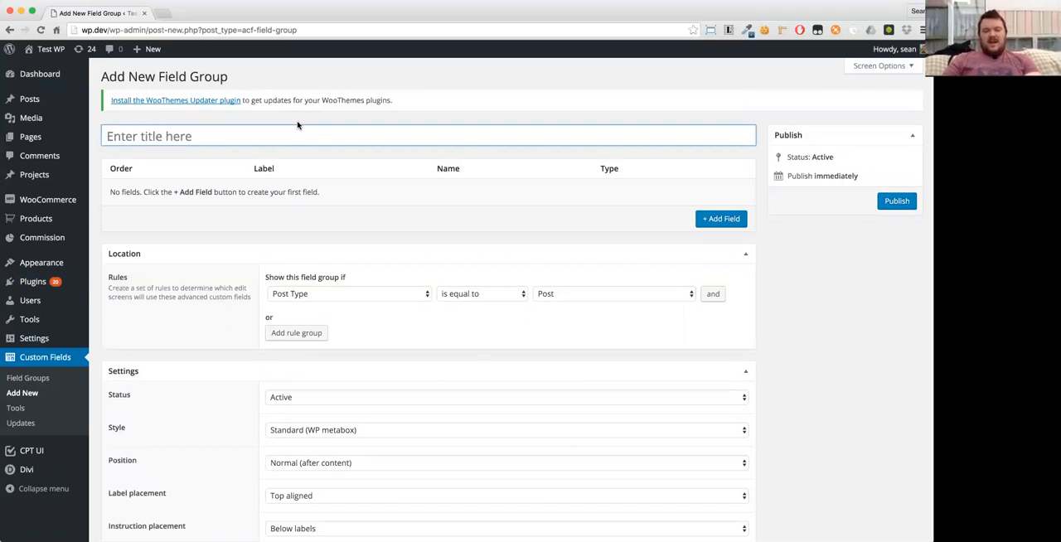
text(Field 1)
key(super+a)
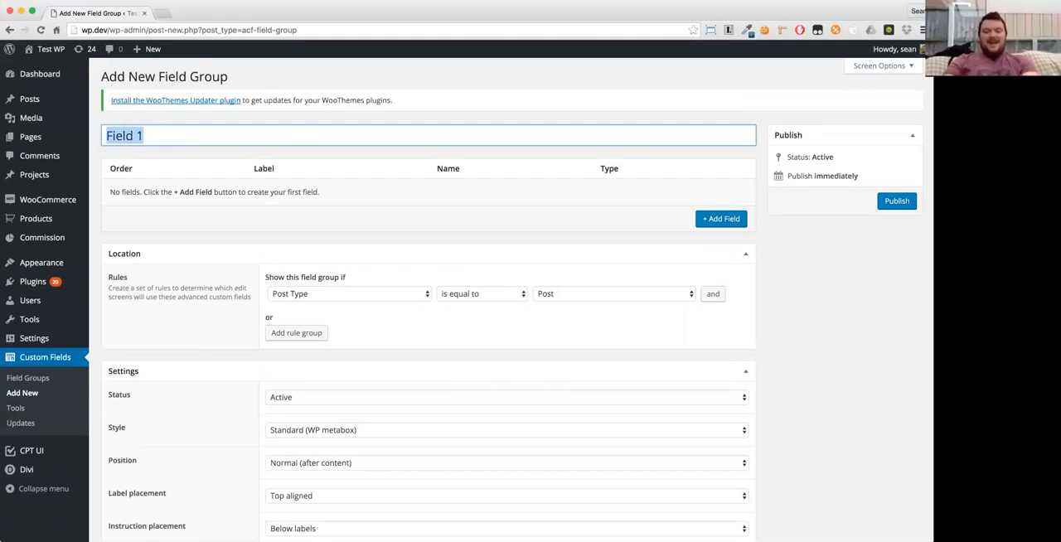
text(Box)
key(Tab)
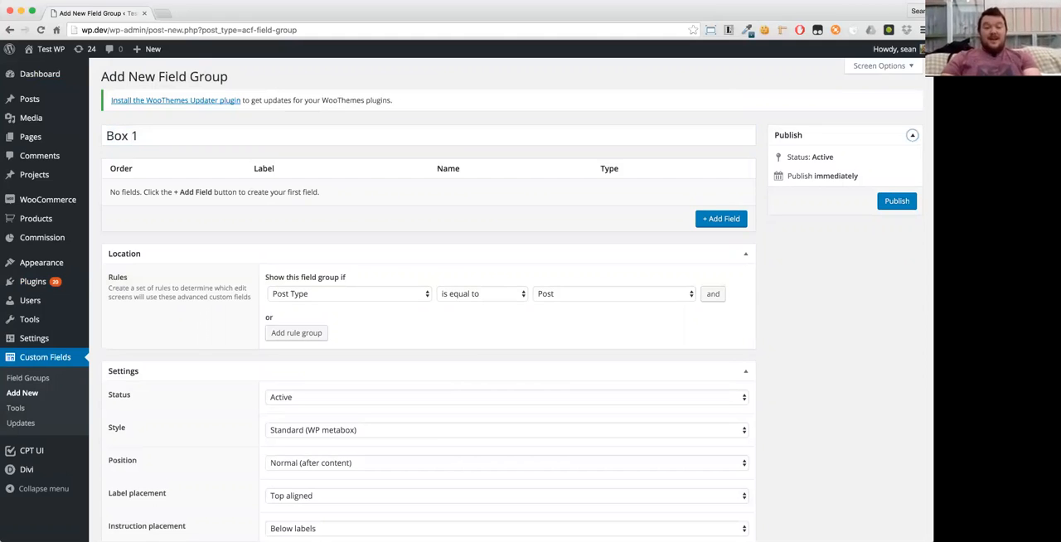
click(450, 139)
key(super+a)
text(Field Group 1)
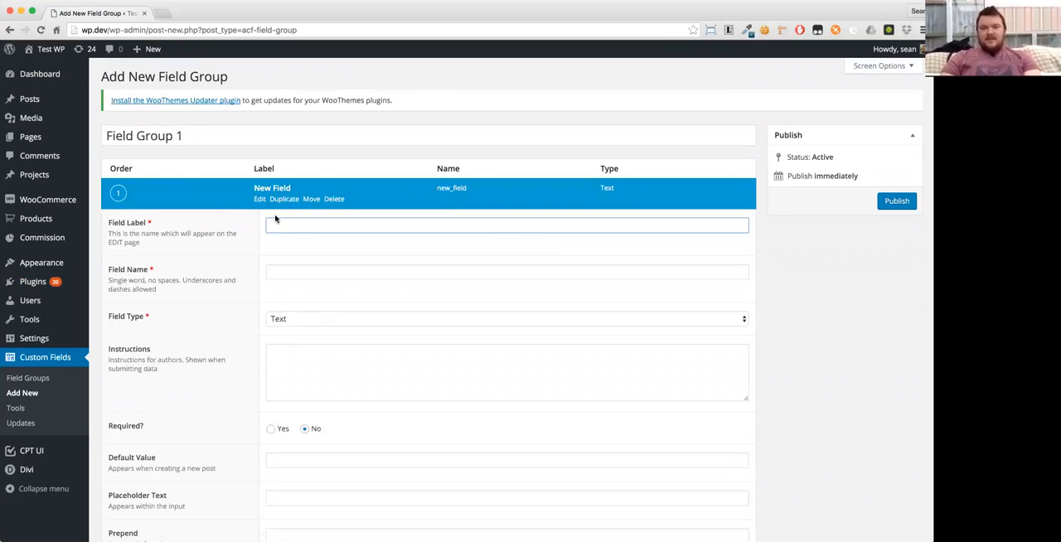
- Add a field labelled "Box 1" with the name box_1 and field type Text, then collapse its settings
text(Box 1)
key(Tab)
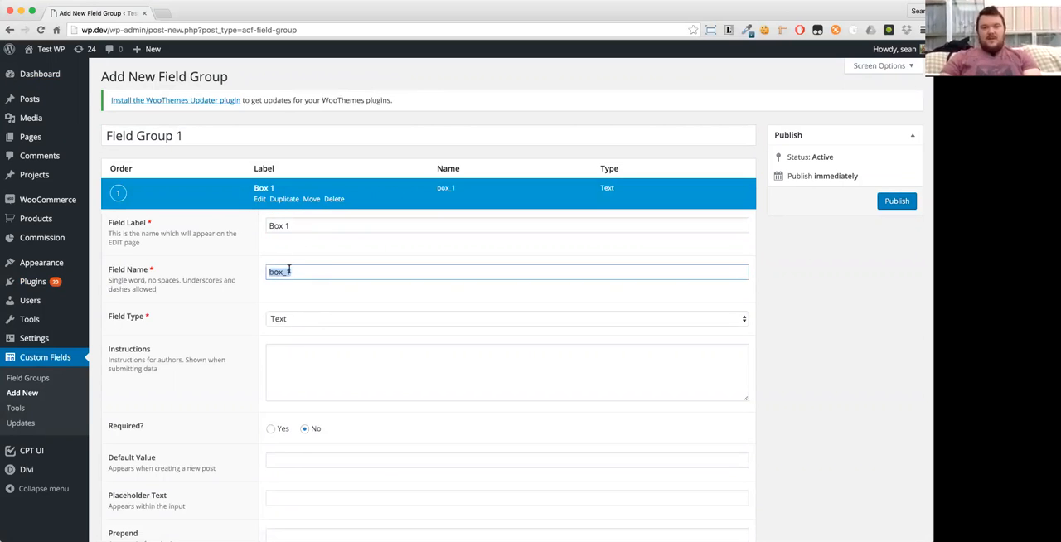
click(292, 320)
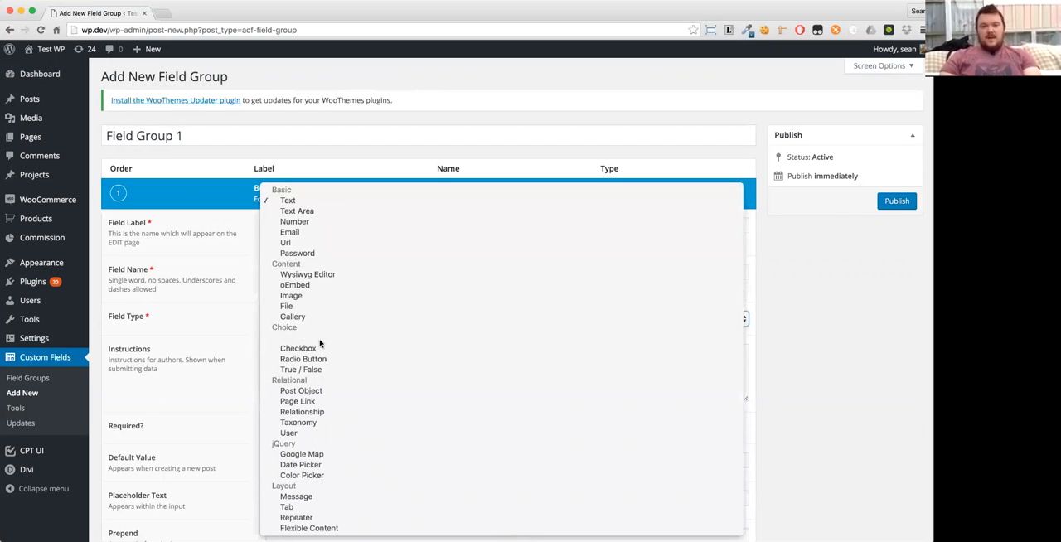
click(303, 204)
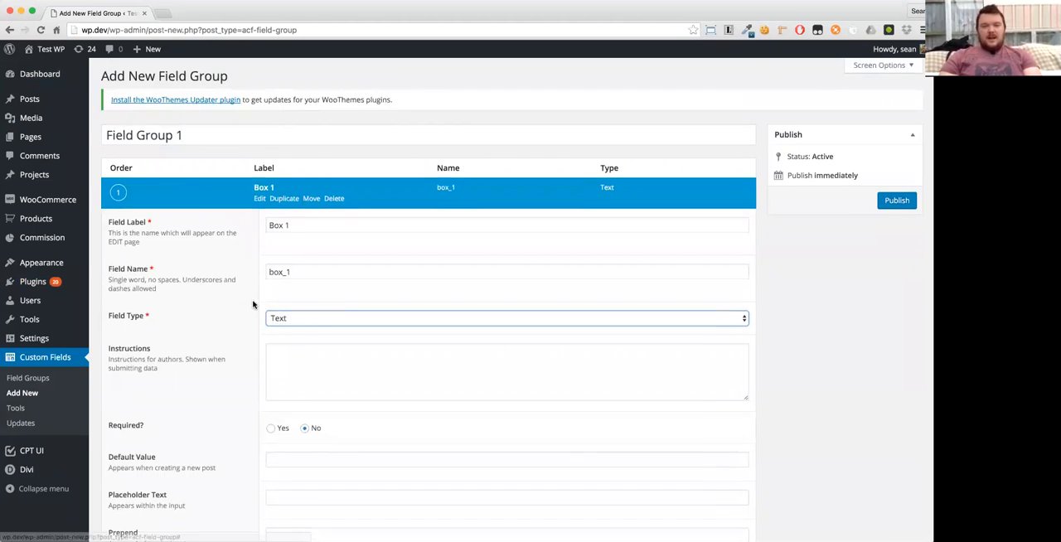
scroll(252, 304, down, 5)
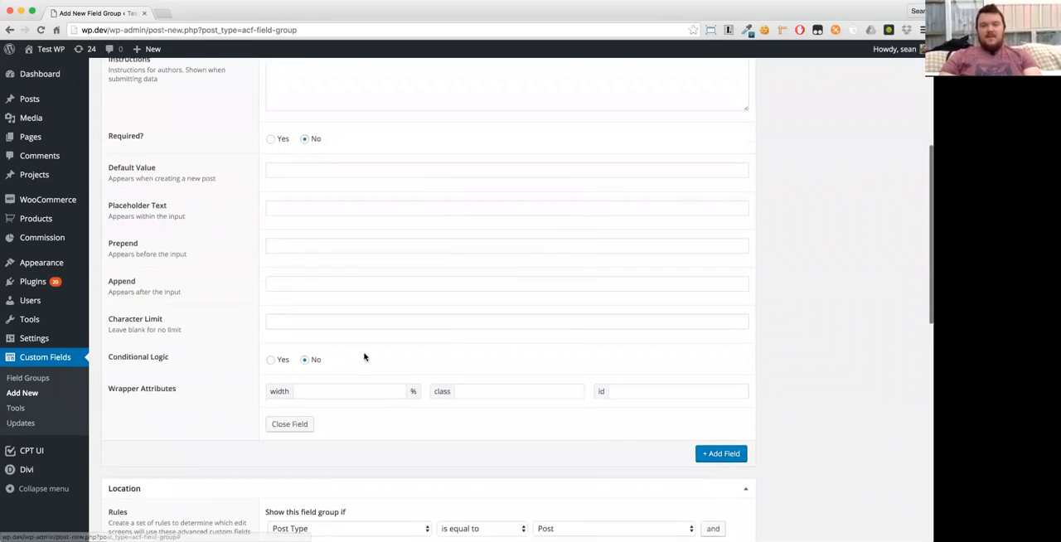
scroll(362, 357, up, 5)
click(260, 188)
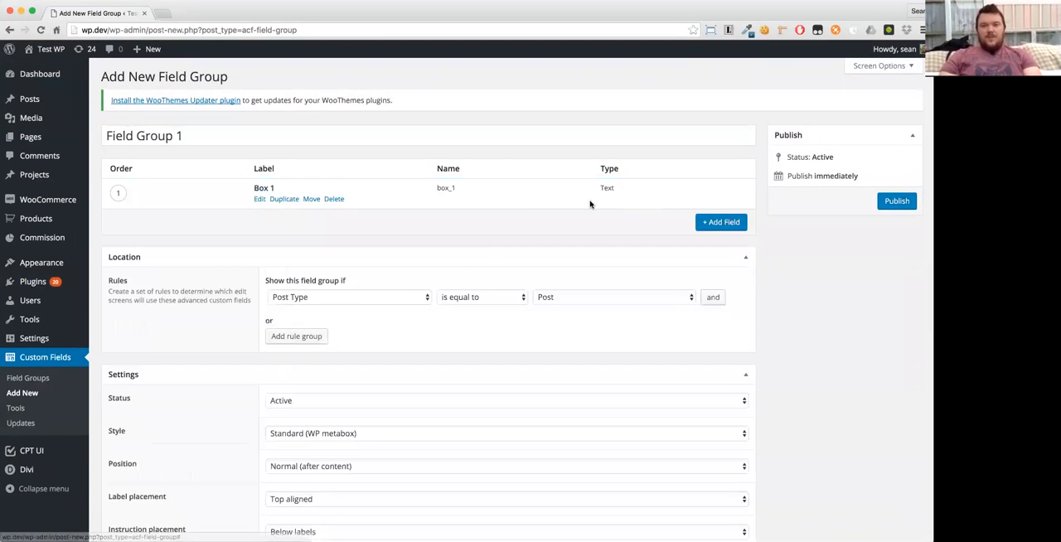
- Add a second field labelled "Box 2" with the name box_2 and field type Image, then collapse its settings
click(718, 220)
text(Box 2)
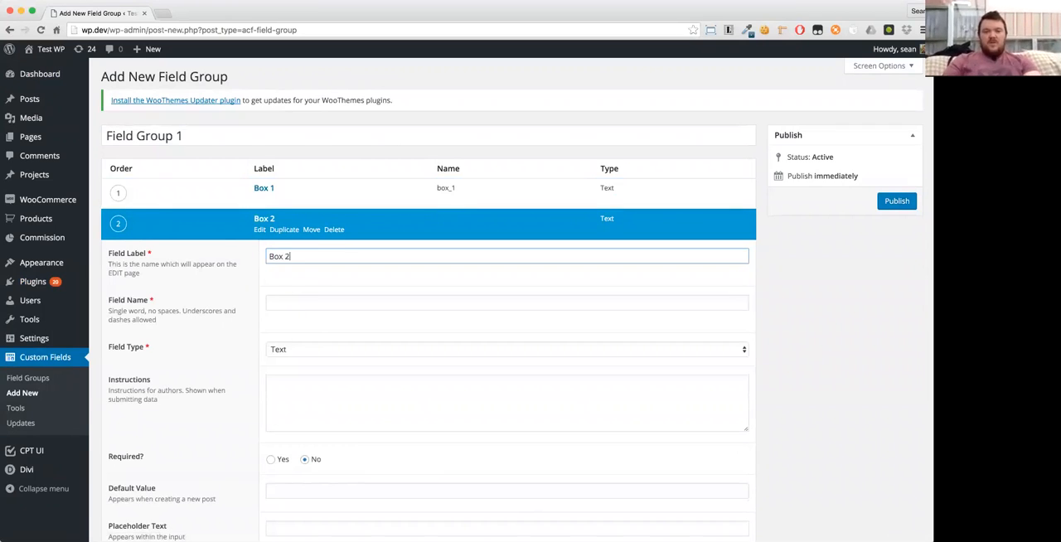
key(Tab)
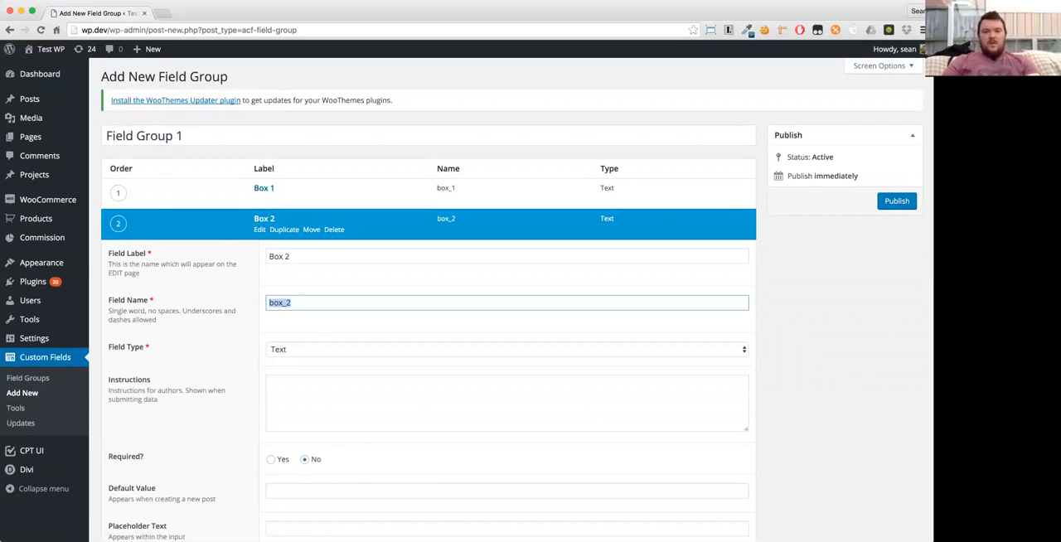
click(290, 352)
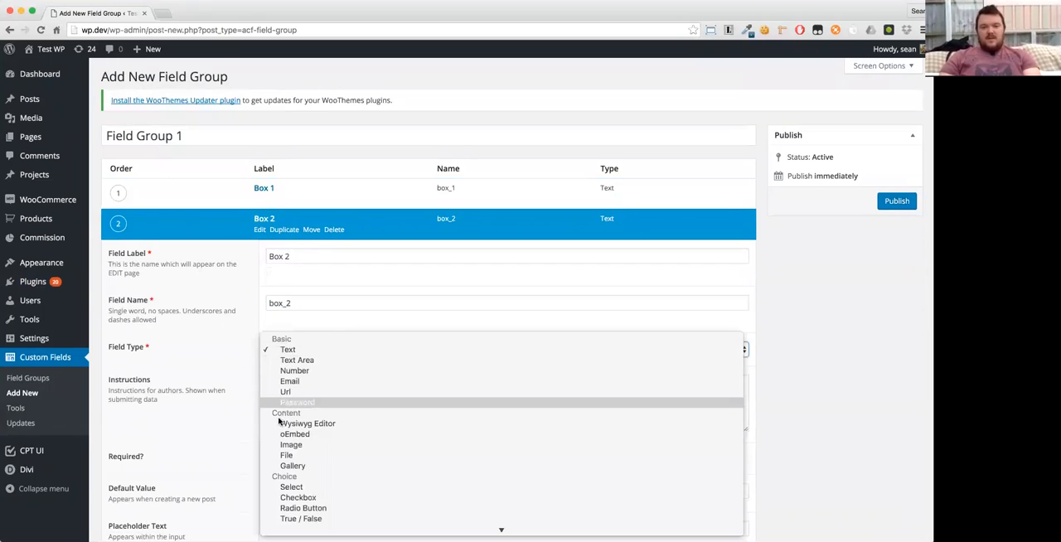
click(275, 448)
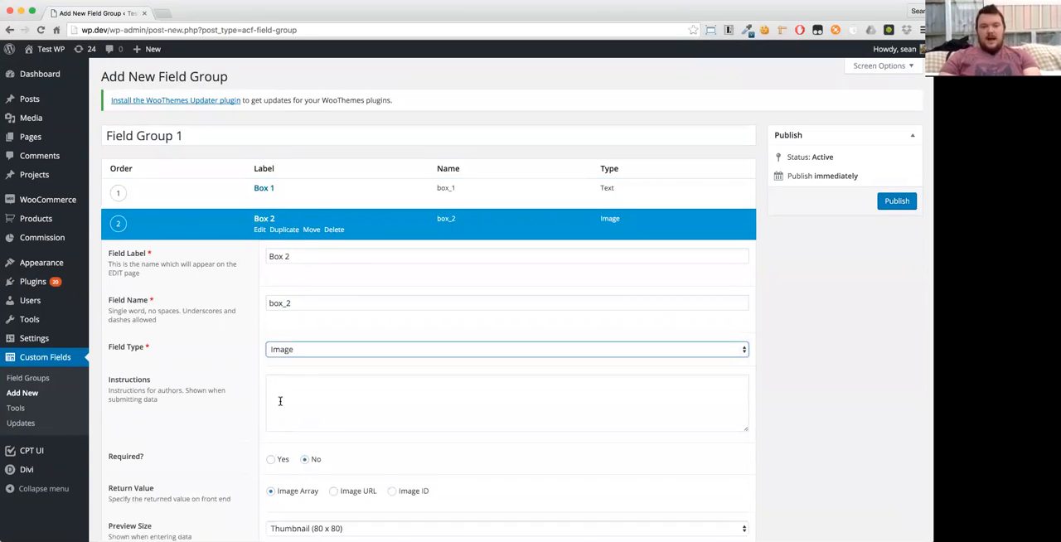
scroll(286, 414, down, 4)
scroll(162, 423, down, 1)
scroll(162, 425, up, 5)
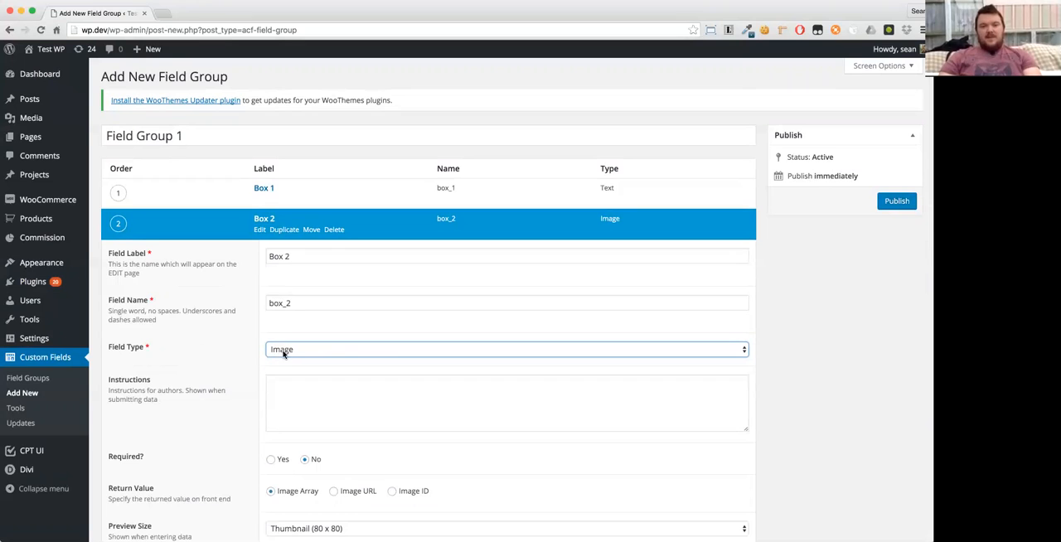
click(261, 220)
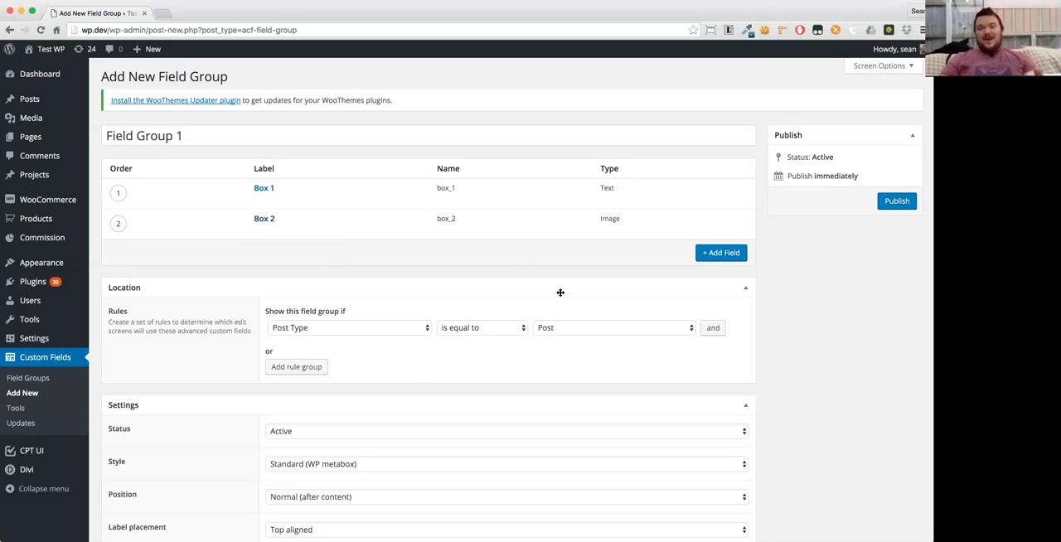
- Set the location rule to show the field group when Post Type is equal to Page, and publish the group
click(576, 328)
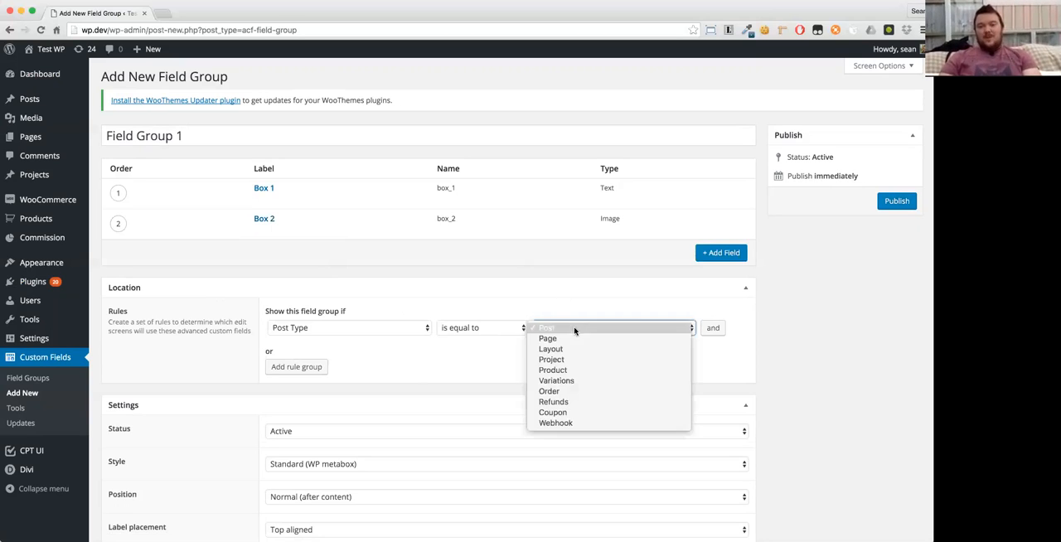
click(574, 337)
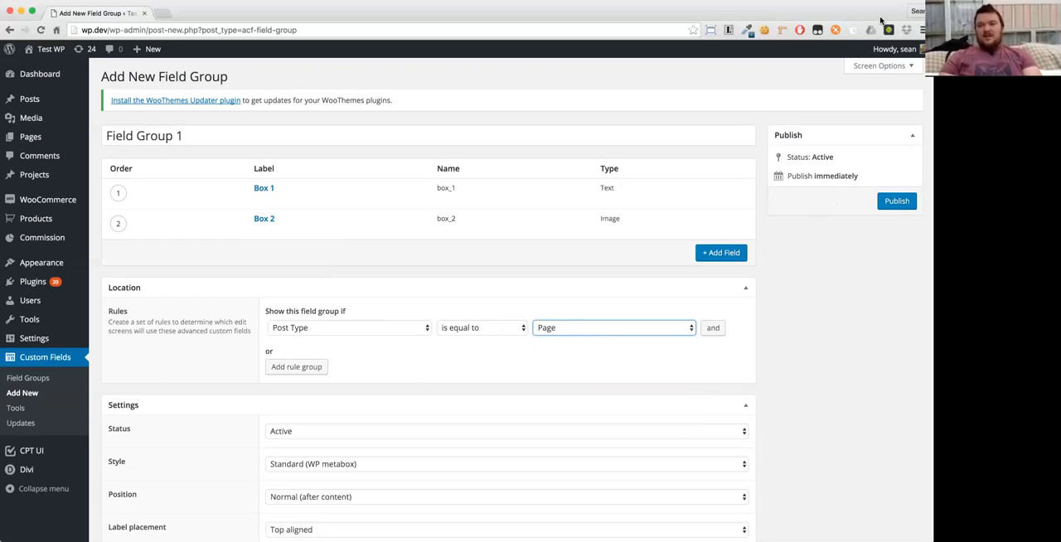
click(893, 200)
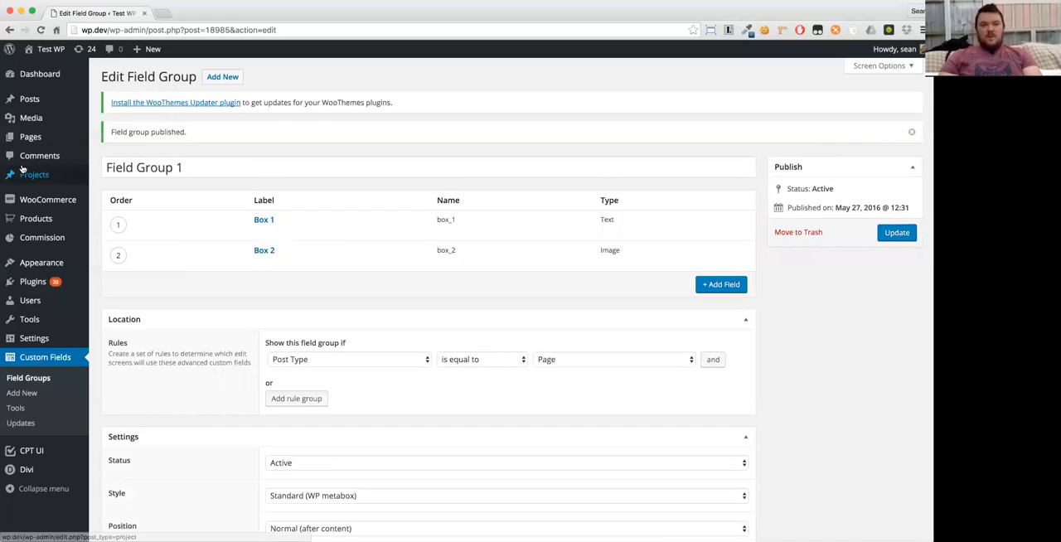
- Start a new page and locate the Field Group 1 fields below its content editor
mouse_move(83, 137)
click(100, 155)
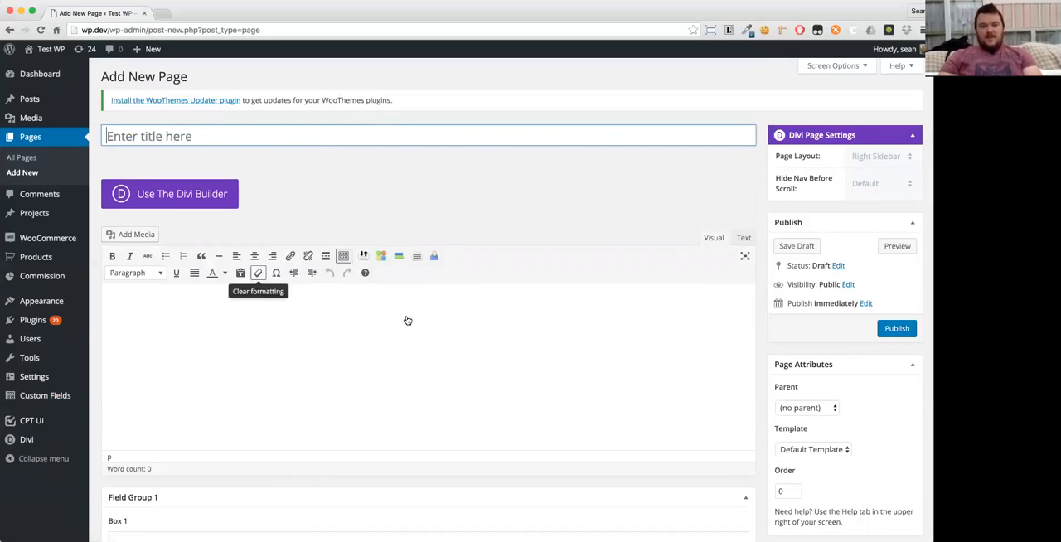
scroll(576, 295, down, 5)
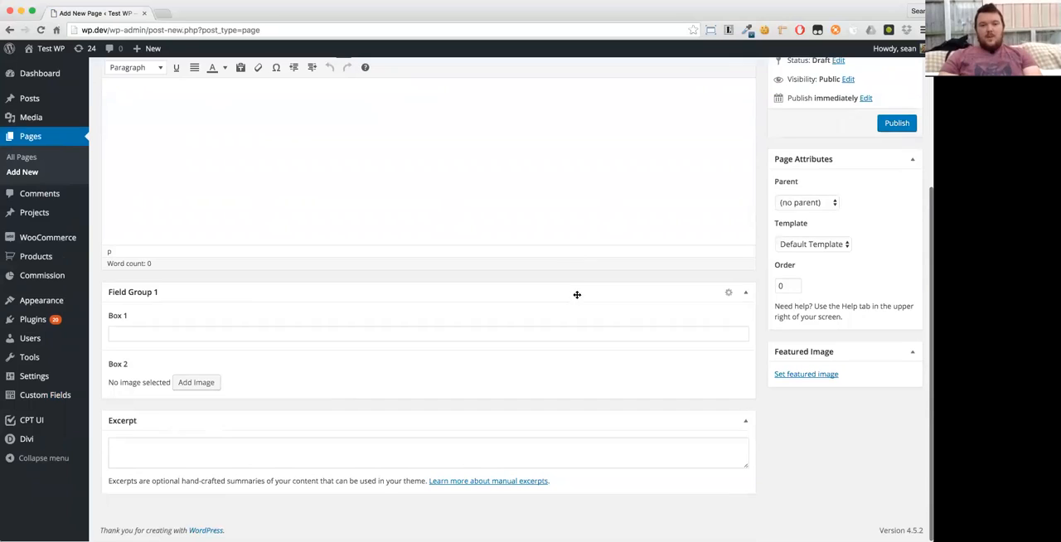
click(138, 330)
click(196, 383)
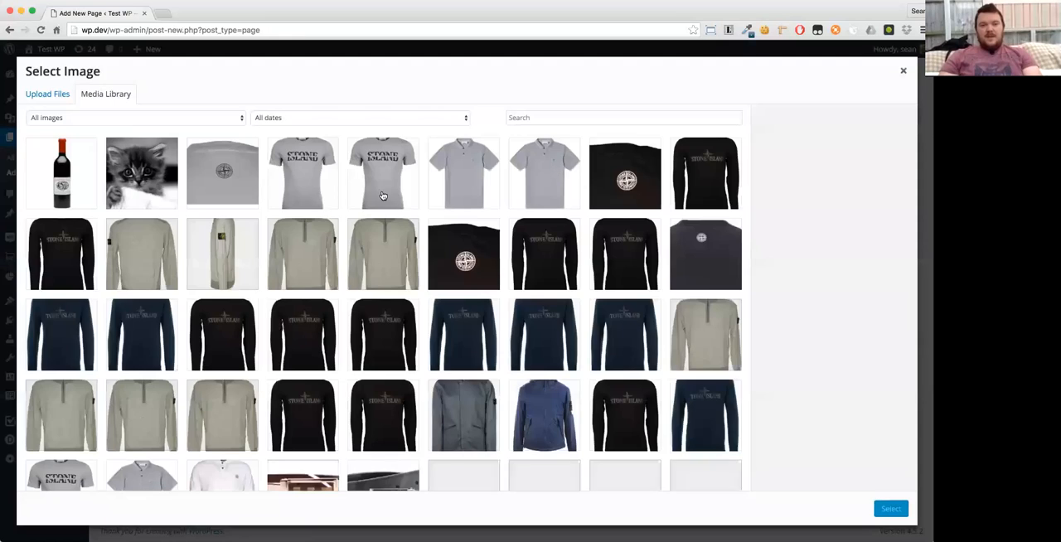
key(Escape)
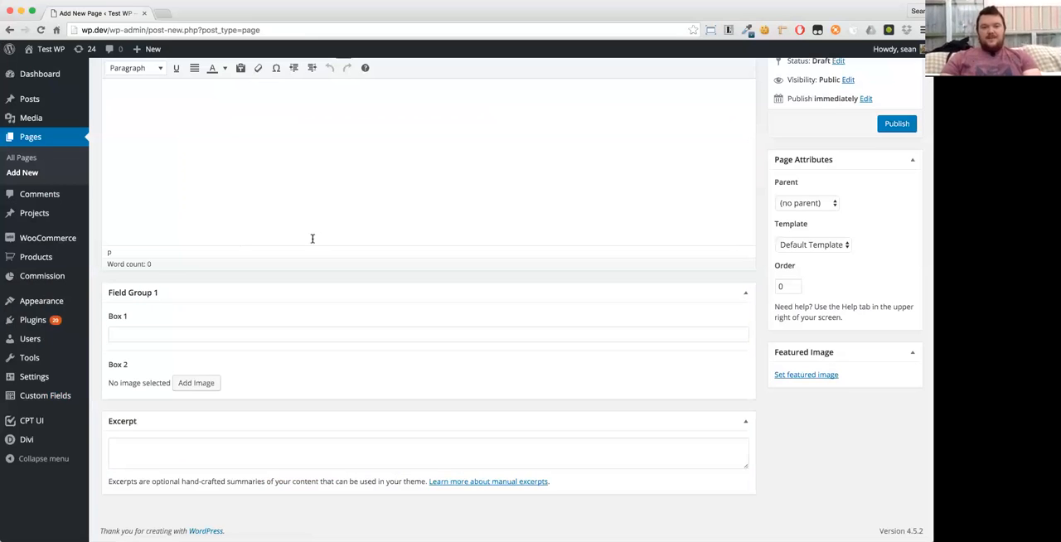
- Fill Box 1 with "Test 1" and choose the black-and-white kitten picture from the media library for Box 2
click(353, 336)
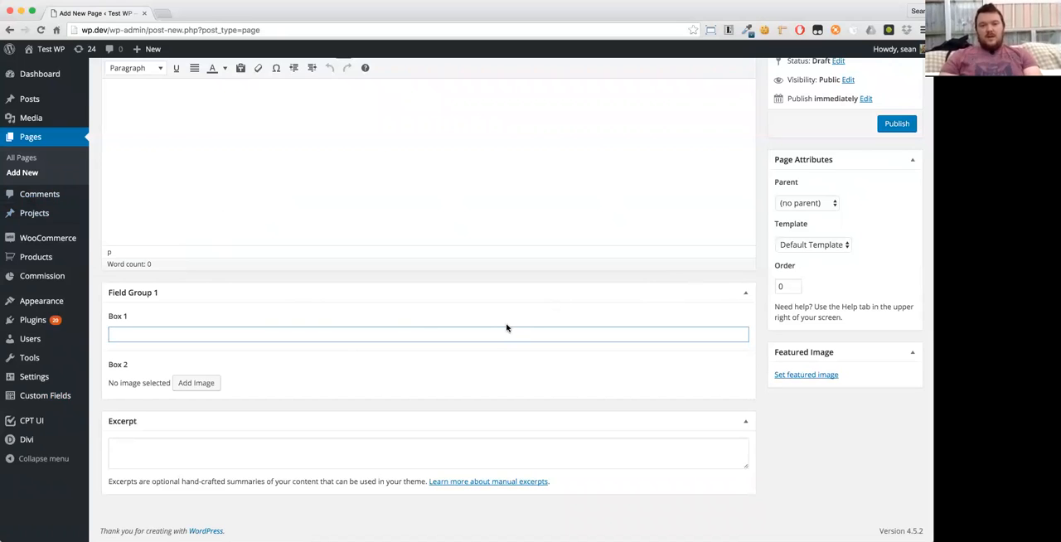
scroll(419, 320, up, 3)
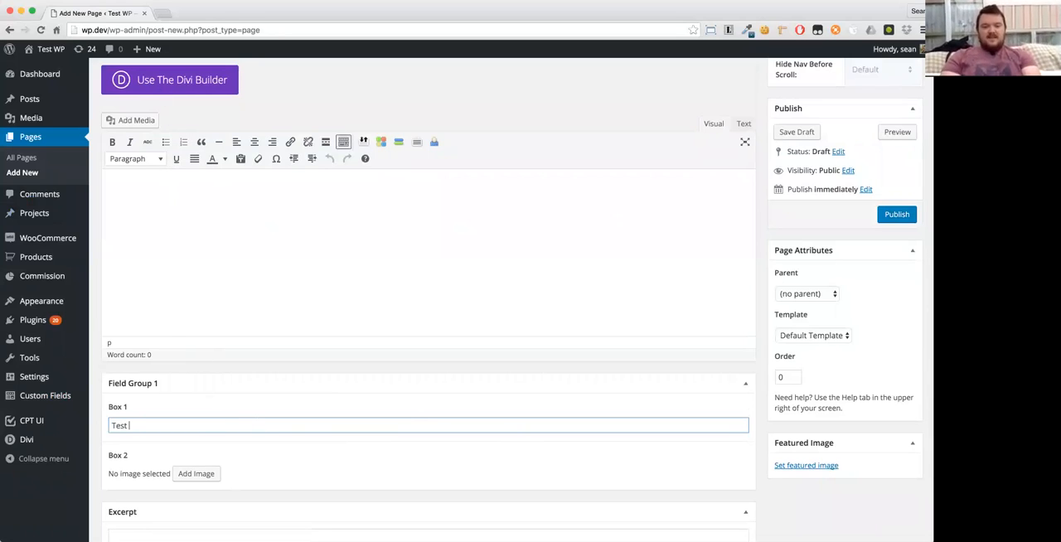
click(192, 475)
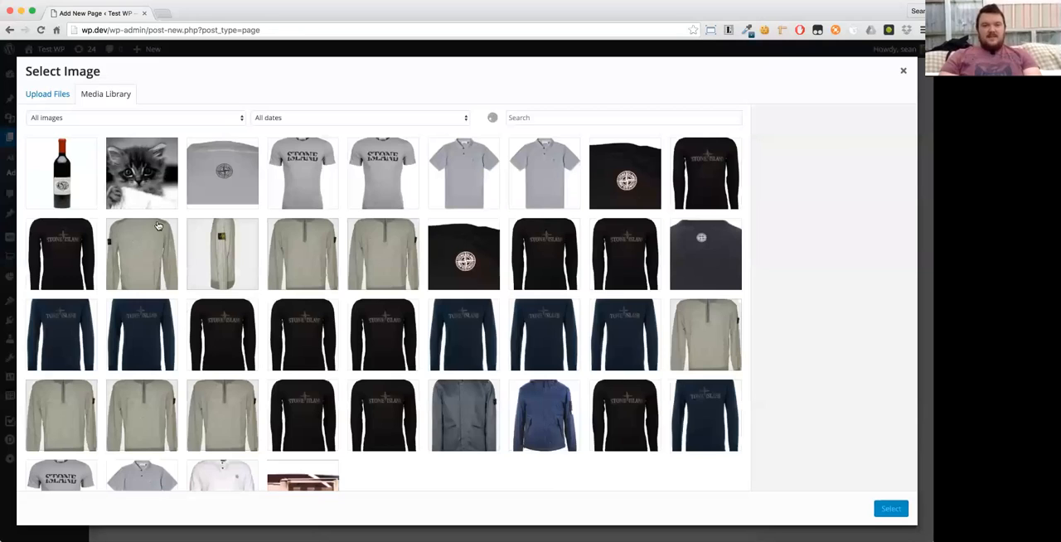
click(142, 184)
click(887, 508)
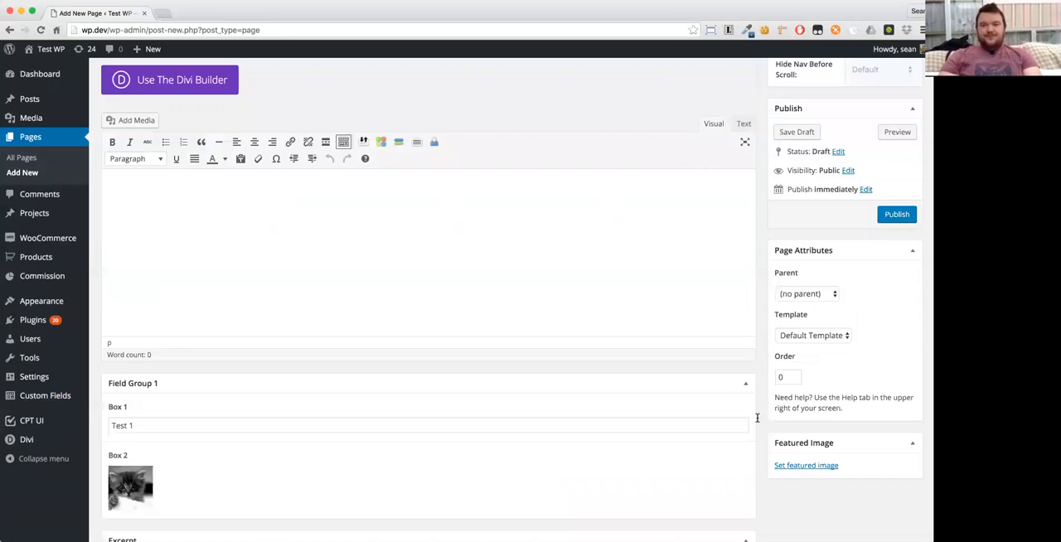
- Title the new page "Test ACF 1"
scroll(248, 207, up, 3)
click(225, 134)
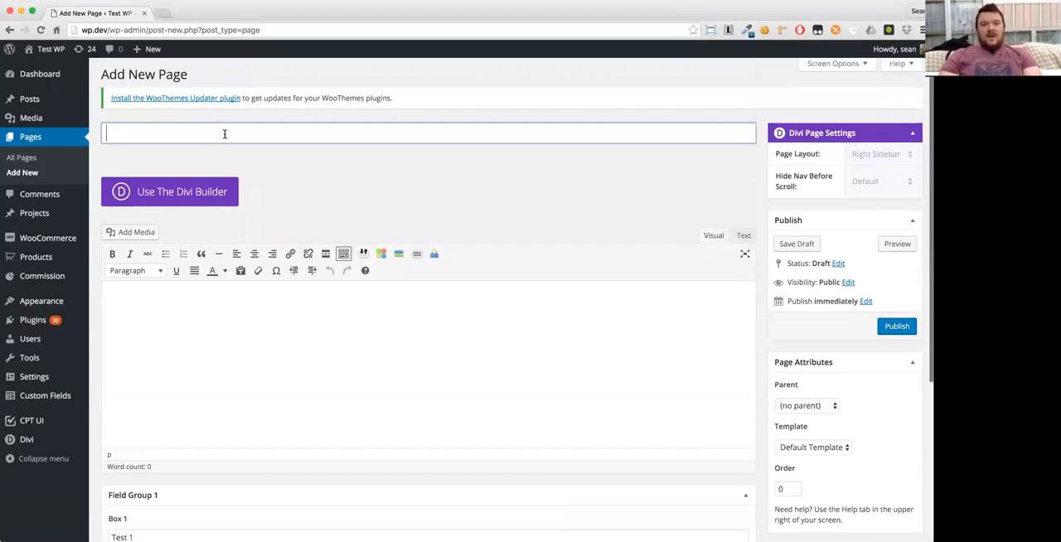
text(Test A)
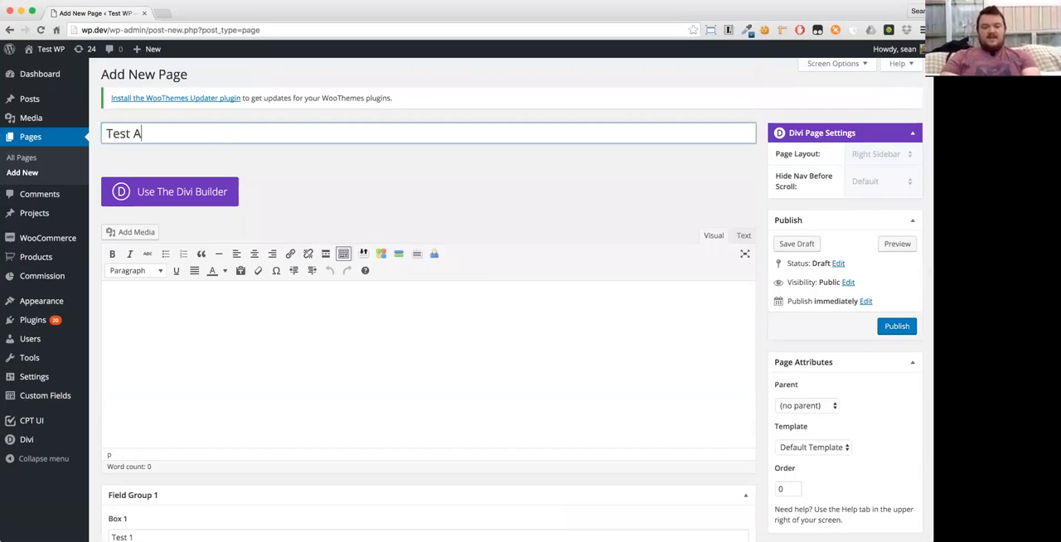
text(CF 1)
key(Tab)
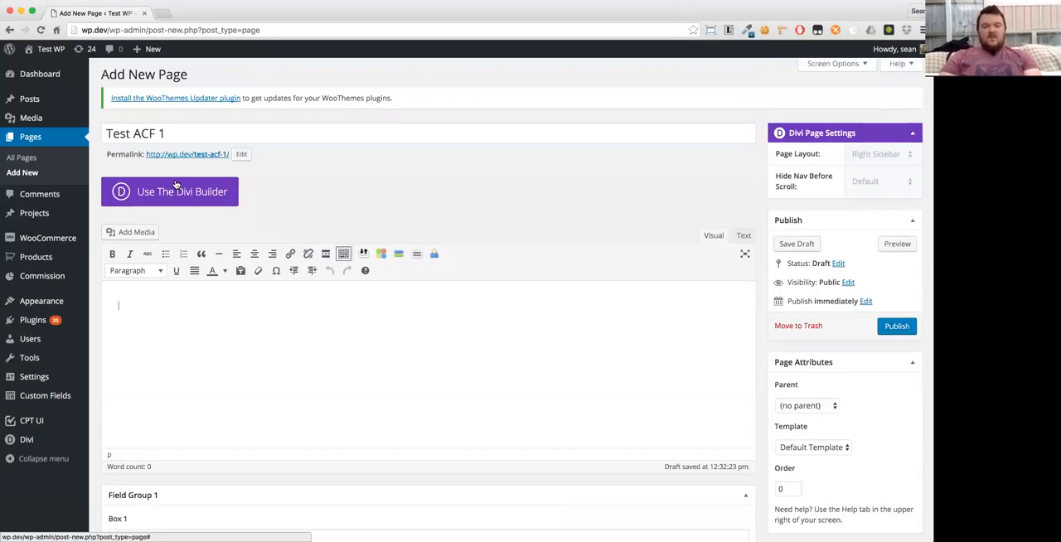
- Switch the page to the Divi Builder and insert a row with two 1/2 columns
click(176, 185)
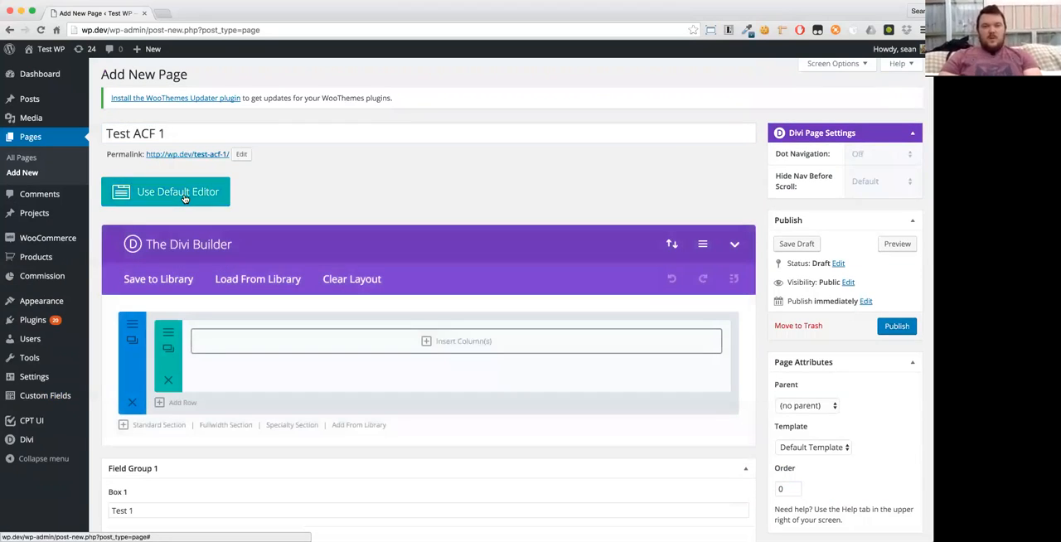
click(392, 343)
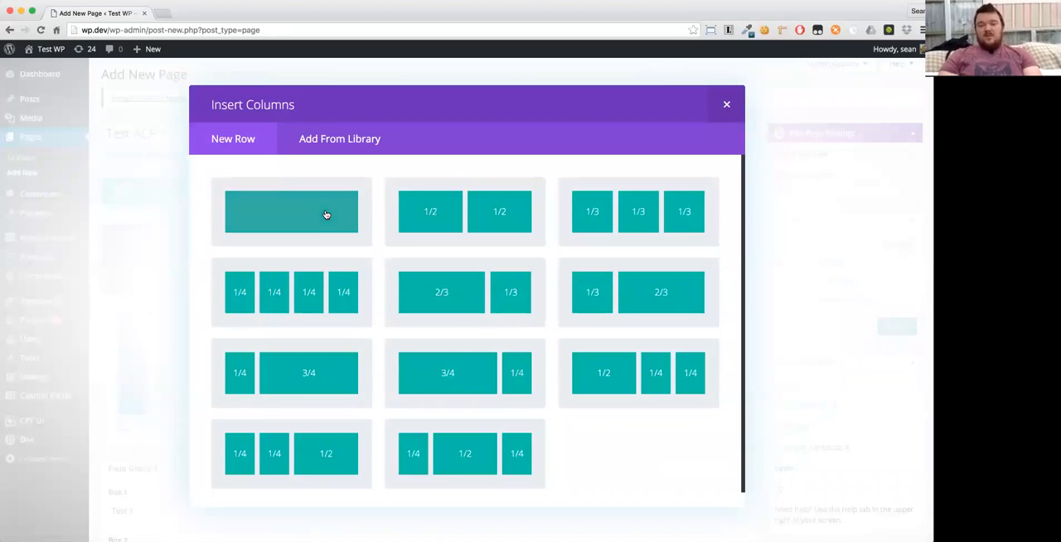
click(440, 216)
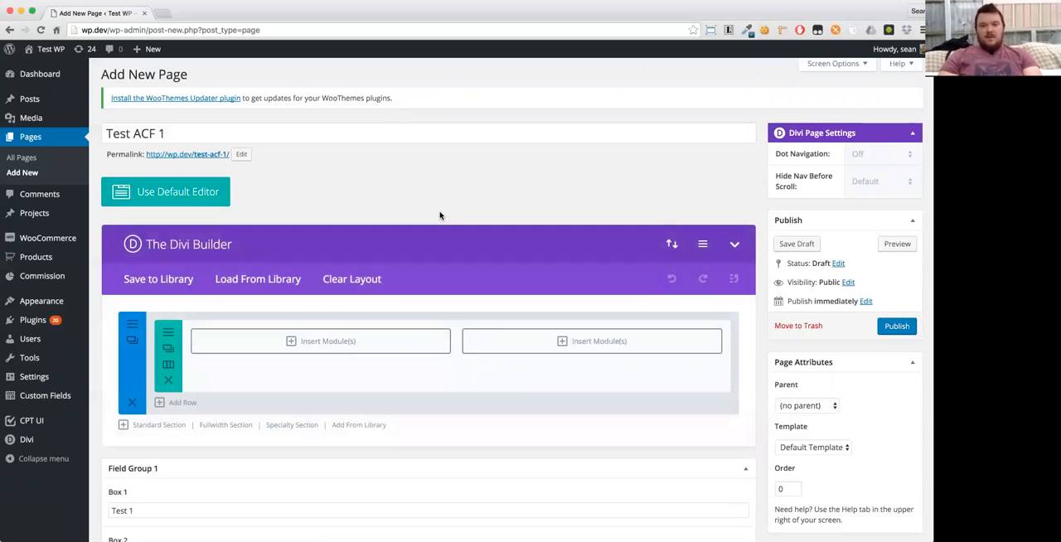
- Add a Text module to the row's first column and fill it with a generated 50-word lorem ipsum paragraph
click(386, 336)
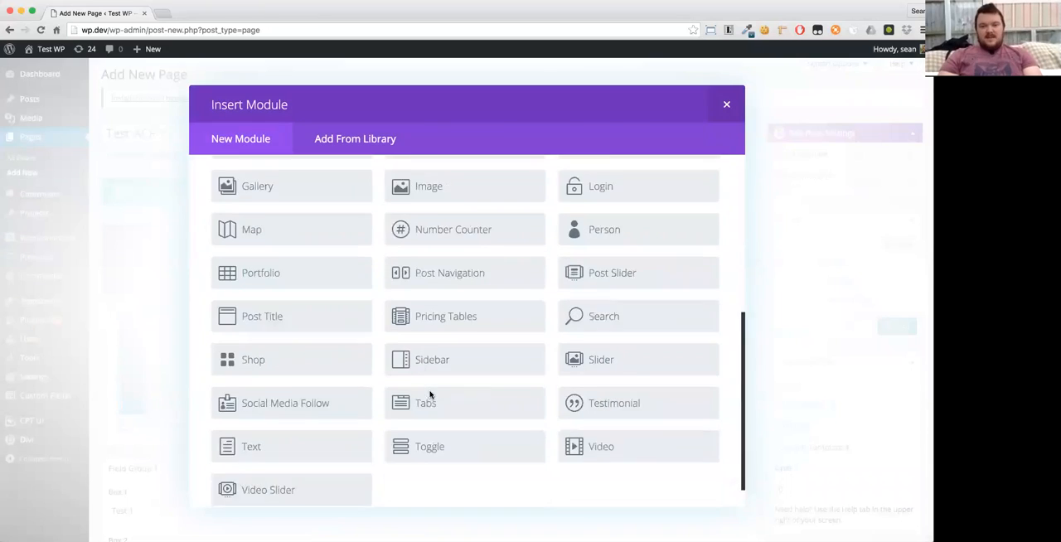
scroll(324, 418, down, 1)
click(250, 414)
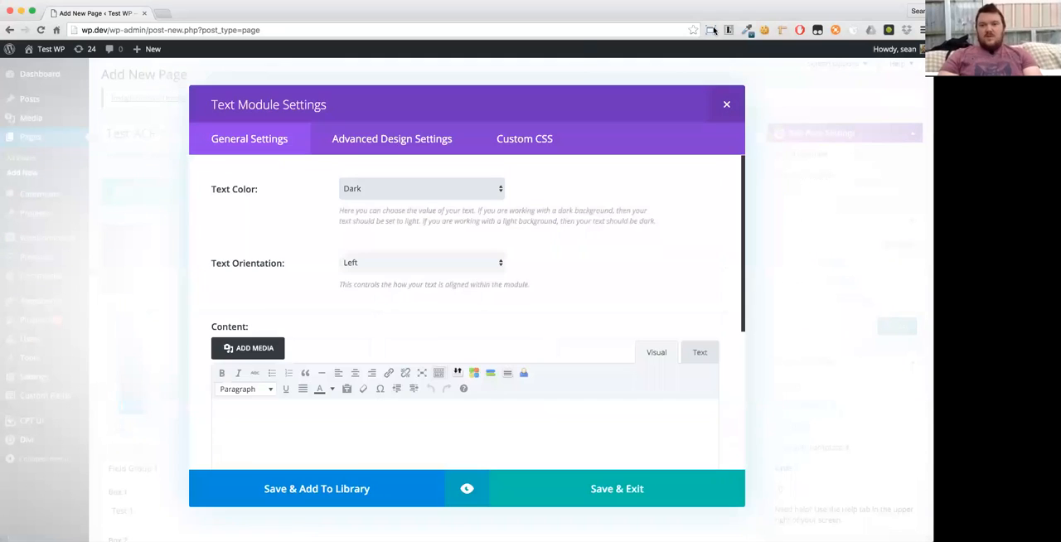
click(728, 30)
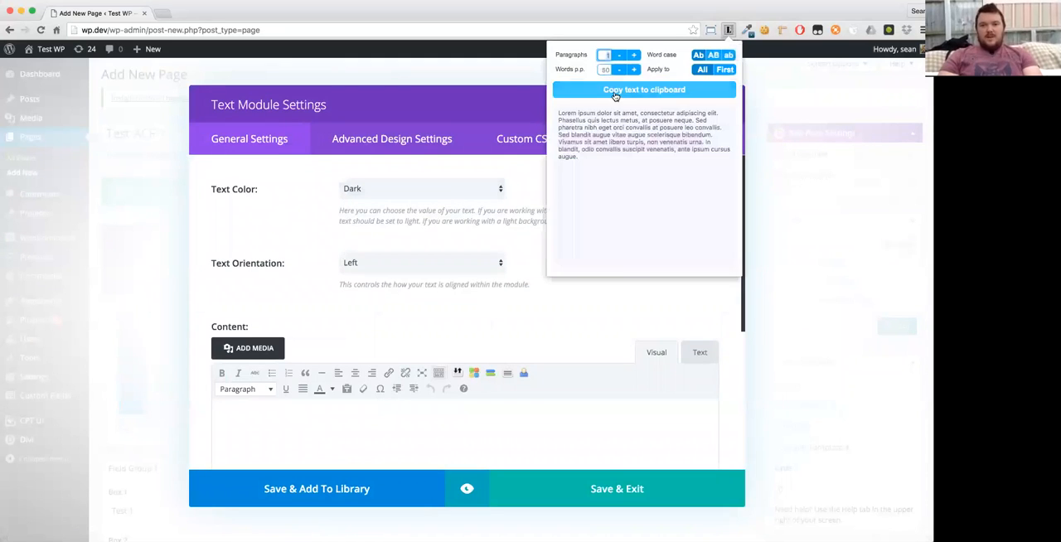
click(361, 432)
text(Lorem ipsum dolor sit amet, consectetur adipiscing elit. Phasellus quis lectus metus, at posuere neque. Sed pharetra nibh eget orci convallis at posuere leo convallis. Sed blandit augue vitae augue scelerisque bibendum. Vivamus sit amet libero turpis, non venenatis urna. In blandit, odio convallis suscipit venenatis, ante ipsum cursus augue.)
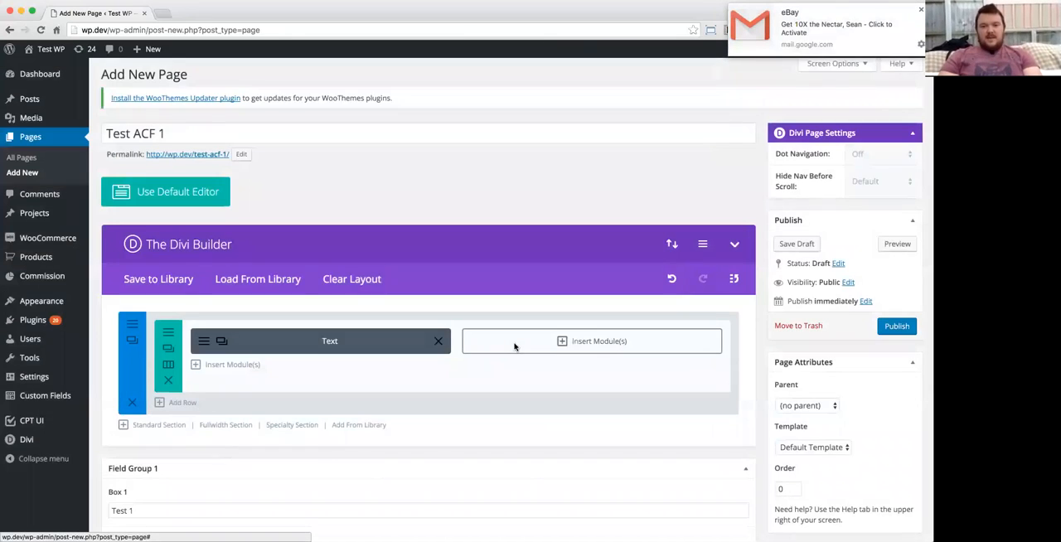
- Add an ACF Items module to the second column with an item showing Field Group 1 - Box 1
click(596, 340)
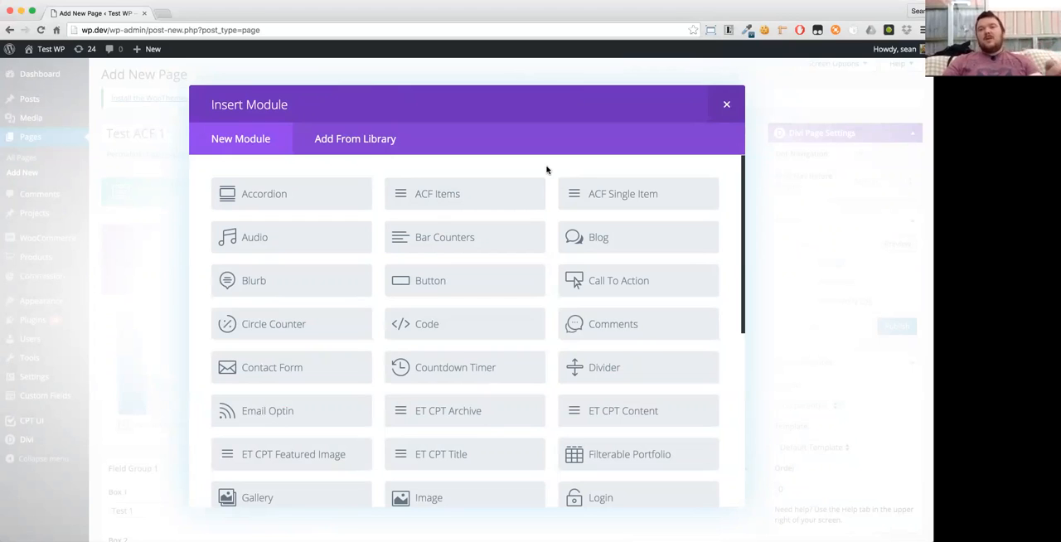
click(464, 194)
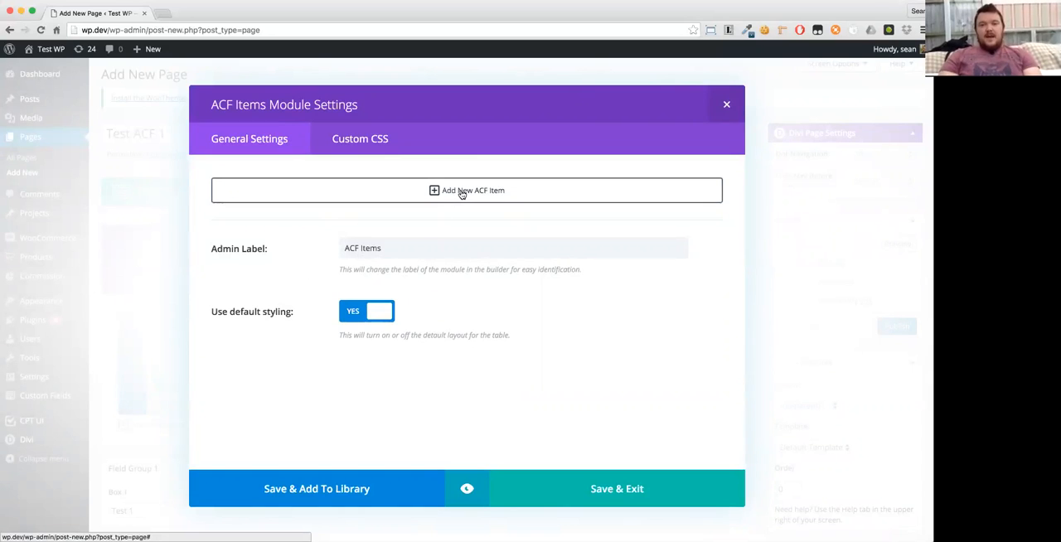
click(415, 192)
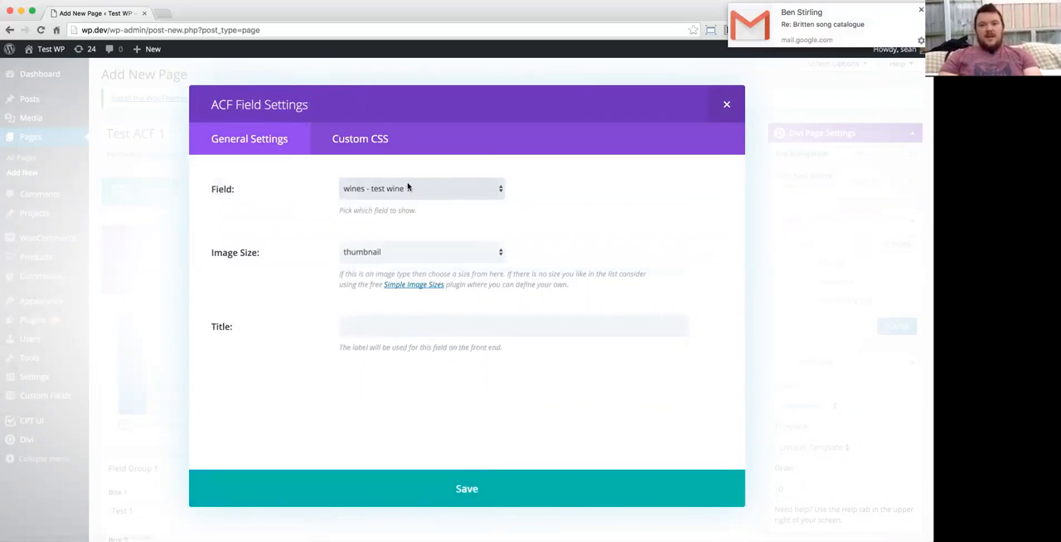
click(382, 189)
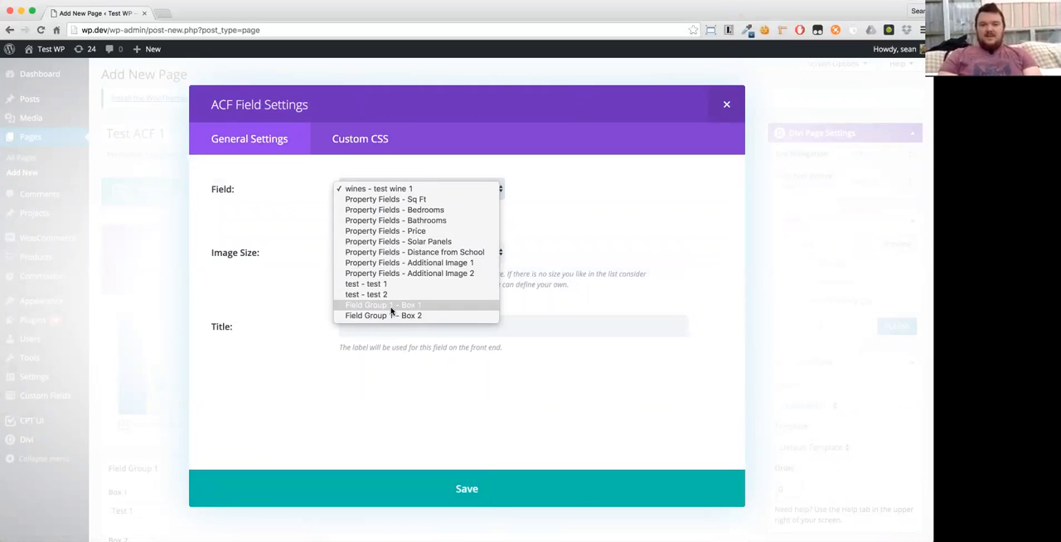
click(391, 310)
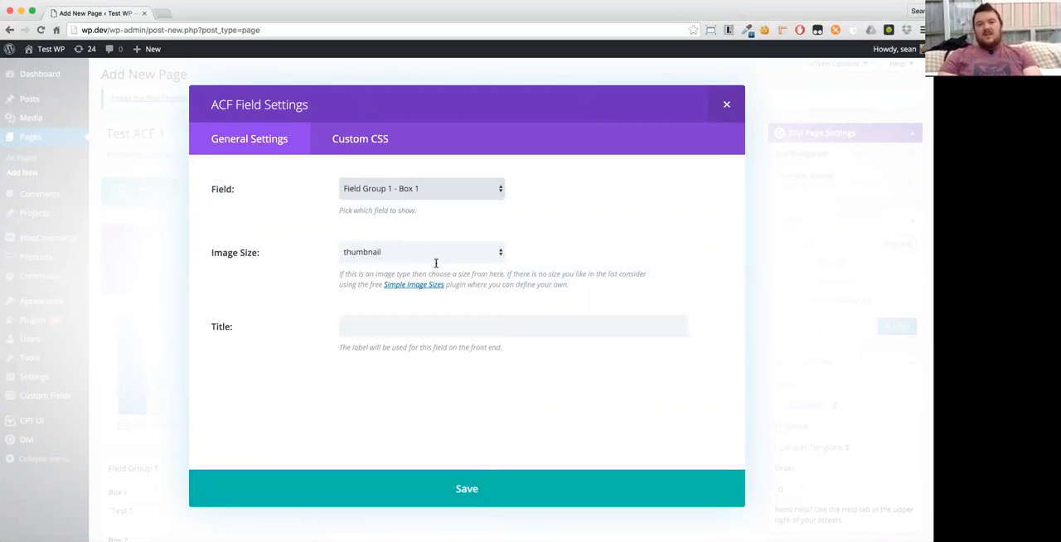
click(478, 489)
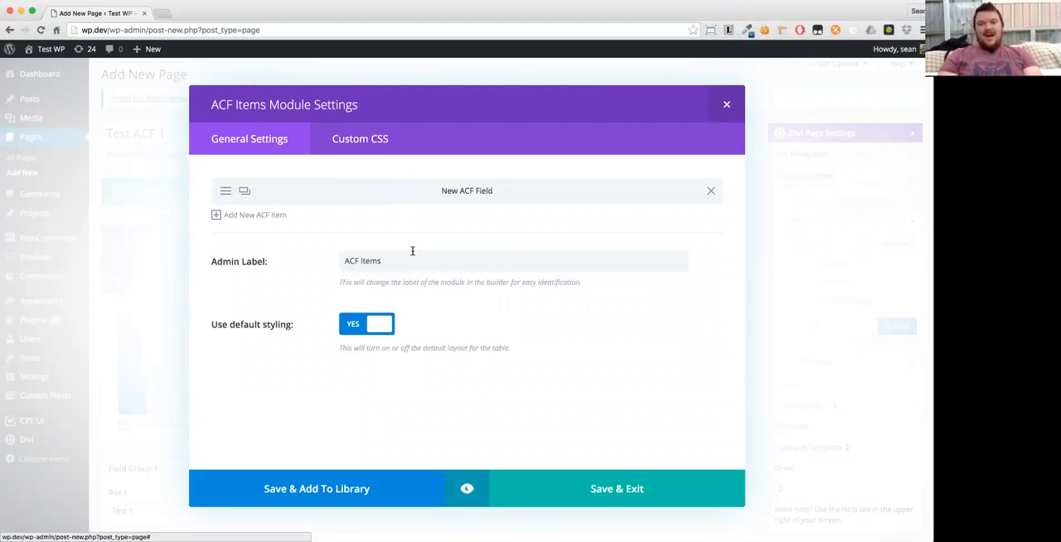
- Add a second ACF item for Field Group 1 - Box 2 with image size large and title "Image", and save the module
click(270, 216)
click(369, 188)
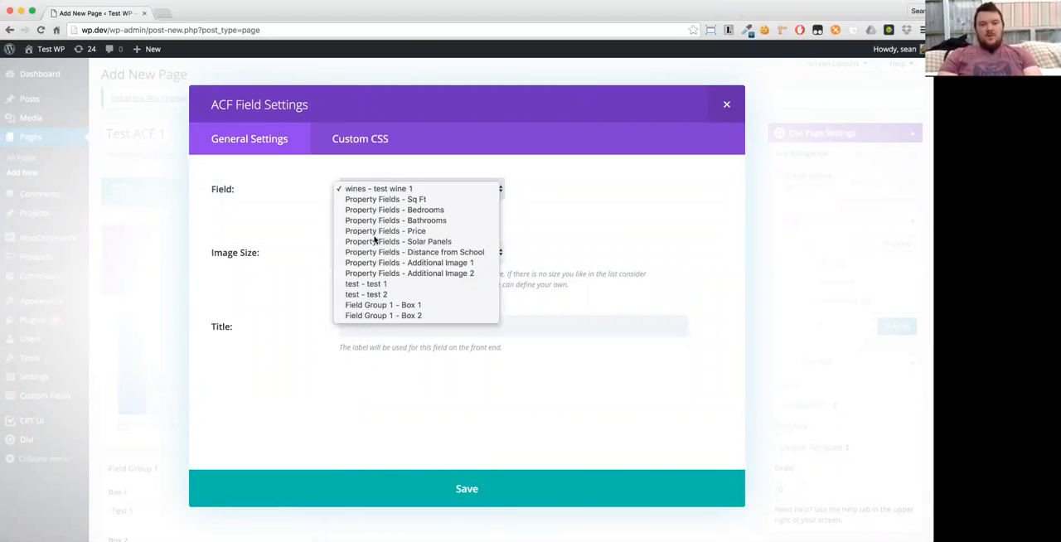
click(384, 315)
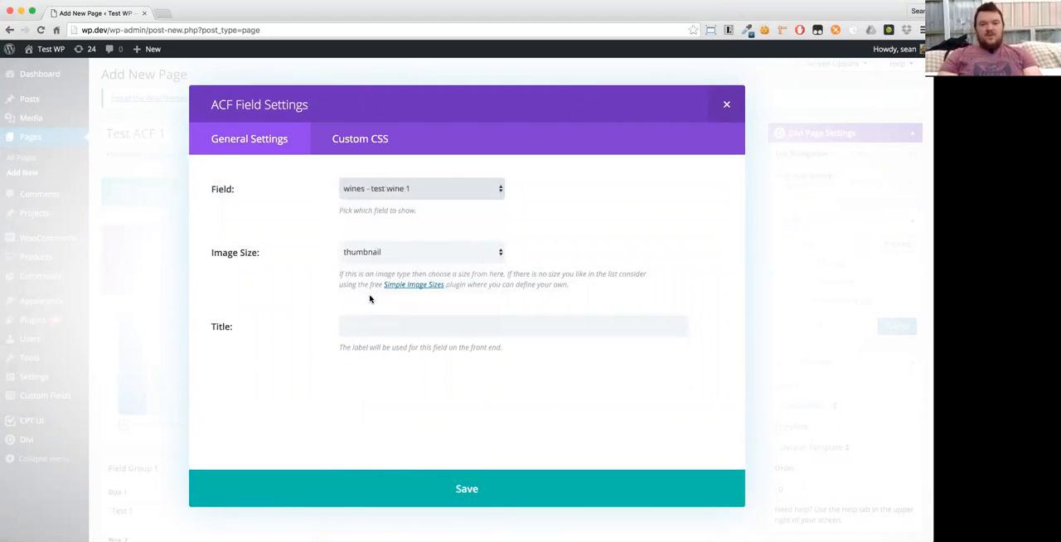
click(384, 253)
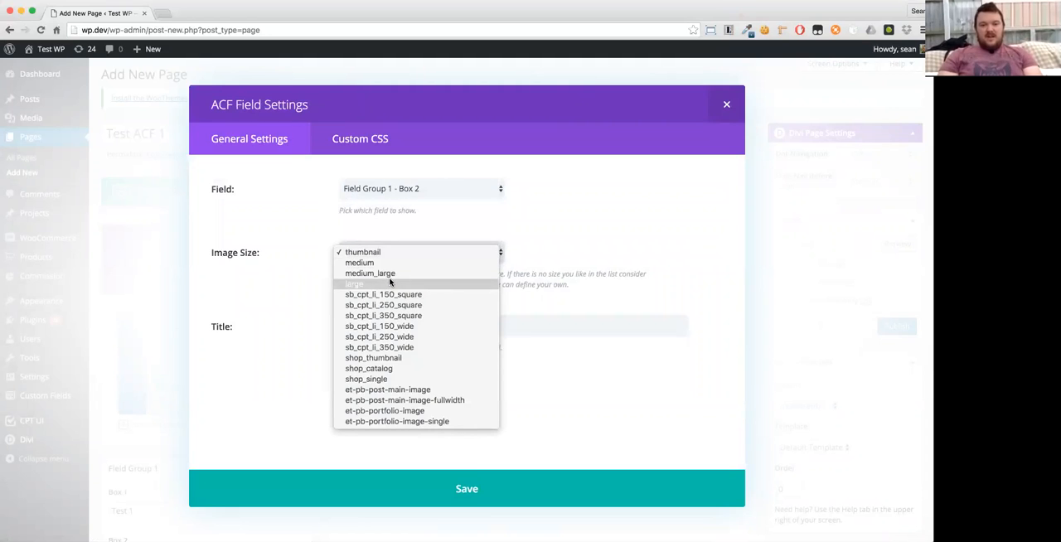
click(389, 283)
click(369, 325)
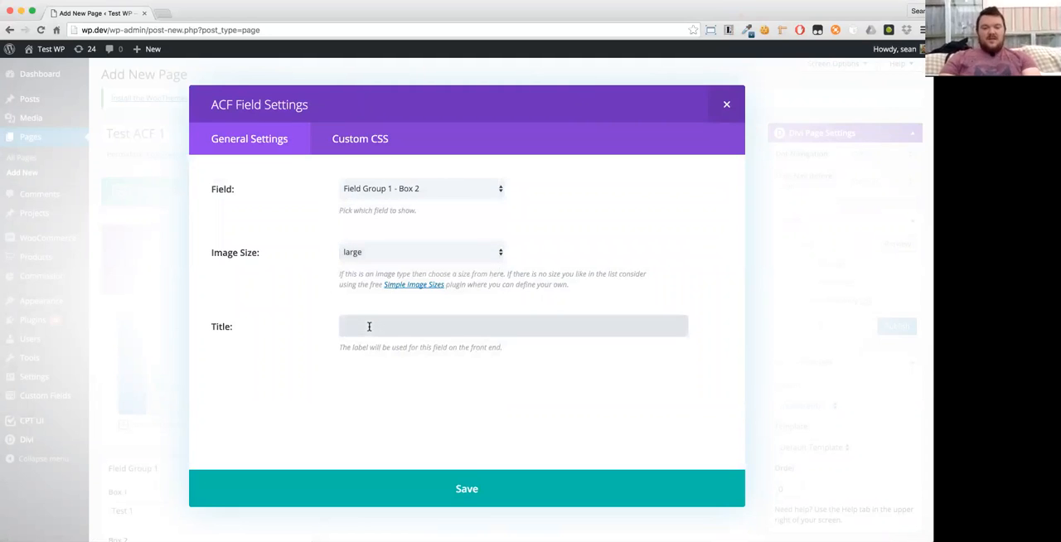
text(Imafe)
key(BackSpace)
key(BackSpace)
text(ge)
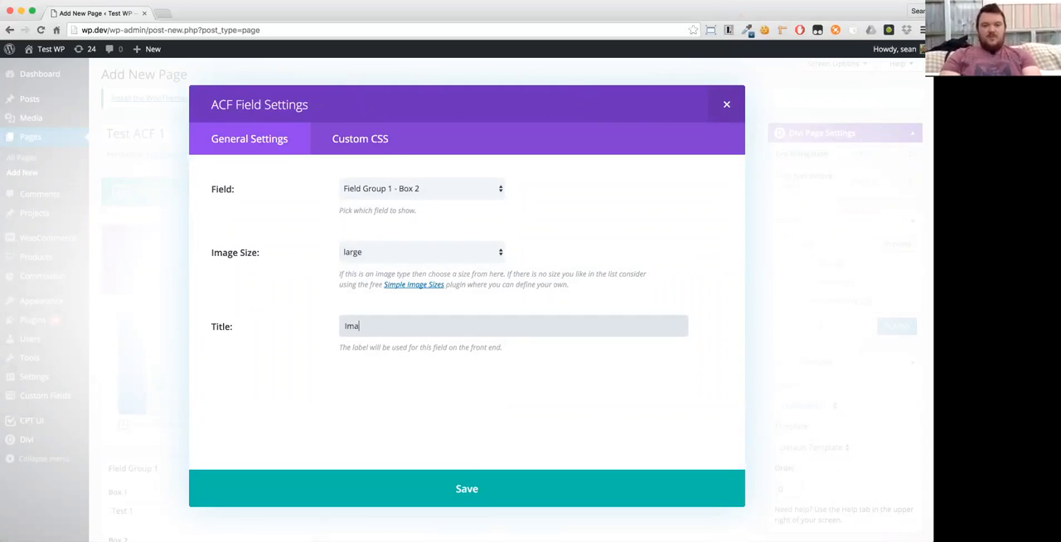
click(447, 483)
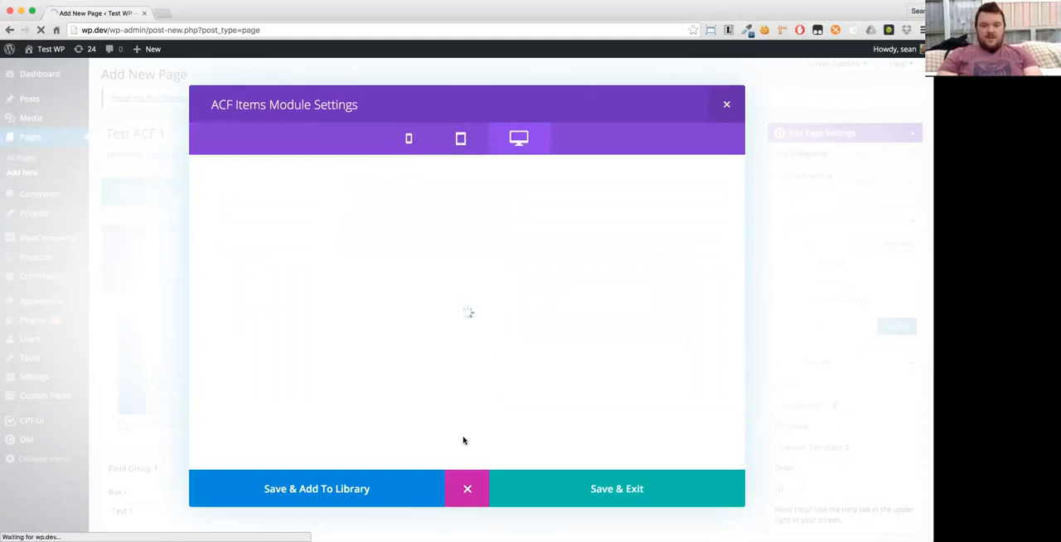
click(467, 490)
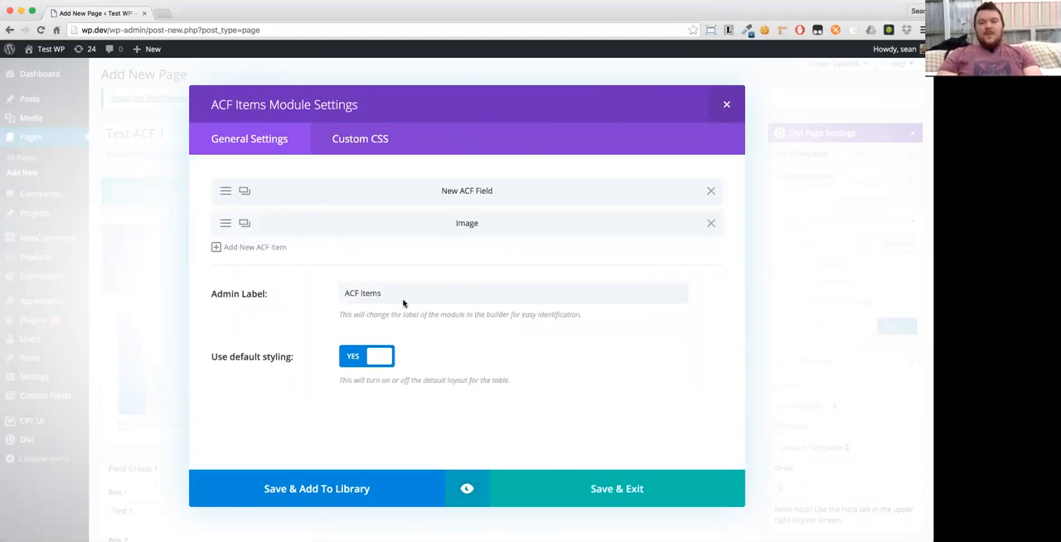
click(580, 491)
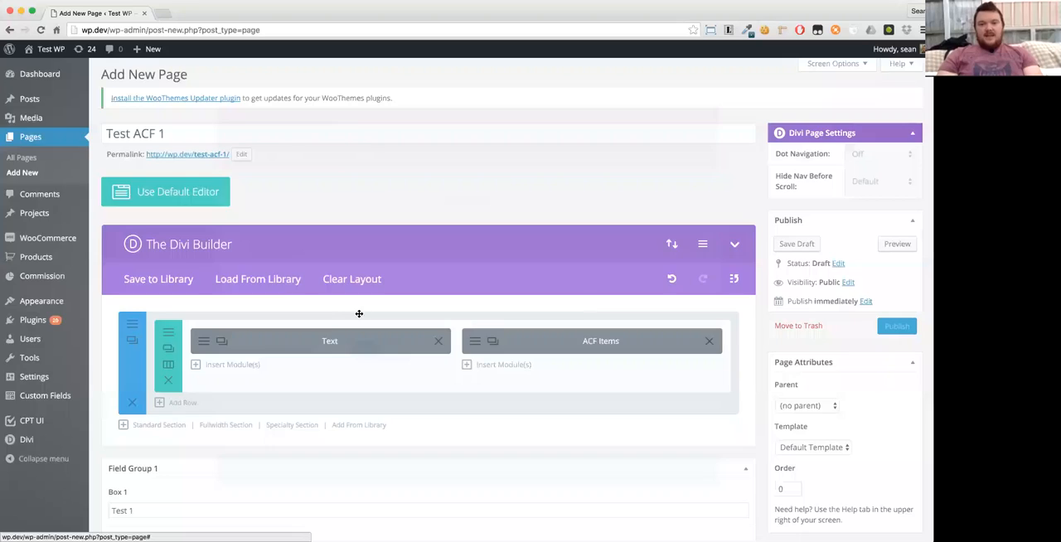
- Publish the page and view it on the front end
scroll(619, 333, down, 2)
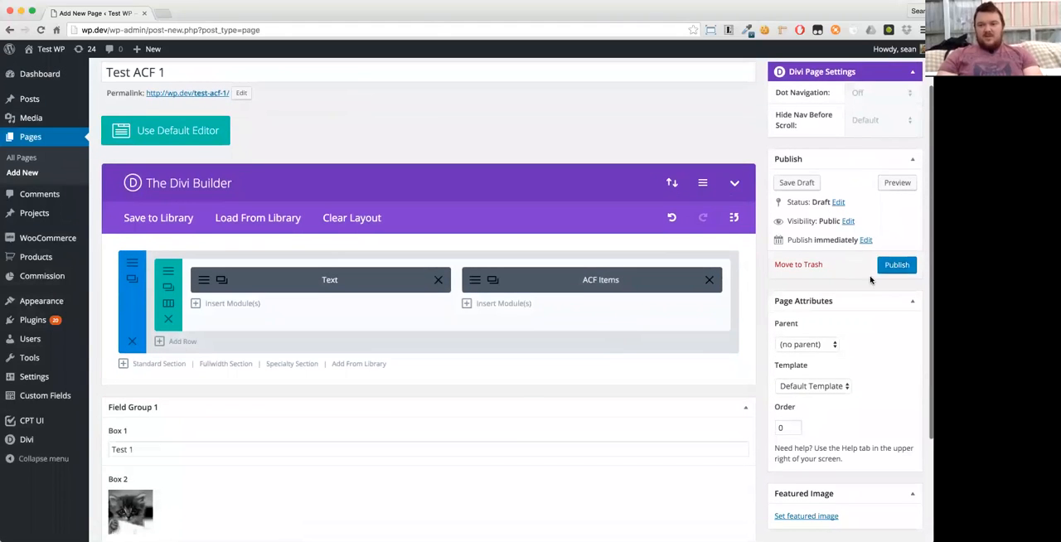
click(895, 266)
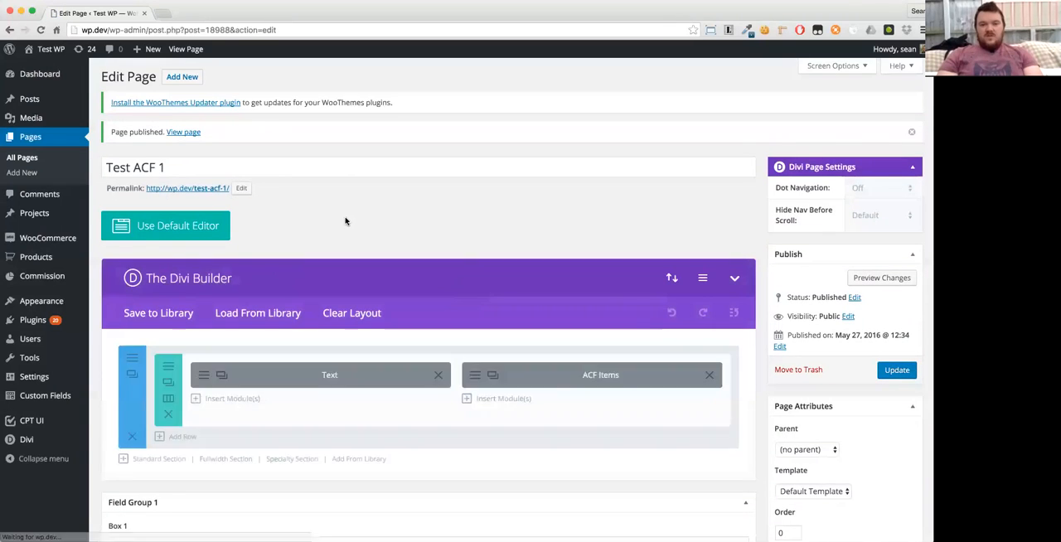
scroll(461, 269, down, 2)
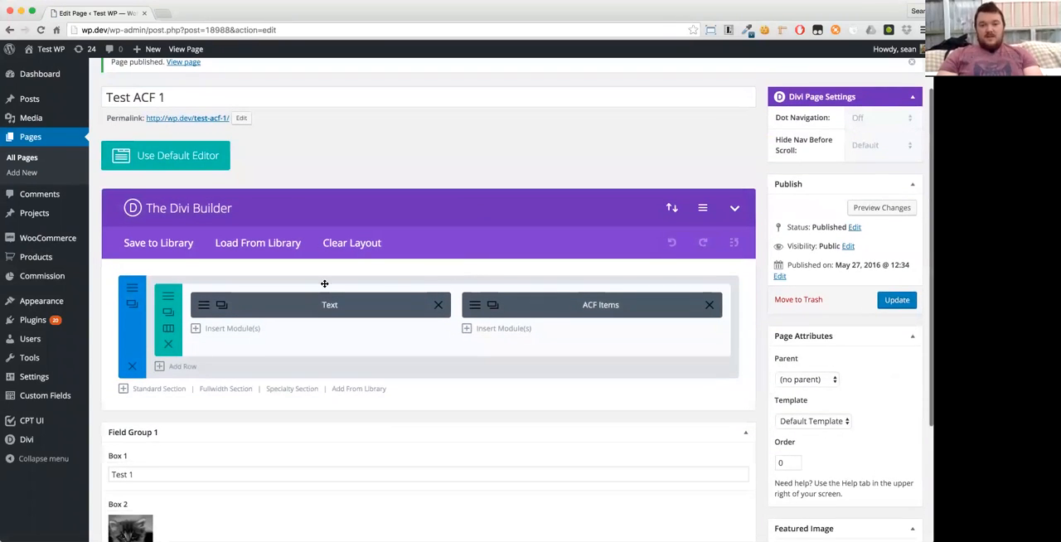
scroll(348, 348, down, 5)
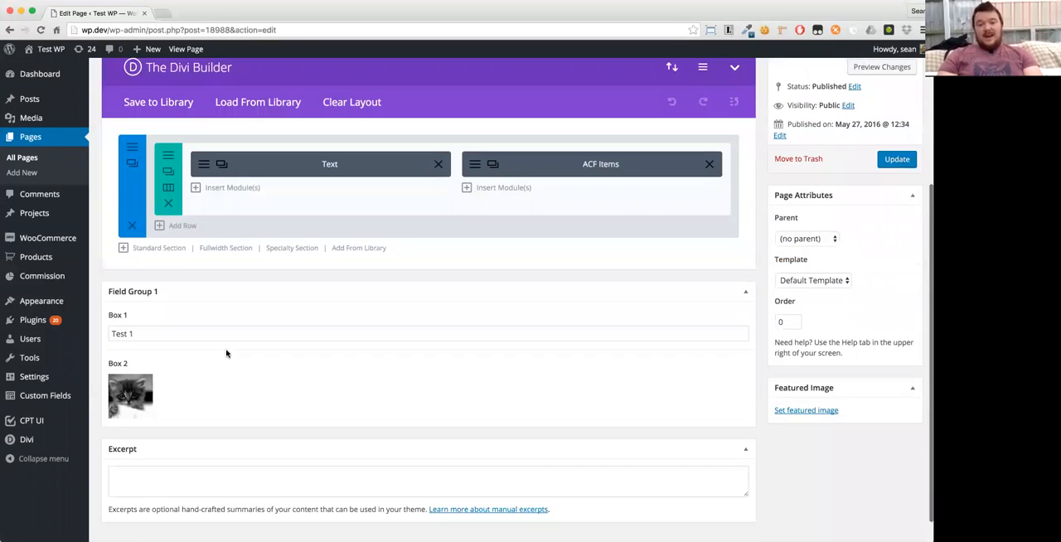
scroll(332, 309, up, 5)
scroll(305, 310, up, 1)
click(222, 146)
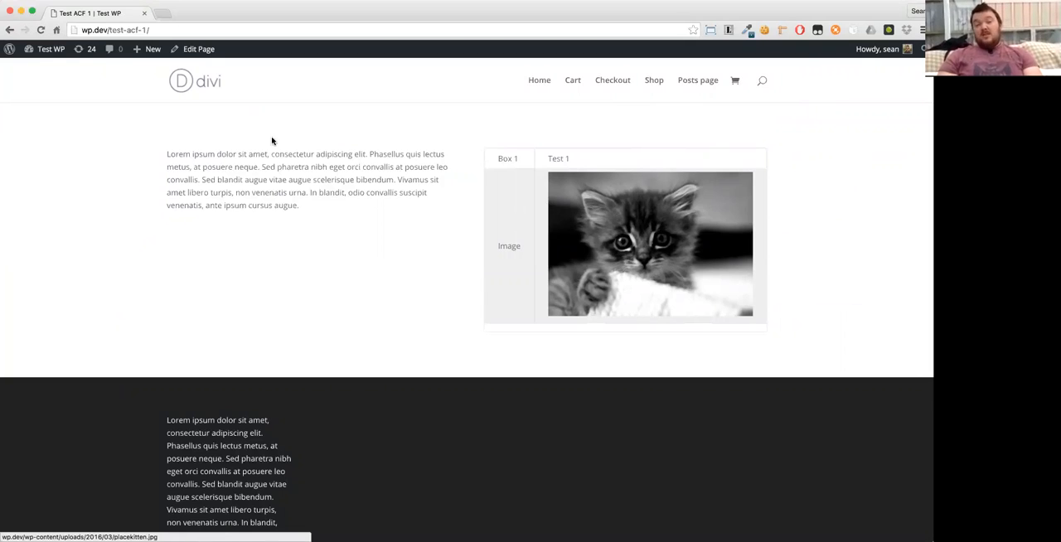
- Reopen the page for editing and add an ACF Single Item module below ACF Items, showing Field Group 1 - Box 2 at image size large
click(199, 49)
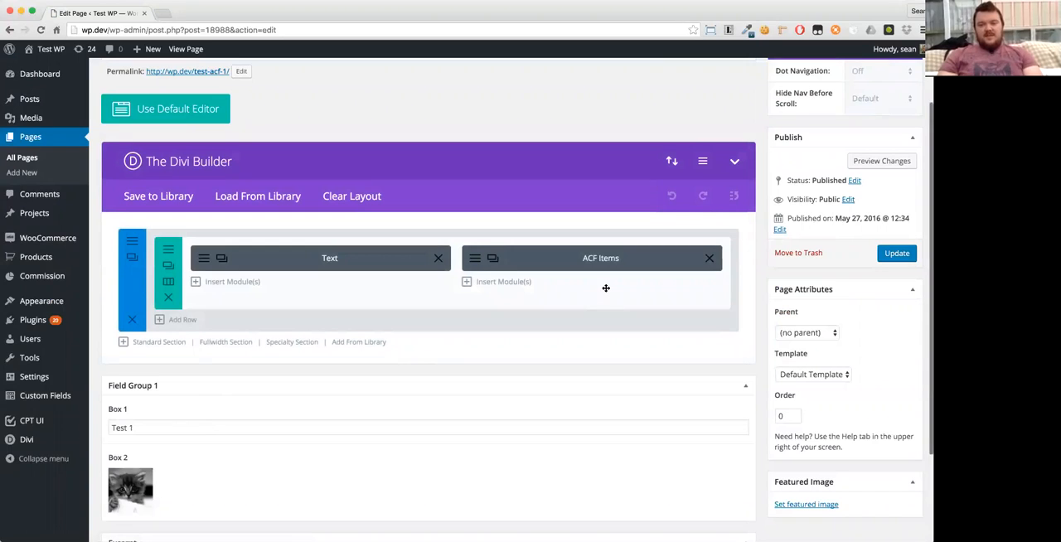
click(491, 285)
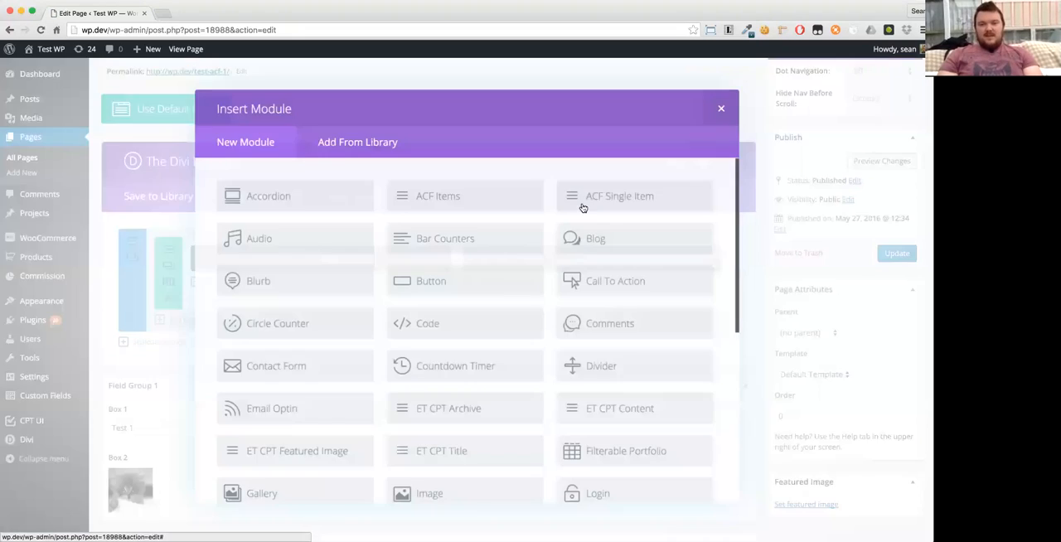
click(622, 191)
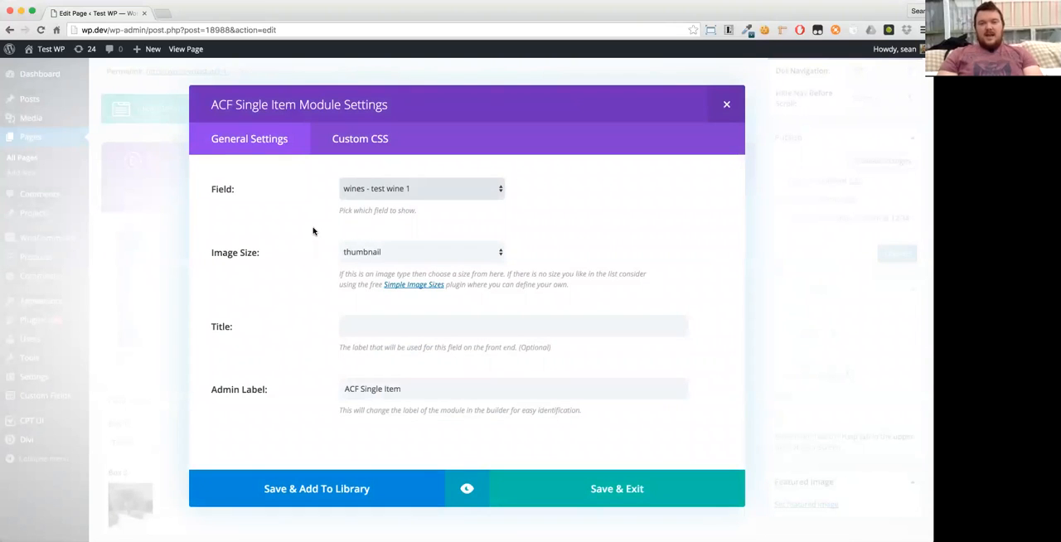
click(372, 191)
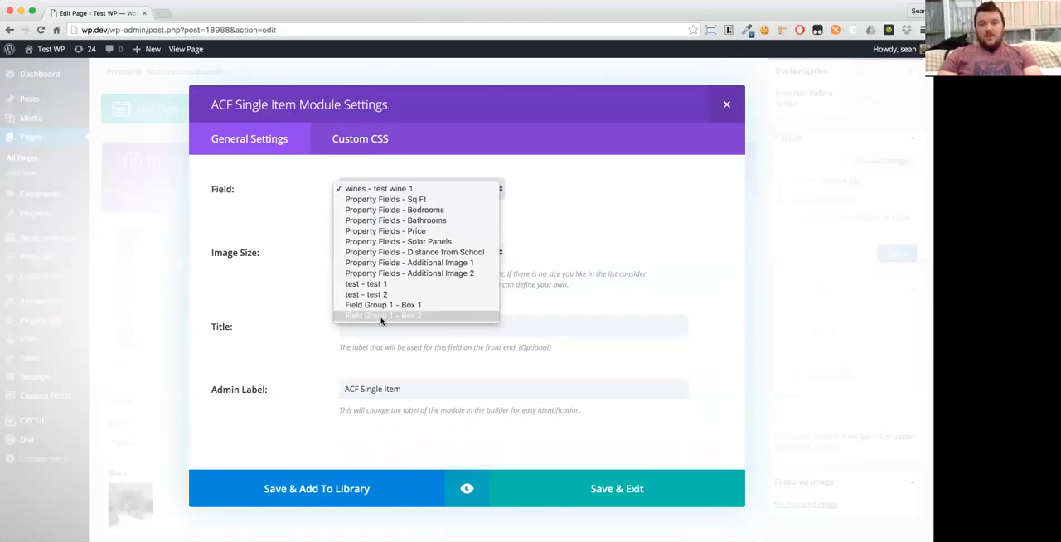
click(381, 318)
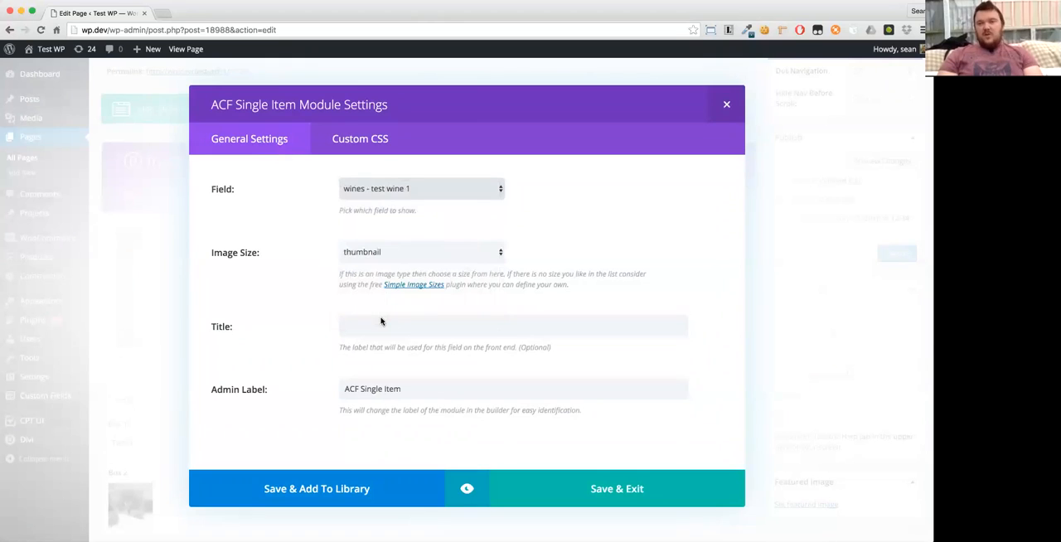
click(403, 259)
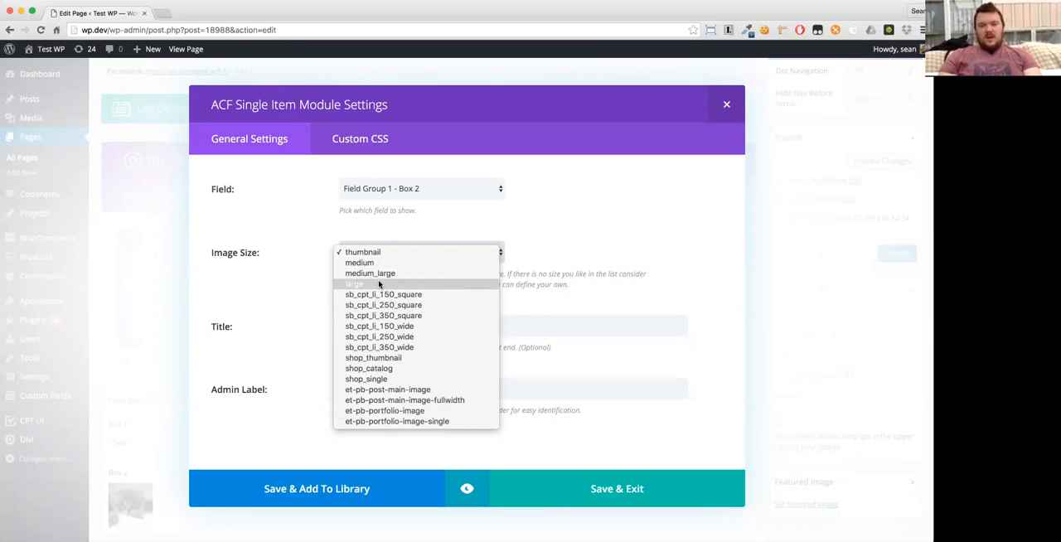
click(419, 283)
click(567, 489)
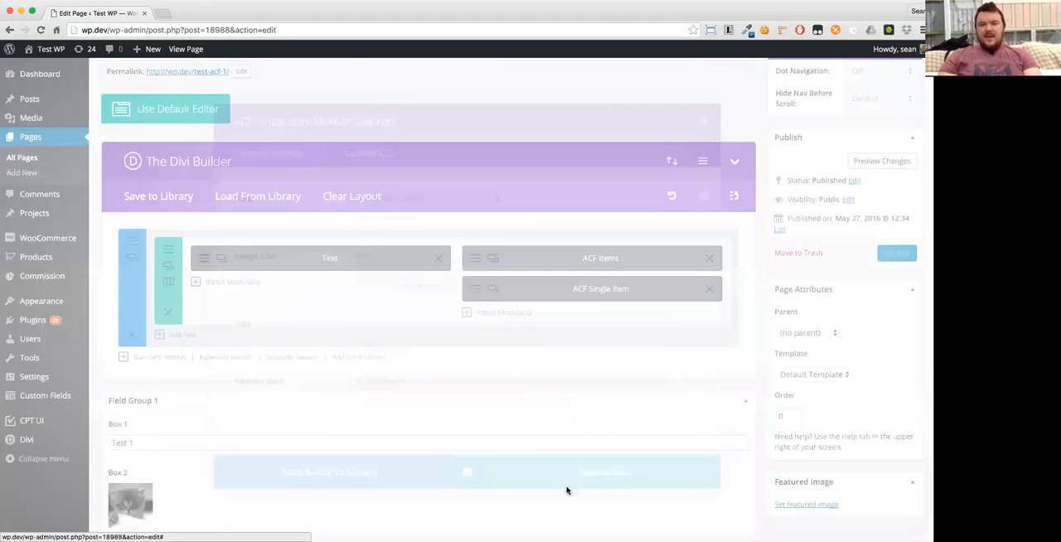
- Replace the second item in the ACF Items module with a new item showing Field Group 1 - Box 1
click(474, 264)
click(711, 223)
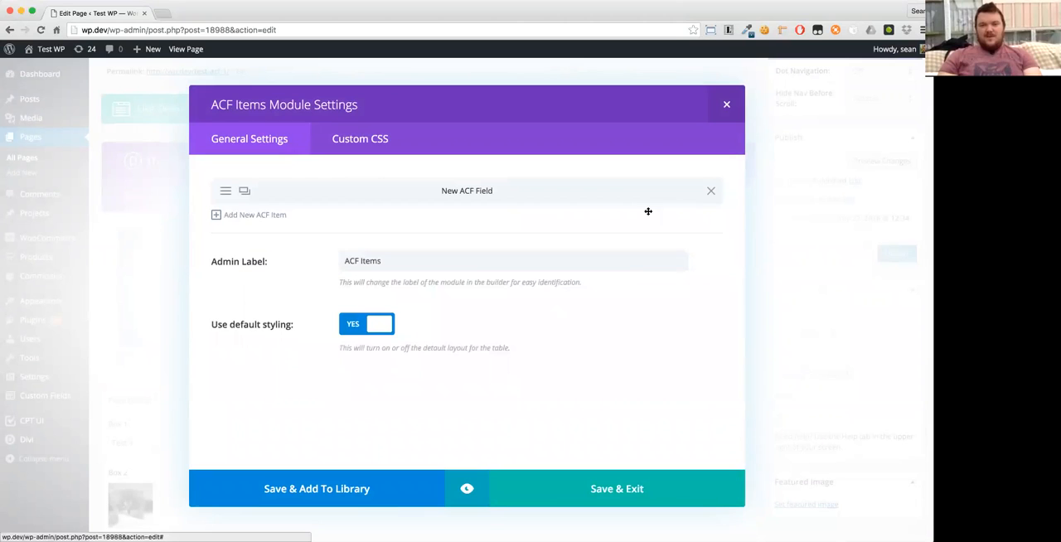
click(249, 215)
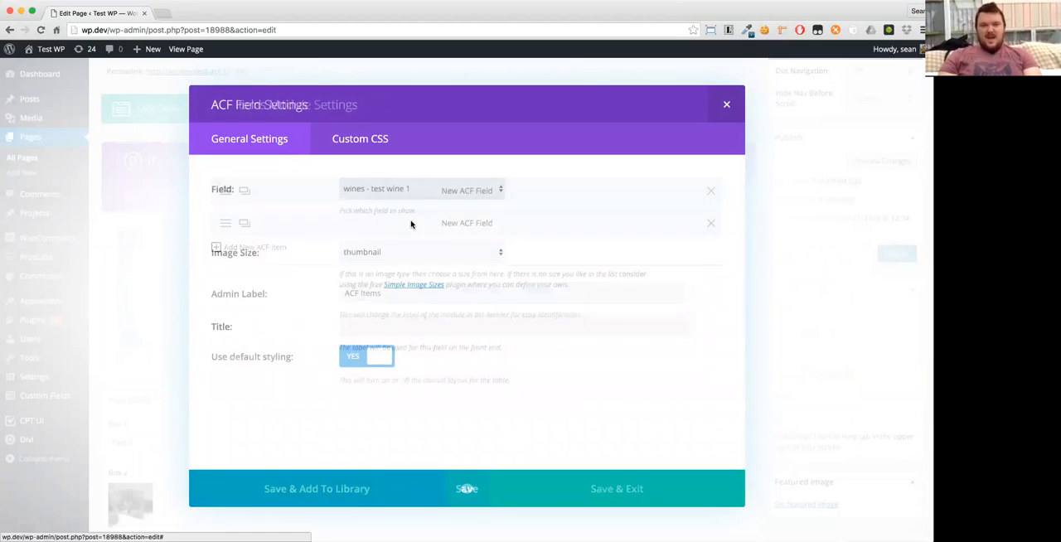
click(391, 191)
click(383, 305)
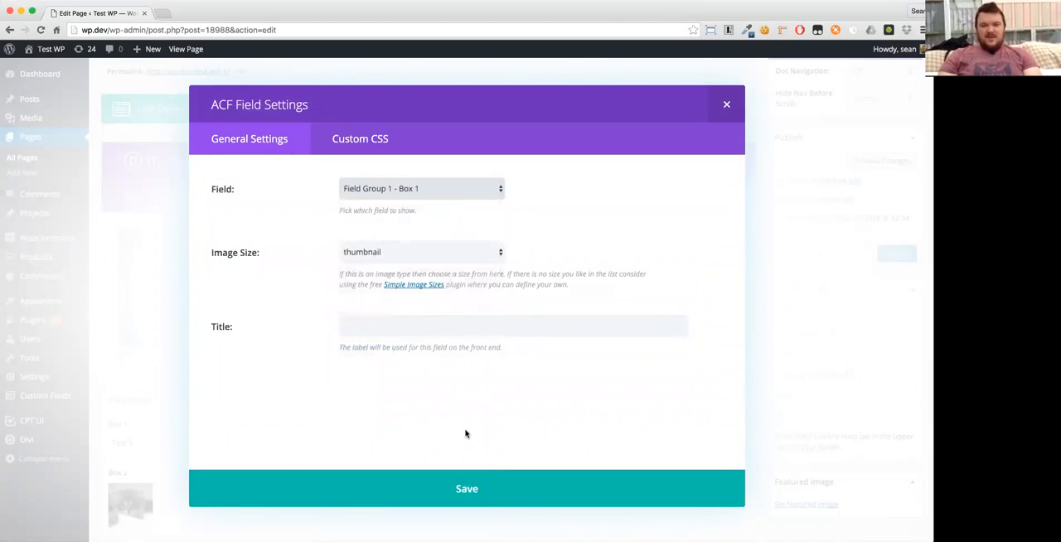
click(431, 489)
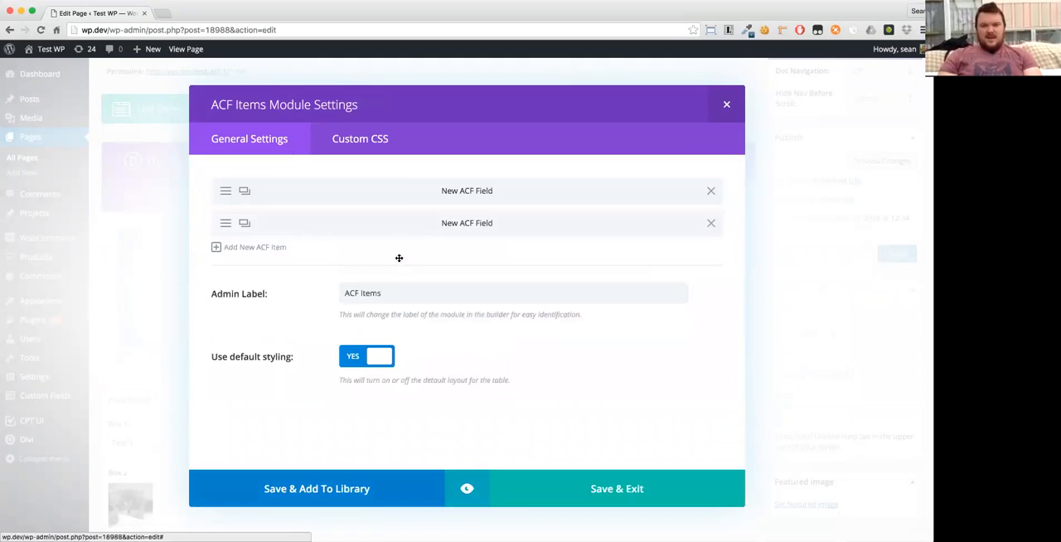
- Add a third item showing Field Group 1 - Box 1 to ACF Items, and save the module
click(277, 247)
click(379, 189)
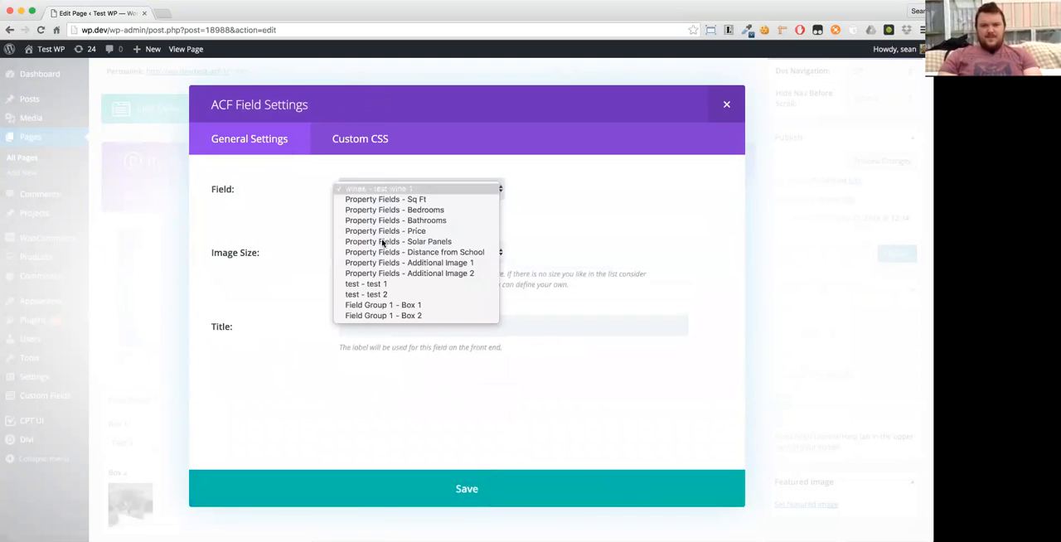
click(392, 307)
click(467, 489)
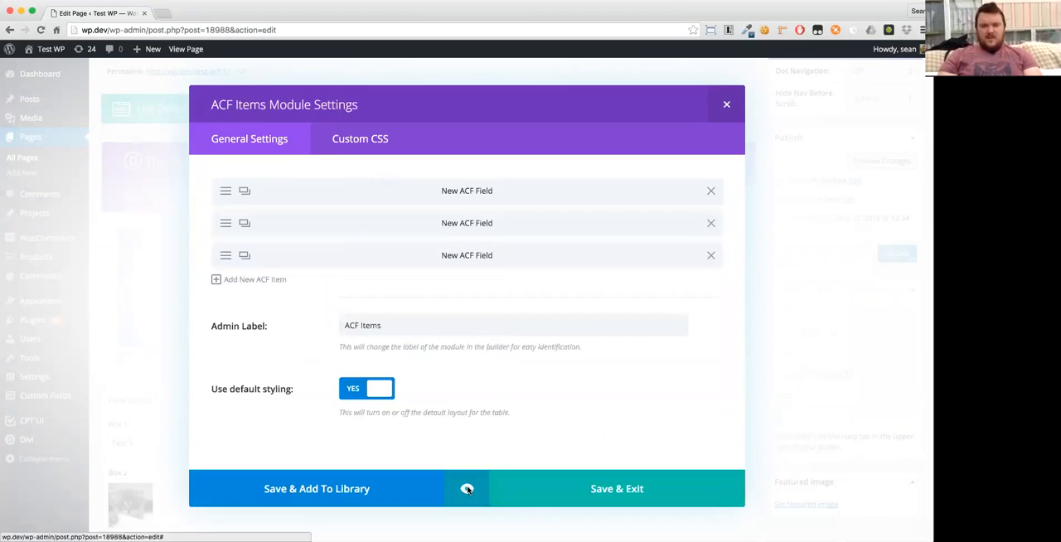
click(635, 495)
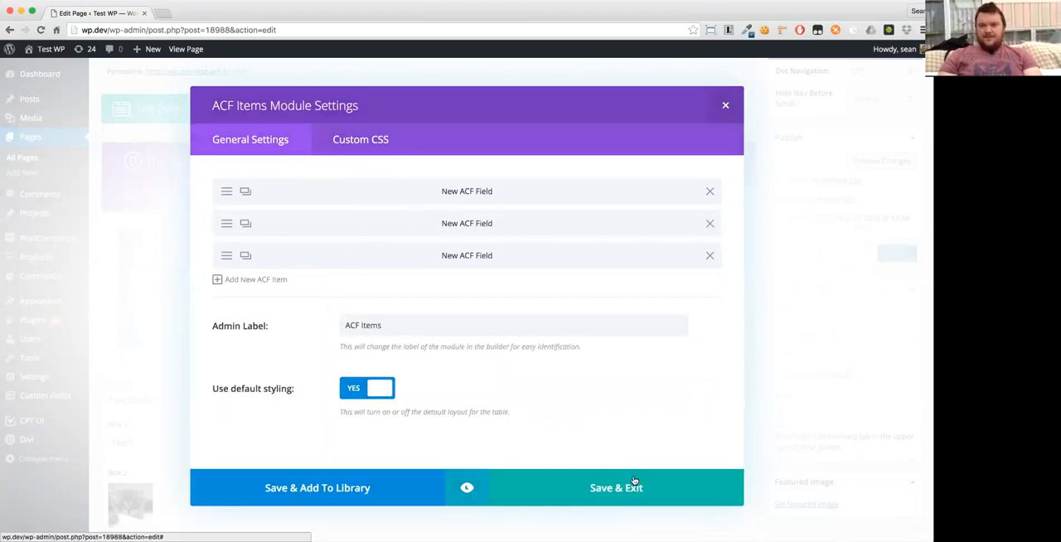
- Update the page and view its field table and image on the front end
click(896, 254)
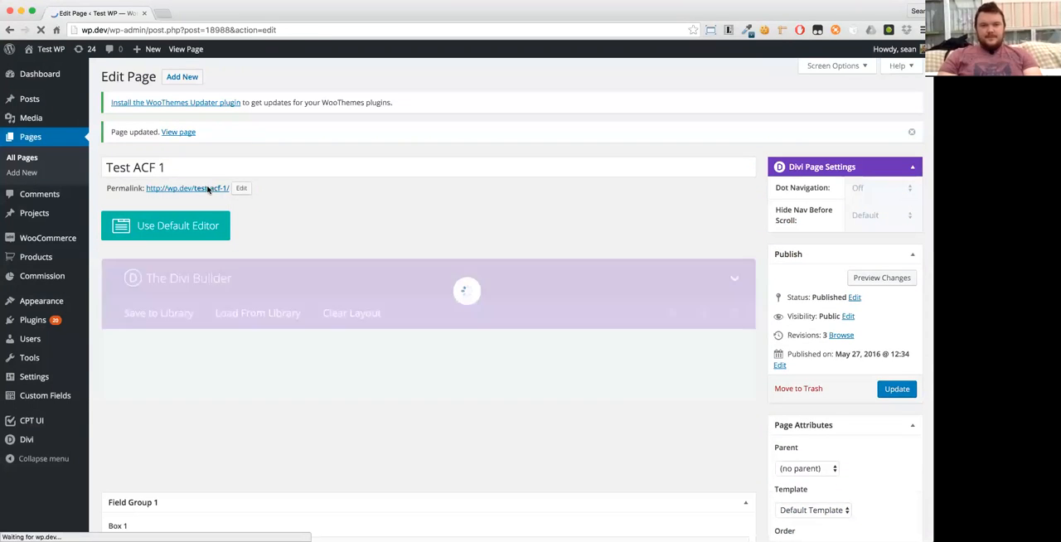
click(208, 188)
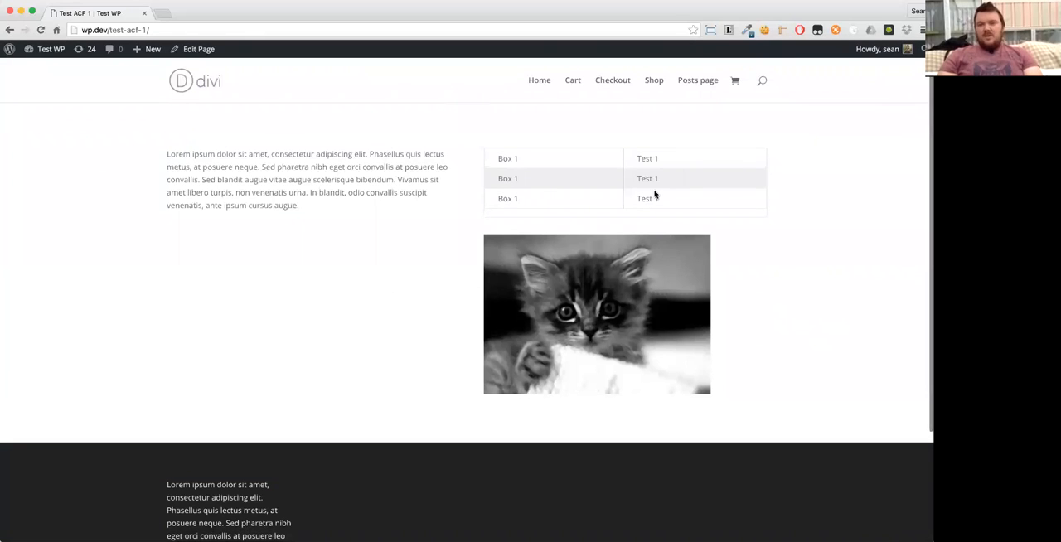
click(621, 358)
scroll(549, 316, left, 5)
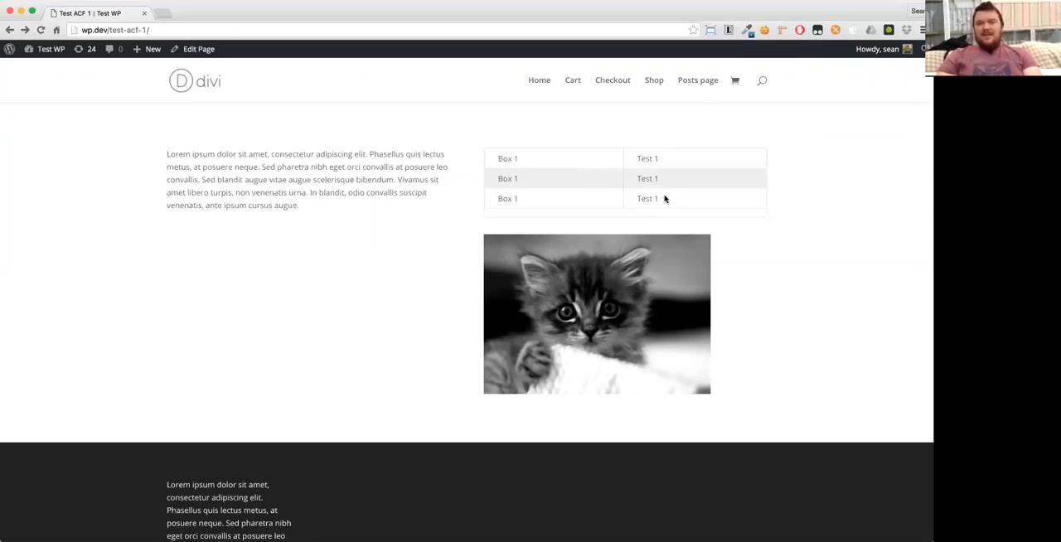
scroll(398, 245, up, 1)
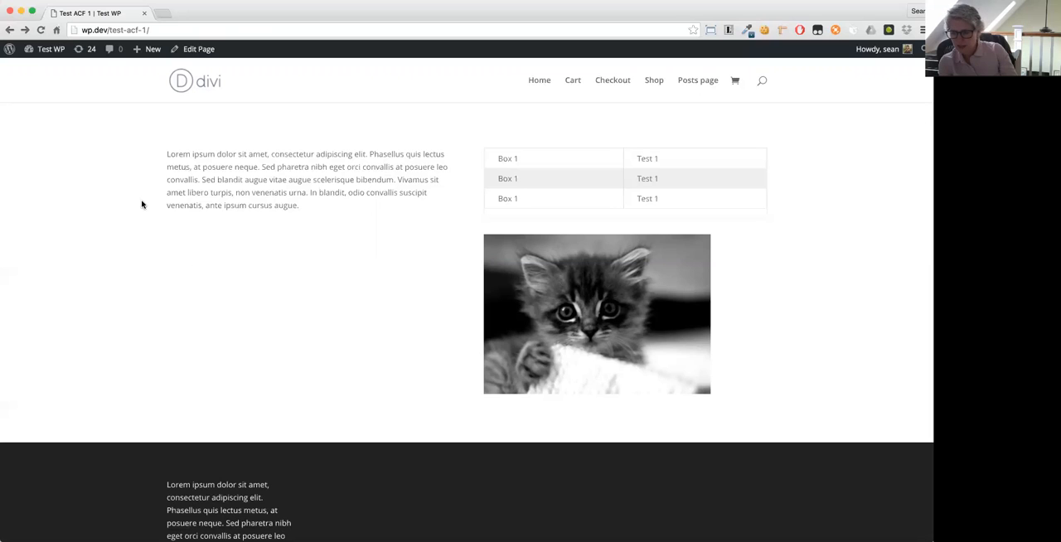
- Reopen the page for editing, turn off default styling in the ACF Items module, and review its colour and padding options
click(185, 51)
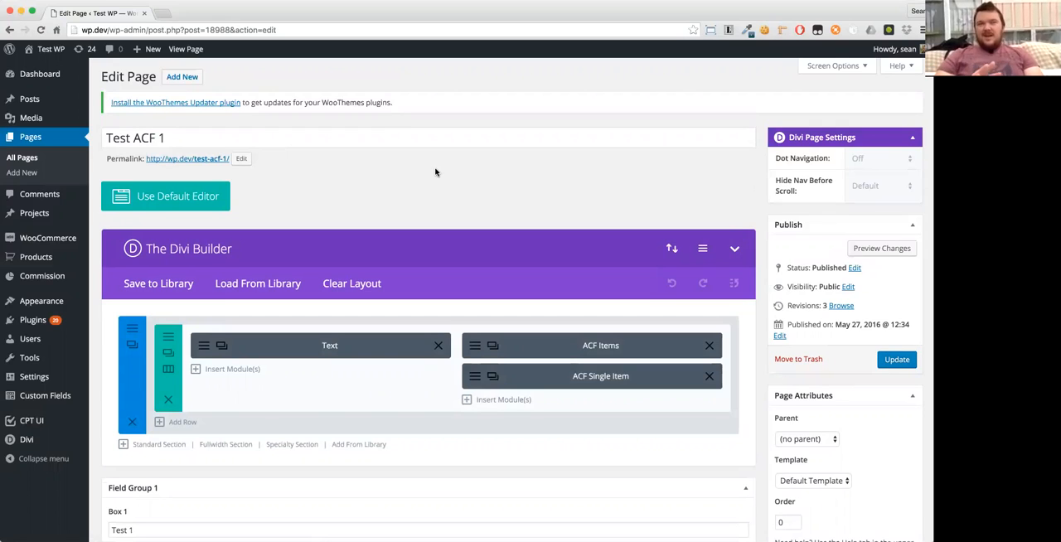
click(475, 345)
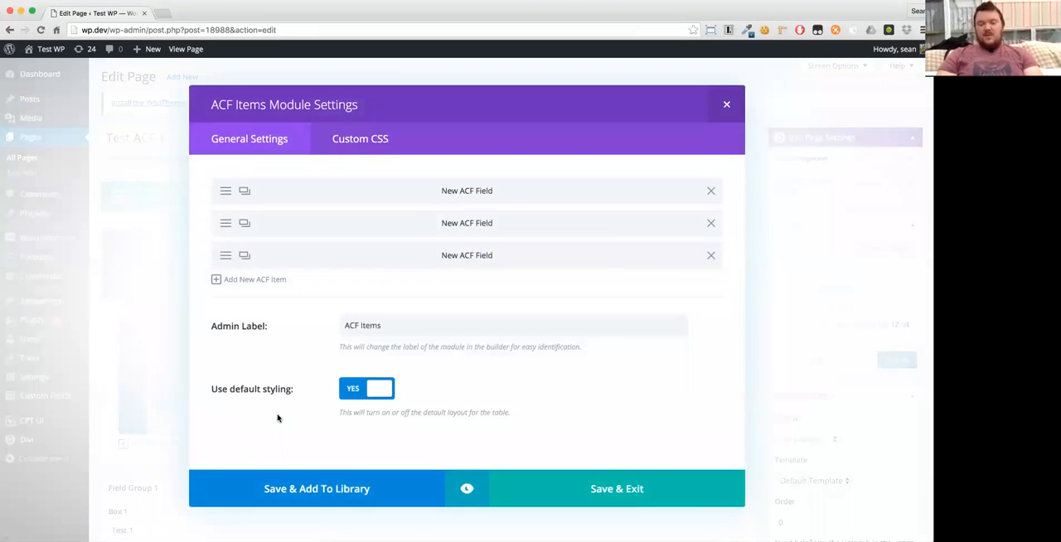
click(365, 391)
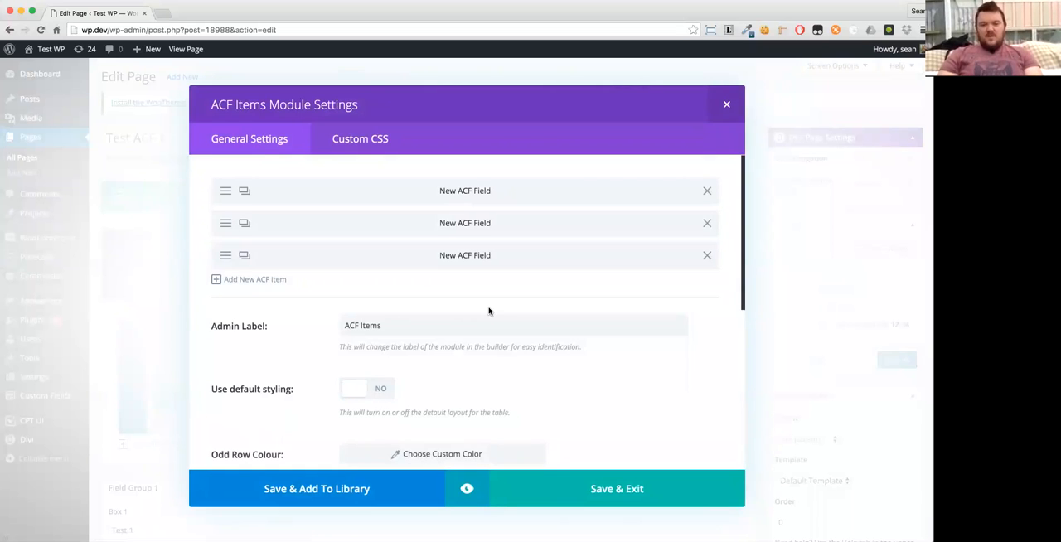
scroll(489, 311, down, 5)
scroll(489, 310, up, 1)
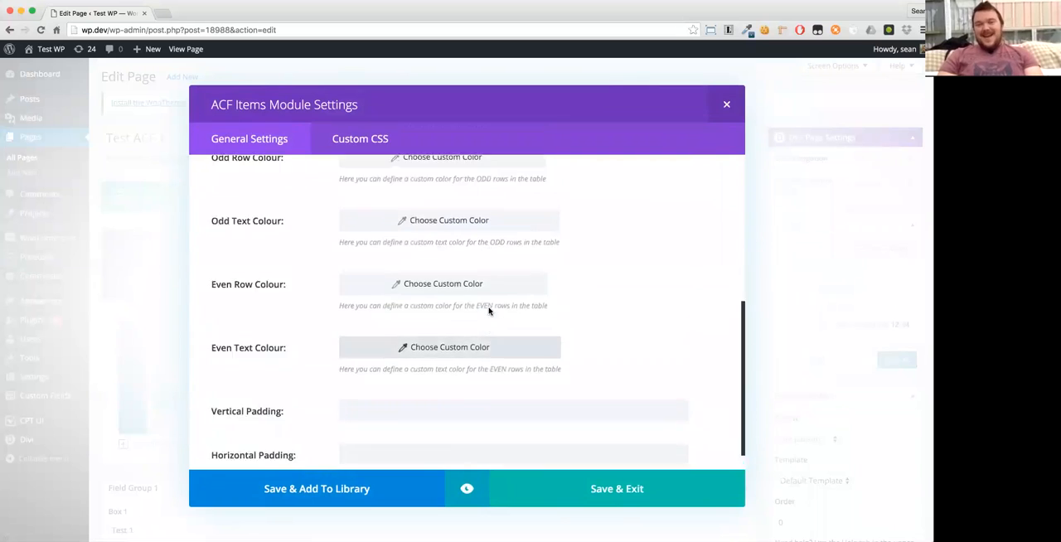
scroll(489, 310, down, 1)
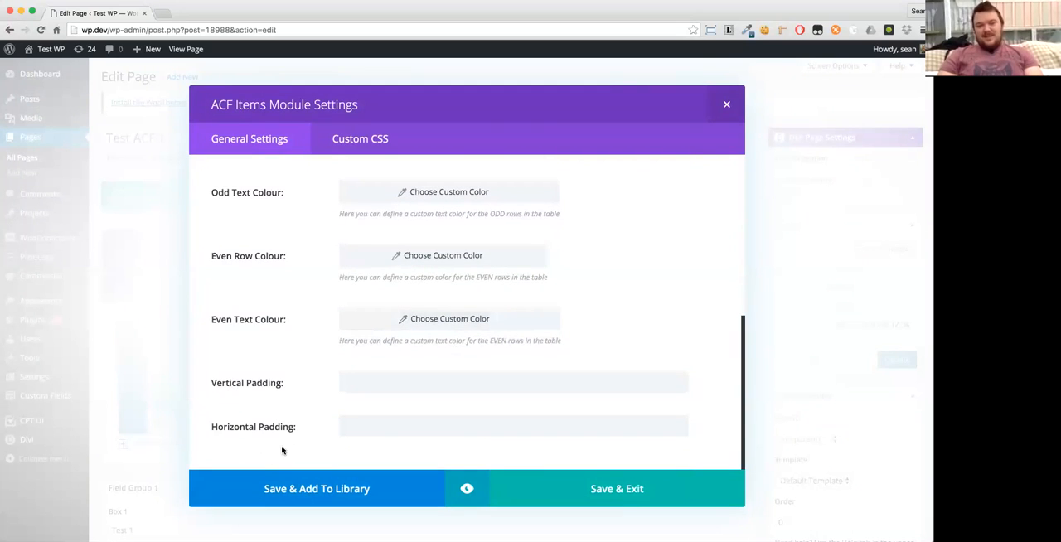
scroll(282, 450, up, 2)
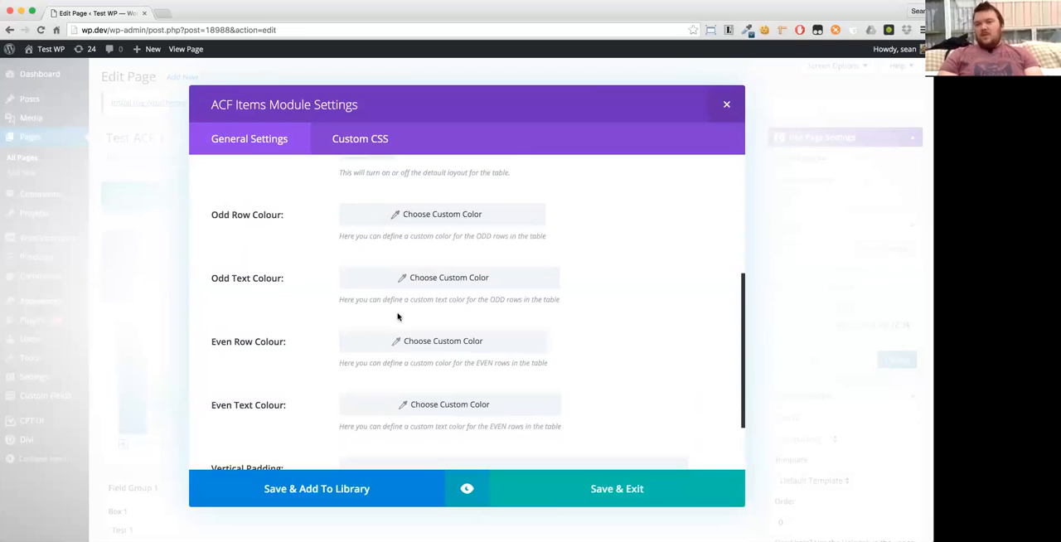
- Set the table's odd row colour to red (#e02b20) and its odd text colour to white
click(432, 214)
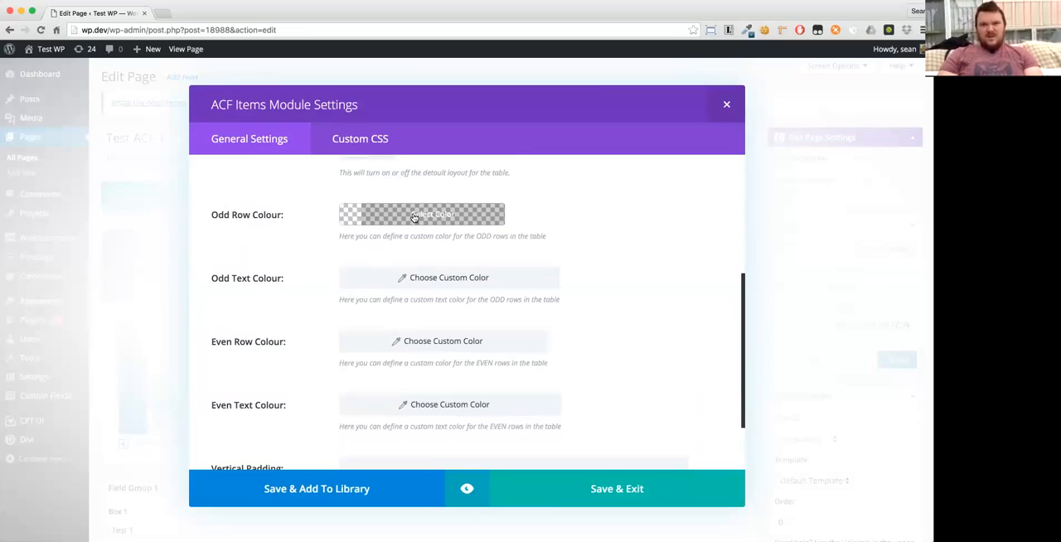
click(435, 214)
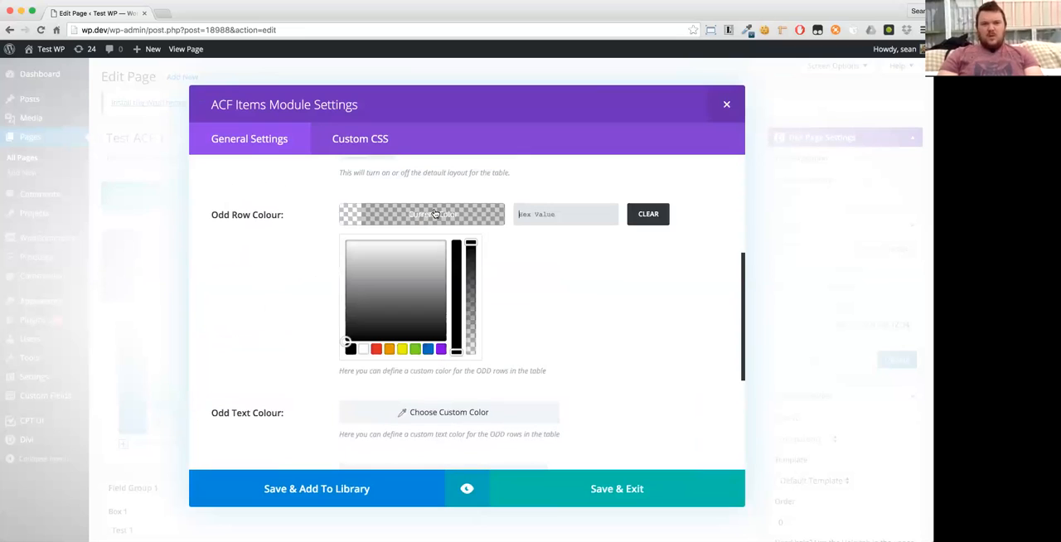
click(376, 349)
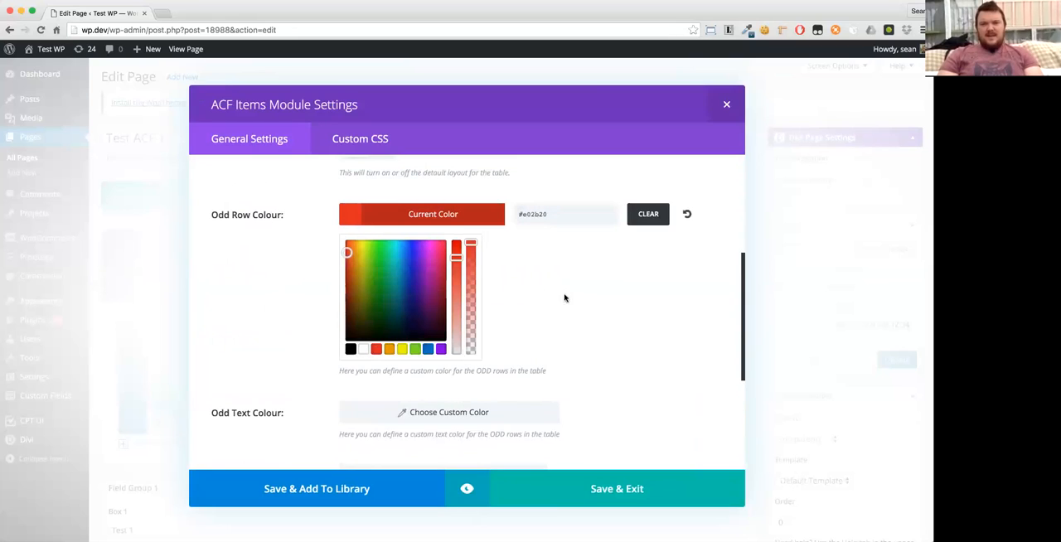
click(272, 296)
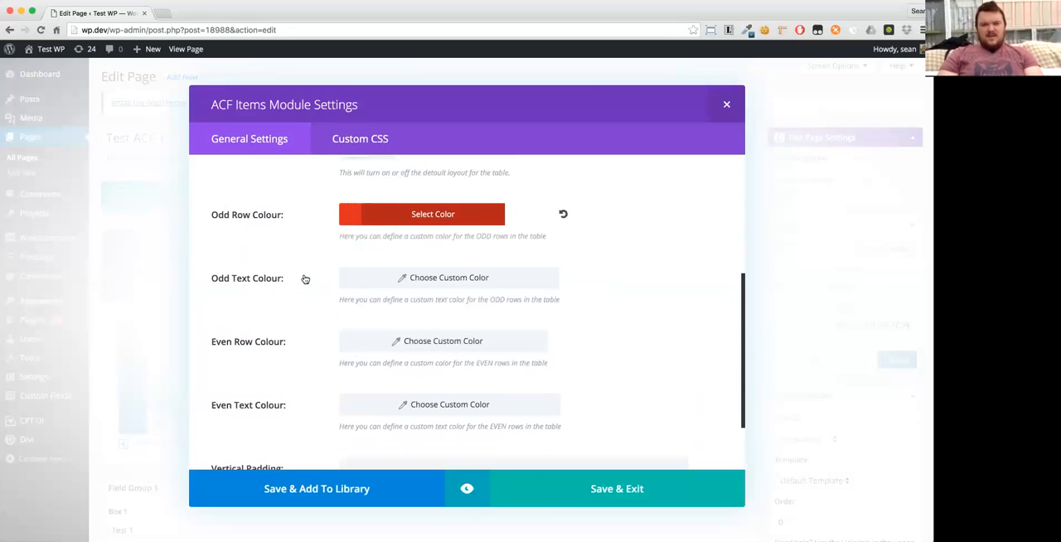
click(410, 279)
click(389, 282)
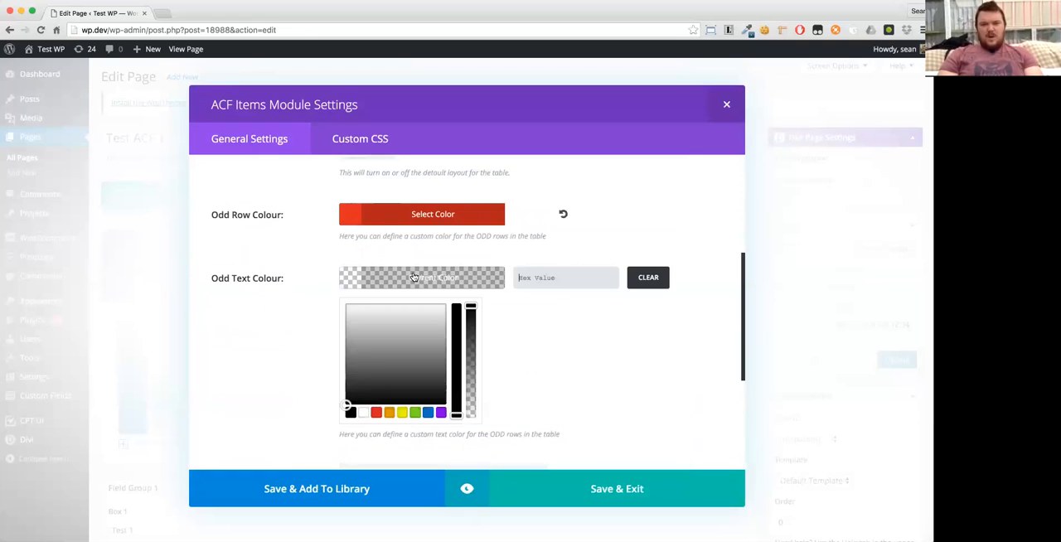
click(365, 411)
click(279, 394)
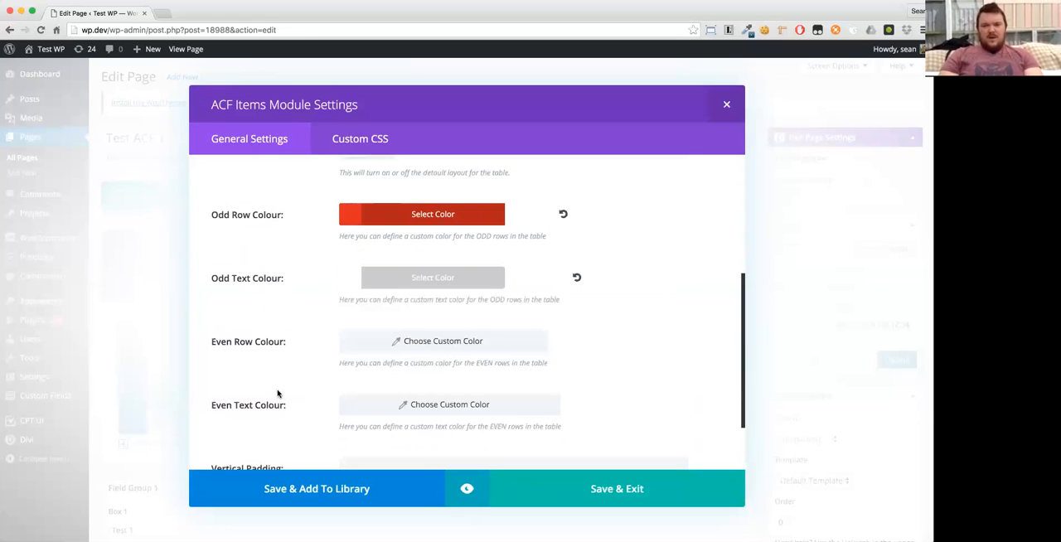
- Save the ACF Items module, update the page, and check the restyled table on the front end
click(564, 490)
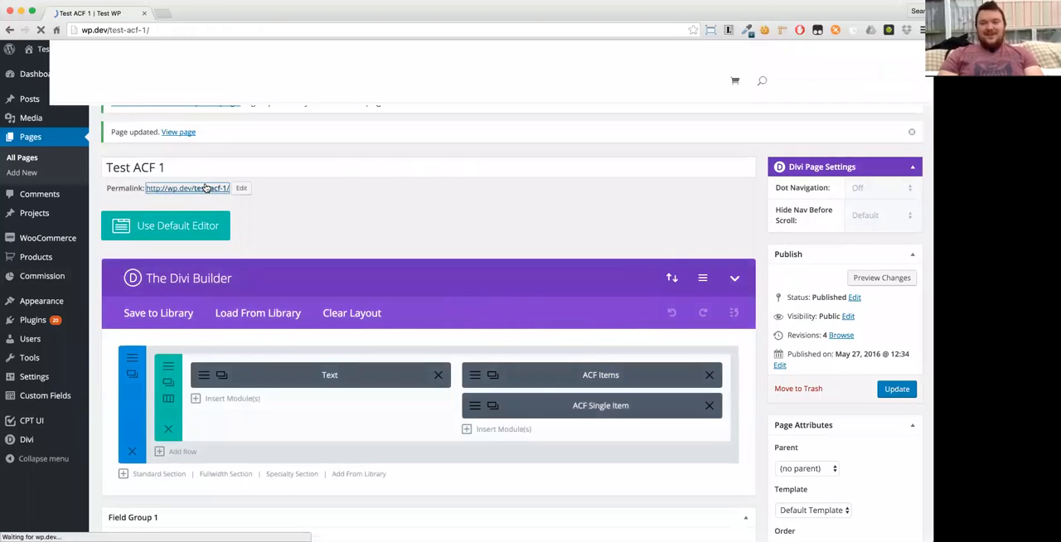
click(205, 188)
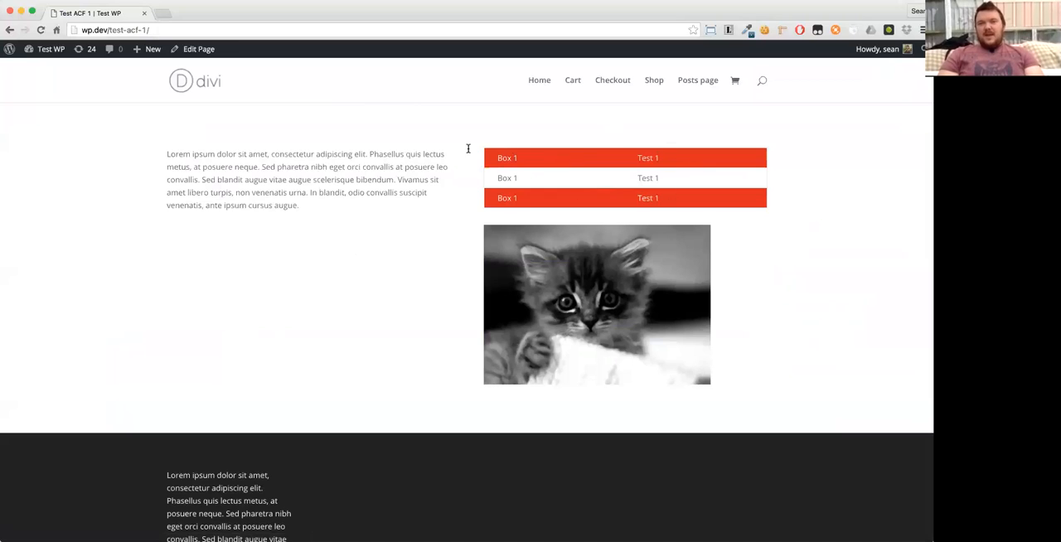
- Return to the admin dashboard and open CPT UI's form for adding a new post type
click(40, 69)
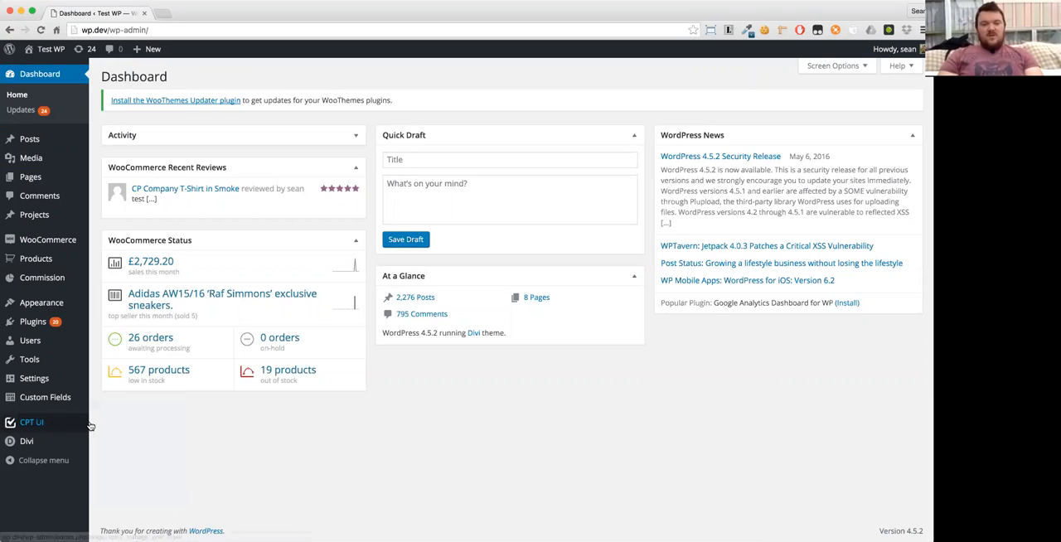
mouse_move(49, 424)
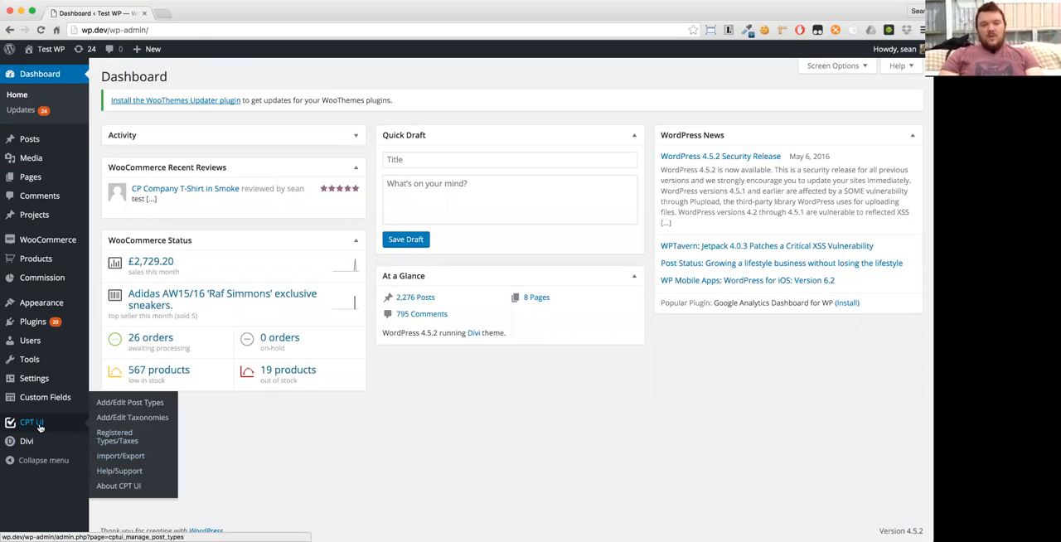
click(39, 427)
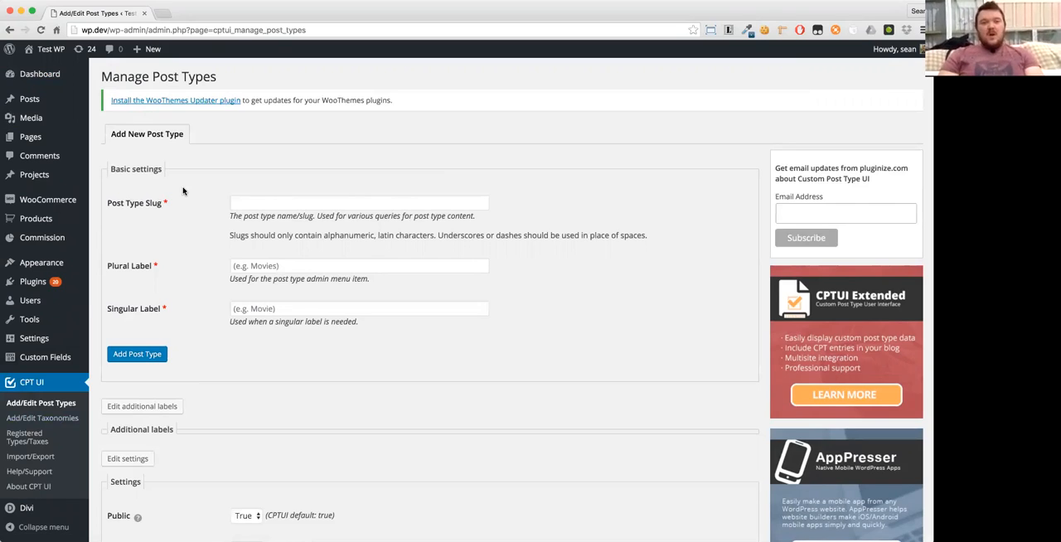
- Fill in the new post type with slug "movies", plural label "Movies" and singular label "Movie"
click(246, 206)
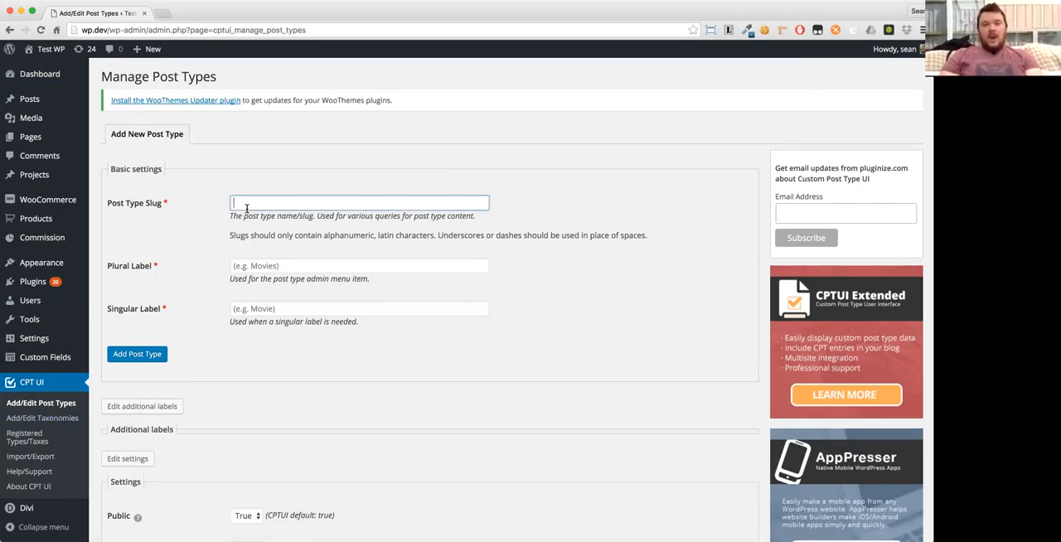
text(movies)
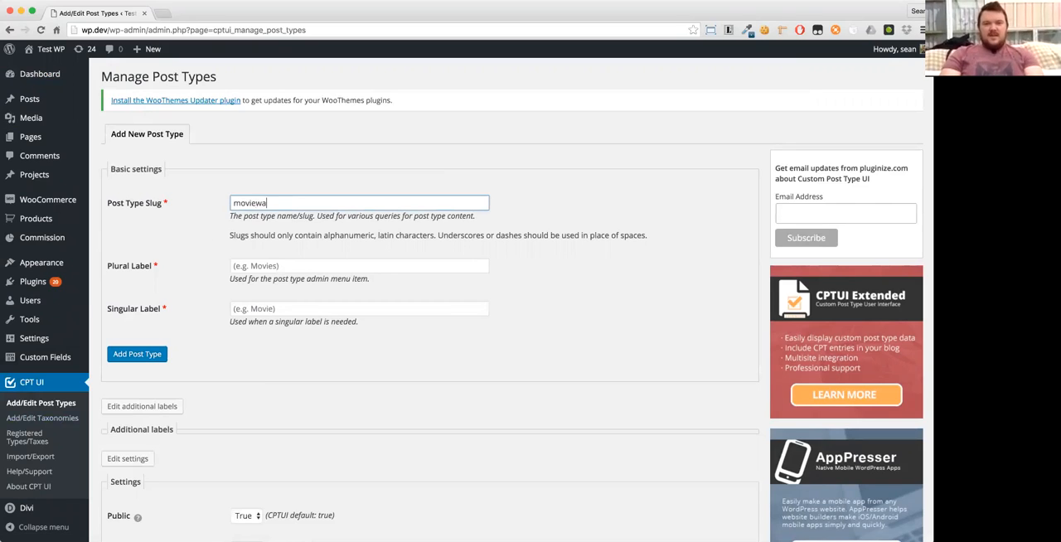
key(Tab)
text(Mo)
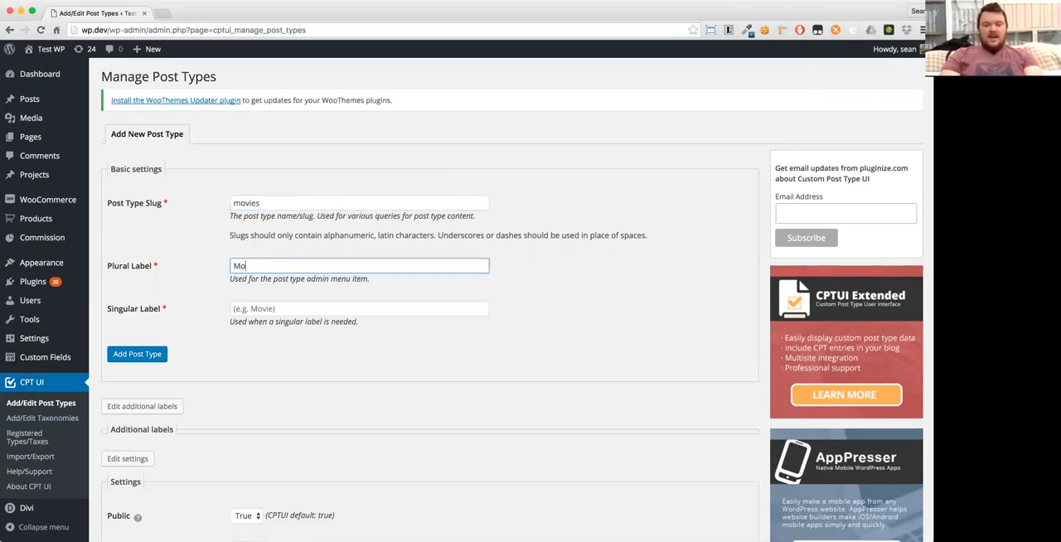
text(vies)
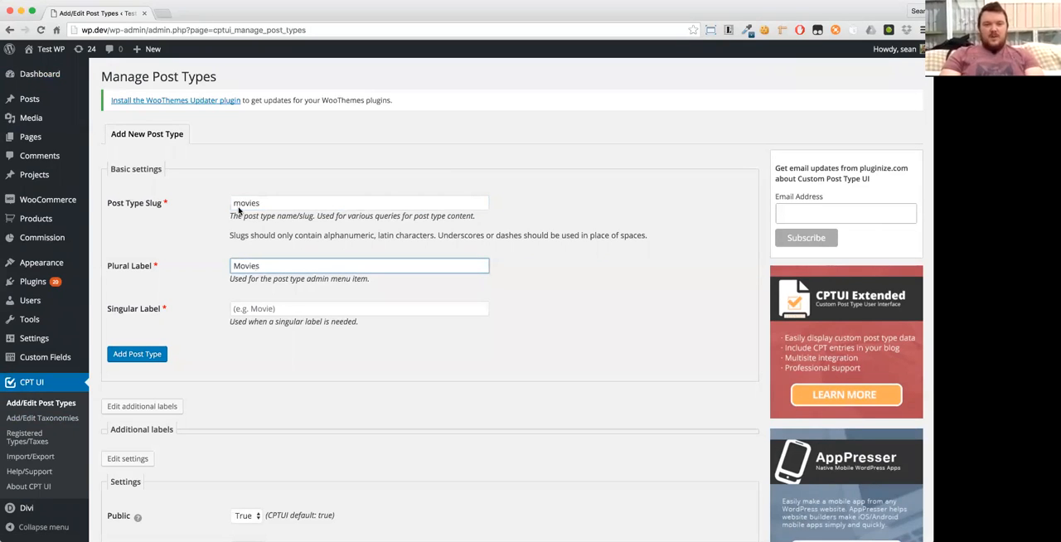
key(Tab)
text(m)
key(BackSpace)
text(Movie)
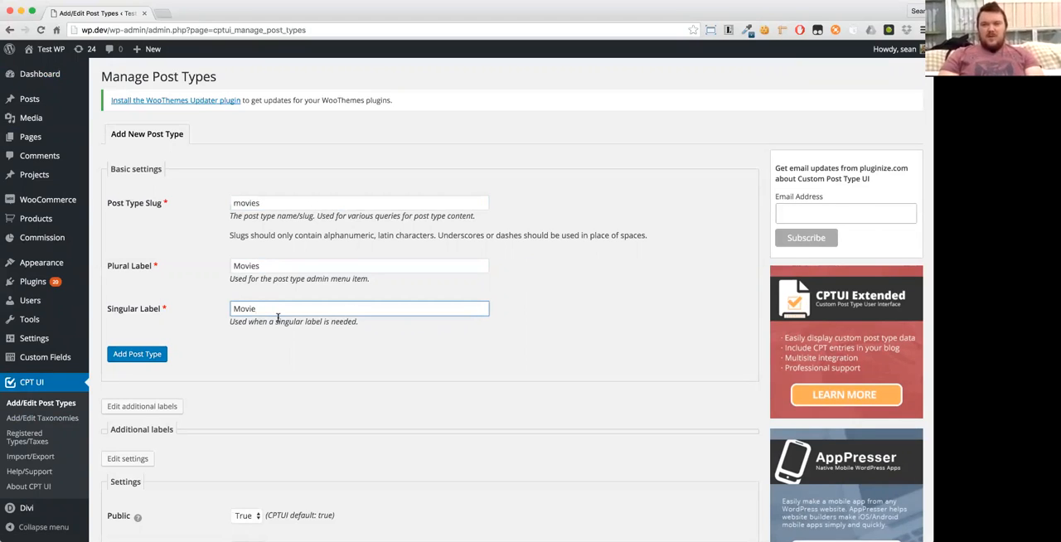
- Enable the archive for the new post type by setting Has Archive to True with archive slug "movies"
scroll(229, 276, down, 3)
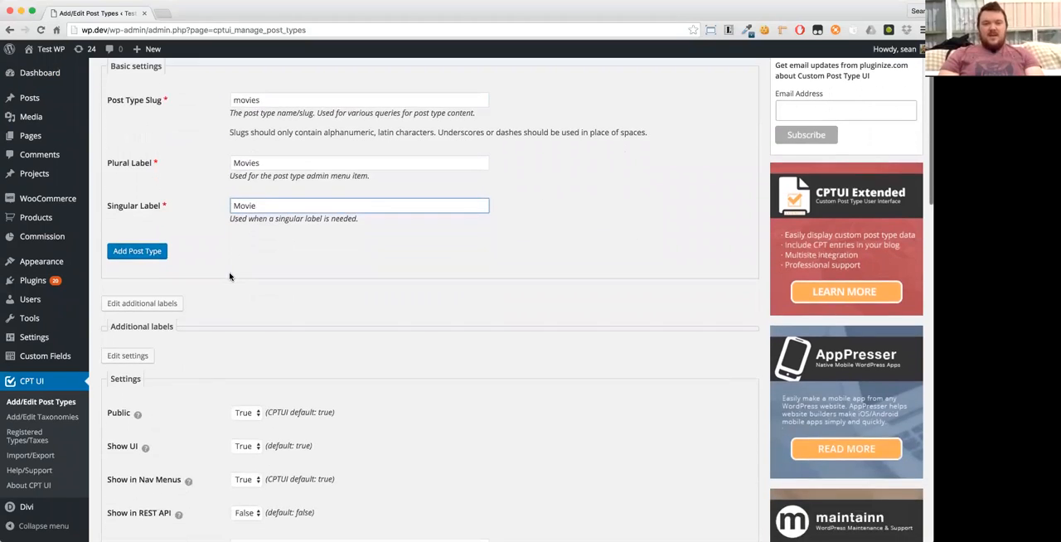
scroll(230, 277, down, 4)
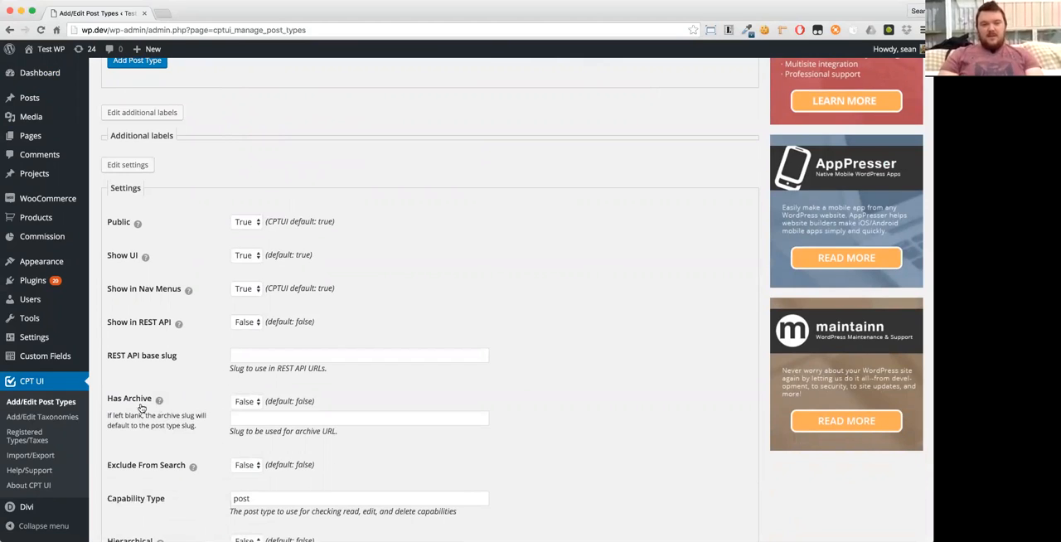
click(247, 403)
click(248, 416)
click(259, 417)
text(movies)
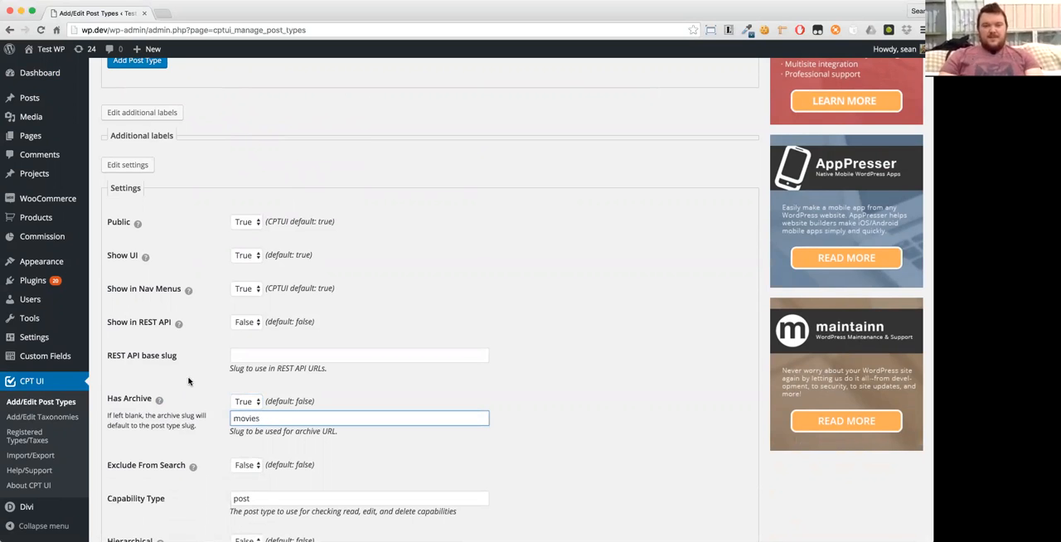
- Add the Movies post type and reload the CPT UI page to refresh the admin menu
scroll(189, 381, down, 3)
scroll(189, 381, up, 5)
scroll(189, 379, up, 1)
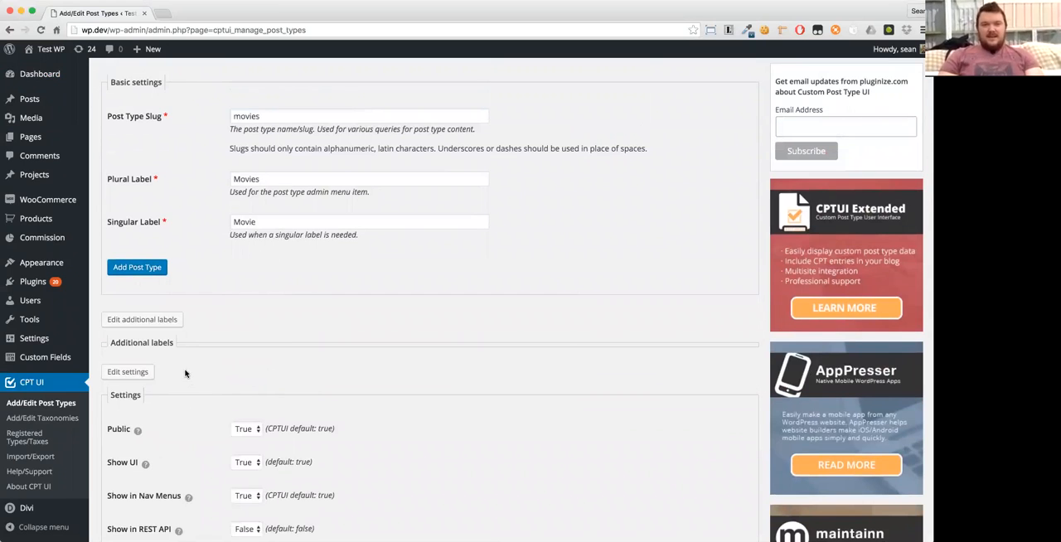
click(128, 269)
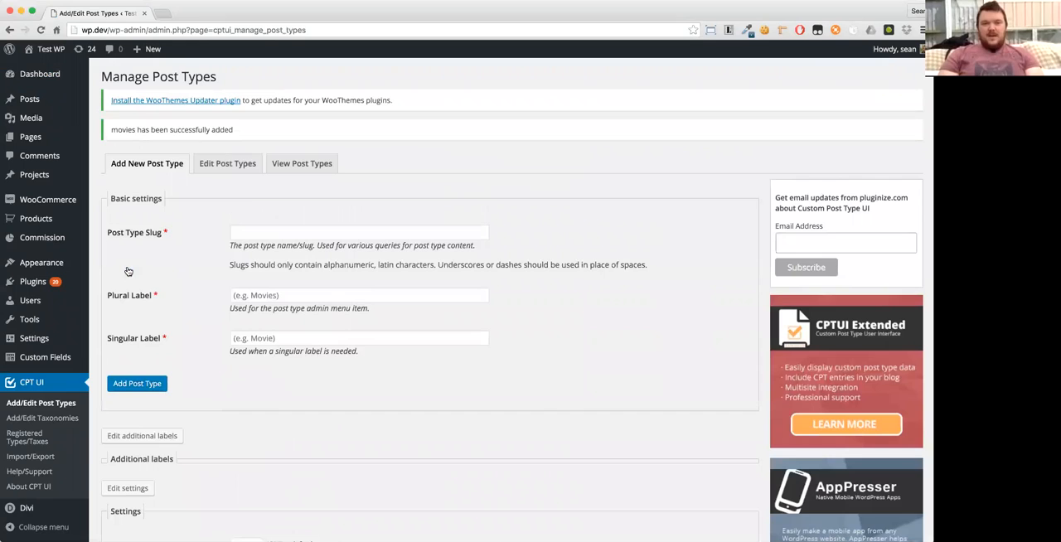
click(43, 387)
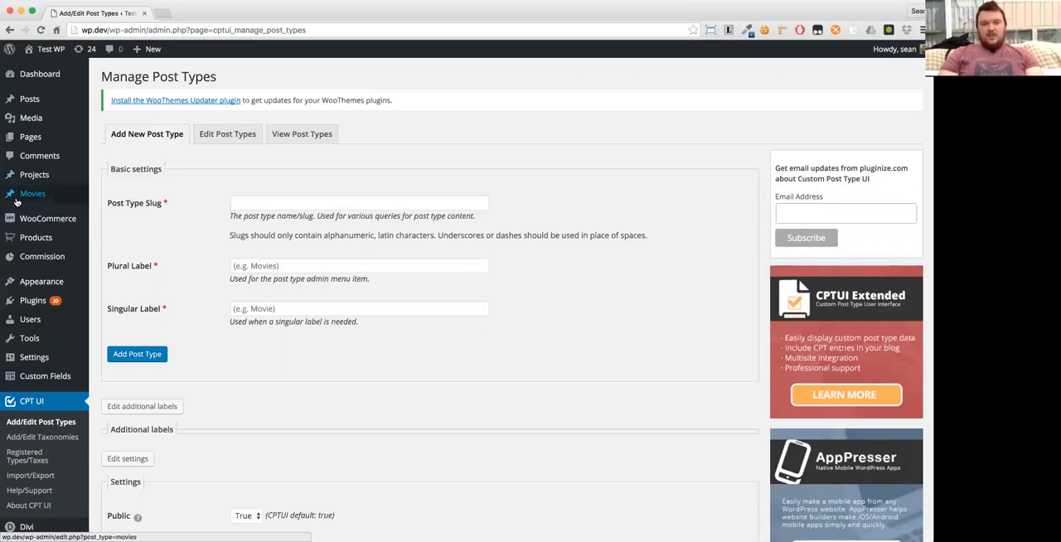
- Open the Movies list and start a new movie titled "Movie 1"
mouse_move(7, 201)
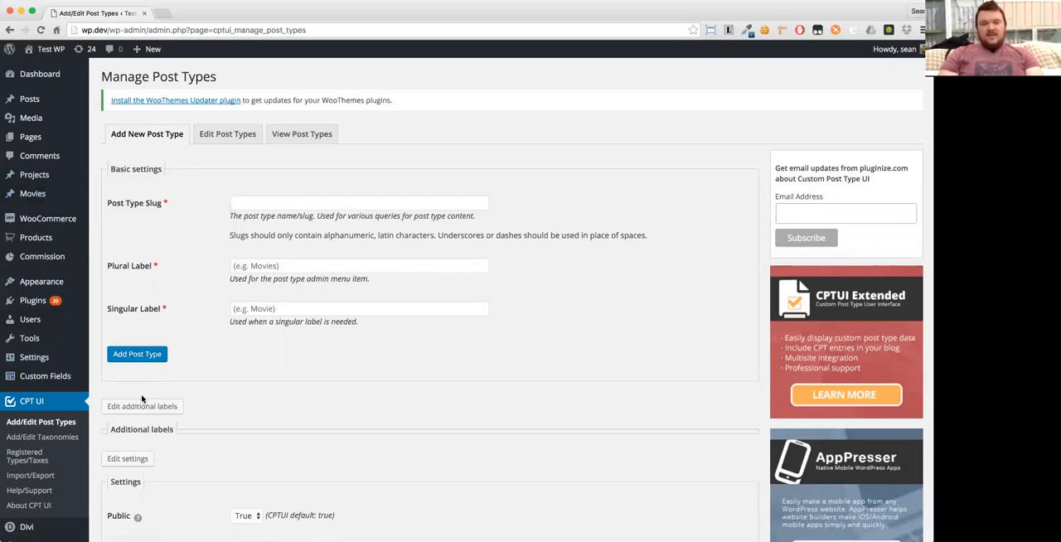
click(38, 198)
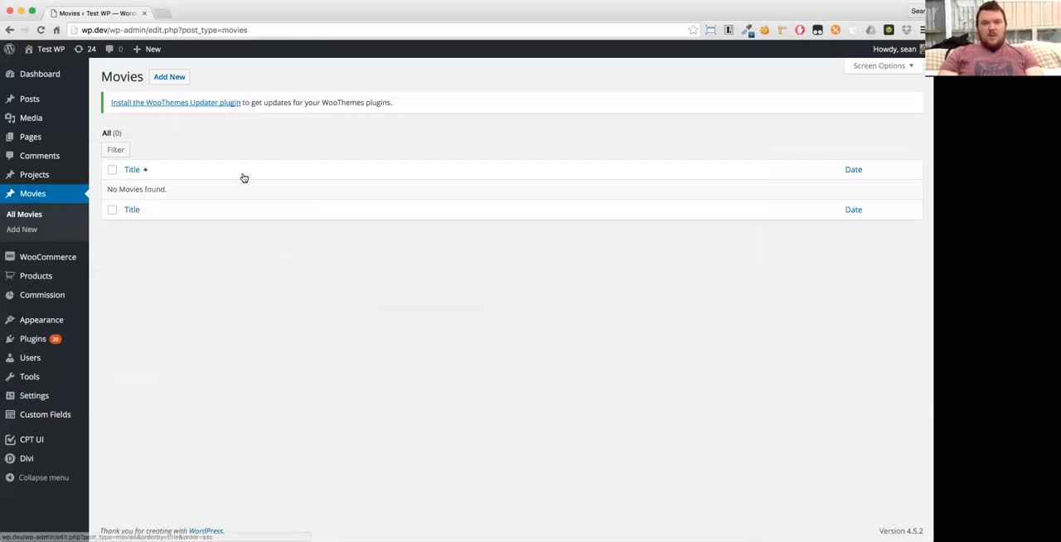
click(169, 77)
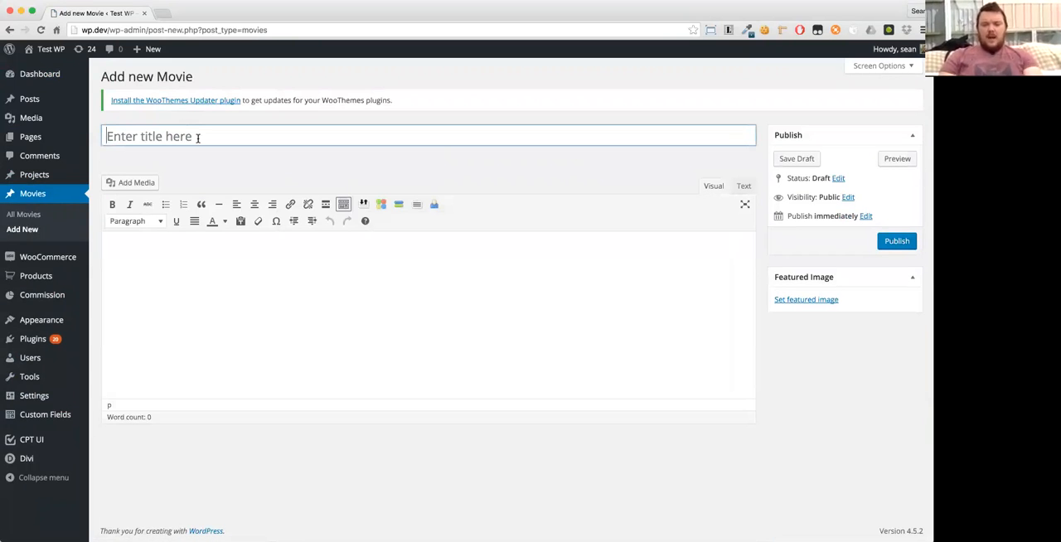
click(198, 138)
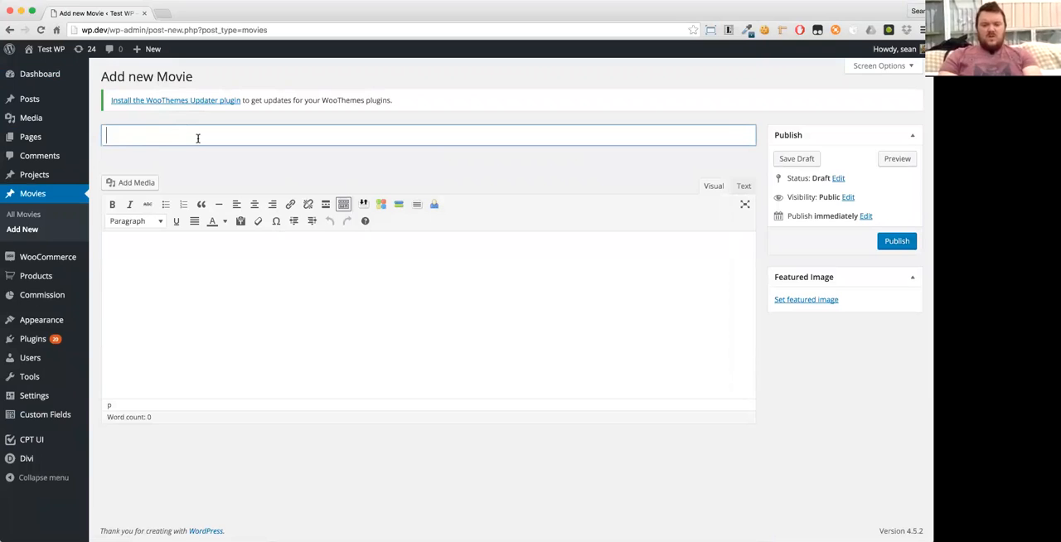
text(Movie 1)
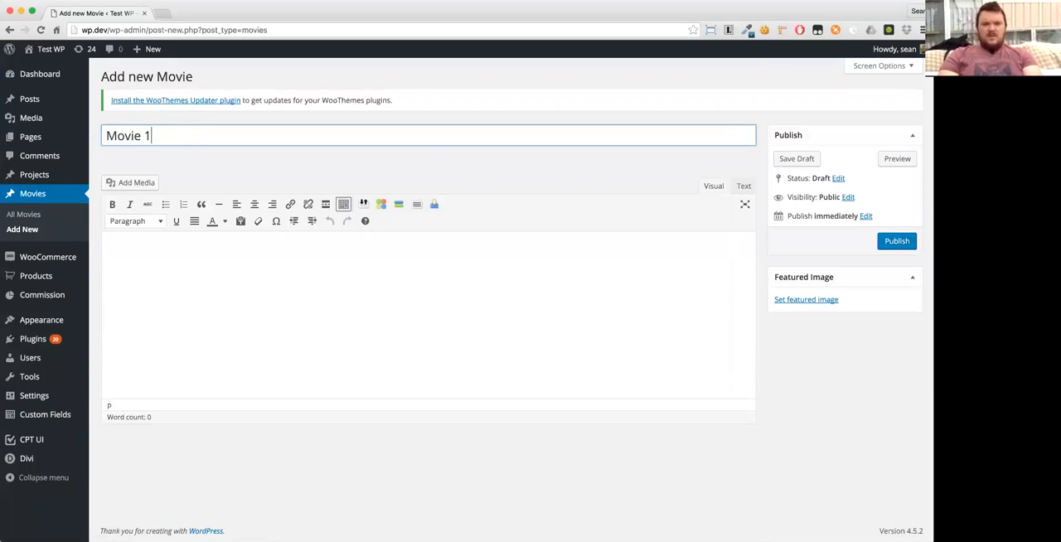
key(Tab)
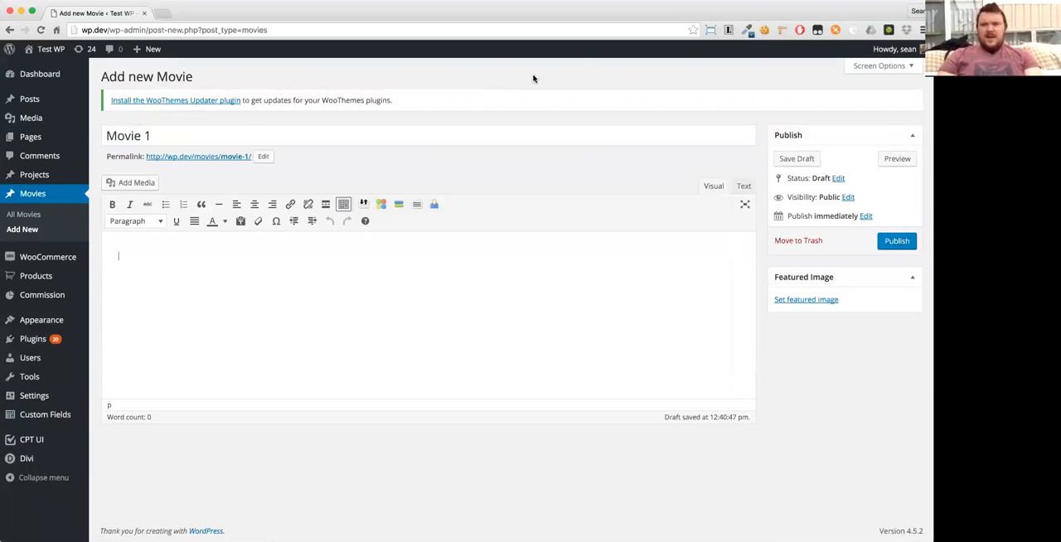
- Fill the movie's content with one generated 50-word Lorem ipsum paragraph and publish it
click(730, 31)
click(611, 89)
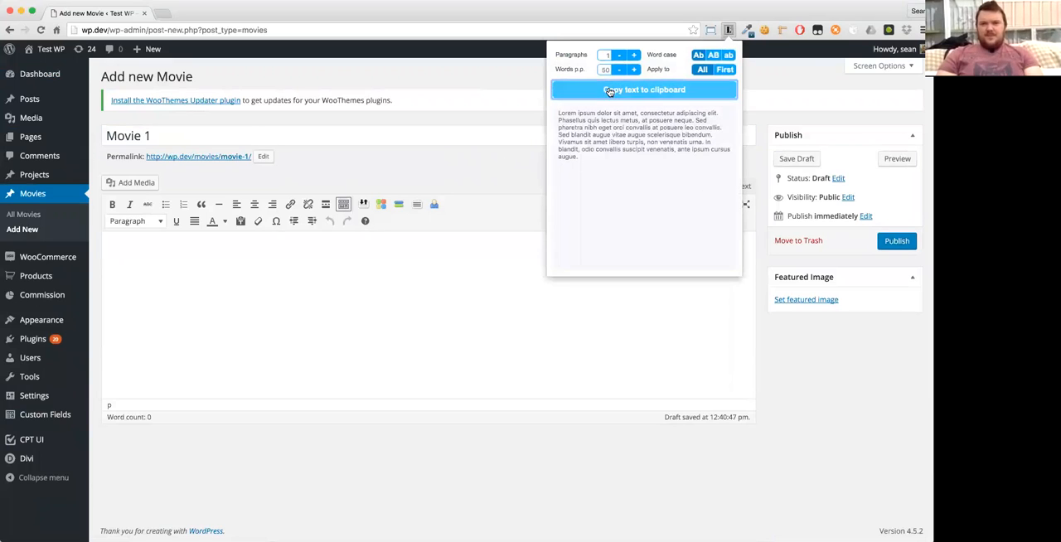
click(343, 294)
key(super+v)
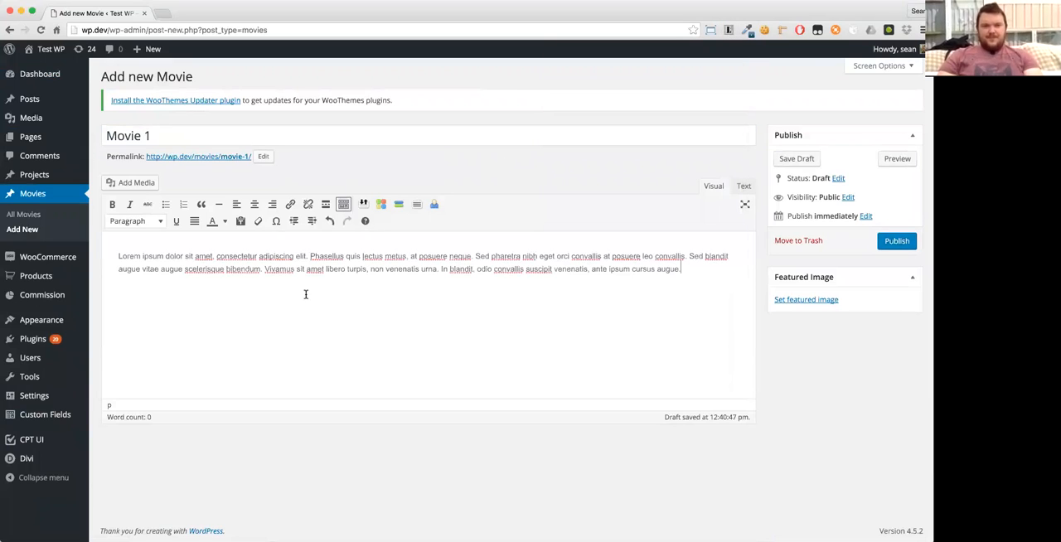
click(891, 243)
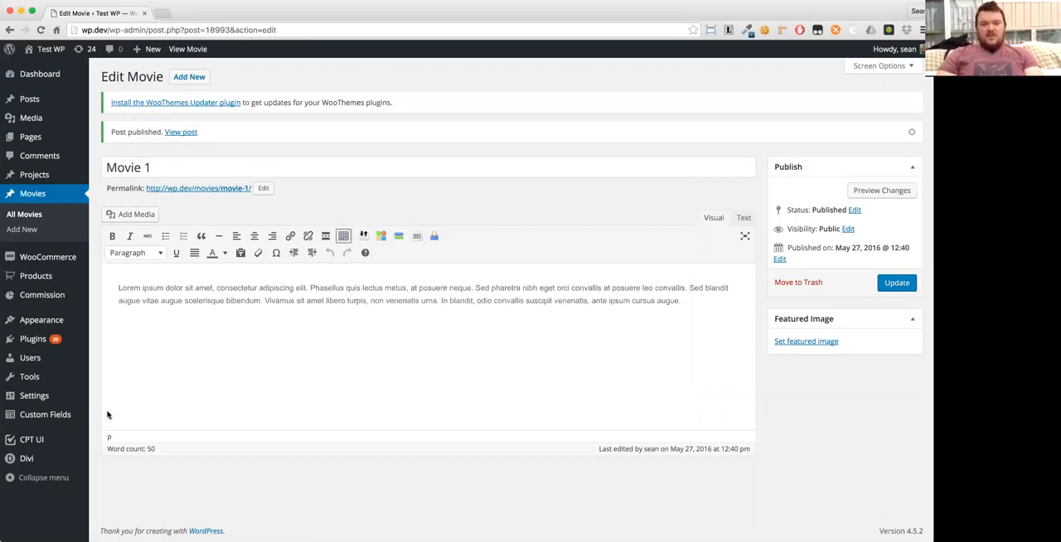
- Open the permalink settings and save them again to refresh the site's URL rules
mouse_move(35, 428)
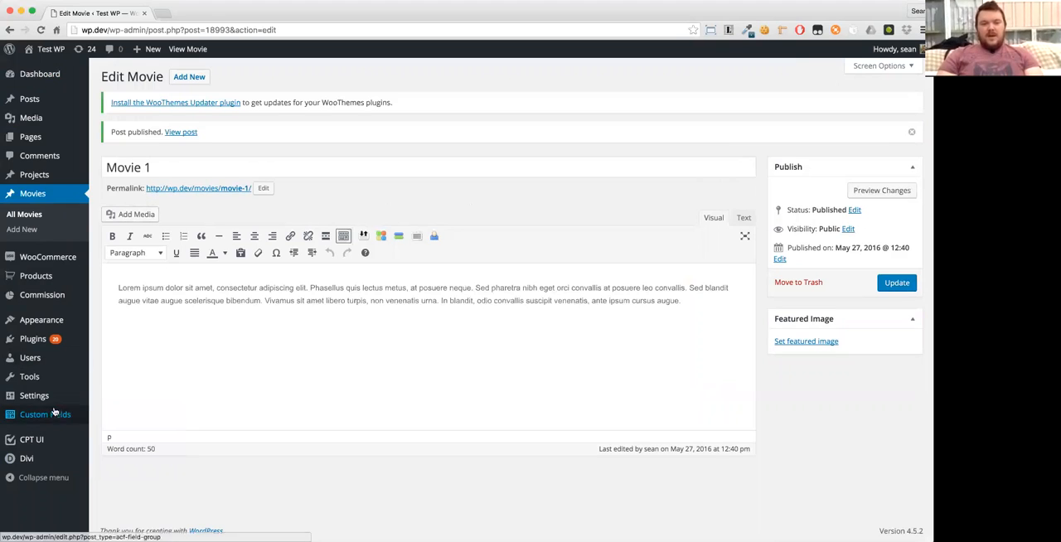
mouse_move(47, 402)
click(113, 470)
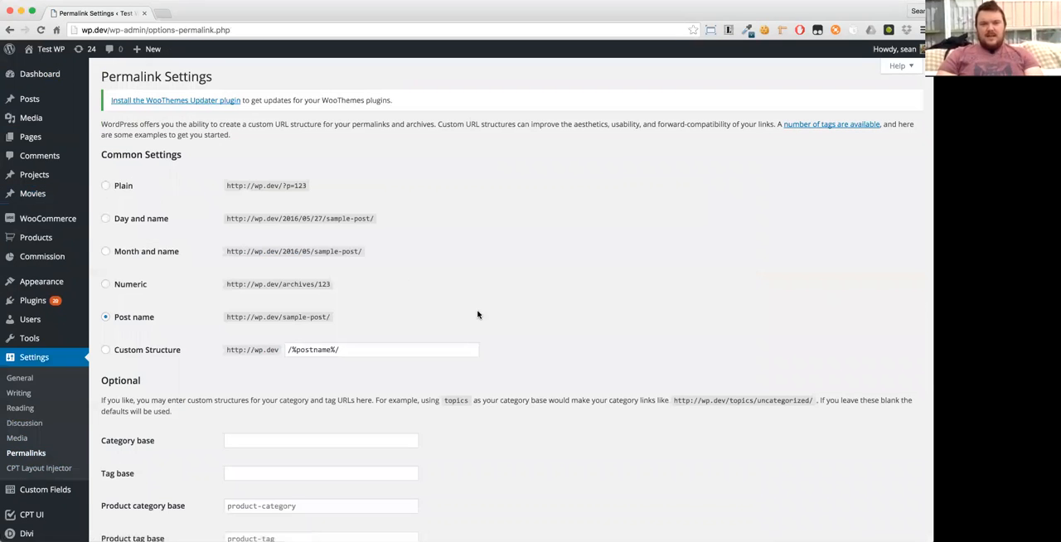
scroll(464, 340, down, 10)
click(142, 487)
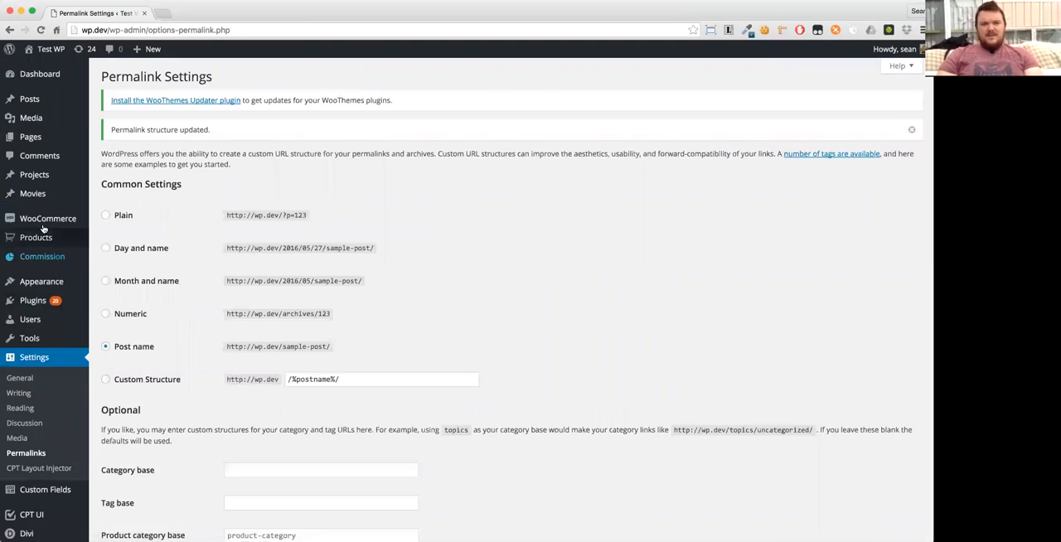
- View Movie 1 on the front end from the Movies list and look over its layout and sidebar
click(22, 194)
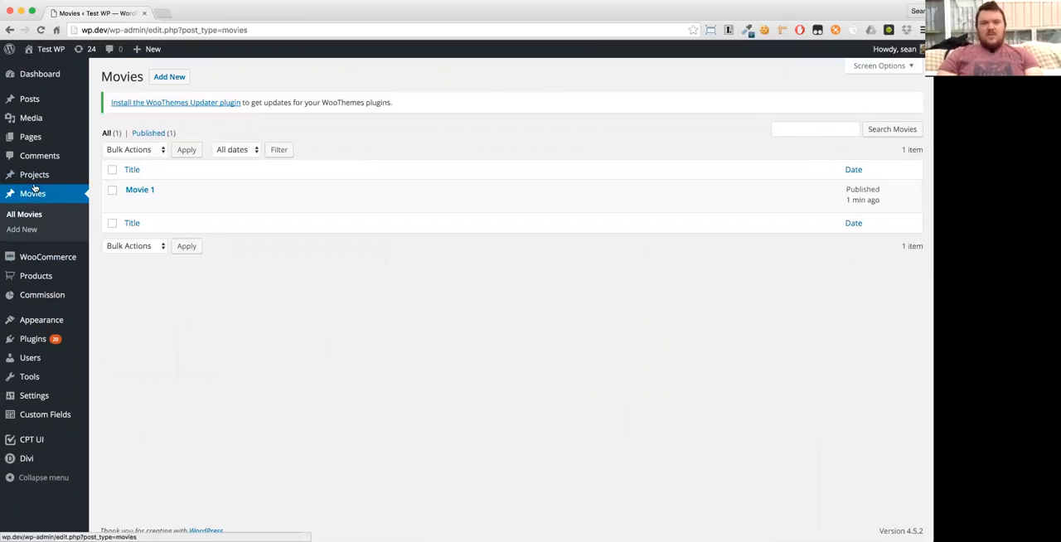
click(223, 203)
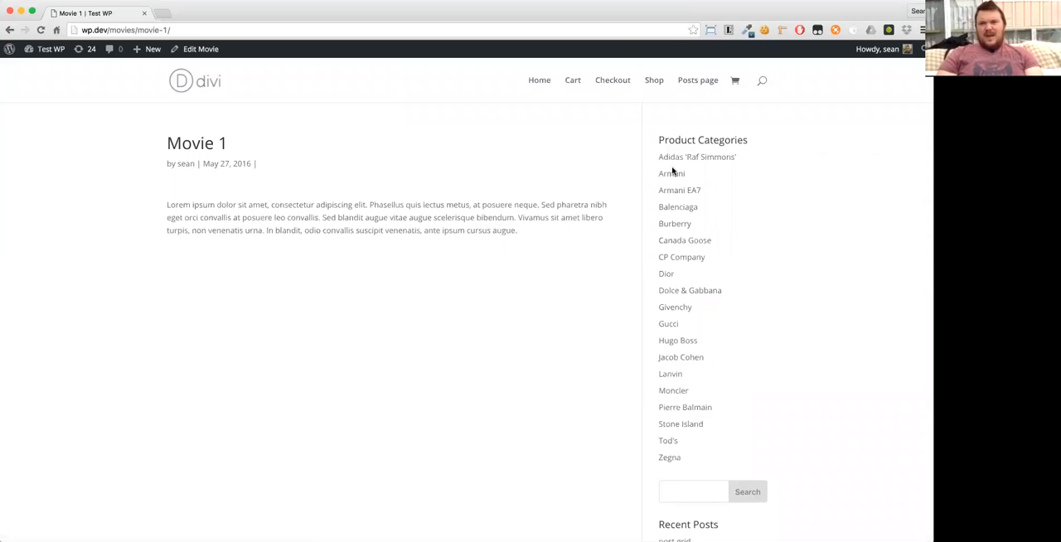
scroll(713, 337, down, 5)
scroll(713, 335, down, 3)
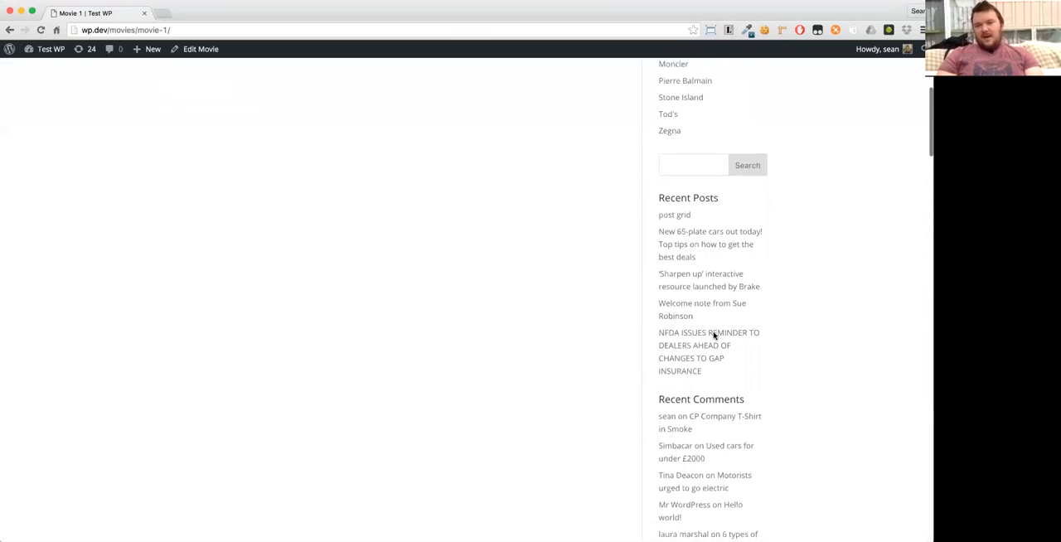
scroll(712, 335, up, 8)
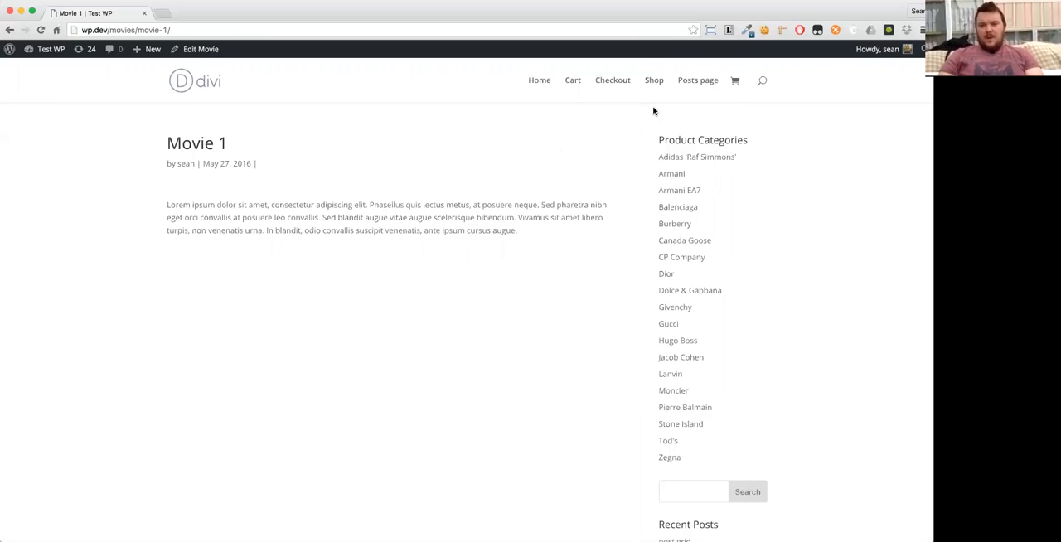
scroll(573, 88, down, 5)
scroll(543, 90, up, 5)
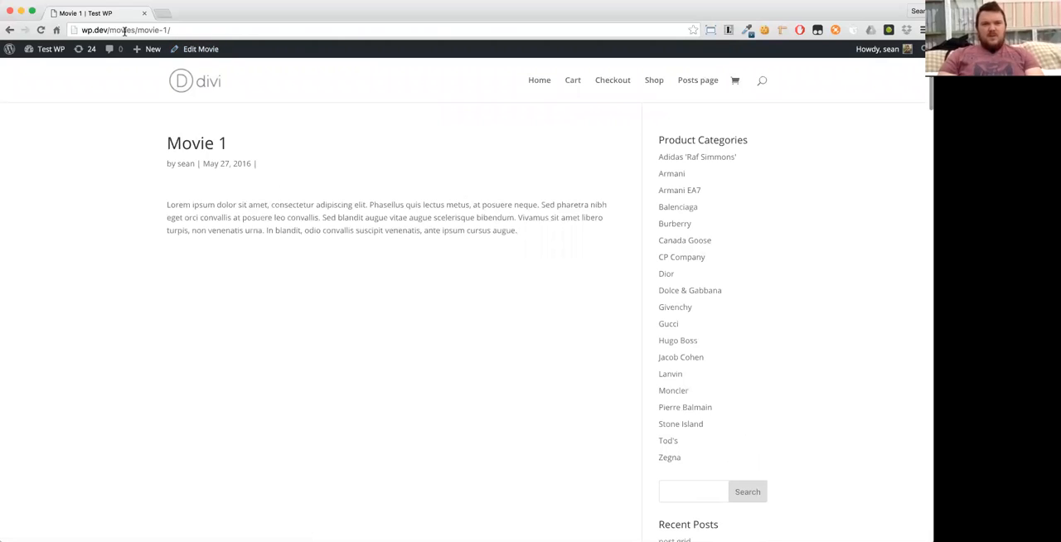
- Shorten the address to wp.dev/movies/ to view the movies archive, and compare it with the single Movie 1 page
drag(137, 30, 171, 30)
mouse_move(143, 58)
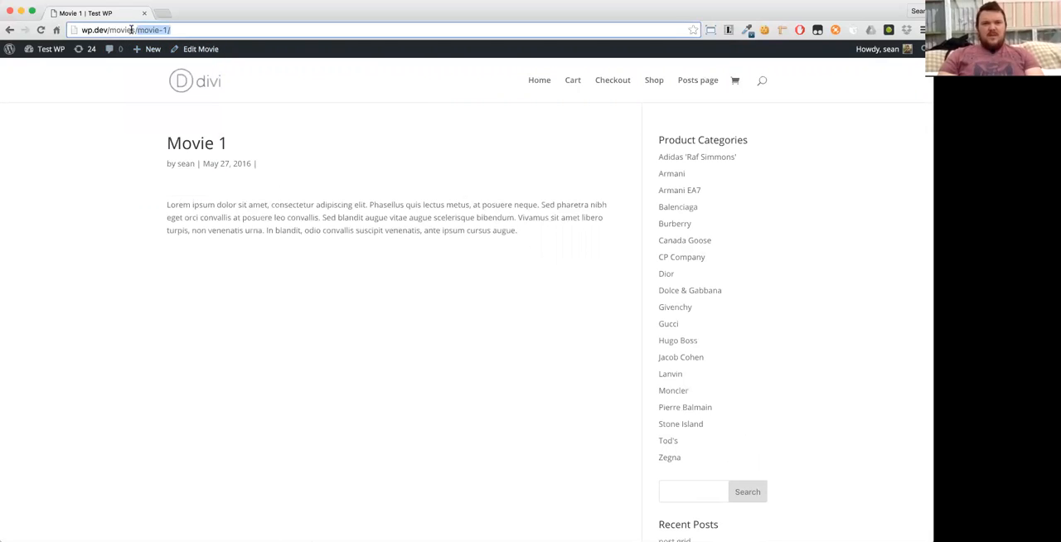
key(BackSpace)
key(Return)
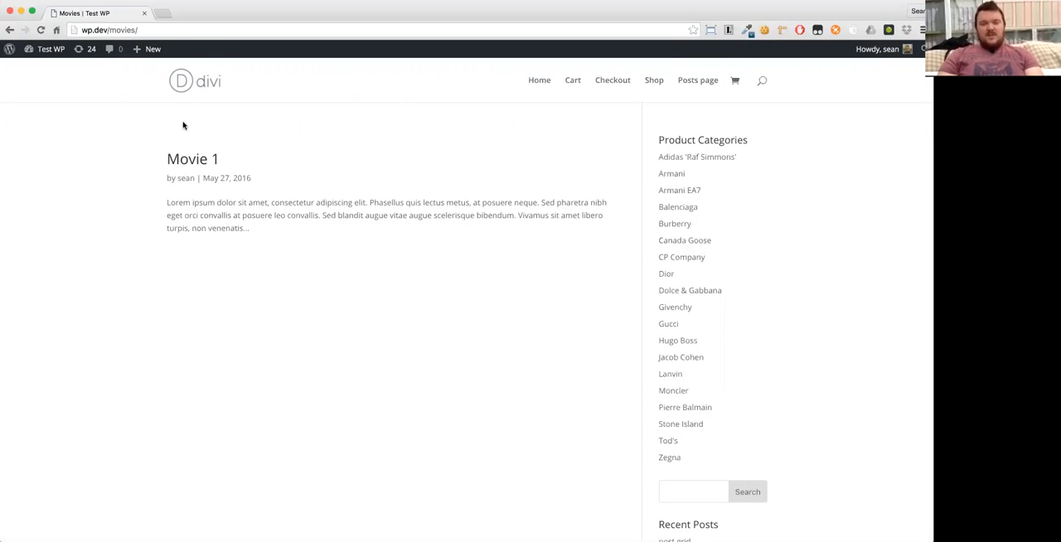
click(8, 30)
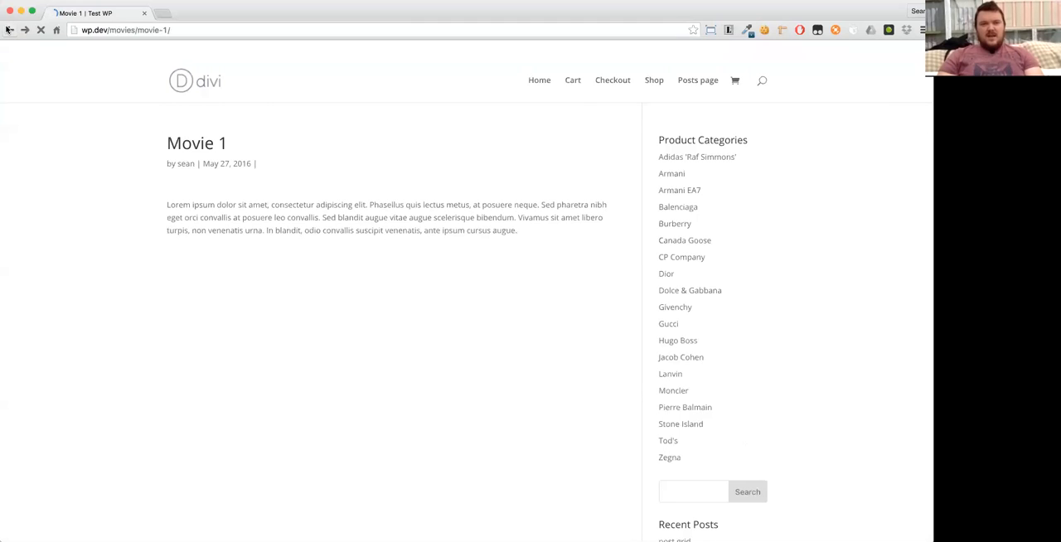
click(25, 30)
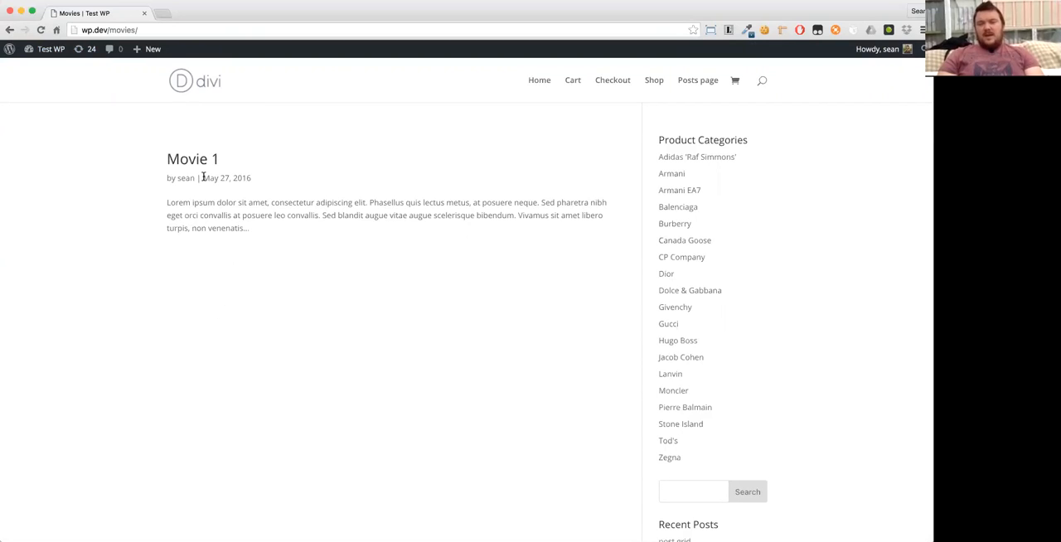
click(181, 166)
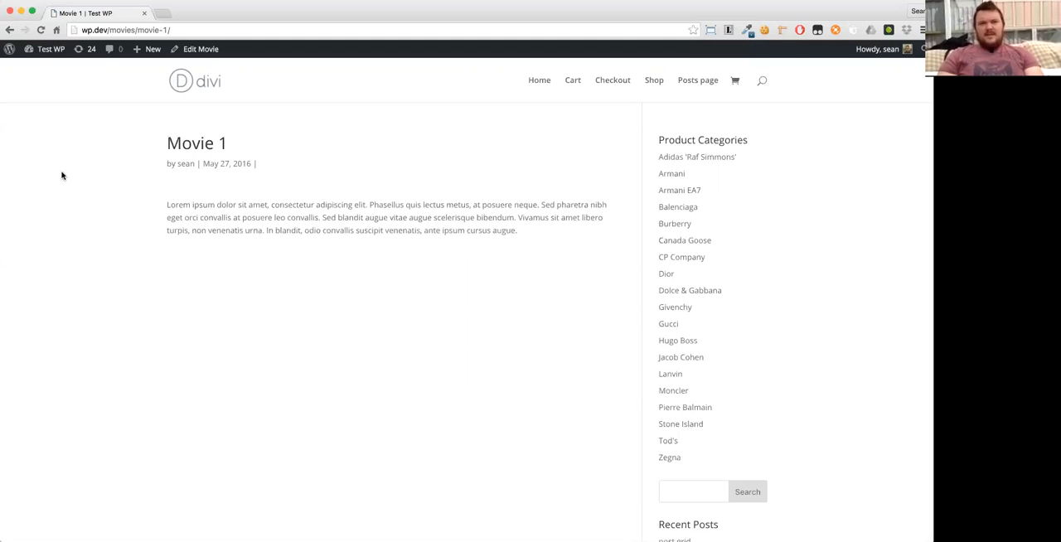
- Return to the admin dashboard and start a new custom field group titled "Review Fields"
mouse_move(38, 51)
click(42, 68)
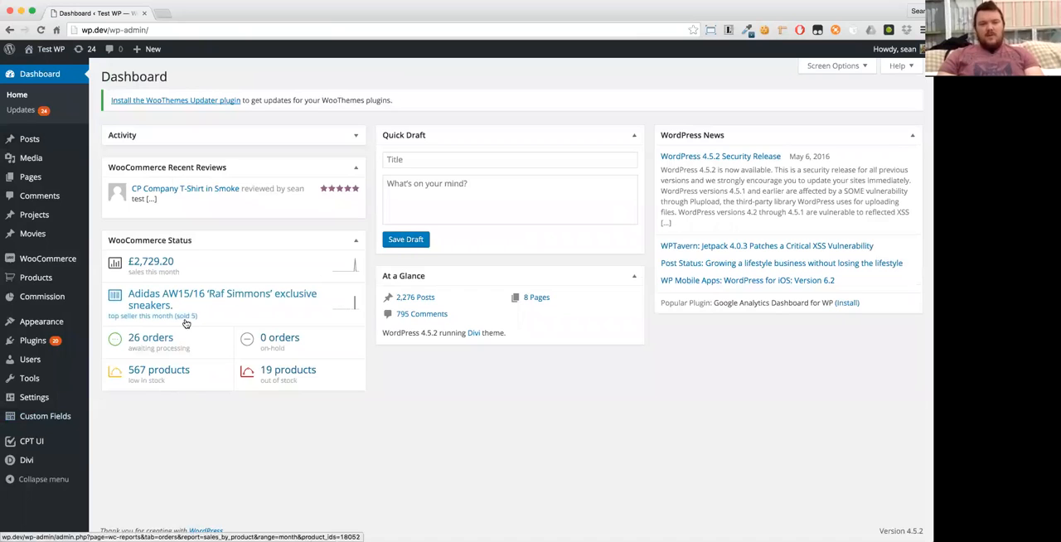
click(50, 420)
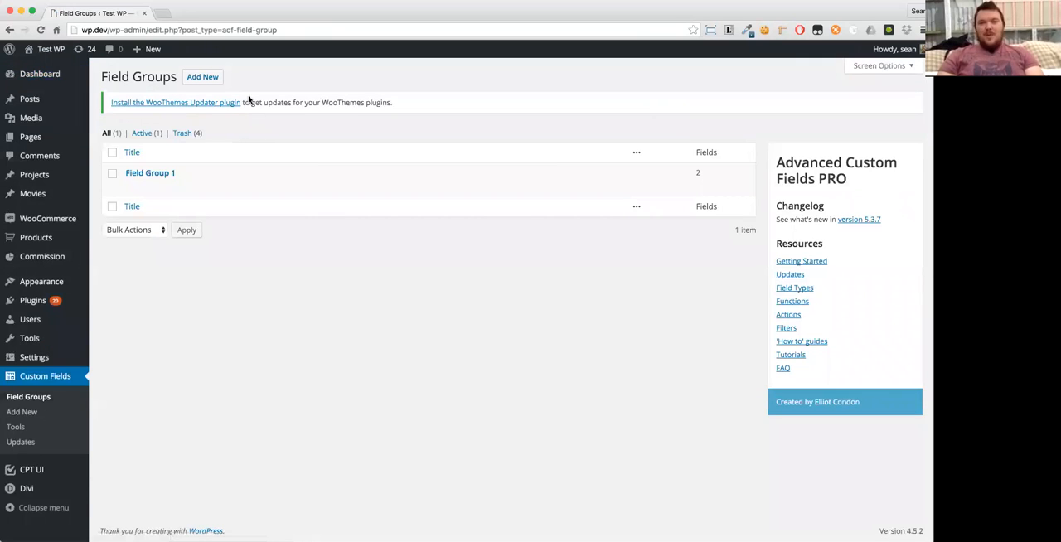
click(193, 78)
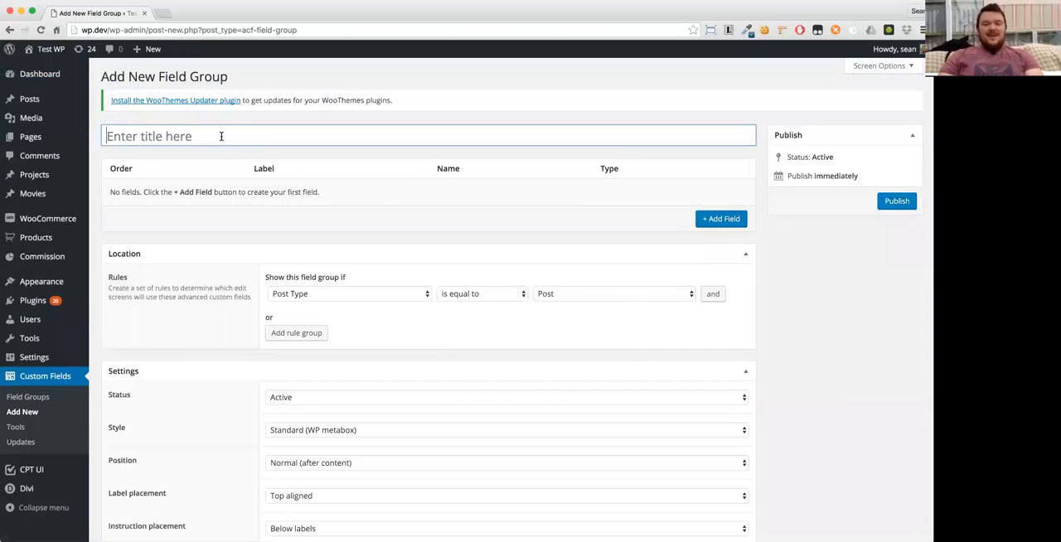
text(Review Fields)
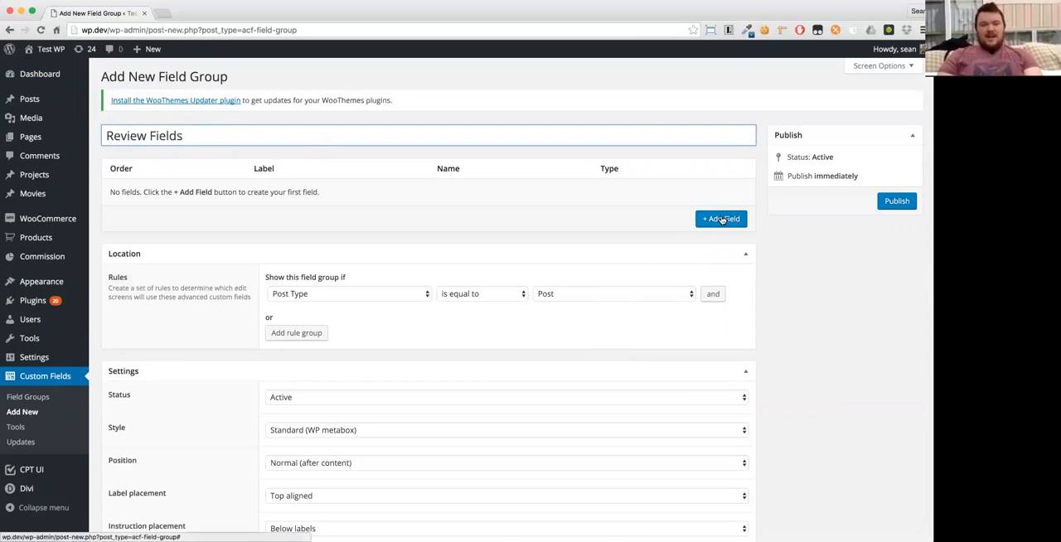
key(super+Tab)
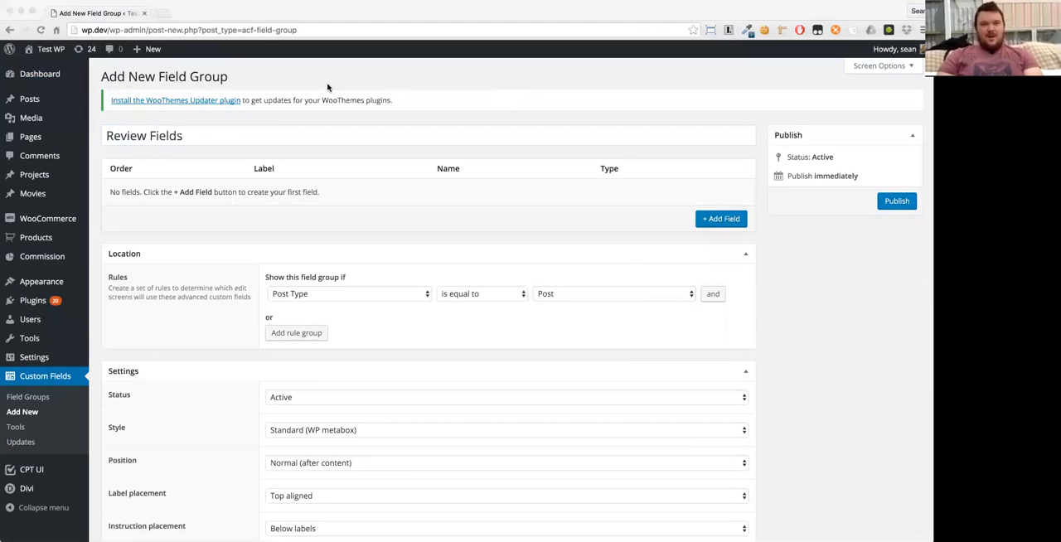
key(super+Tab)
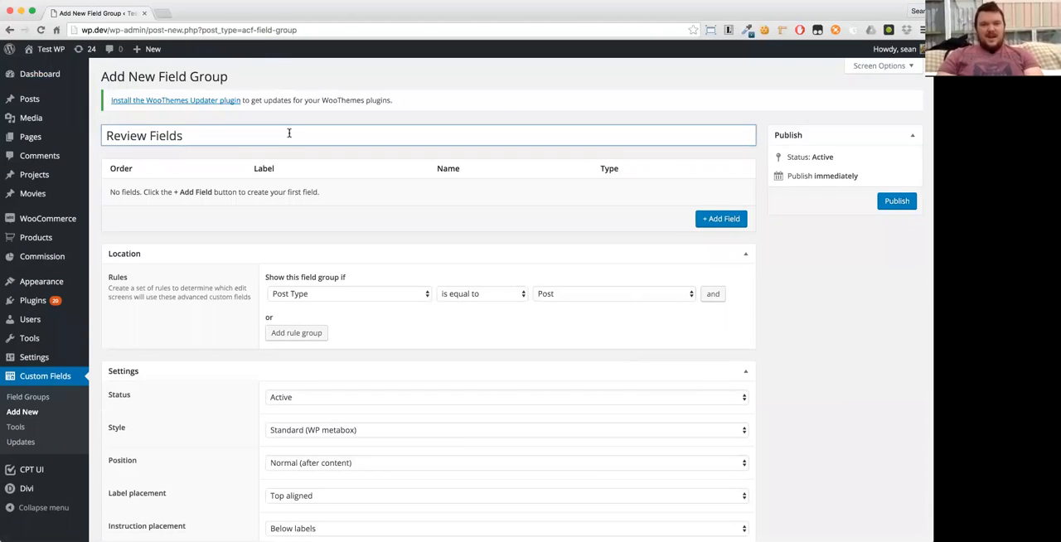
- Add a Text field labelled "Rating" with the name "rating" to the field group, and collapse its settings
click(740, 217)
text(Rating)
key(Tab)
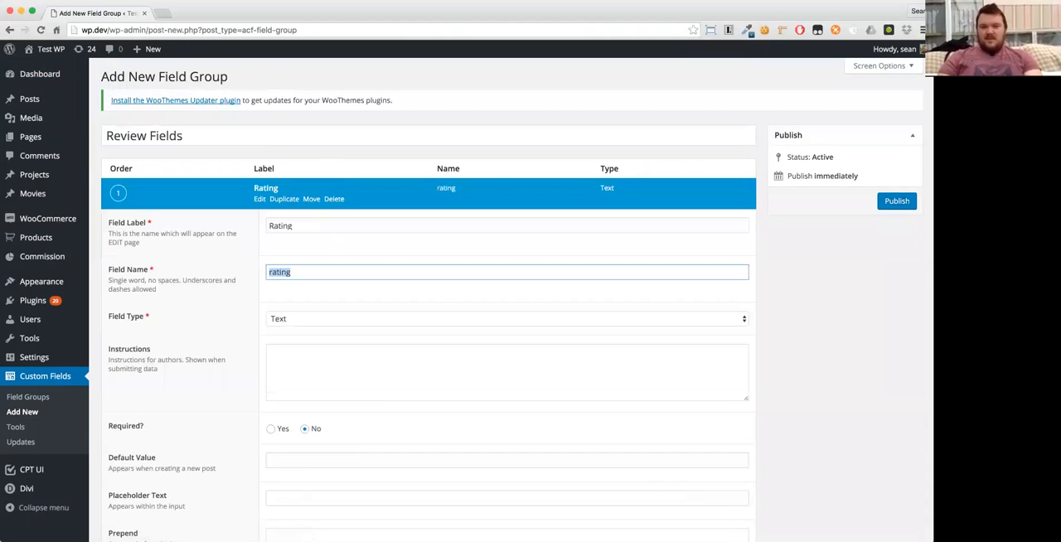
click(274, 189)
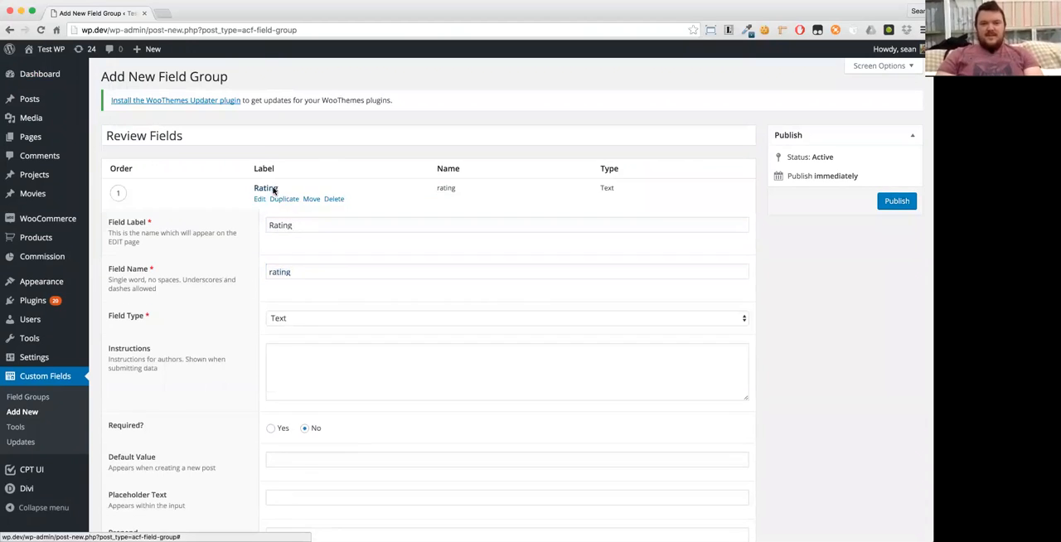
- Add a Text field labelled "Length" with the name "length" to the field group, and collapse its settings
click(716, 223)
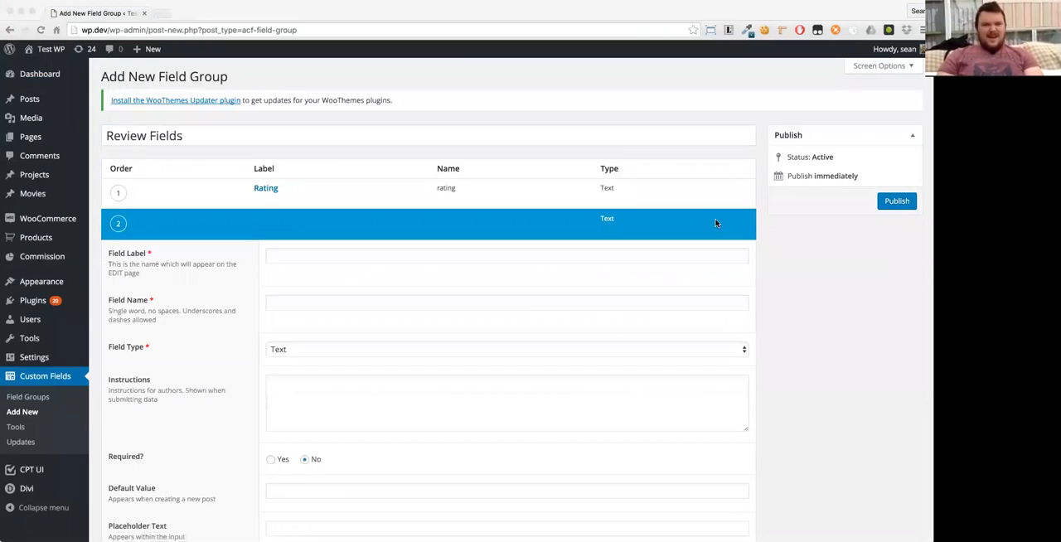
text(Length)
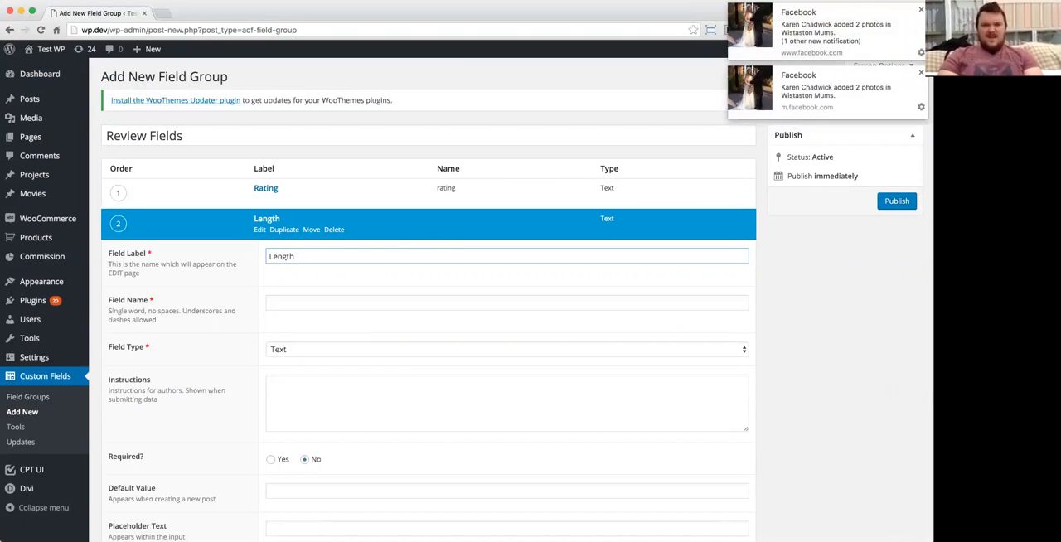
key(Tab)
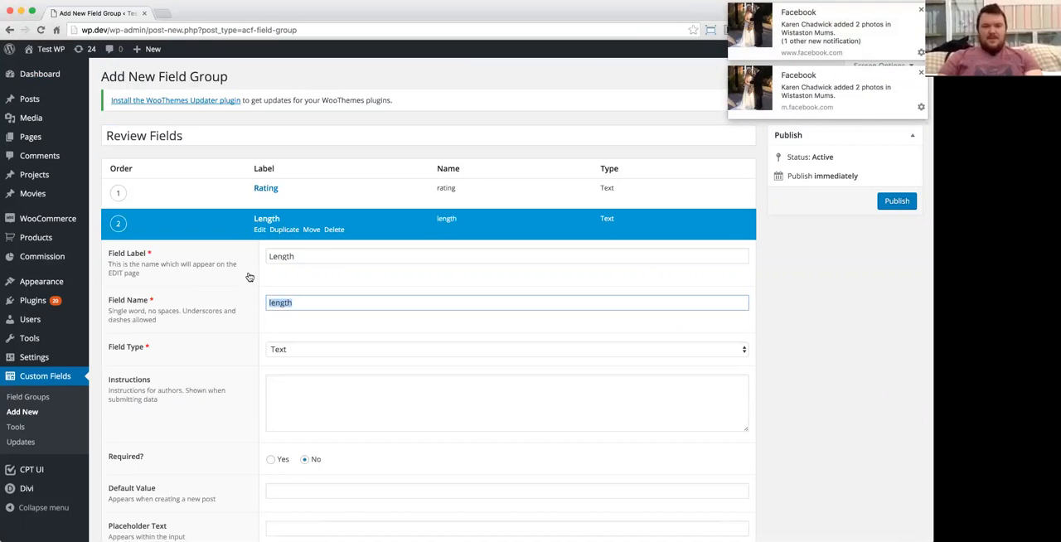
click(262, 221)
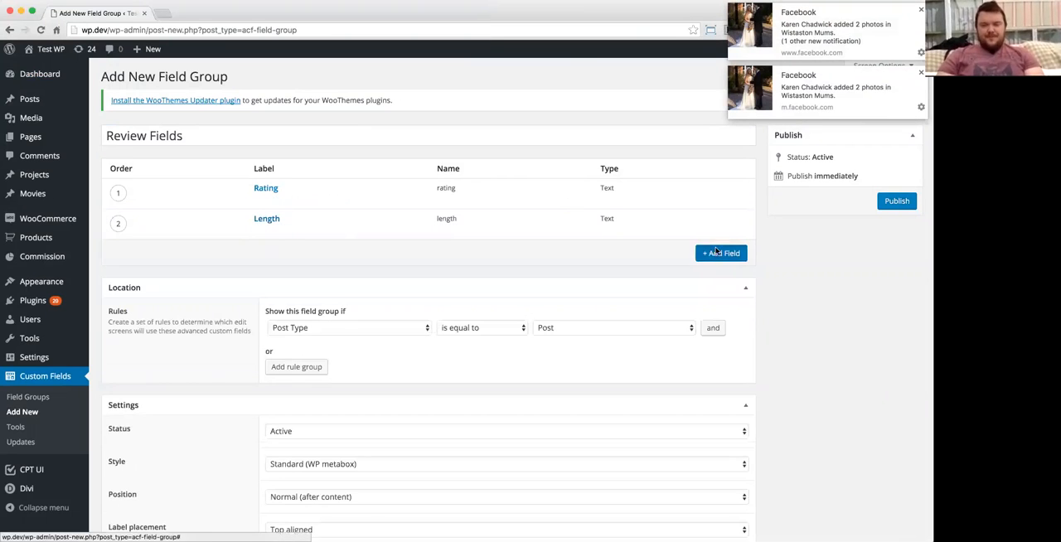
- Add a Text field labelled "Genre" with the name "genre" to the field group, and collapse its settings
click(717, 251)
text(Genre)
key(Tab)
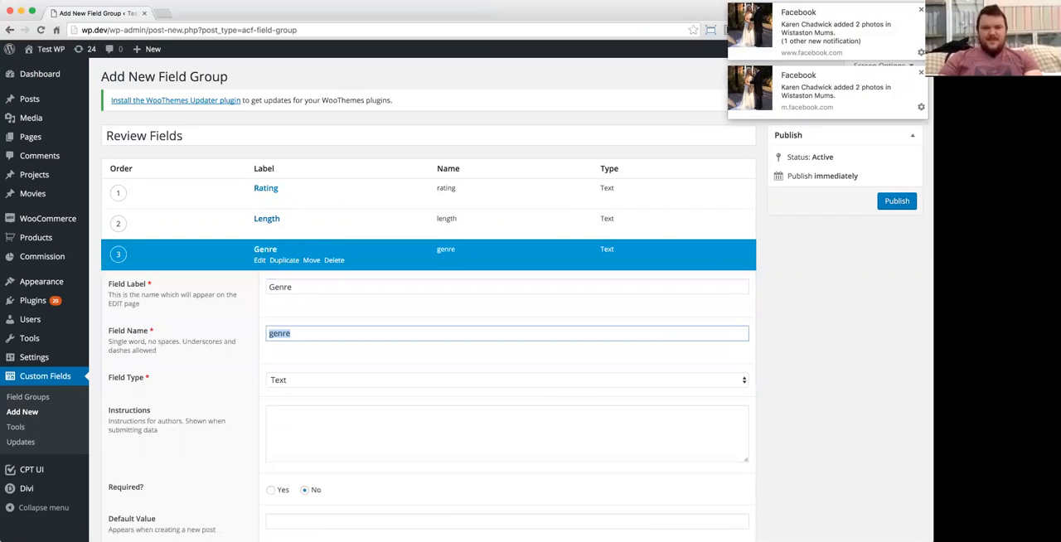
click(265, 250)
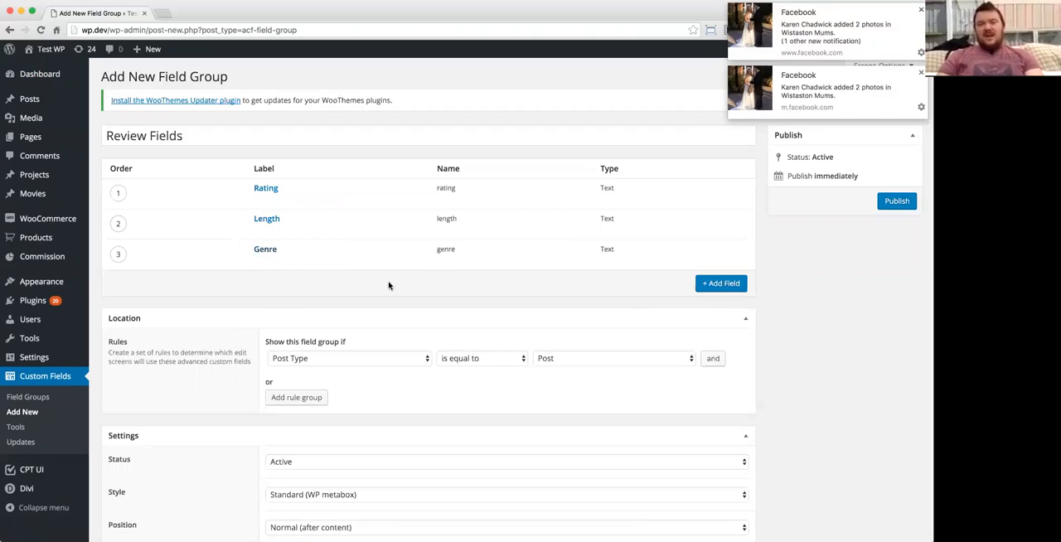
click(256, 77)
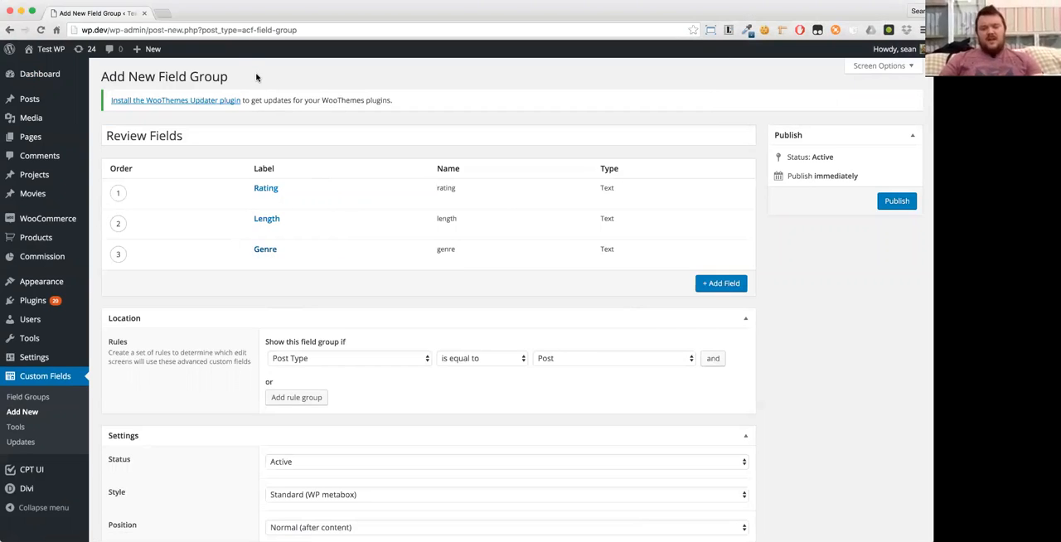
- Add a Text field labelled "Popcorn Worthy" with the name "popcorn_worthy" to the field group, and collapse its settings
click(713, 282)
text(popcorn worthy)
key(super+a)
text(Popcorn Worlhy)
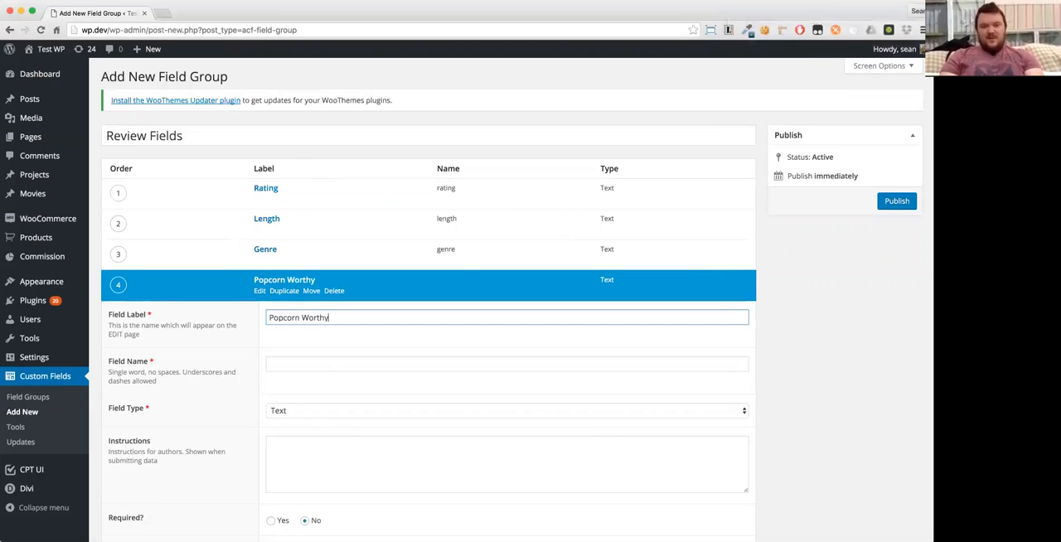
key(Tab)
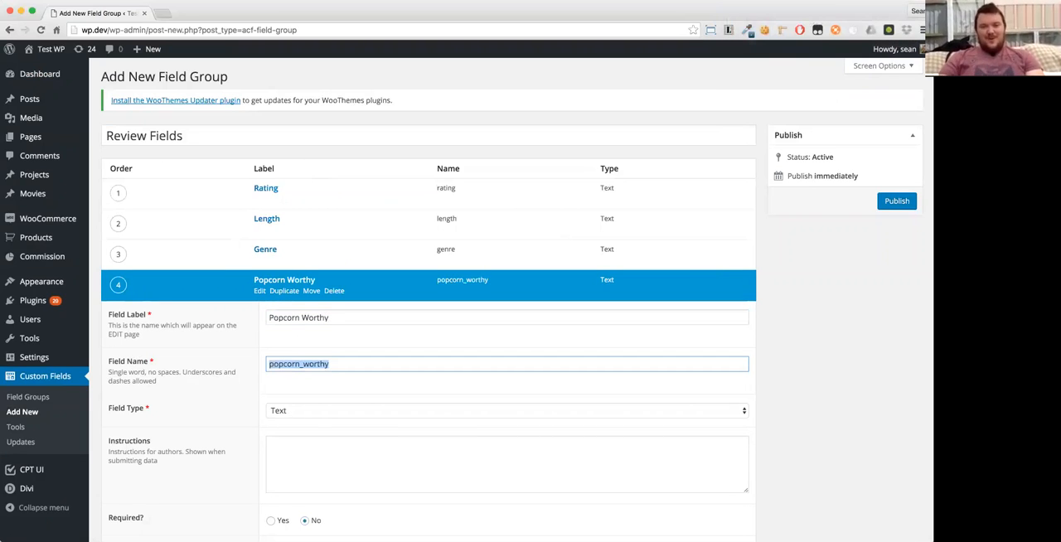
click(270, 284)
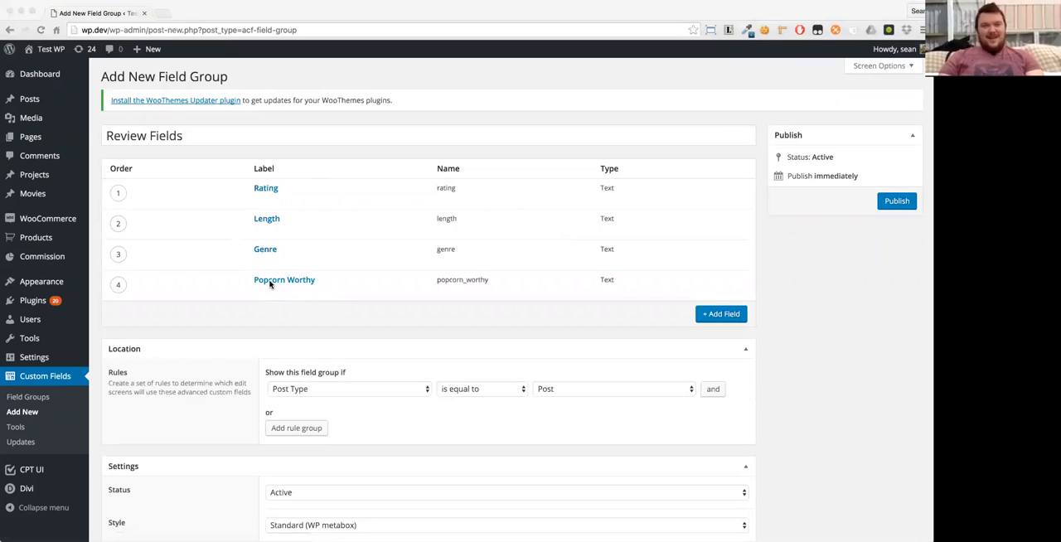
- Add a Text field labelled "Rotten Tomato Score" with the name "rotten_tomato_score", and collapse its settings
click(324, 85)
click(720, 314)
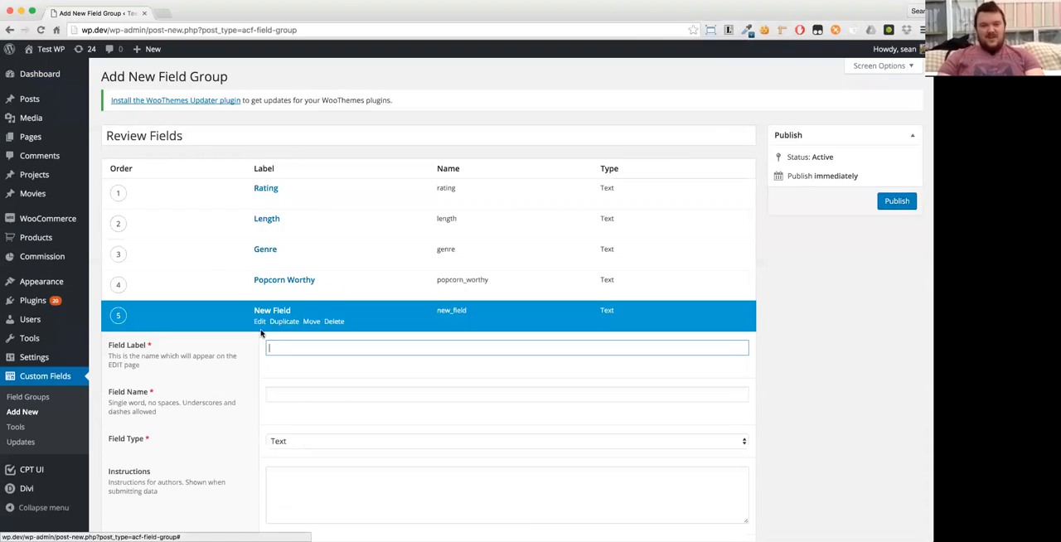
text(Rotten Tomato Score)
key(Tab)
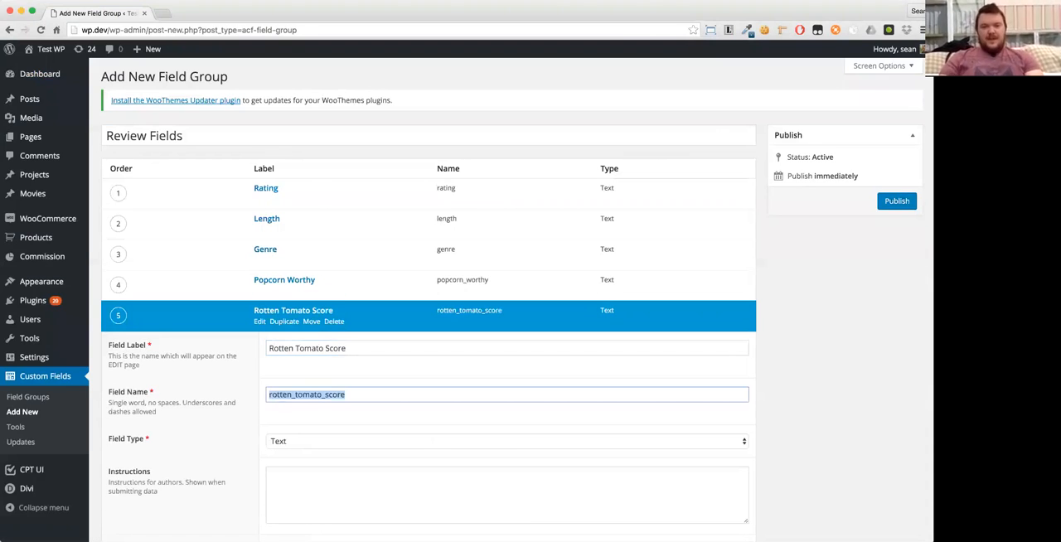
click(262, 311)
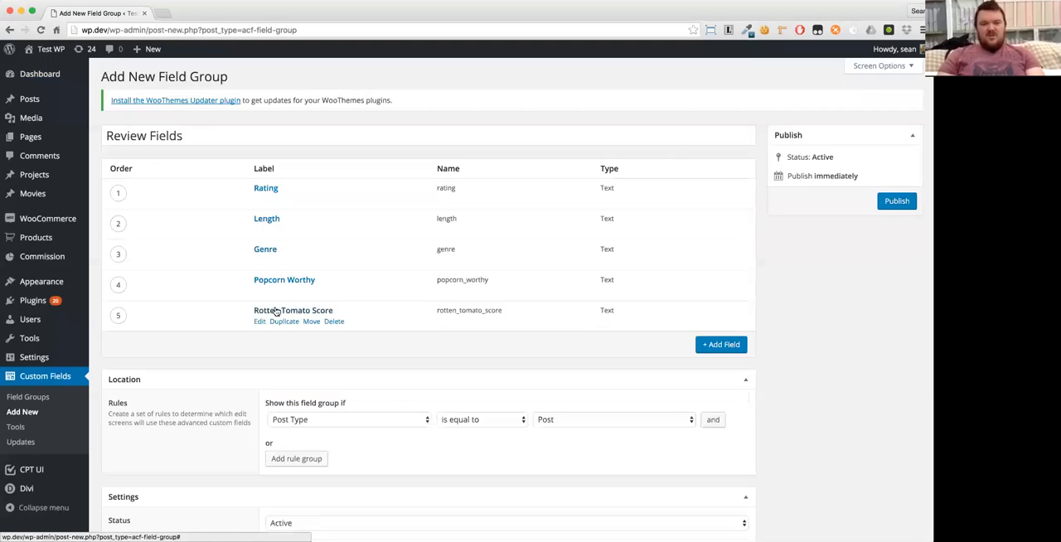
- Add a sixth field labelled "Movie Poster" with the name "movie_poster", and collapse its settings
click(706, 345)
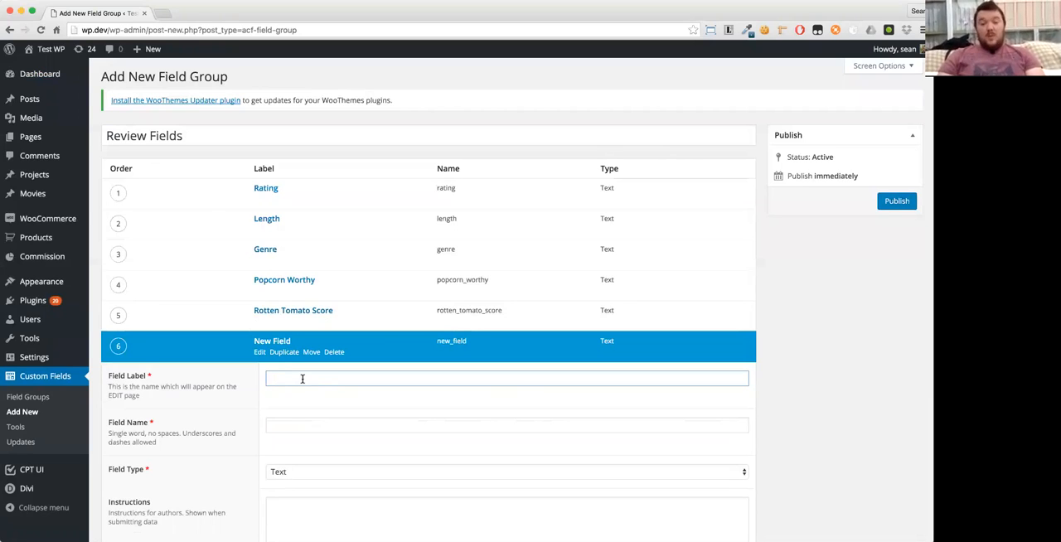
text(Mo)
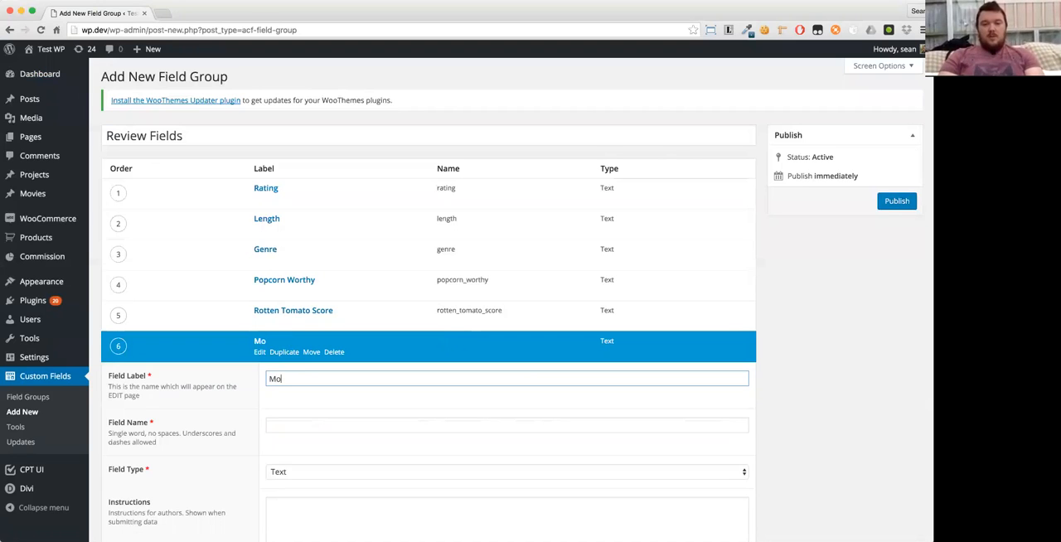
text(vie Poster)
key(Tab)
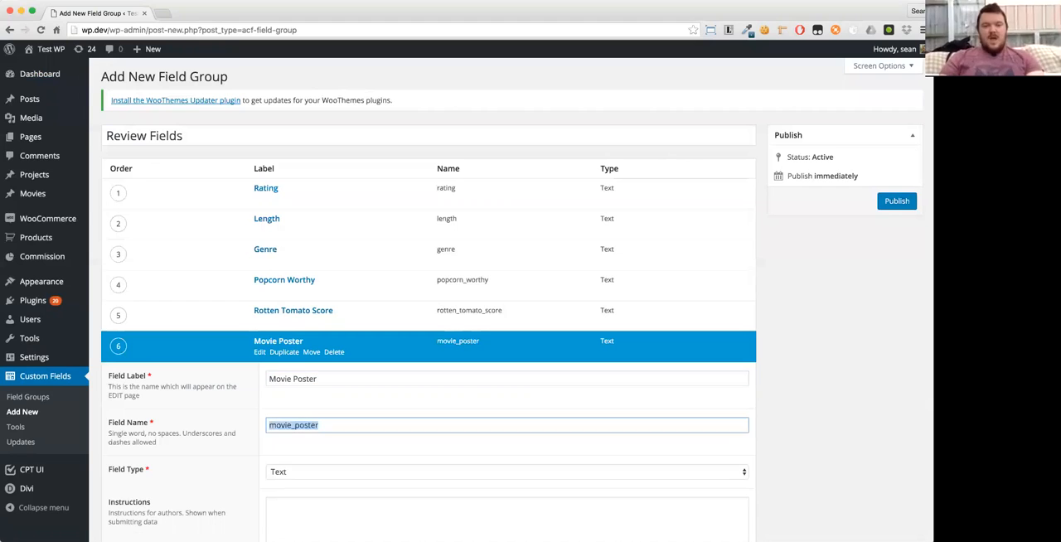
click(259, 350)
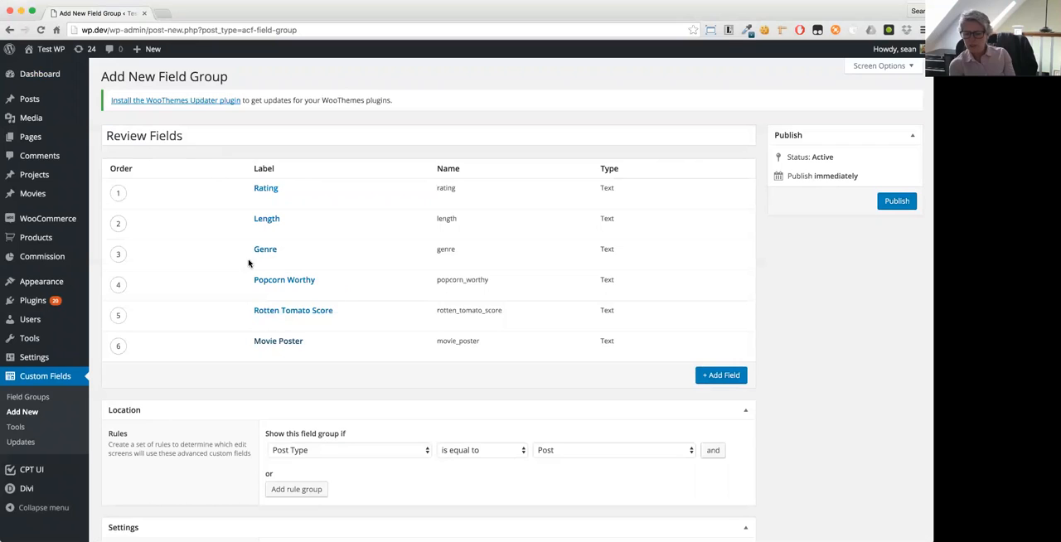
- Reopen the Movie Poster field, change its field type to Image, and collapse its settings
click(280, 344)
scroll(276, 356, down, 2)
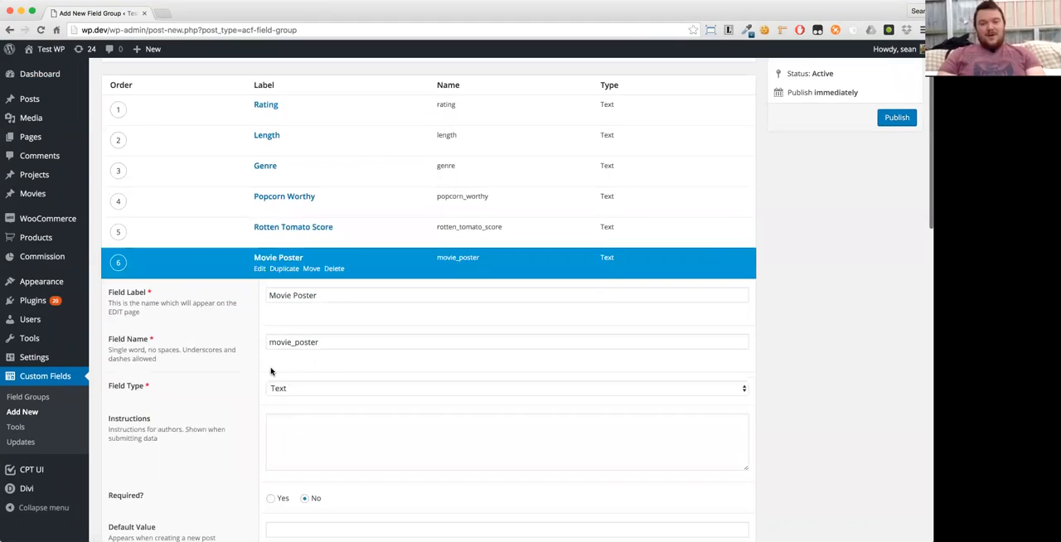
click(279, 387)
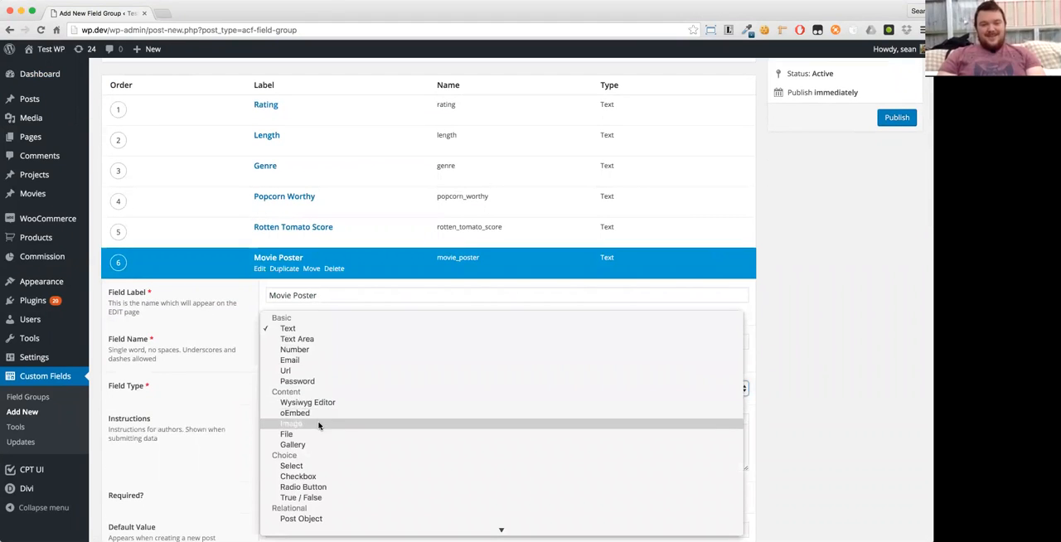
click(286, 425)
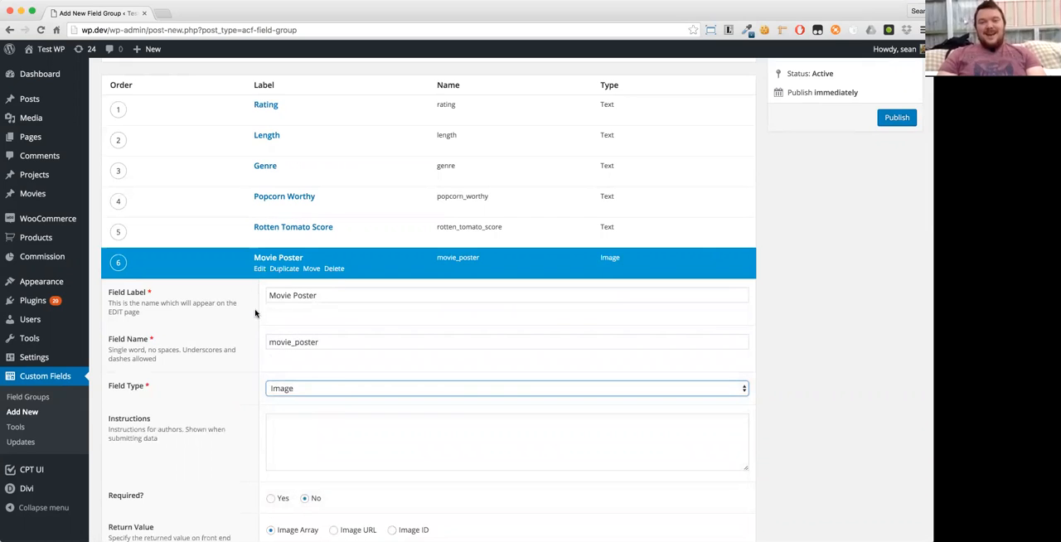
click(261, 257)
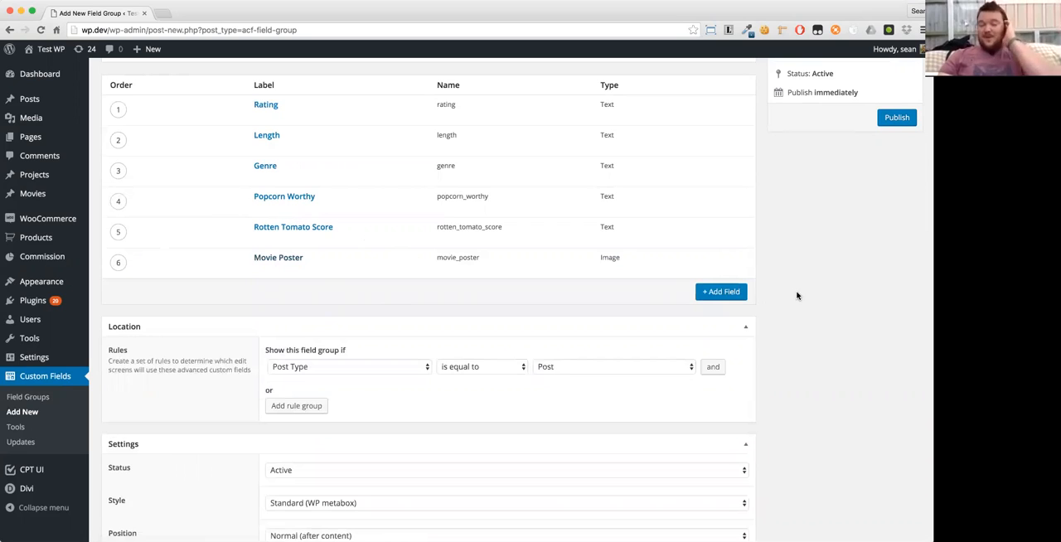
- Set the location rule to Post Type is equal to Movie, and publish the Review Fields group
scroll(625, 255, up, 1)
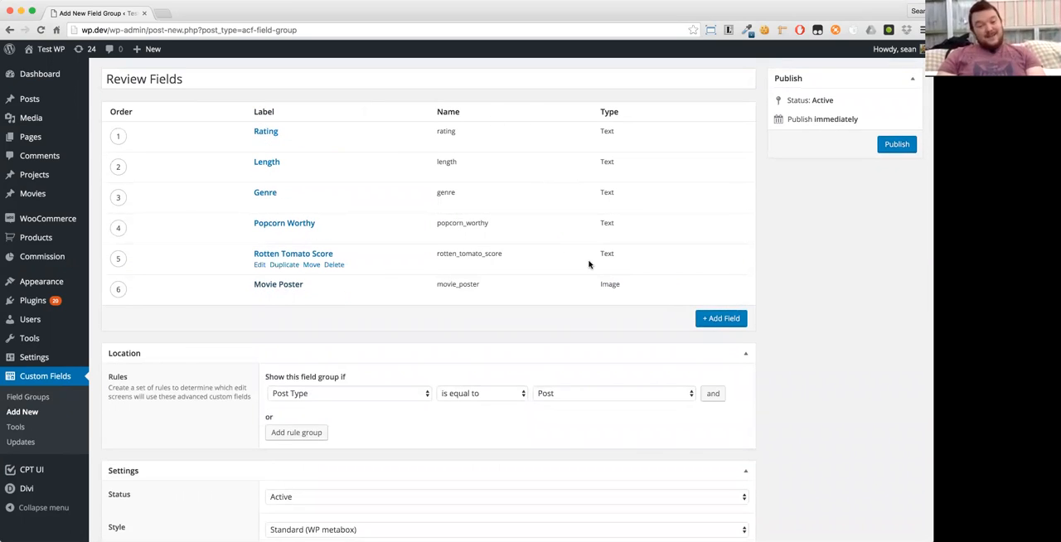
scroll(348, 328, down, 3)
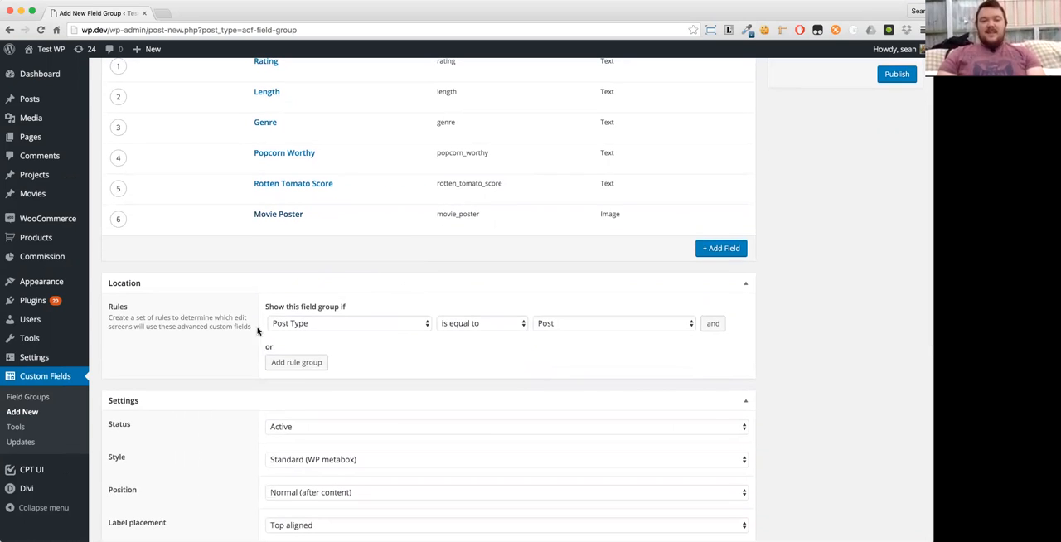
click(554, 324)
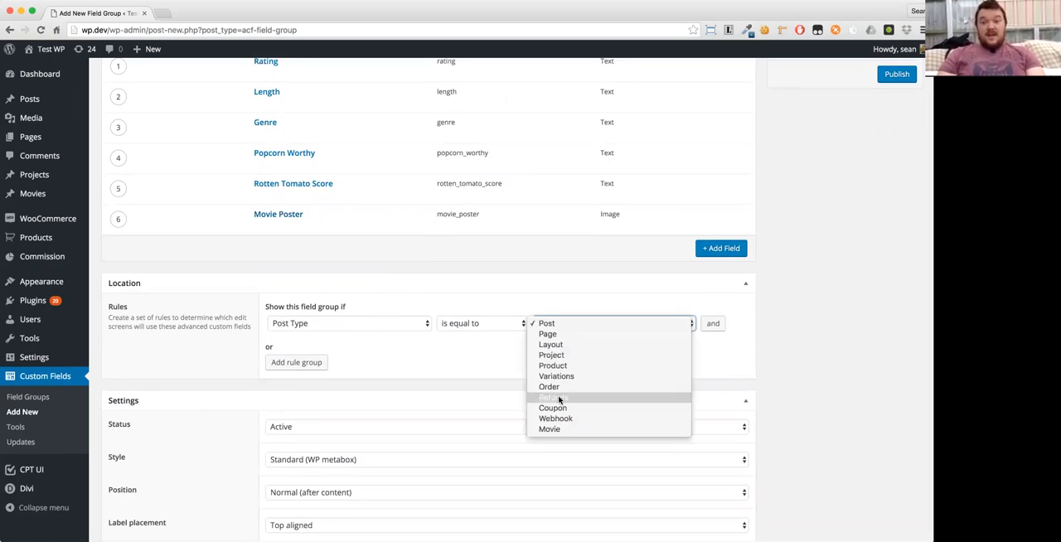
click(560, 431)
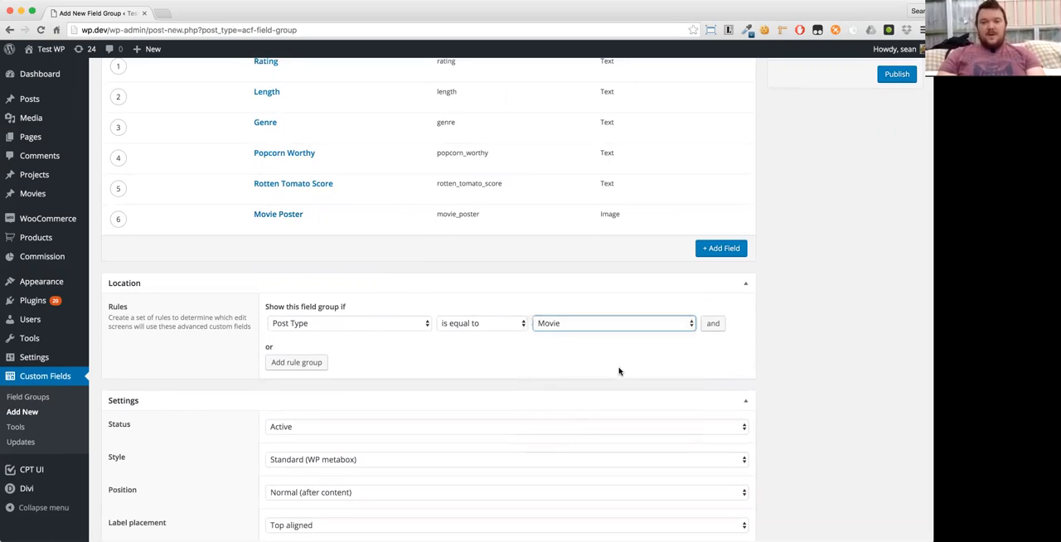
scroll(788, 386, up, 5)
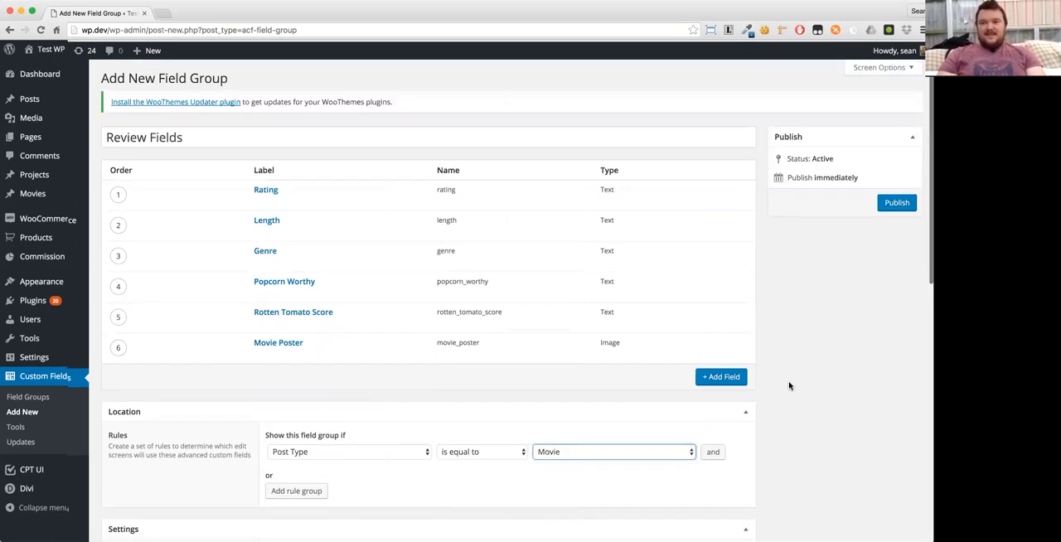
click(896, 202)
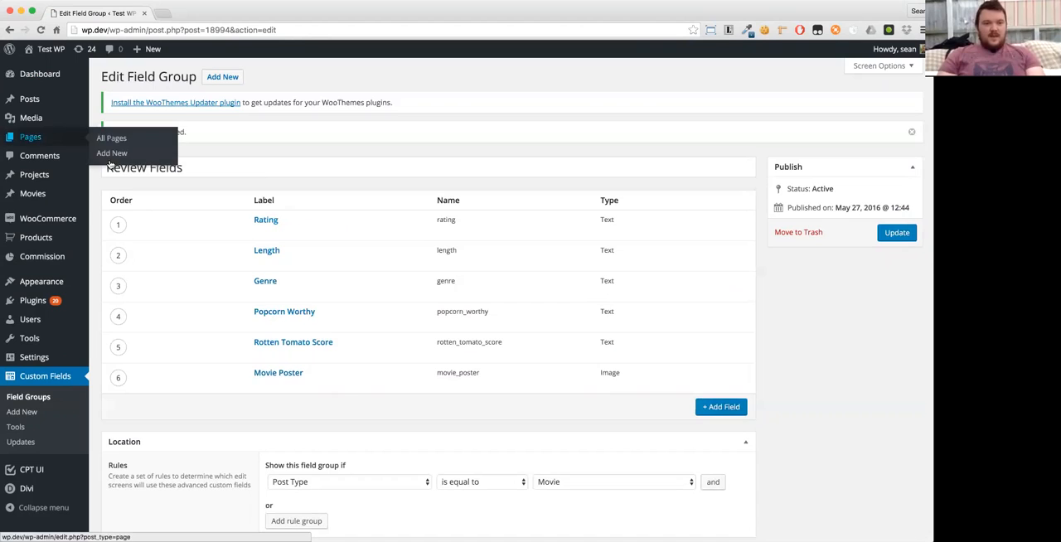
- Start a new Movie post and title it "Star Wars"
mouse_move(43, 197)
click(106, 213)
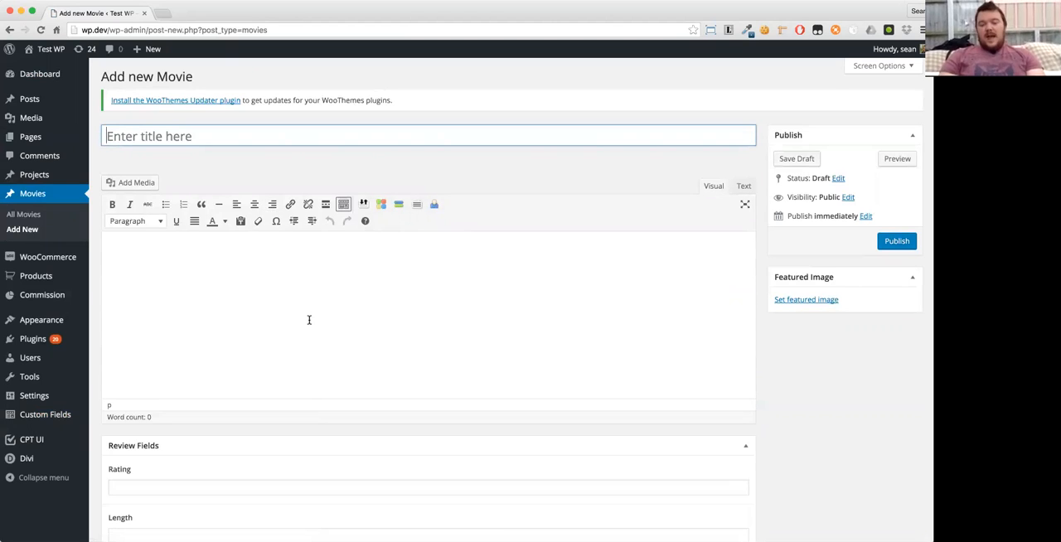
text(Star WEar)
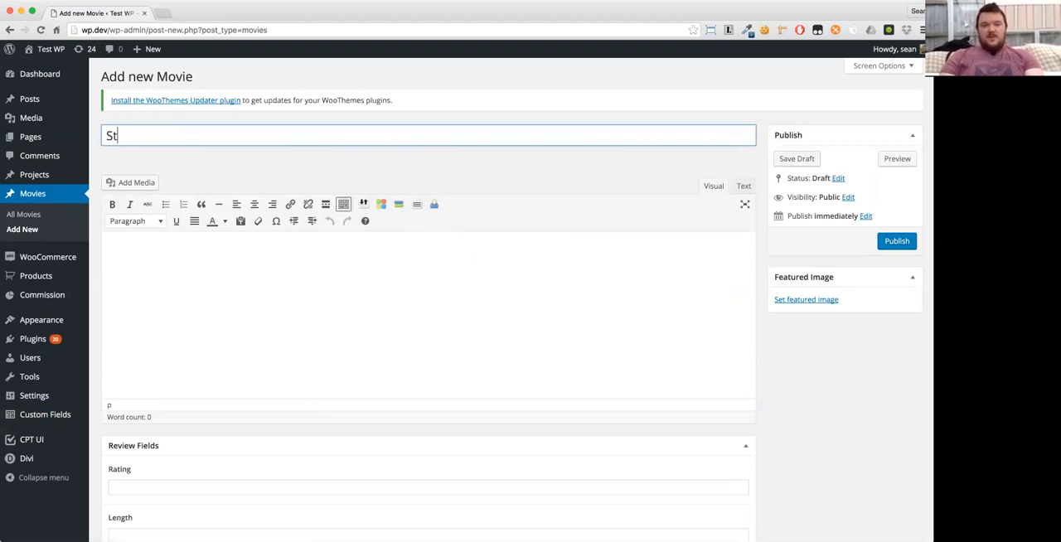
key(BackSpace)
key(BackSpace)
key(BackSpace)
text(ars)
key(Tab)
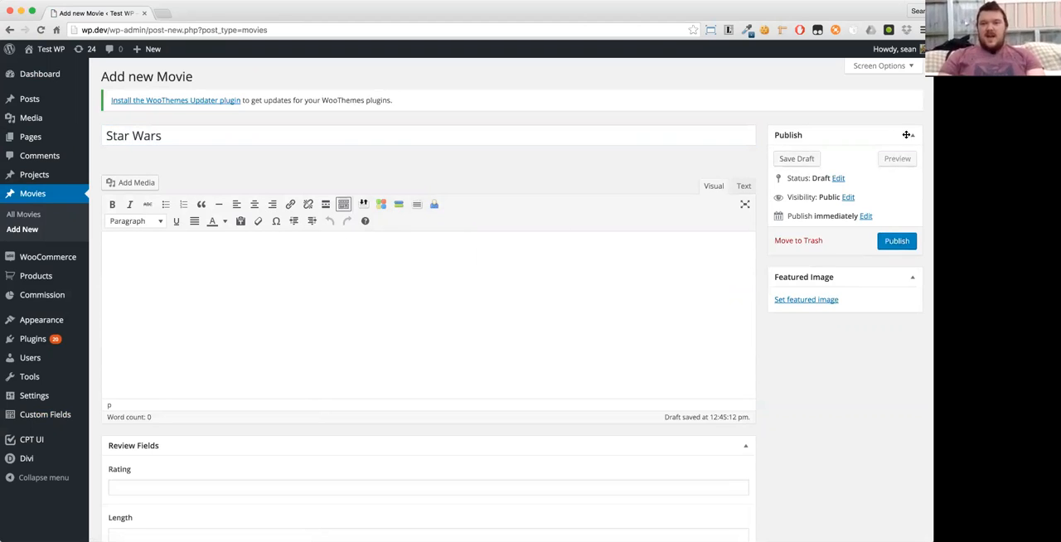
- Generate two paragraphs of lorem ipsum with the browser's placeholder text extension and paste them into the Star Wars movie's content
click(728, 30)
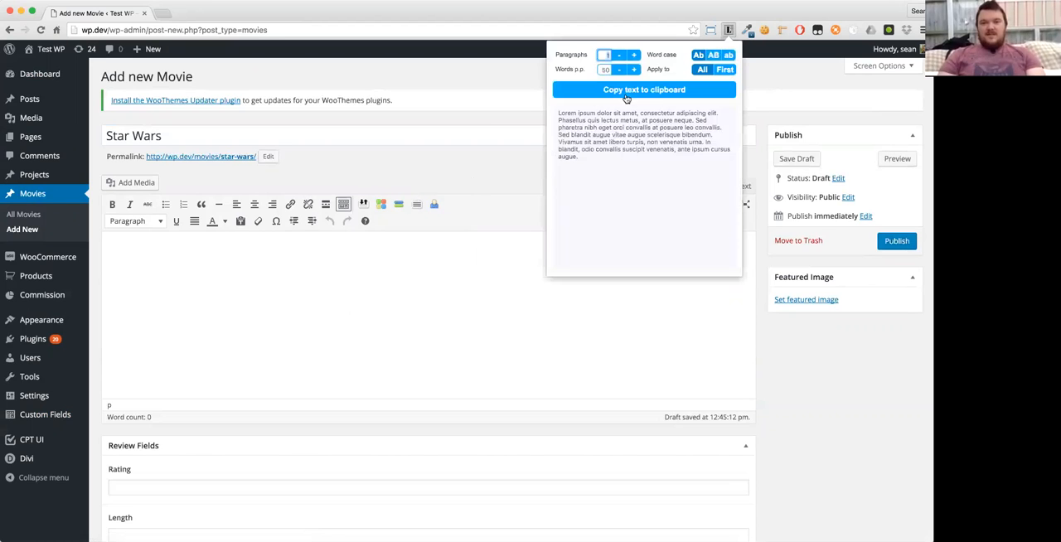
click(634, 55)
click(644, 89)
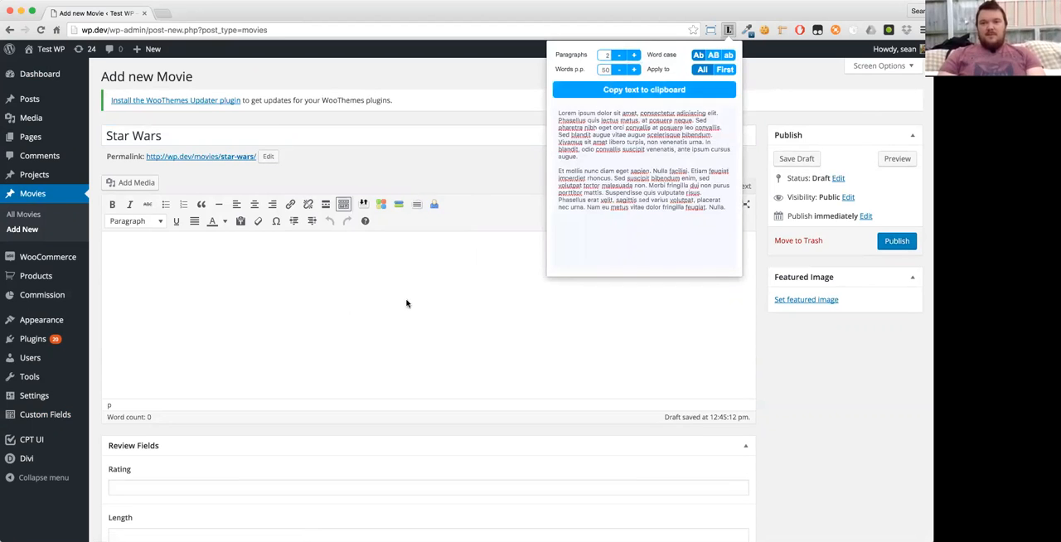
click(357, 300)
text(Lorem ipsum dolor sit amet, consectetur adipiscing elit. Phasellus quis lectus metus, at posuere neque. Sed pharetra nibh eget orci convallis at posuere leo convallis. Sed blandit augue vitae augue scelerisque bibendum. Vivamus sit amet libero turpis, non venenatis urna. In blandit, odio convallis suscipit venenatis, ante ipsum cursus augue.  Et mollis nunc diam eget sapien. Nulla facilisi. Etiam feugiat imperdiet rhoncus. Sed suscipit bibendum enim, sed volutpat tortor malesuada non. Morbi fringilla dui non purus porttitor mattis. Suspendisse quis vulputate risus. Phasellus erat velit, sagittis sed varius volutpat, placerat nec urna. Nam eu metus vitae dolor fringilla feugiat. Nulla.)
key(super+a)
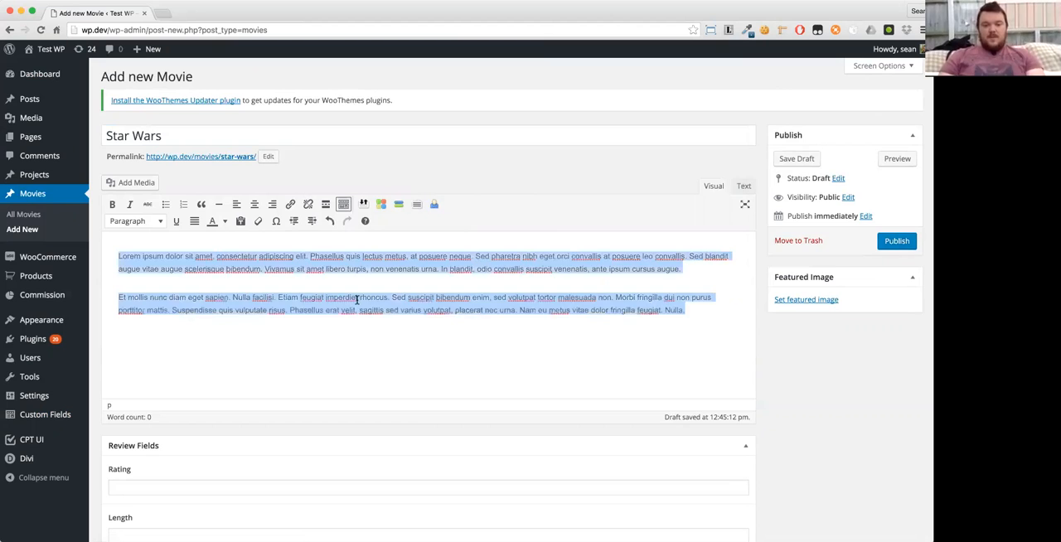
click(355, 344)
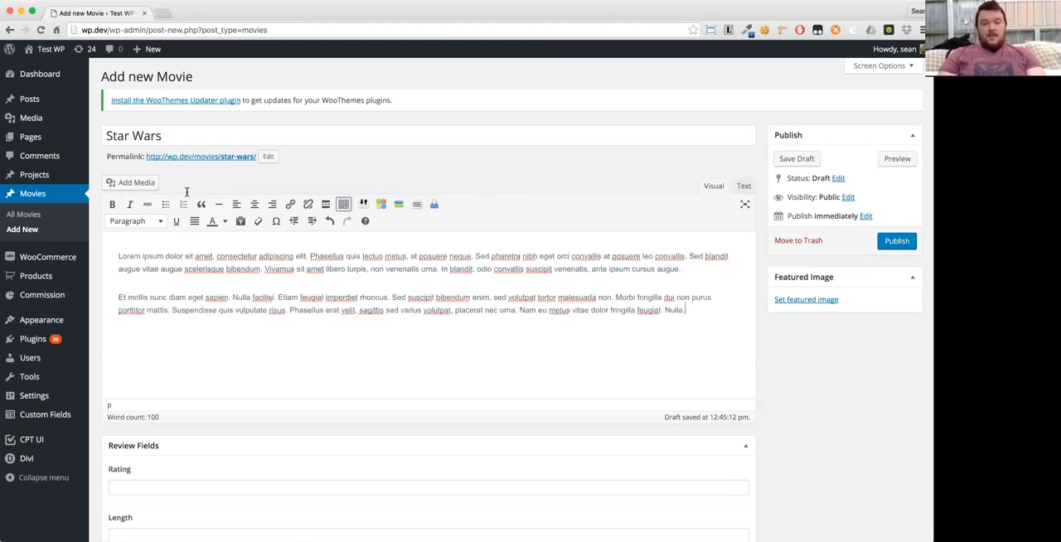
scroll(272, 338, down, 3)
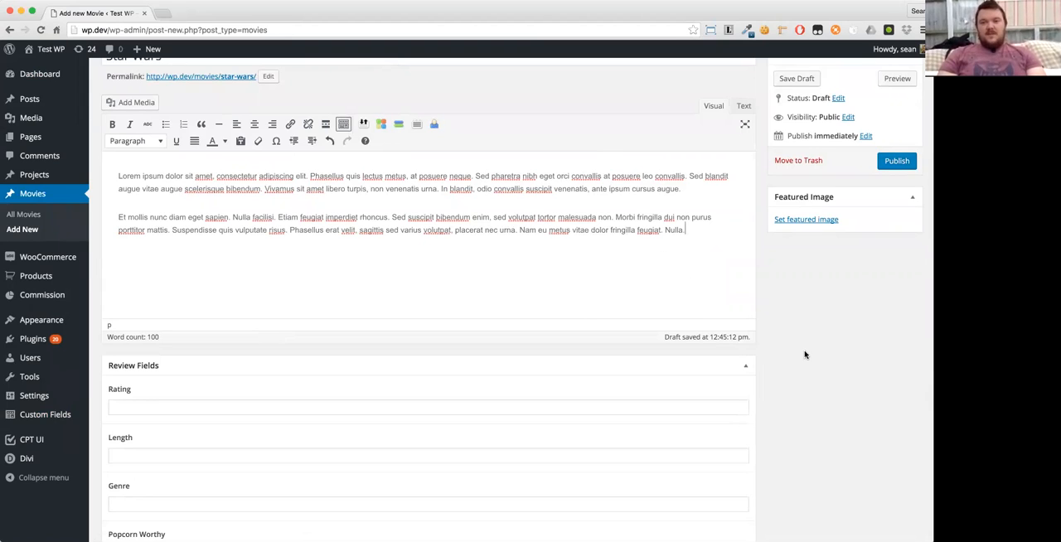
- Fill in the Star Wars movie's review fields with Rating 15 and Length "120 minutes"
scroll(804, 355, down, 3)
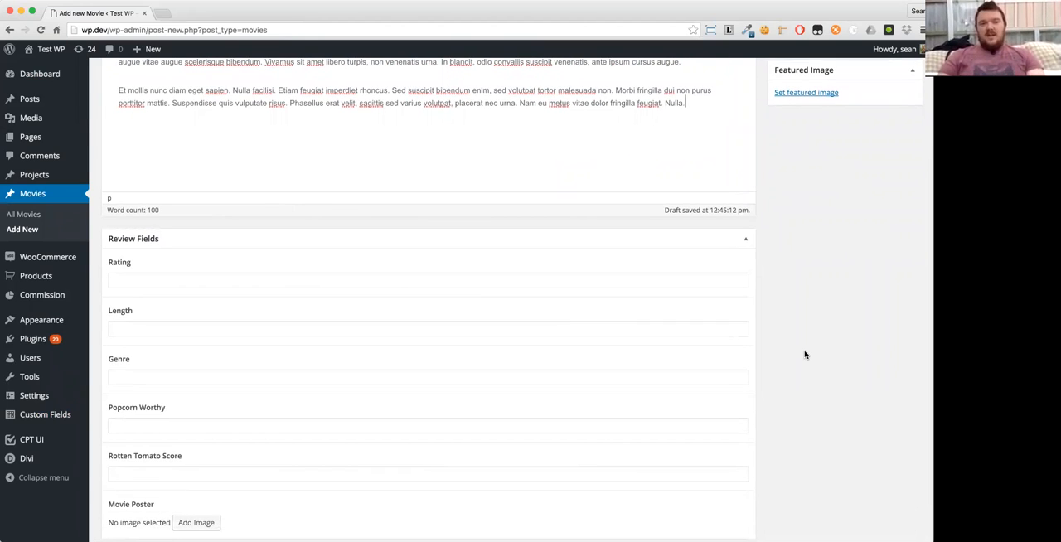
click(655, 291)
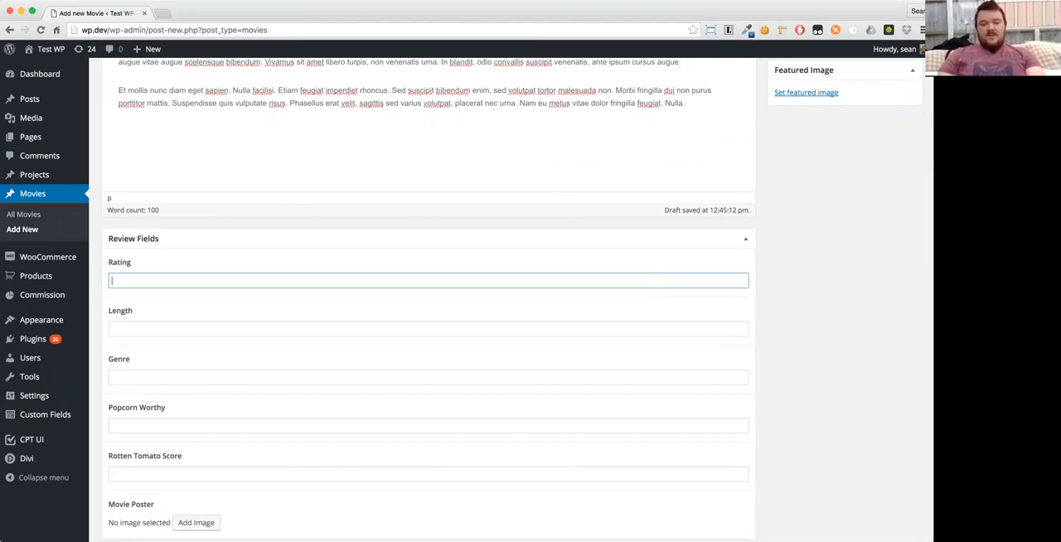
key(Tab)
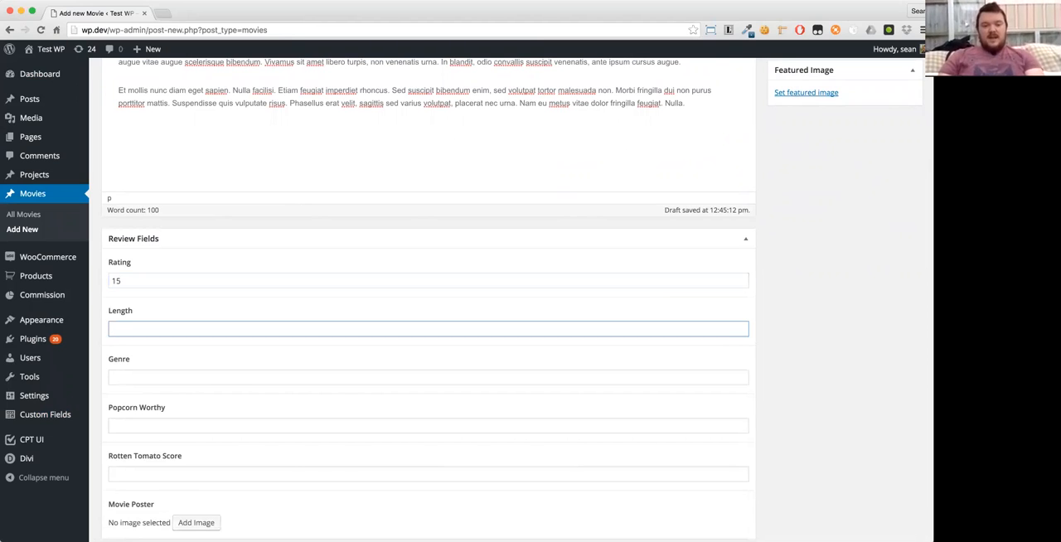
text(120 minute)
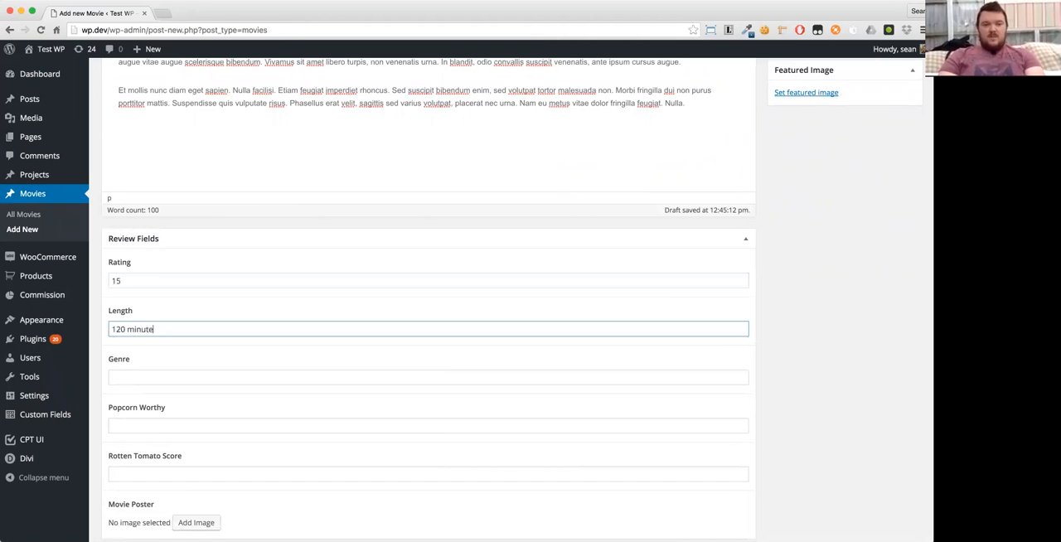
text(s)
key(Tab)
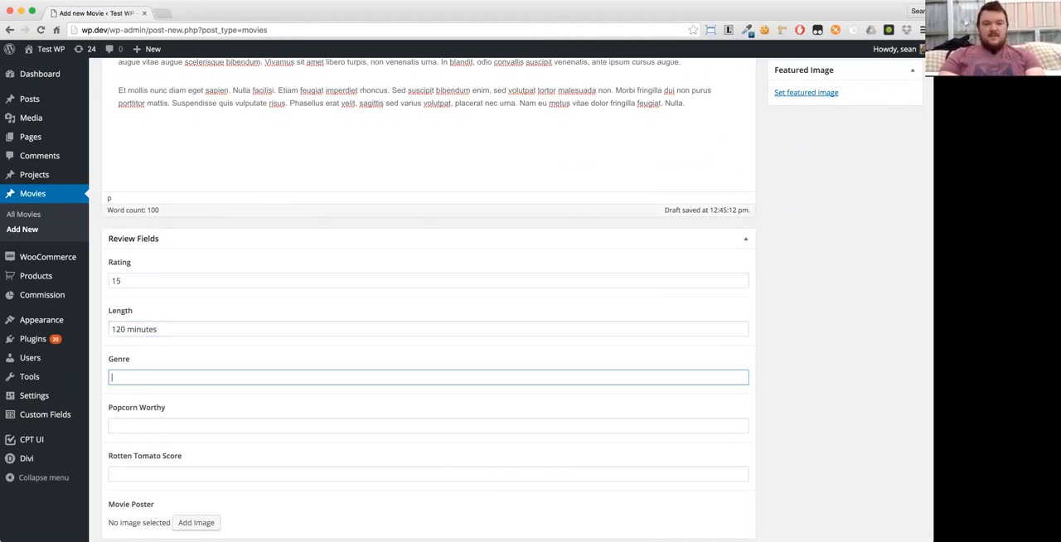
- Set Genre to "Horror", Popcorn Worthy to "Yes!" and Rotten Tomato Score to 10
text(GHorror)
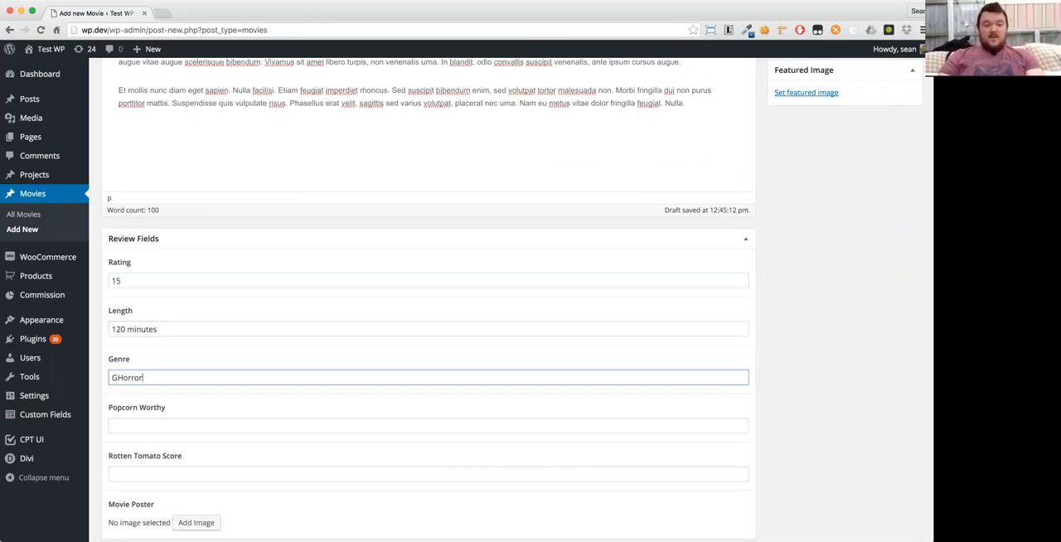
key(BackSpace)
key(Tab)
text(Yes!)
key(Tab)
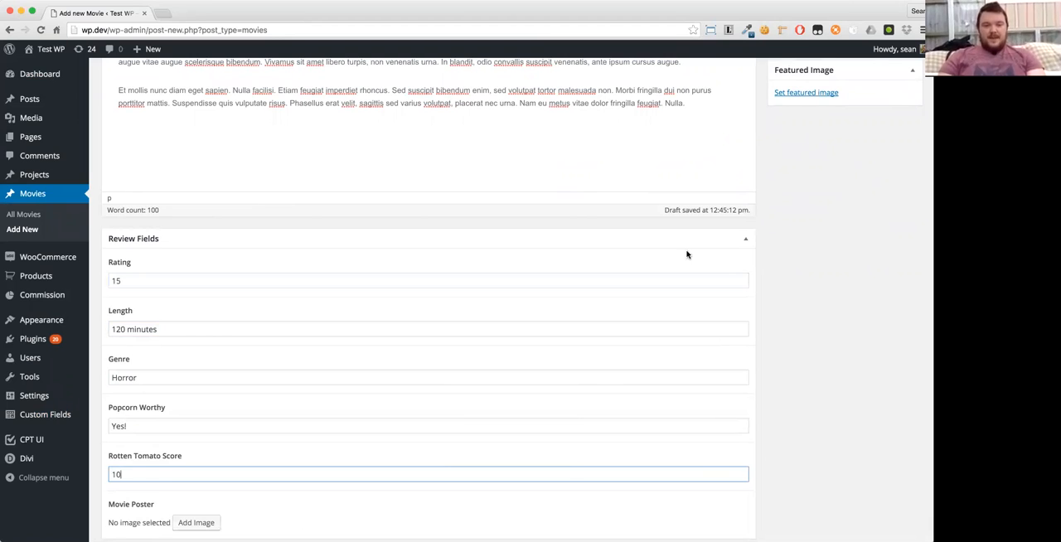
text(10)
- Add star-wars.jpeg from the media library as the Movie Poster image
scroll(686, 254, down, 2)
click(201, 479)
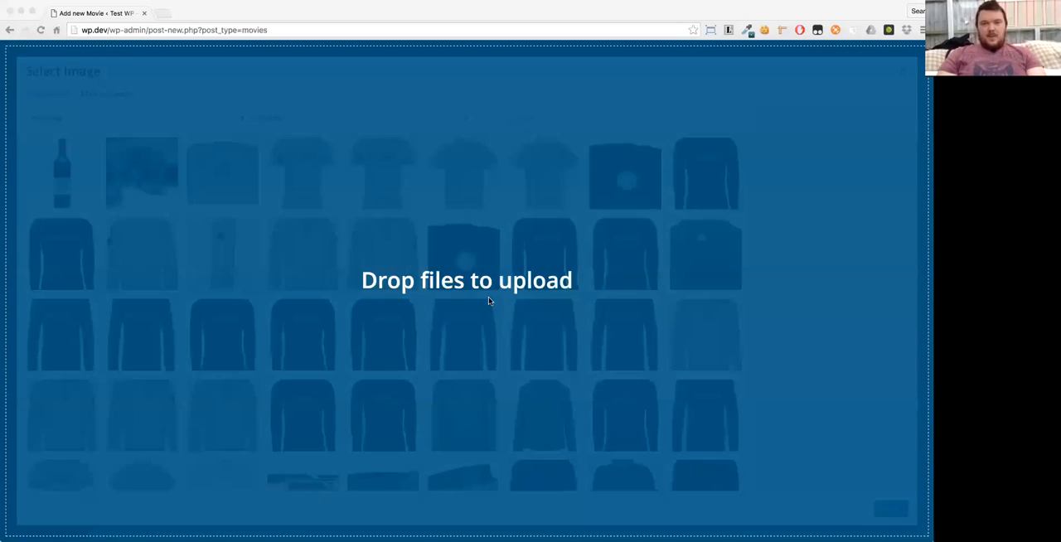
drag(489, 297, 489, 299)
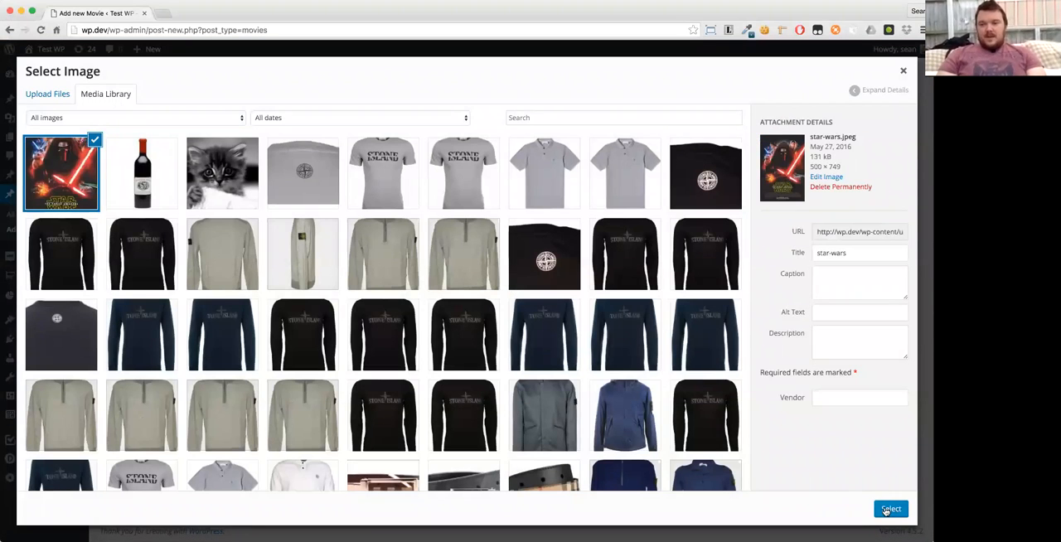
click(892, 509)
- Set the Star Wars poster from the media library as the movie's featured image
scroll(821, 363, up, 10)
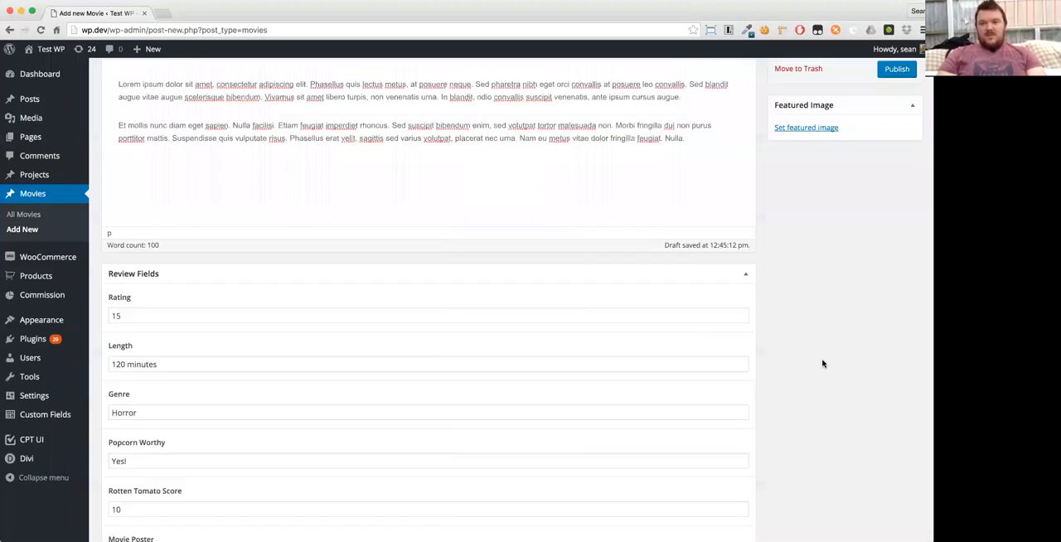
click(801, 299)
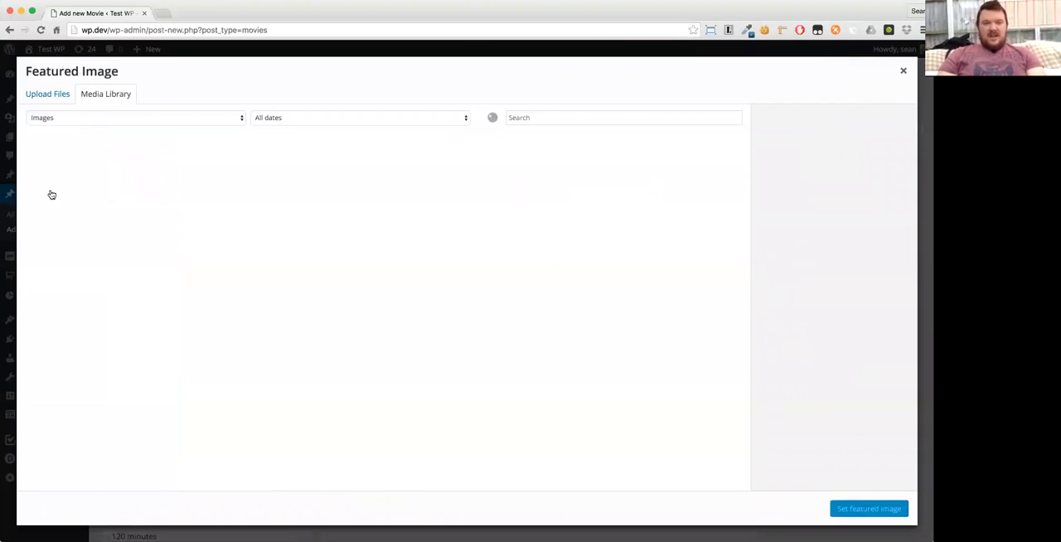
click(51, 195)
click(862, 509)
- Publish the Star Wars movie
scroll(429, 367, down, 5)
scroll(428, 368, up, 5)
click(887, 241)
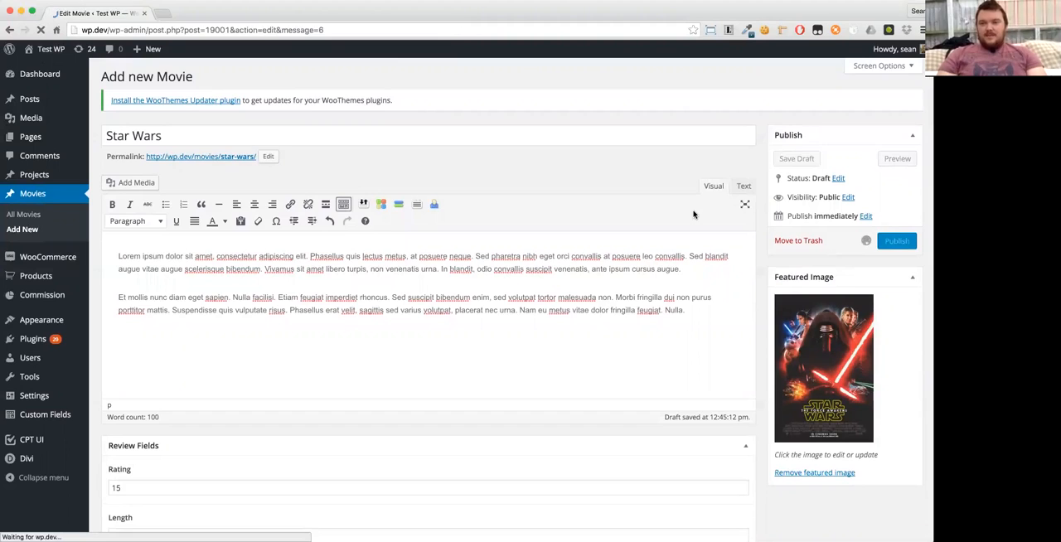
- View the published Star Wars movie on the site and examine how its default single page displays the content
click(208, 189)
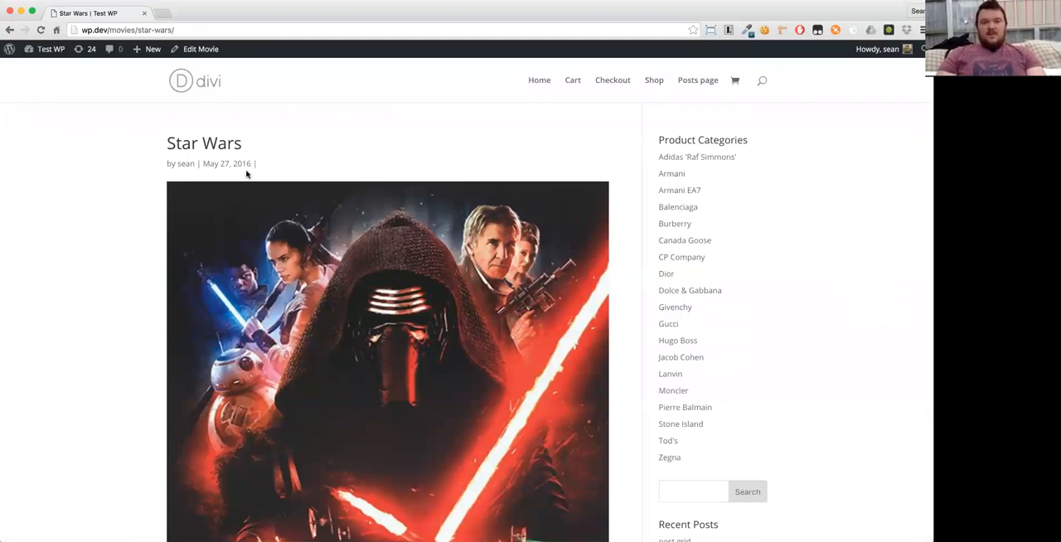
scroll(145, 208, down, 5)
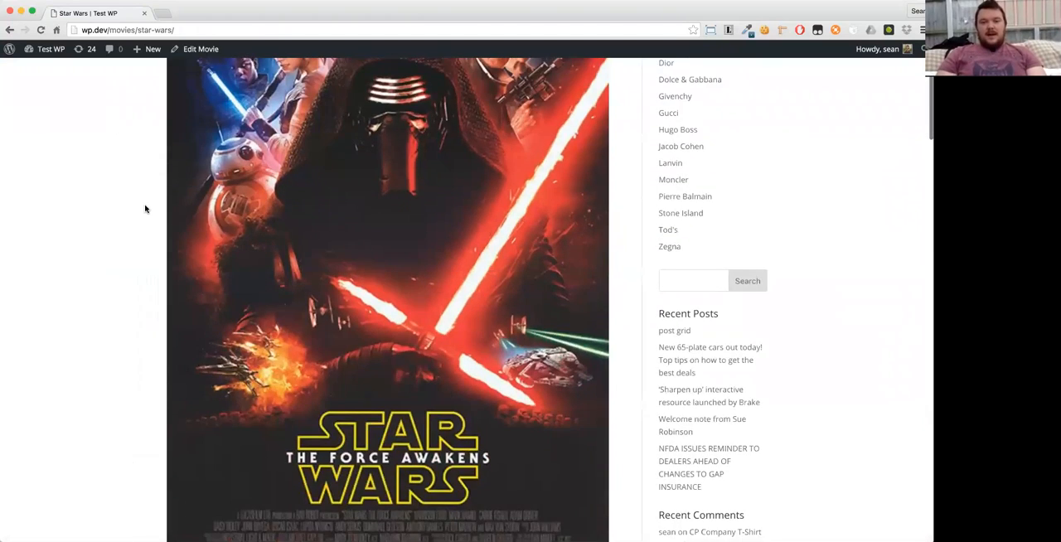
scroll(145, 209, down, 5)
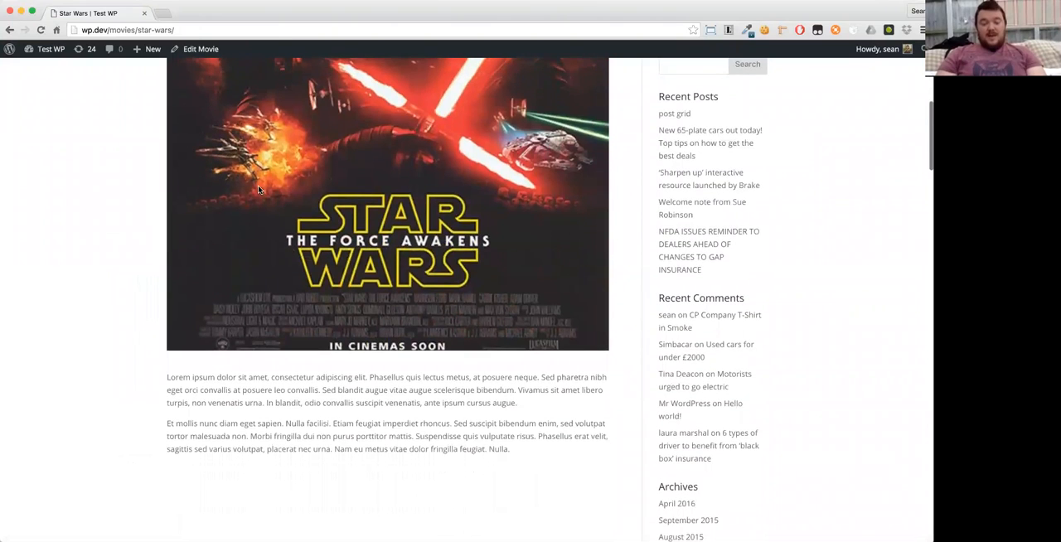
scroll(258, 189, up, 3)
scroll(354, 251, down, 5)
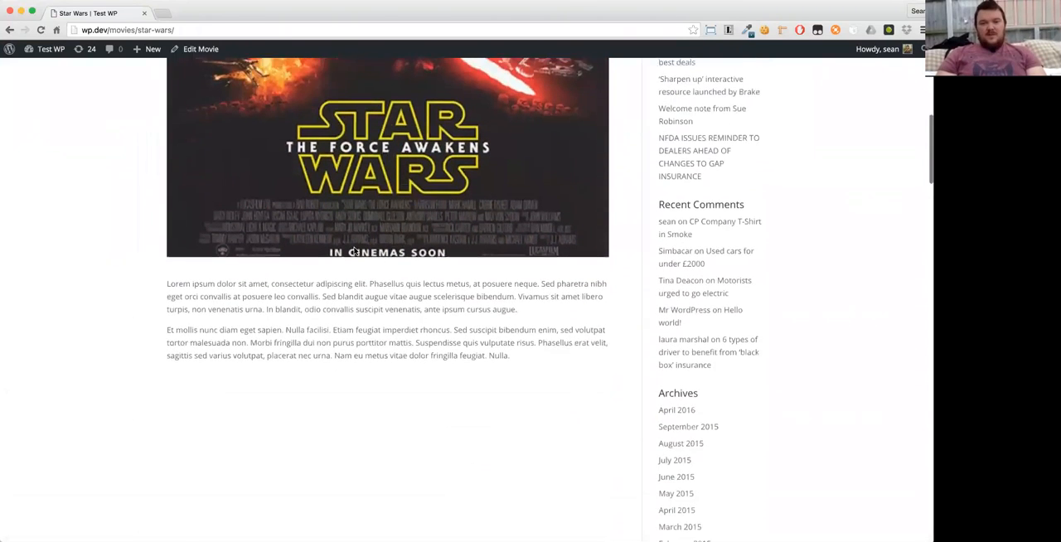
scroll(355, 251, down, 1)
scroll(409, 430, down, 3)
scroll(410, 430, up, 6)
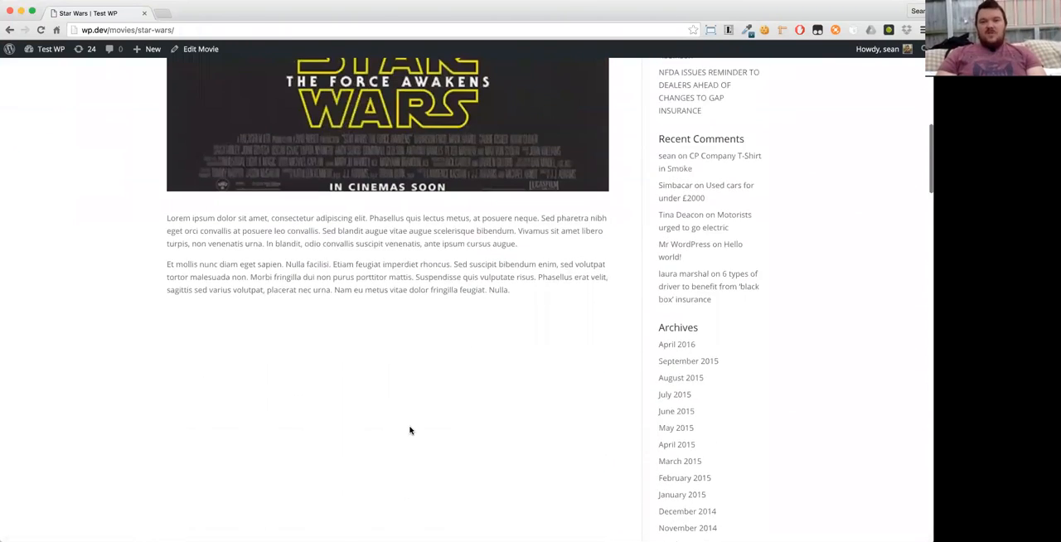
scroll(352, 354, up, 10)
- Return to the admin, open the CPT Layout Injector settings and check the Movies layout's Single Template and Archive Template options
click(187, 53)
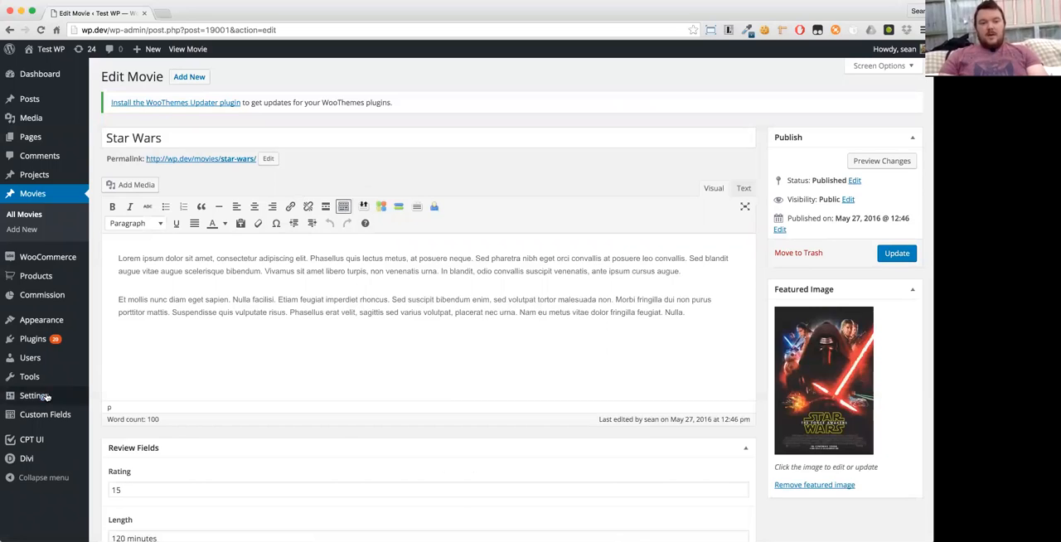
mouse_move(50, 395)
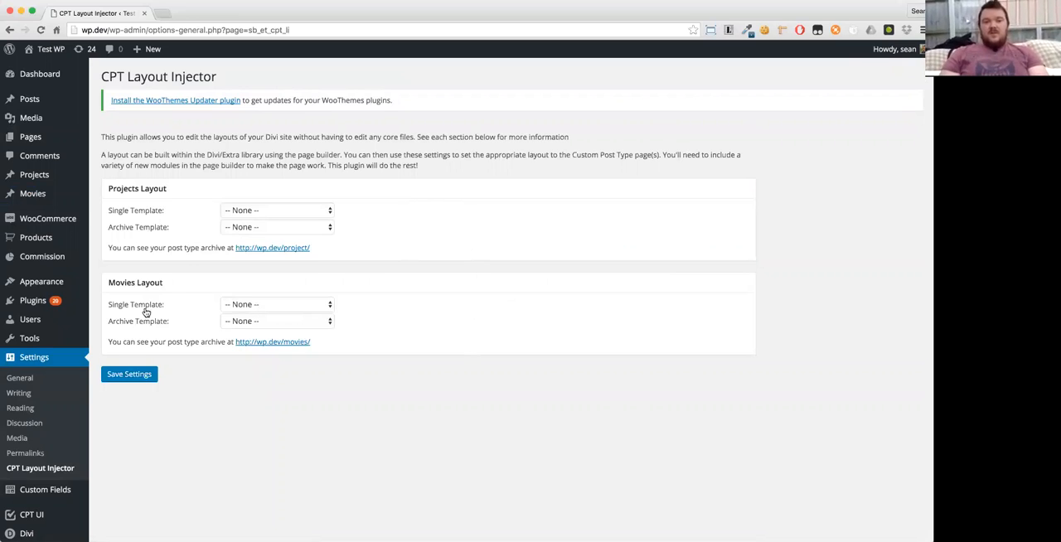
click(238, 305)
click(241, 306)
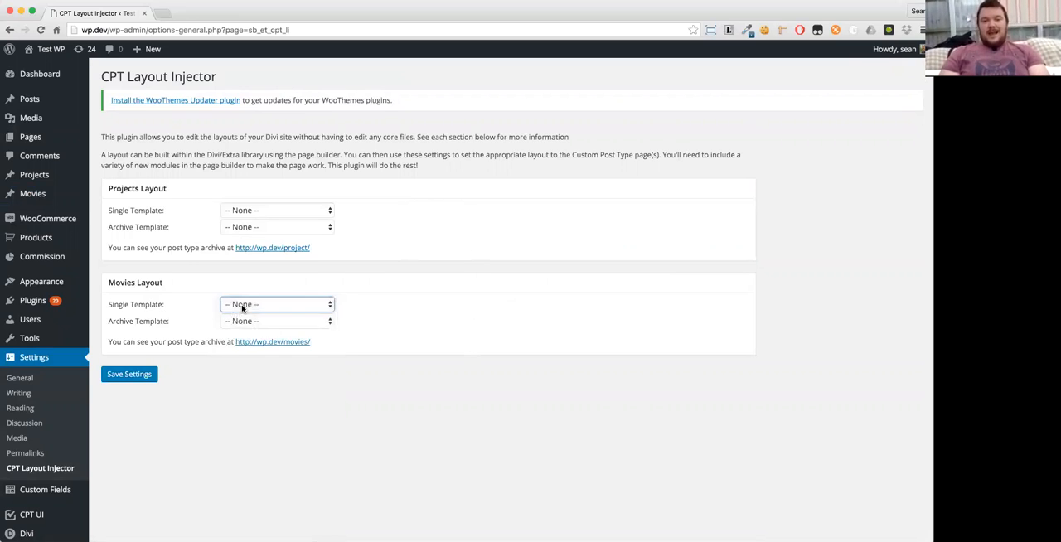
click(254, 323)
click(253, 325)
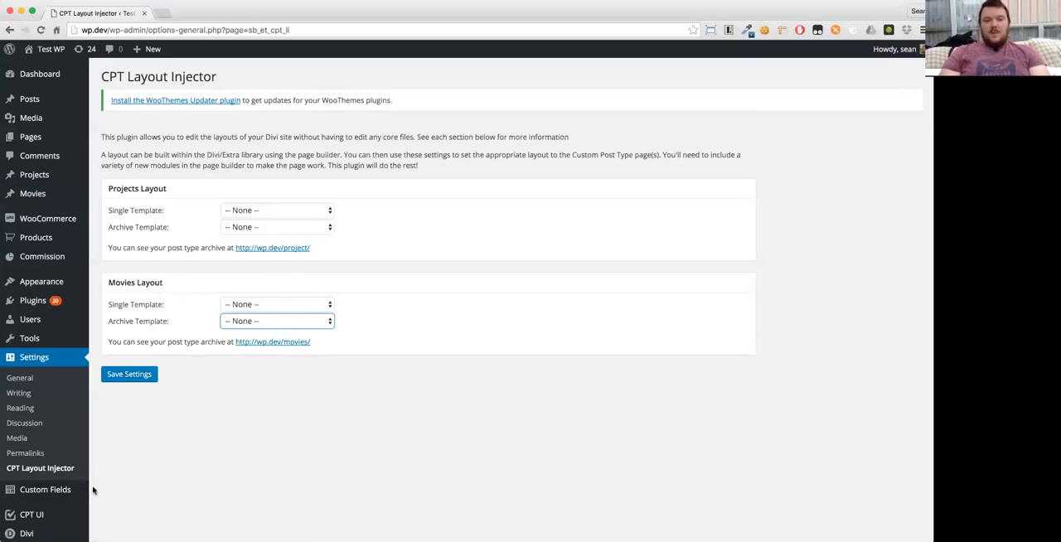
- Open the Movies post type archive from the layout settings and examine how the movies are listed
click(263, 343)
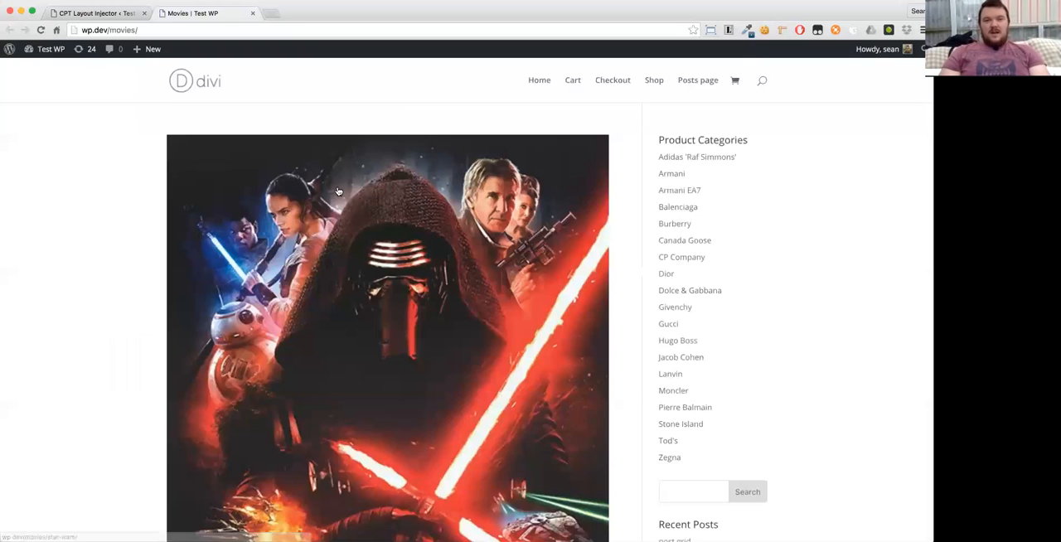
scroll(337, 191, down, 10)
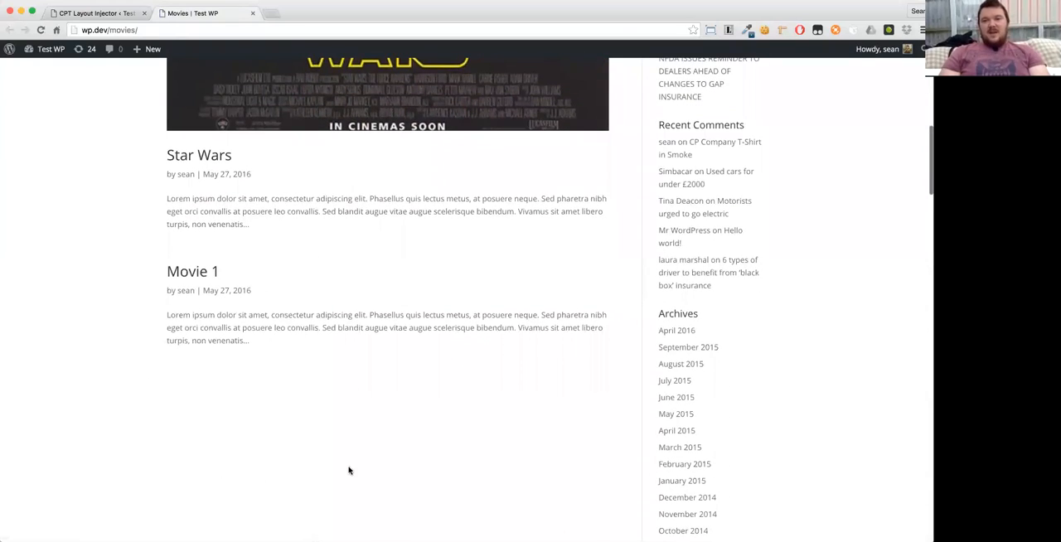
scroll(410, 487, up, 10)
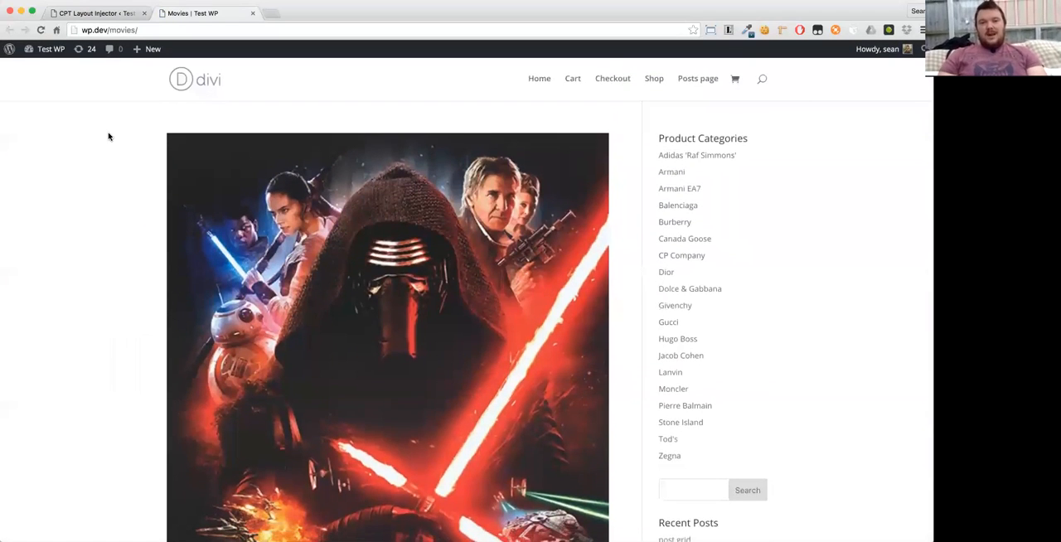
scroll(108, 137, down, 5)
scroll(164, 134, down, 2)
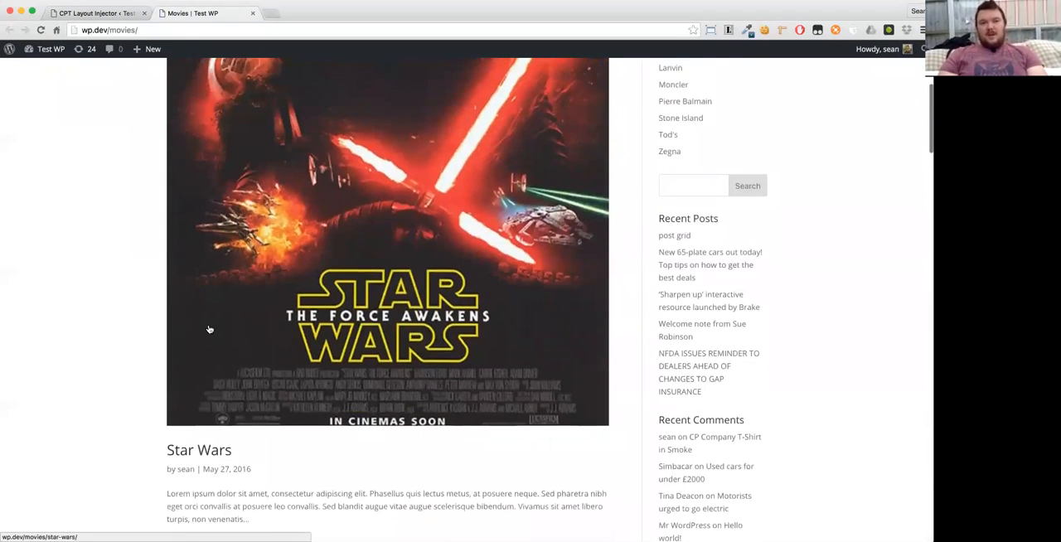
scroll(210, 329, up, 7)
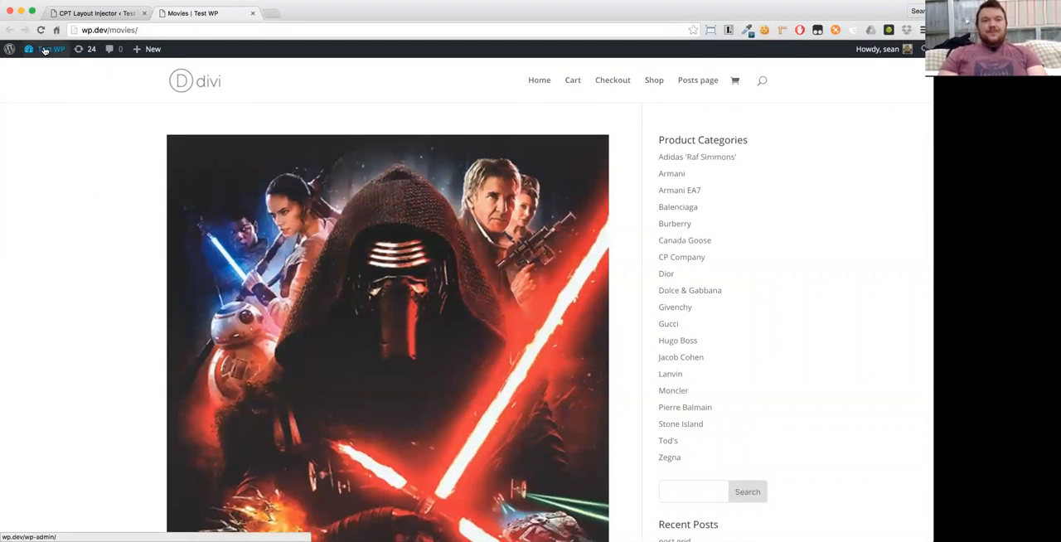
mouse_move(46, 51)
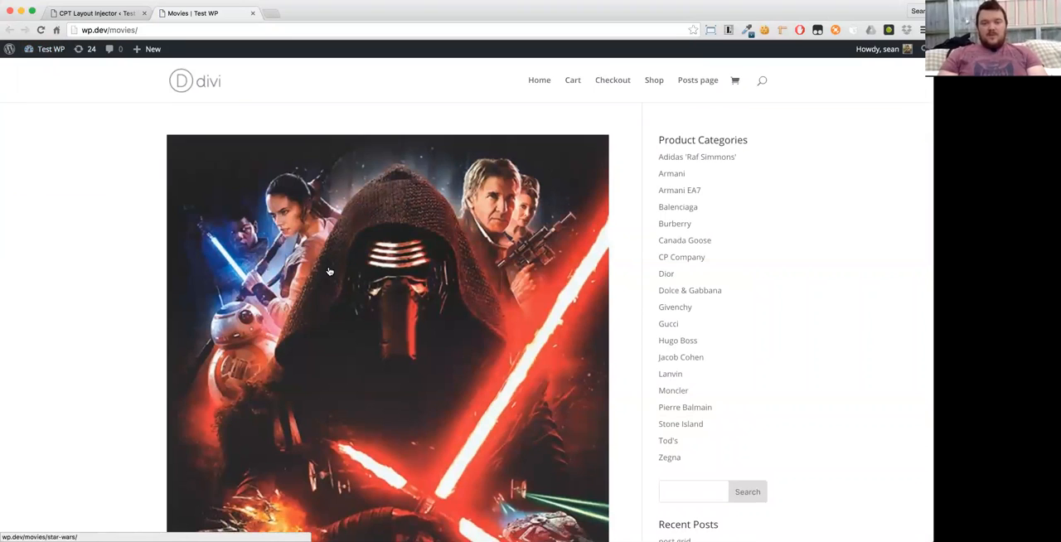
scroll(331, 274, down, 3)
scroll(331, 273, up, 3)
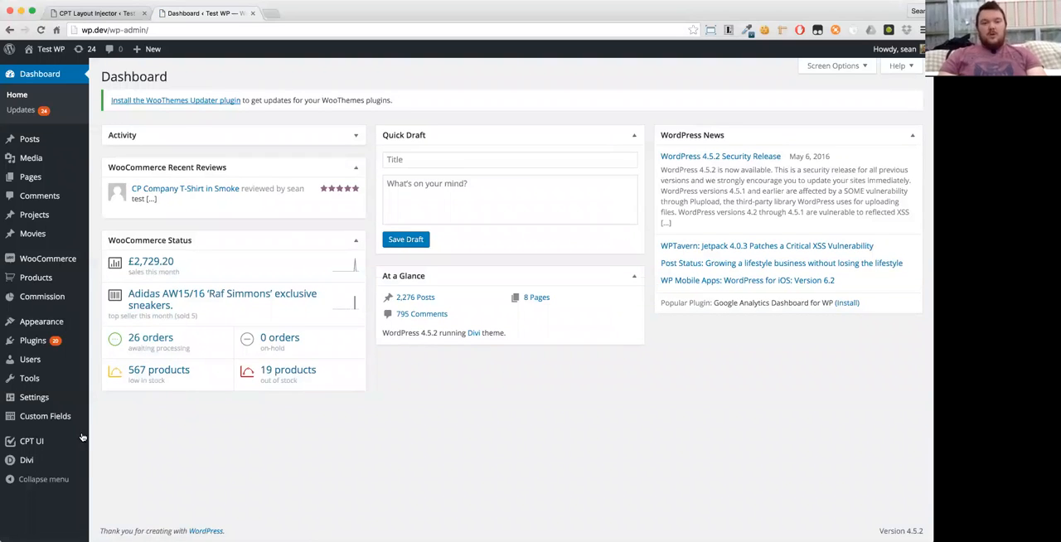
- Create a new Divi Library template of type Layout named "Movie Single"
mouse_move(52, 461)
click(113, 488)
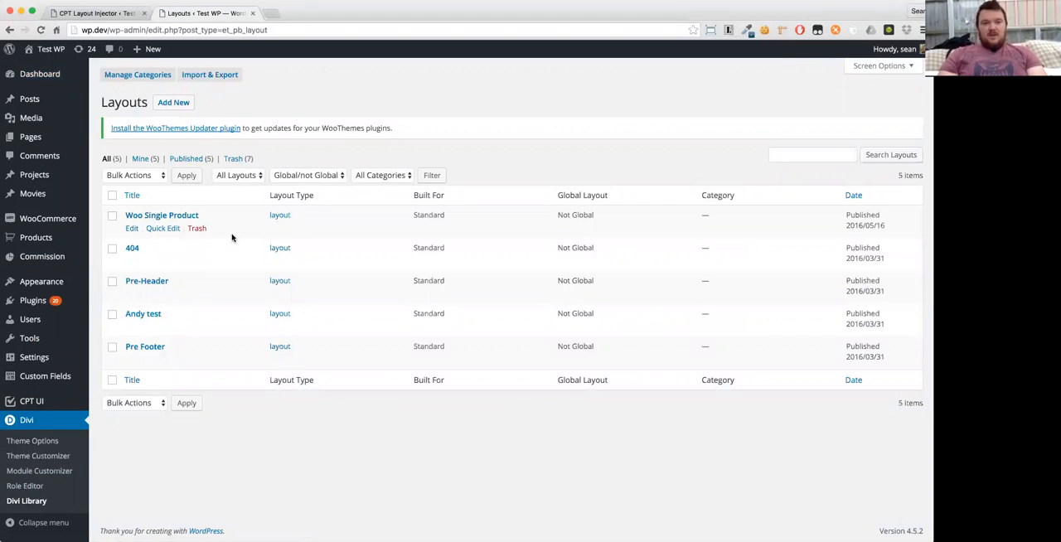
click(170, 103)
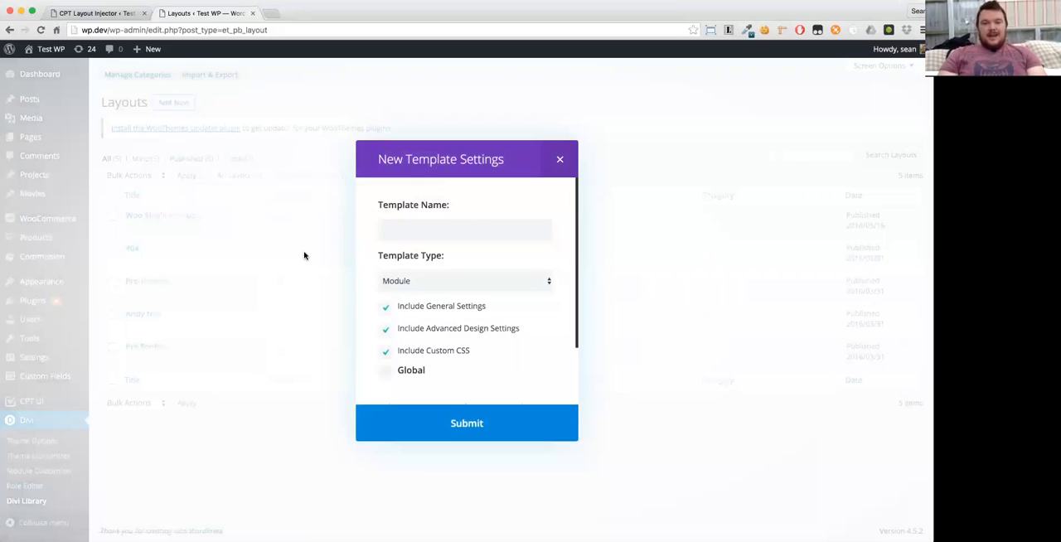
click(396, 282)
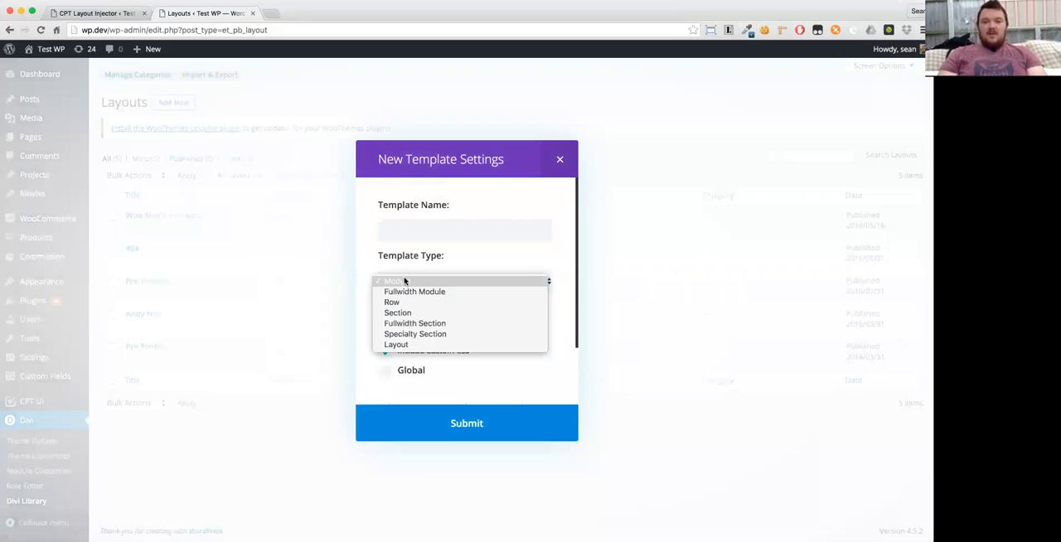
click(404, 339)
click(401, 226)
text(Movie Single)
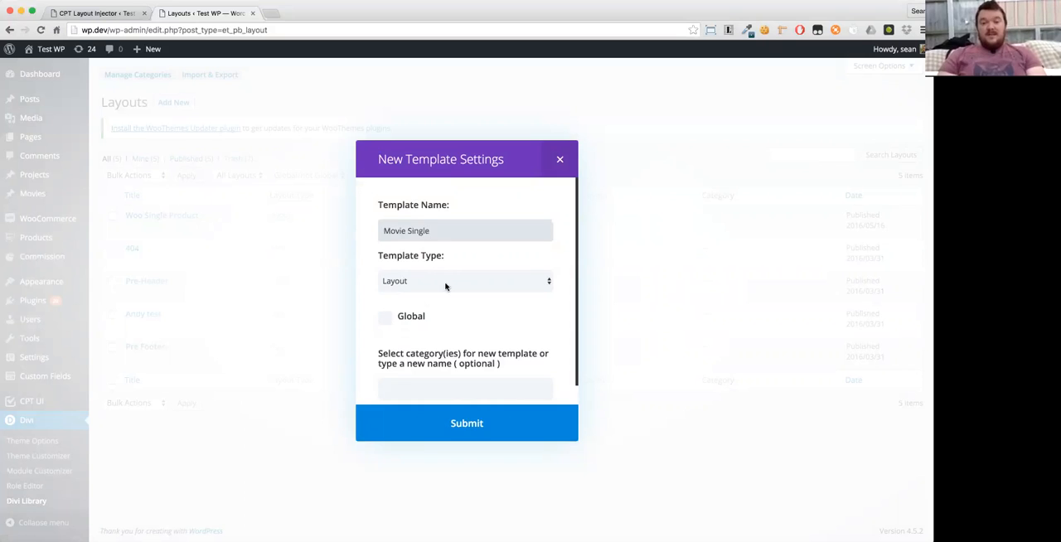
click(466, 424)
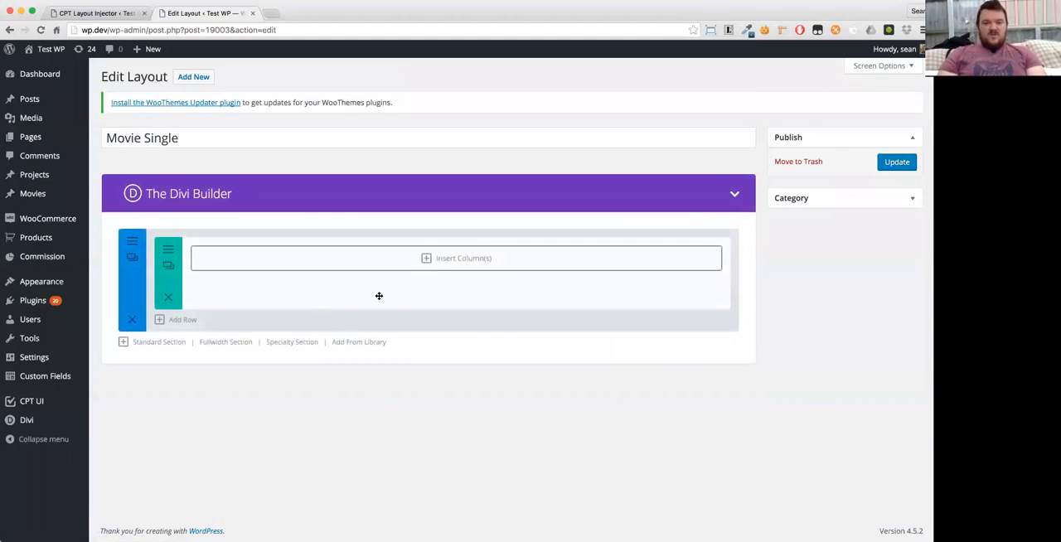
- Insert a 2/3 + 1/3 column structure into the Movie Single layout's empty row
click(436, 270)
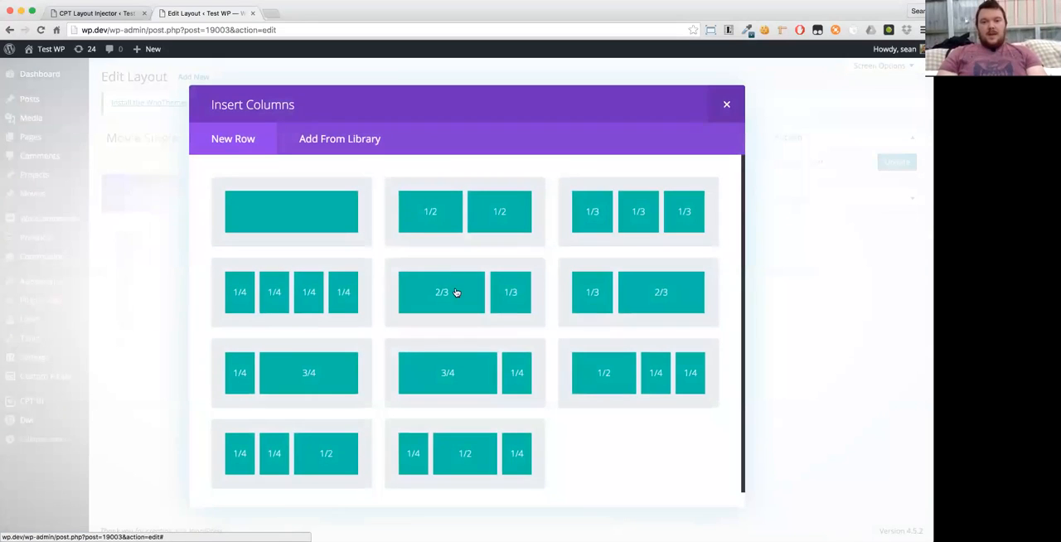
click(455, 292)
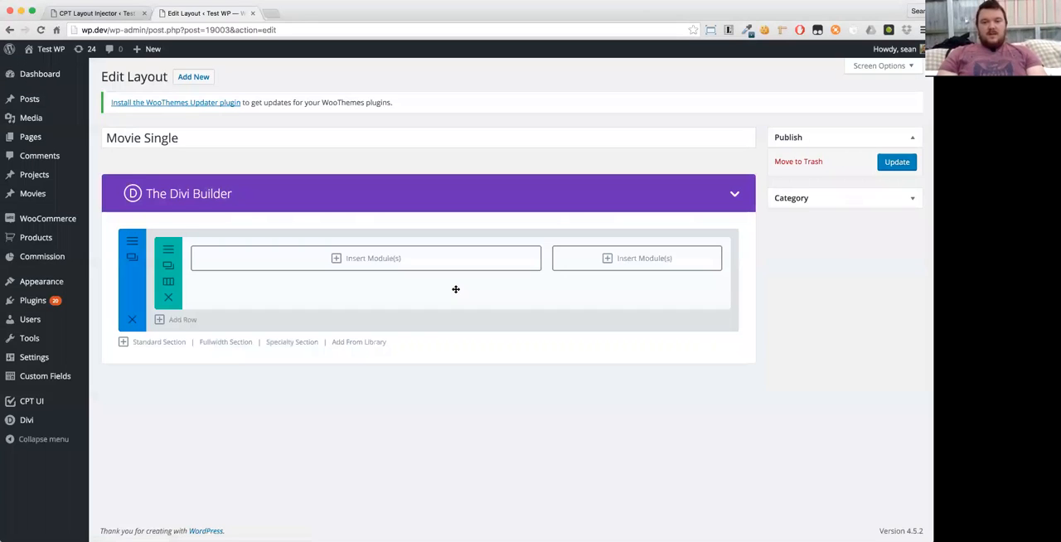
- Add an ACF Single Item module to the 1/3 column, showing Review Fields - Movie Poster at the large image size
click(404, 253)
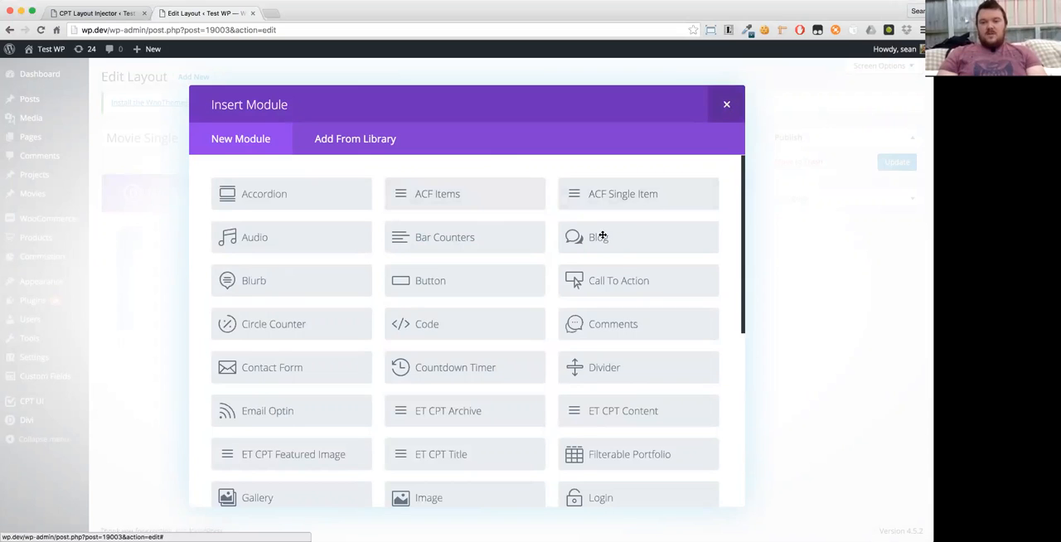
key(Escape)
click(623, 256)
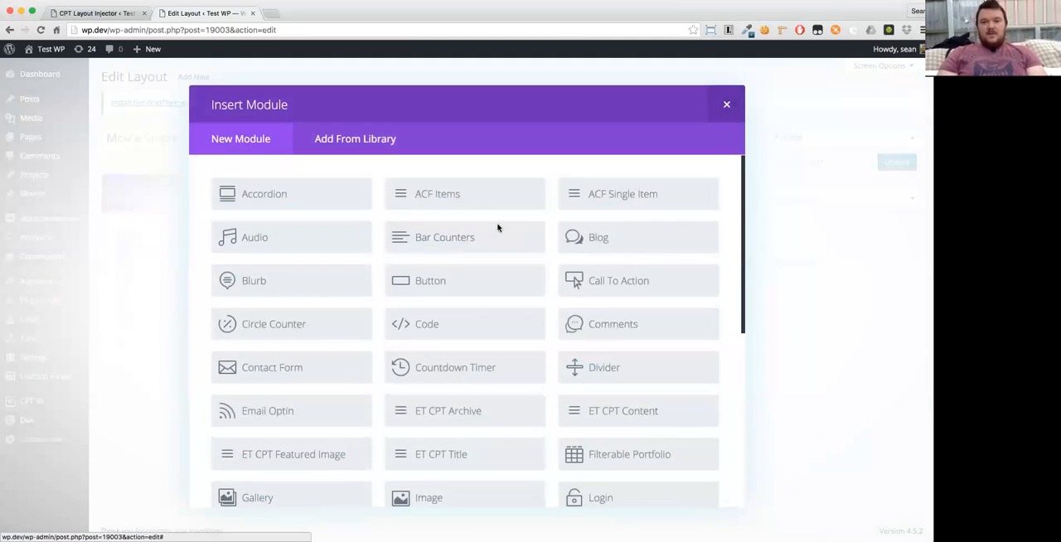
click(618, 193)
click(425, 192)
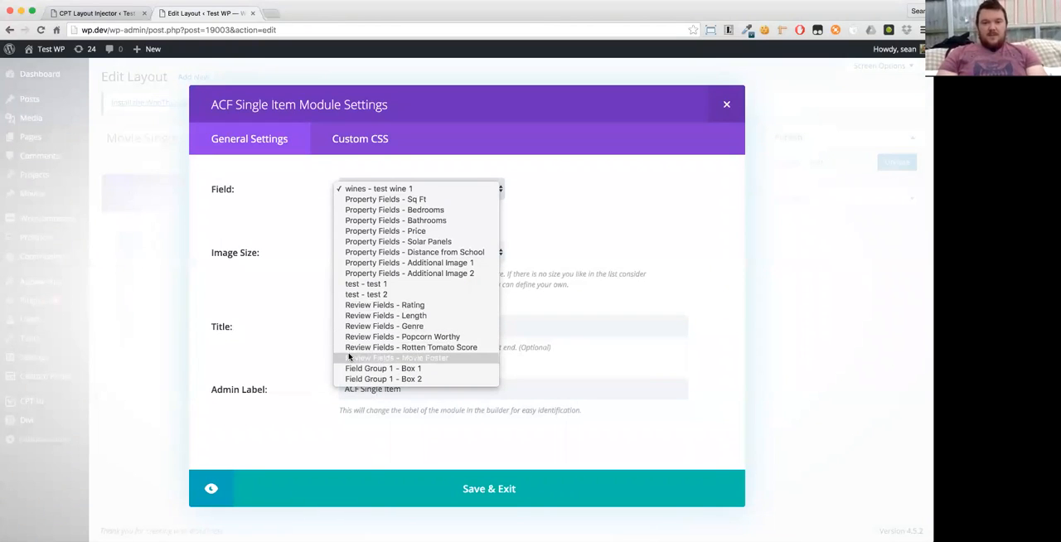
click(427, 363)
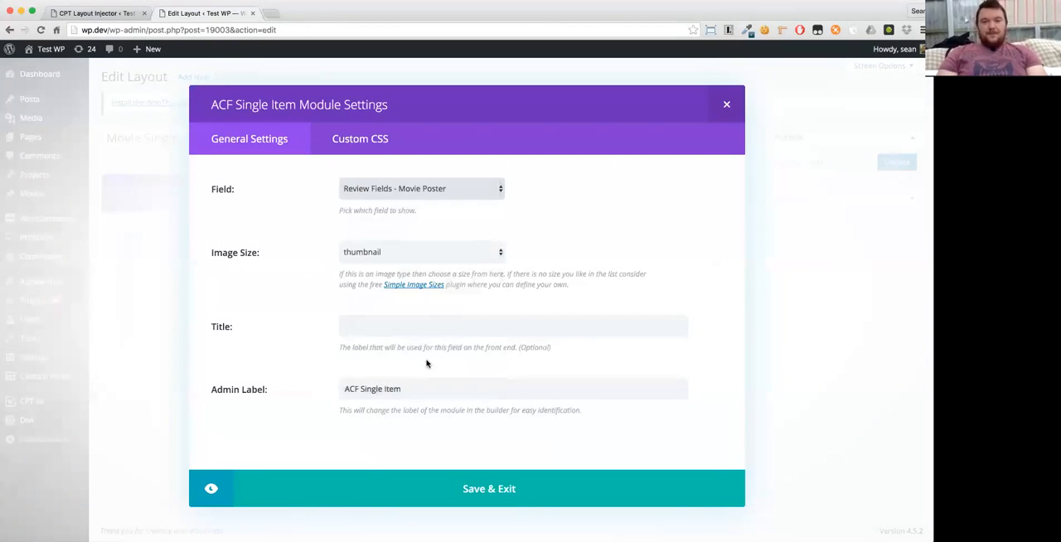
click(386, 254)
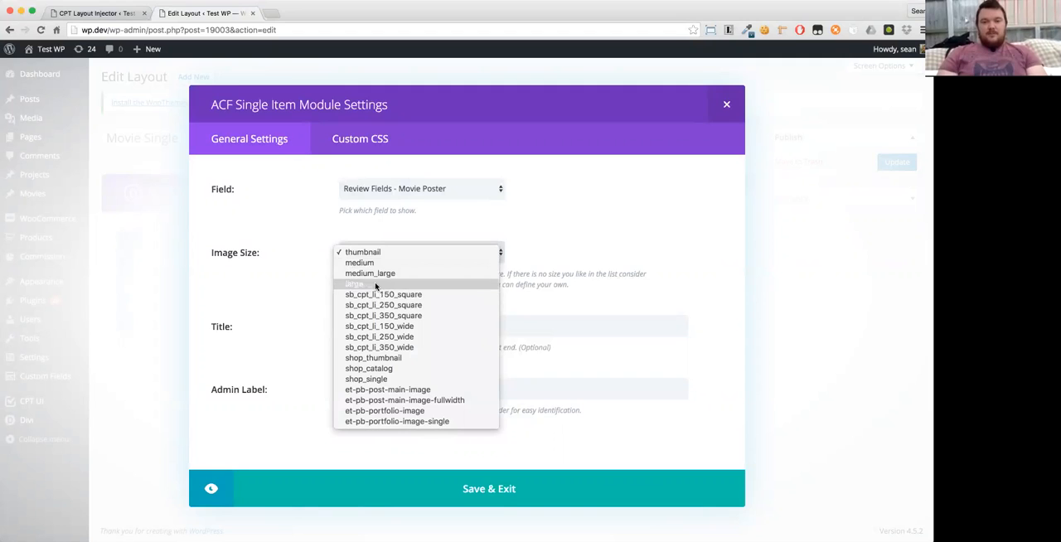
key(Escape)
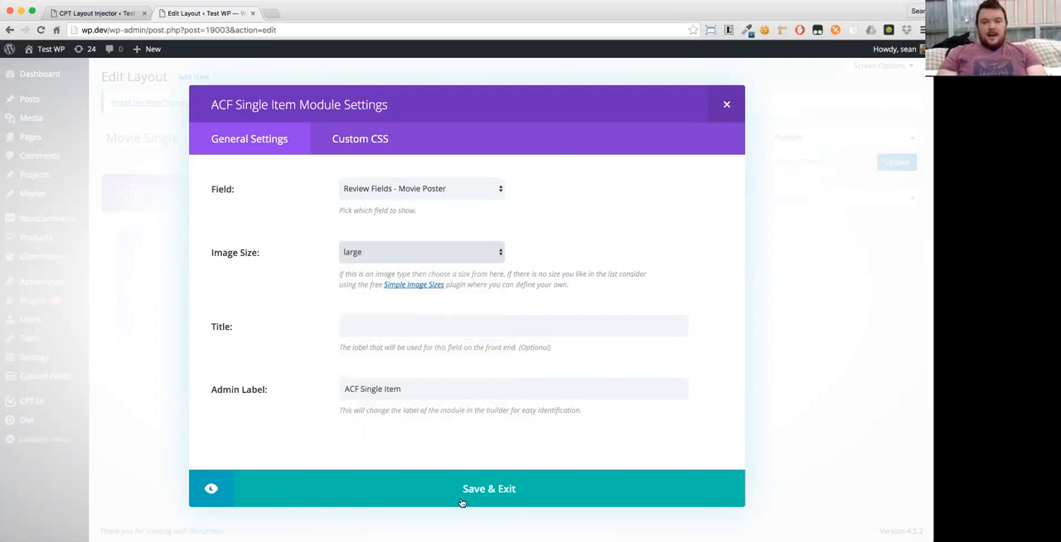
click(461, 497)
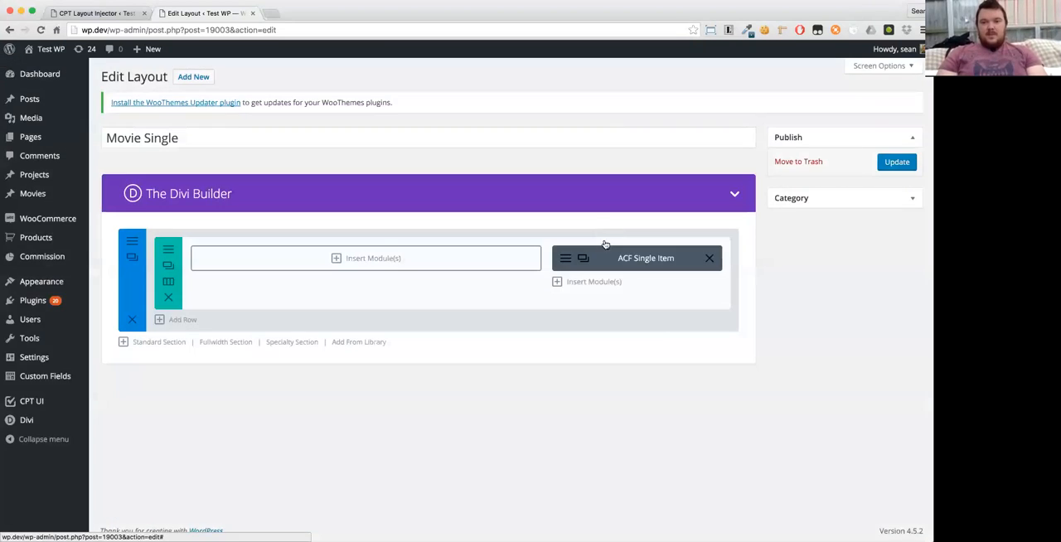
- Insert an ACF Items module below the ACF Single Item and add Review Fields - Rating as its first item
click(584, 281)
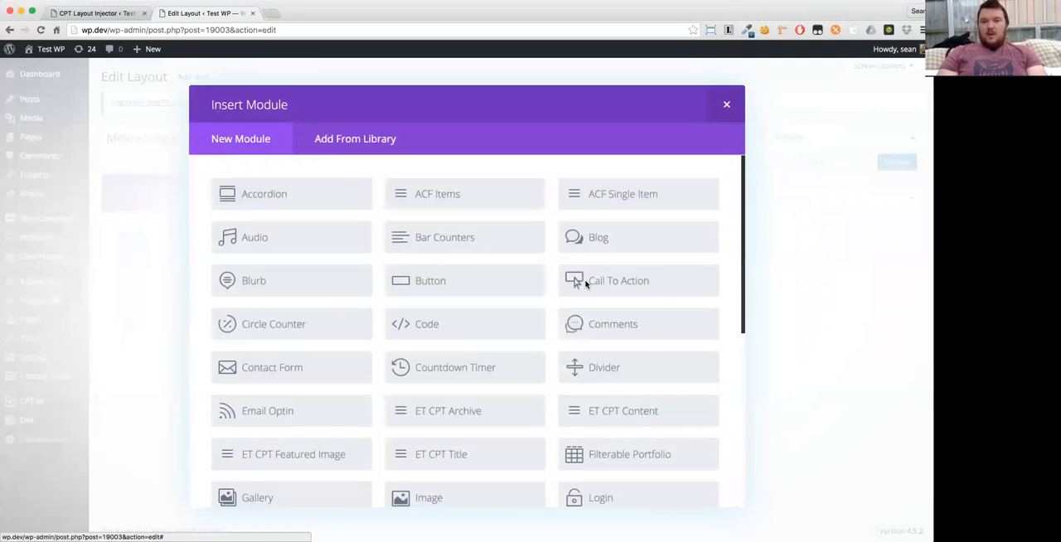
click(442, 197)
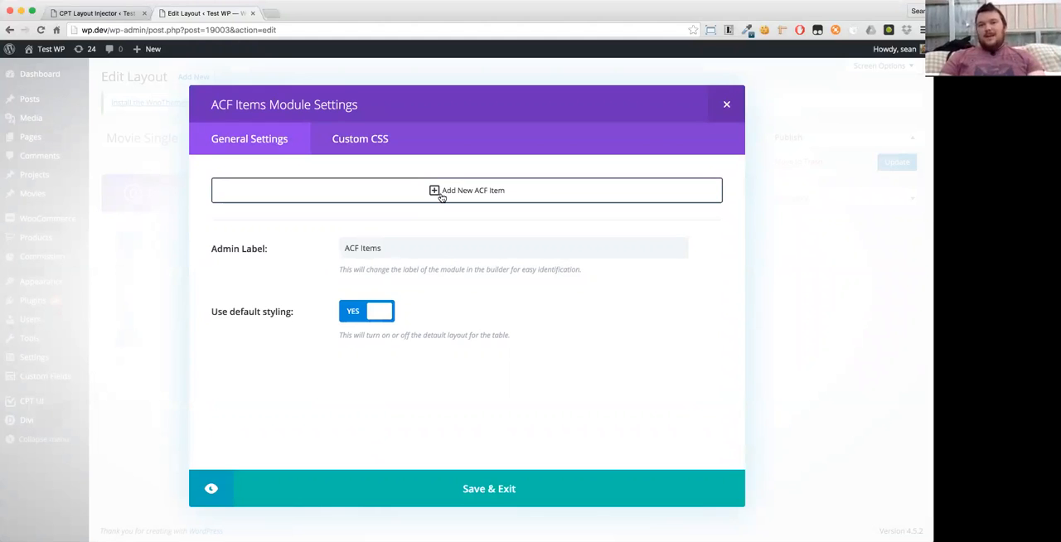
click(442, 195)
click(440, 193)
click(372, 190)
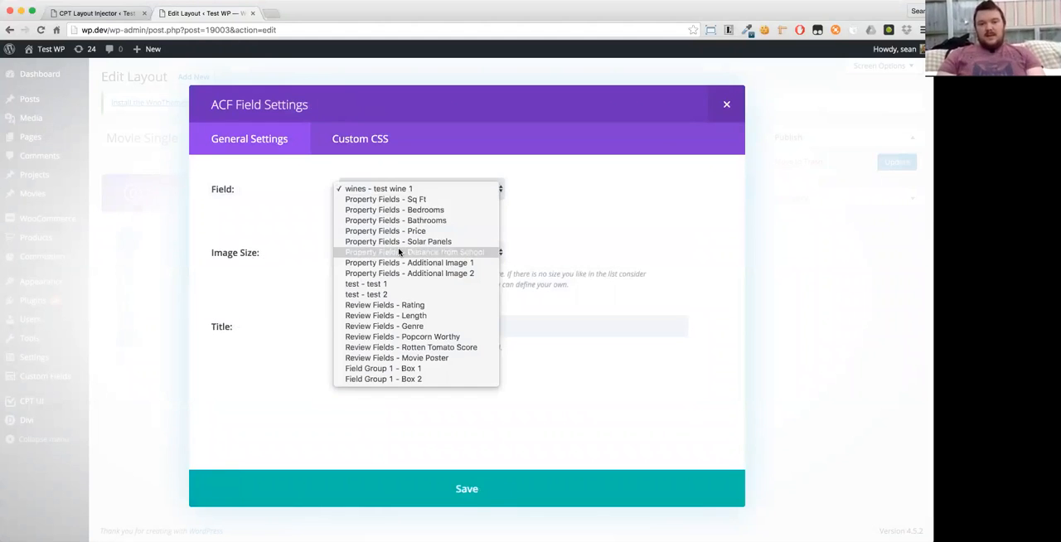
click(395, 304)
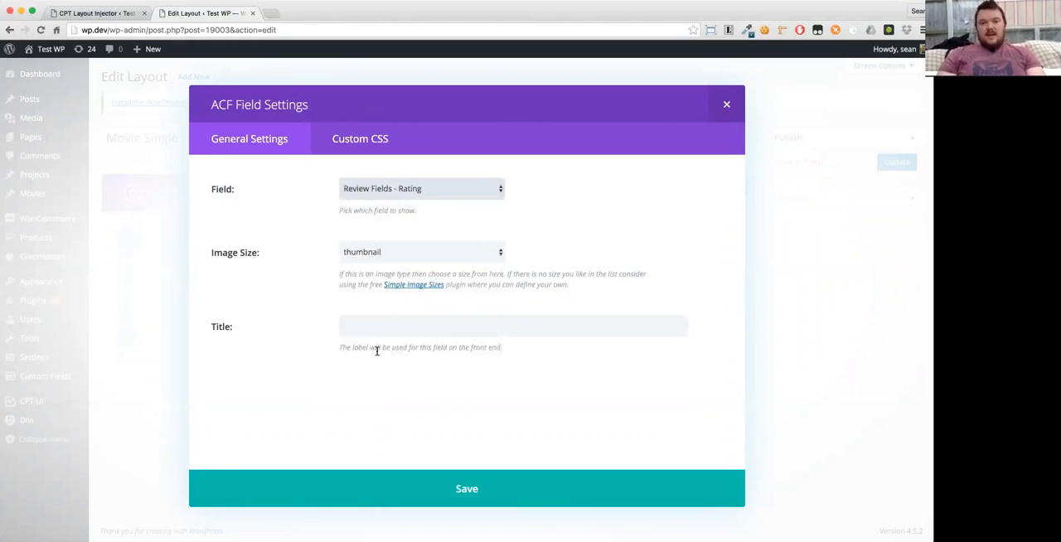
click(464, 489)
- Add Review Fields - Length and Review Fields - Genre as the second and third items of the ACF Items module
click(260, 213)
click(438, 220)
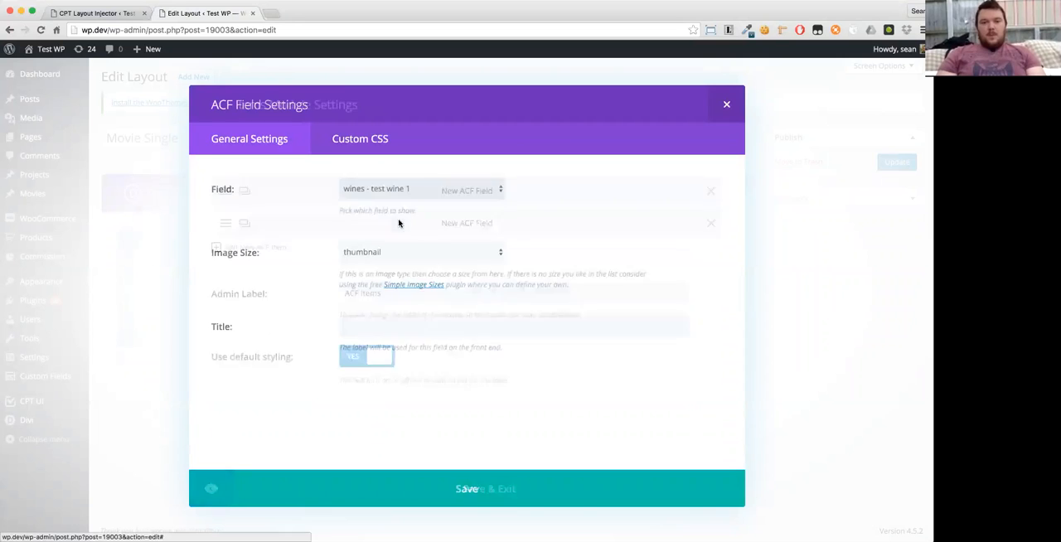
click(394, 197)
click(398, 317)
click(468, 489)
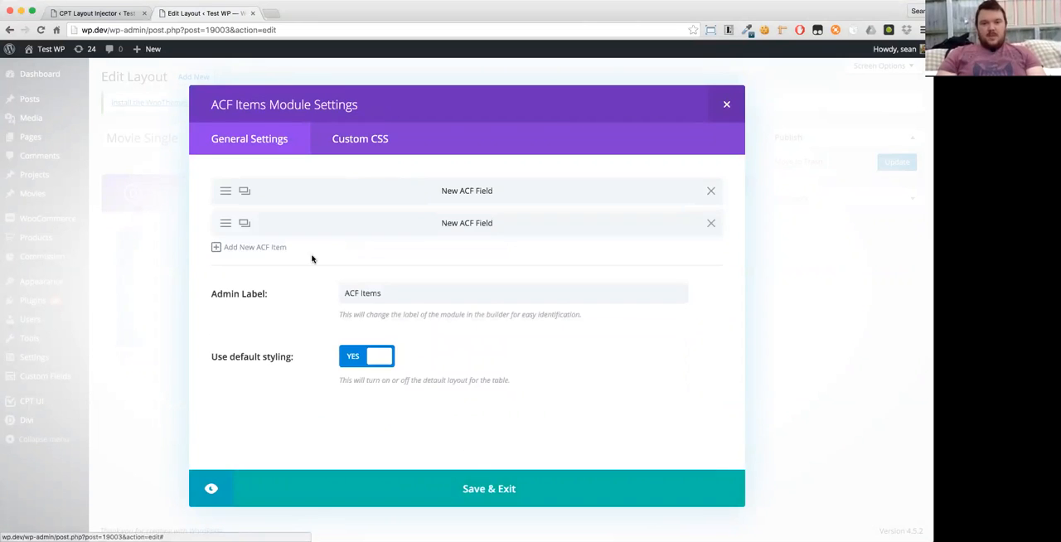
click(263, 246)
click(396, 191)
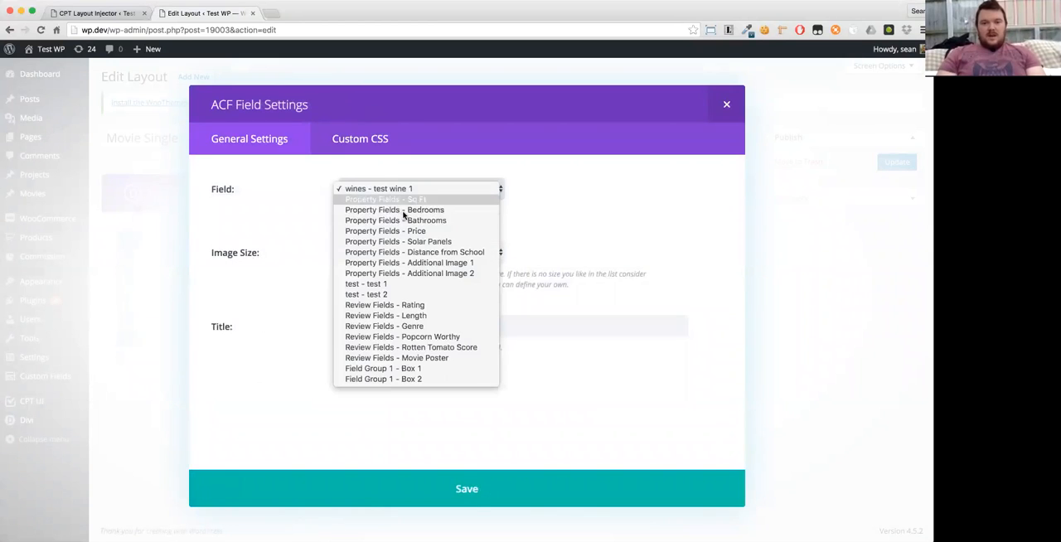
click(405, 326)
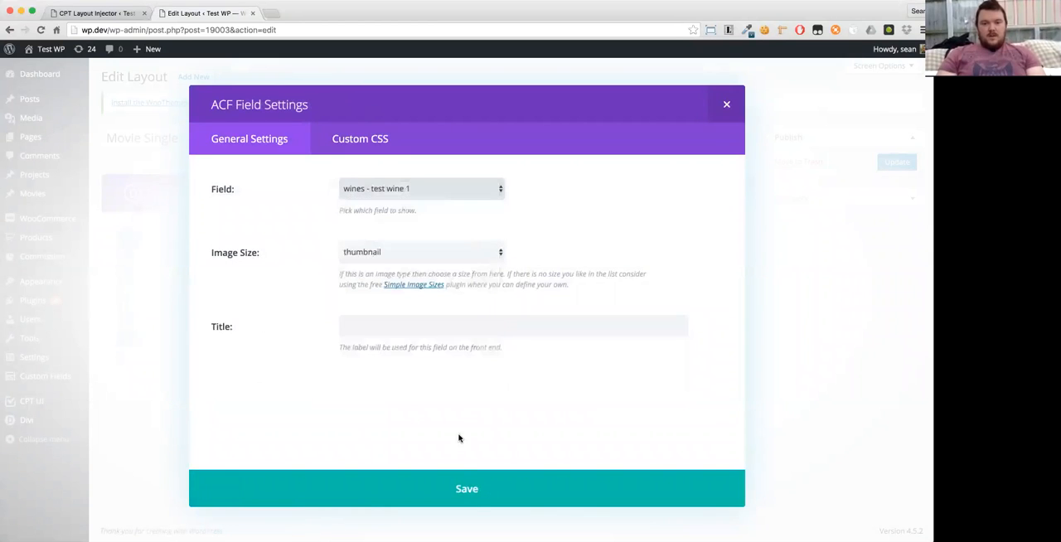
click(466, 488)
- Add Review Fields - Rotten Tomato Score and Review Fields - Popcorn Worthy as the module's fourth and fifth items
click(234, 282)
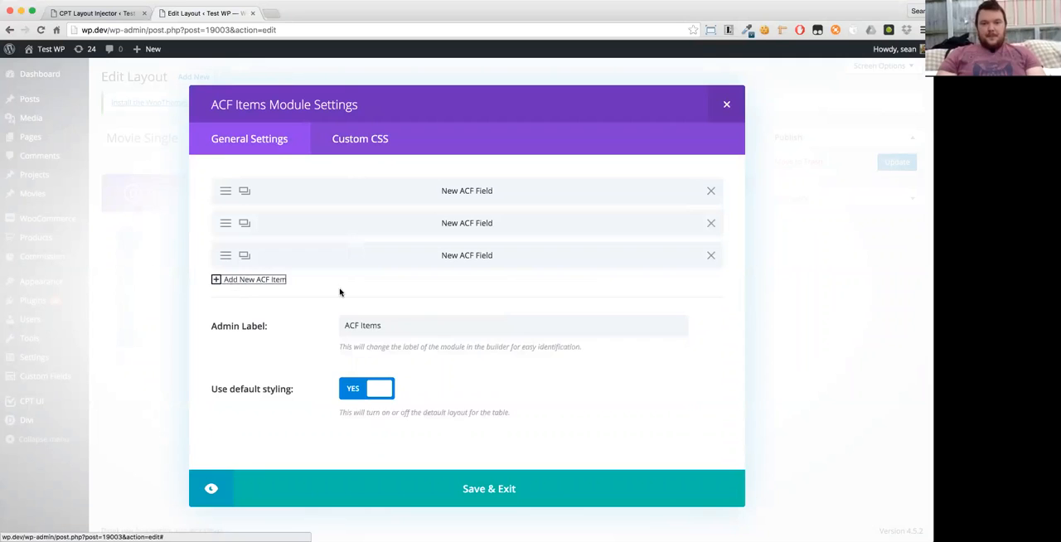
click(393, 190)
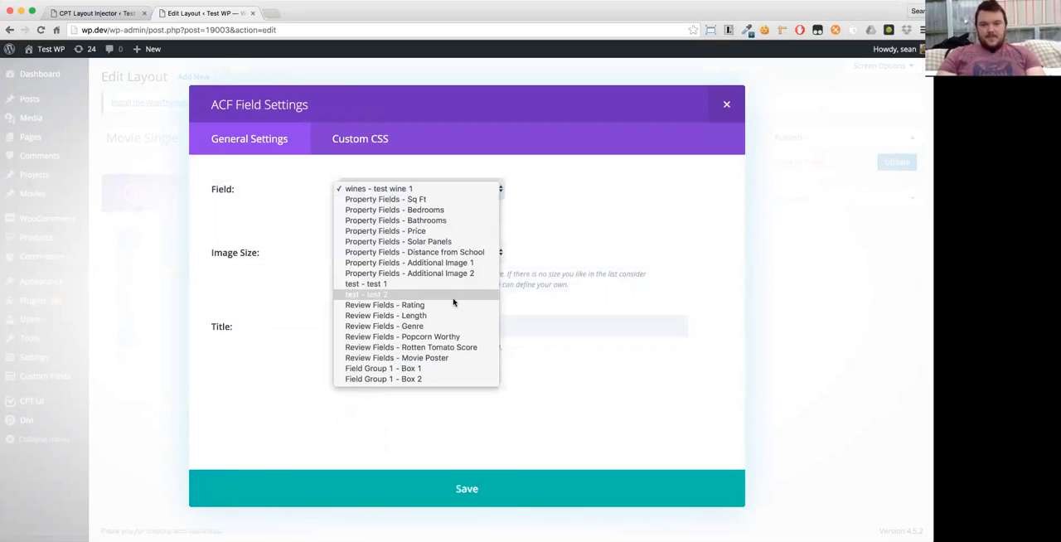
click(453, 350)
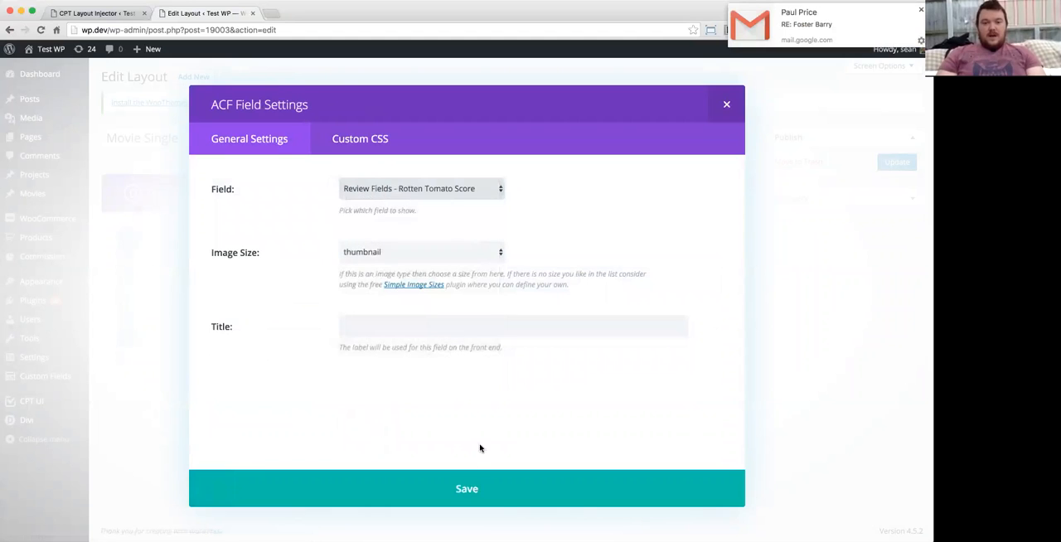
click(479, 487)
click(237, 312)
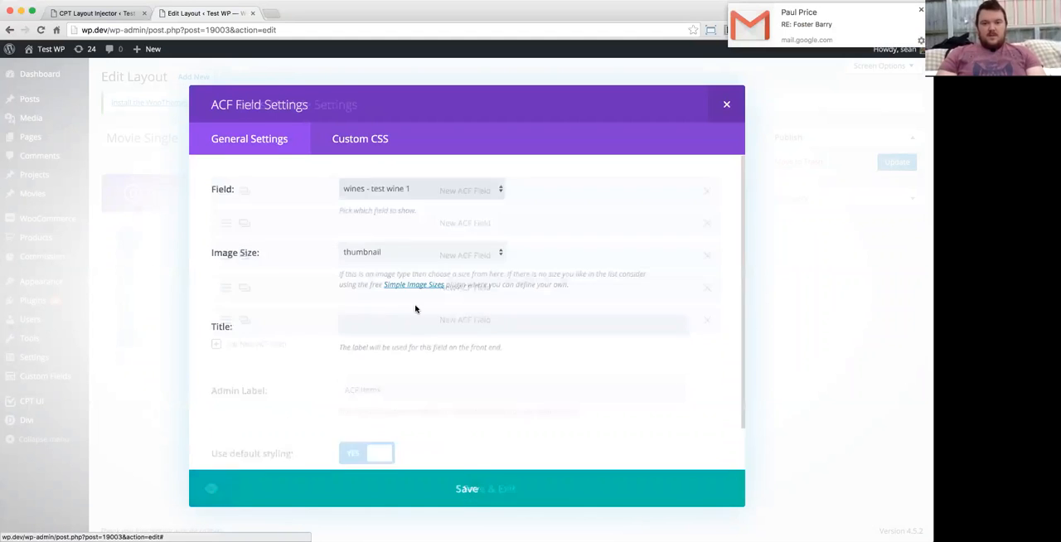
click(378, 192)
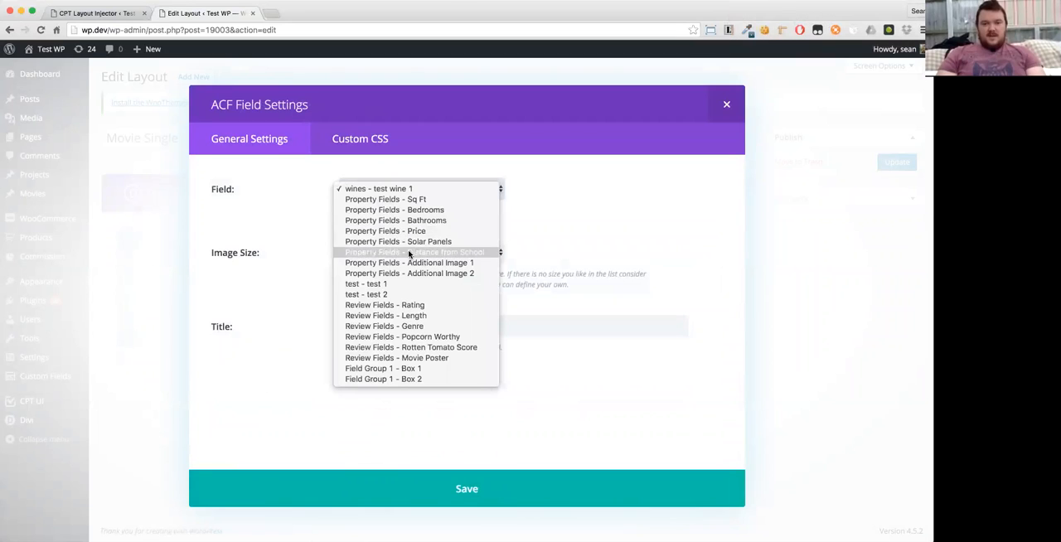
click(427, 338)
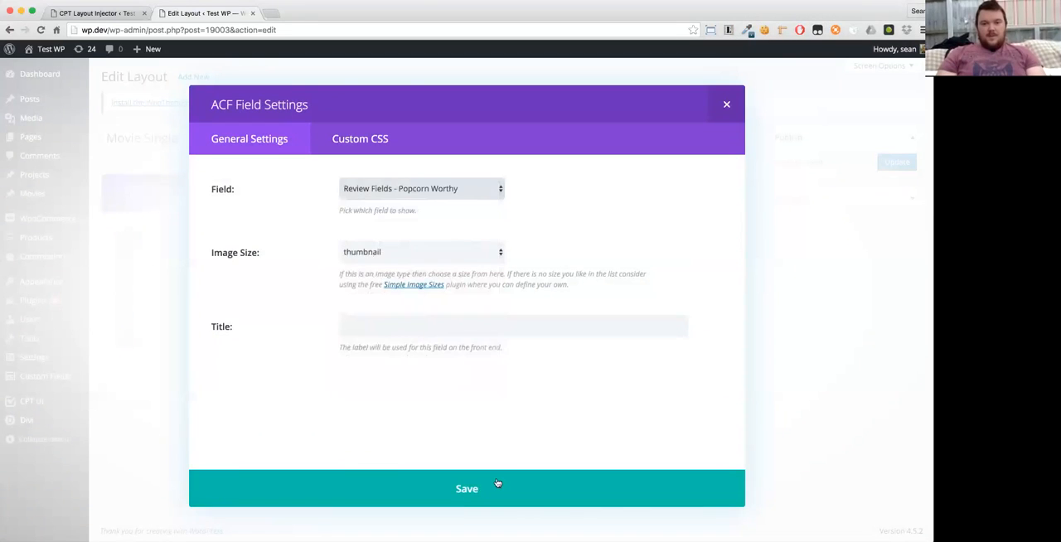
click(469, 489)
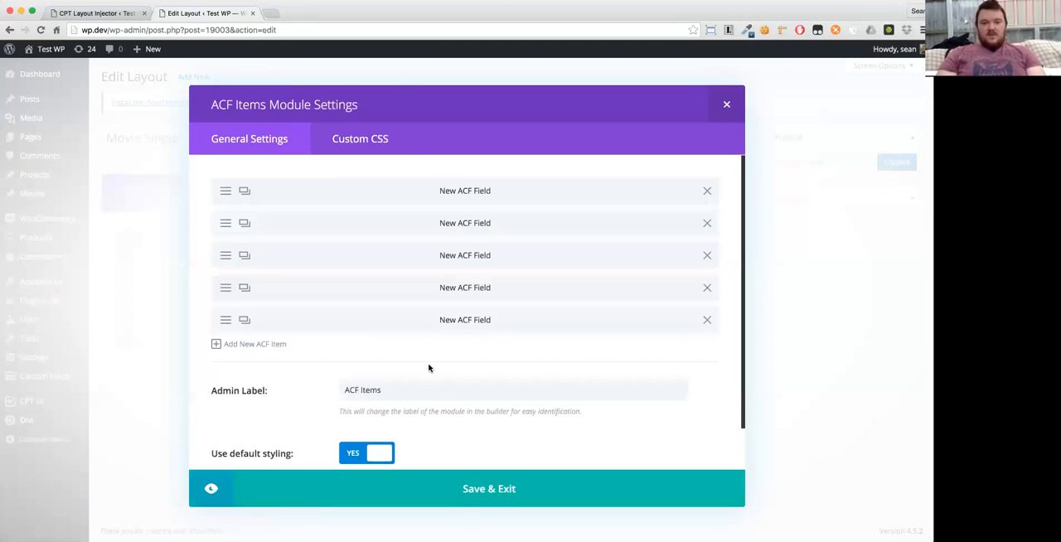
- Check the custom row and text colour options of the ACF Items module, keep default styling on, and save the module
scroll(460, 383, down, 2)
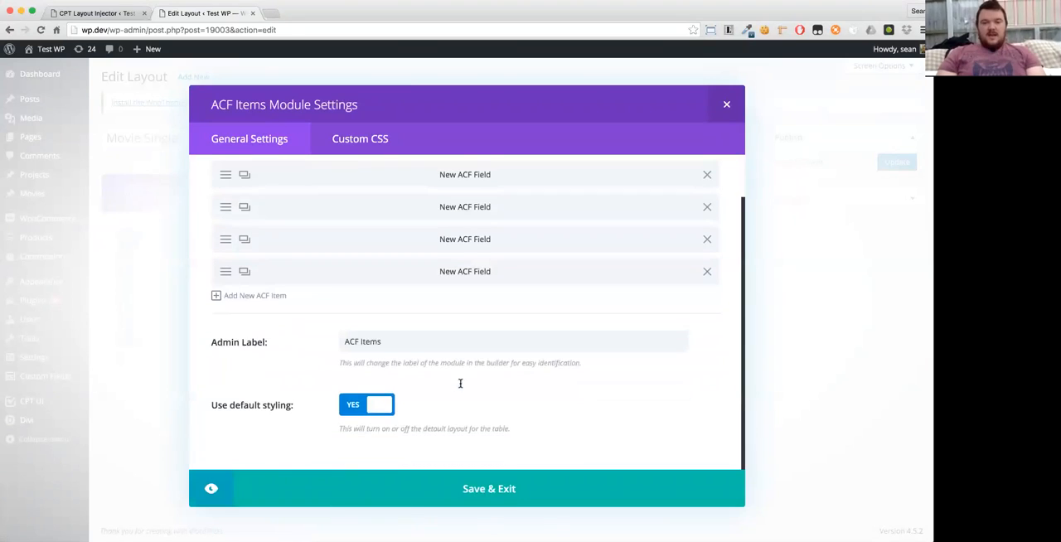
click(351, 406)
scroll(320, 386, down, 5)
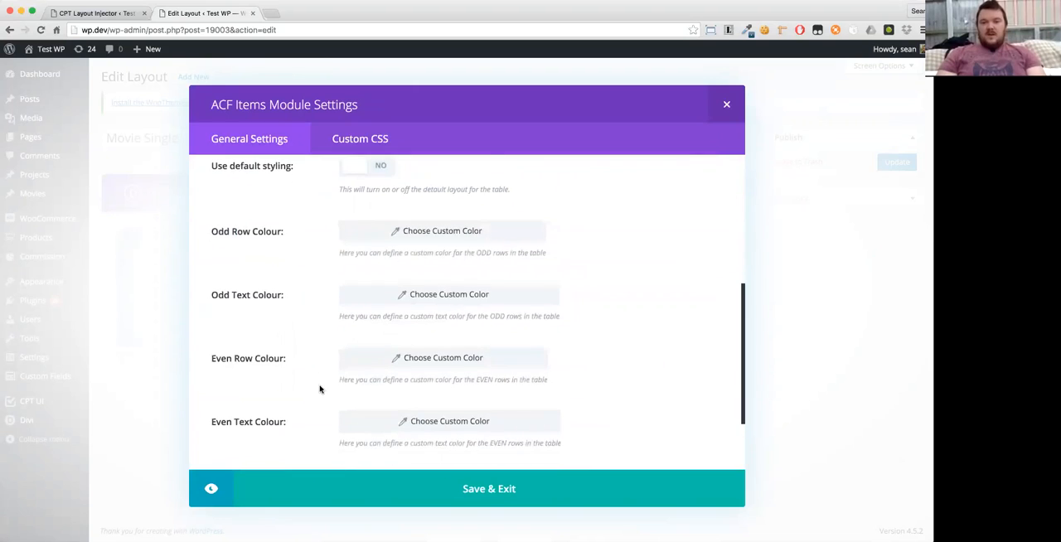
scroll(332, 373, up, 4)
click(365, 351)
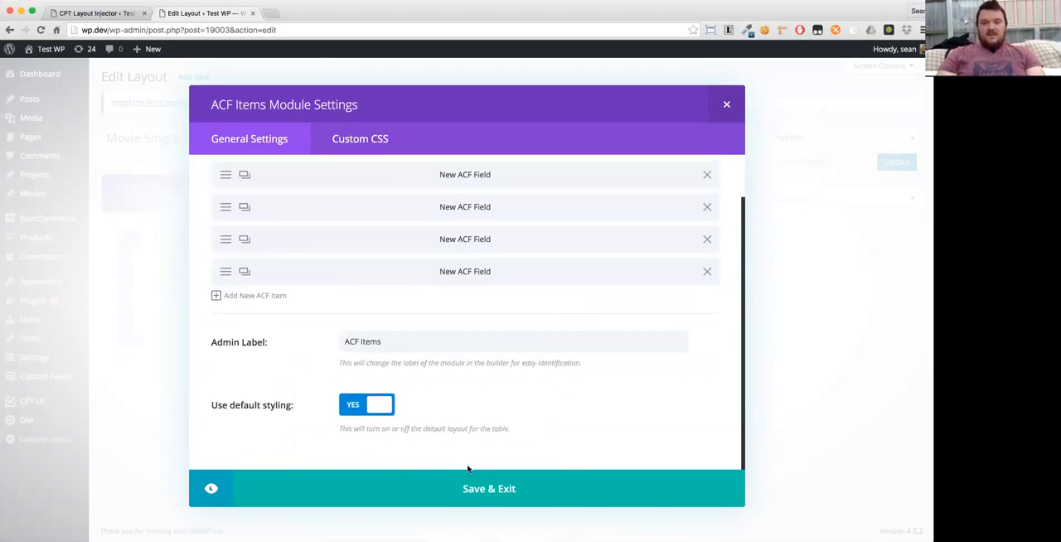
click(481, 489)
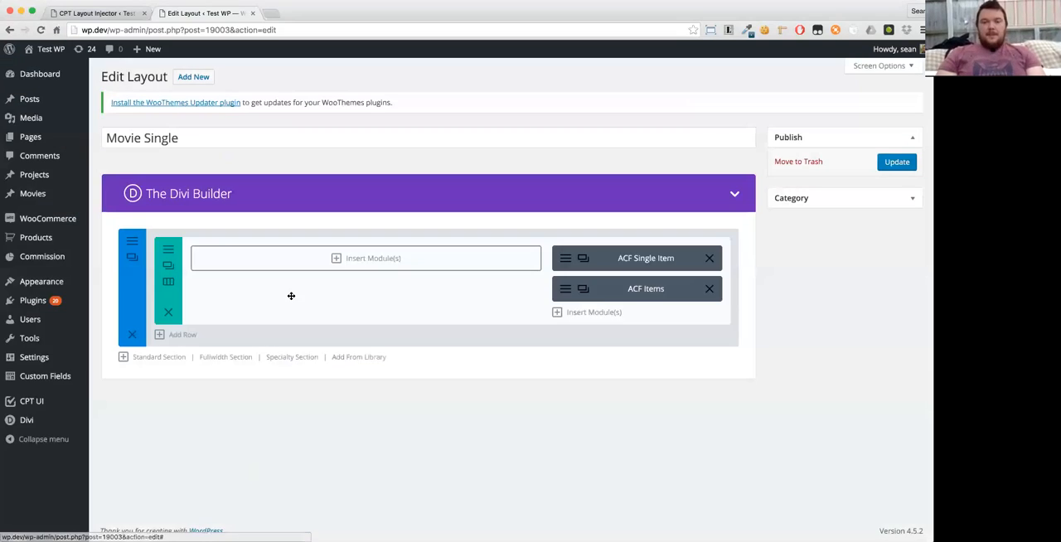
- Insert an ET CPT Title module into the layout's empty 2/3 column with its default settings
click(319, 272)
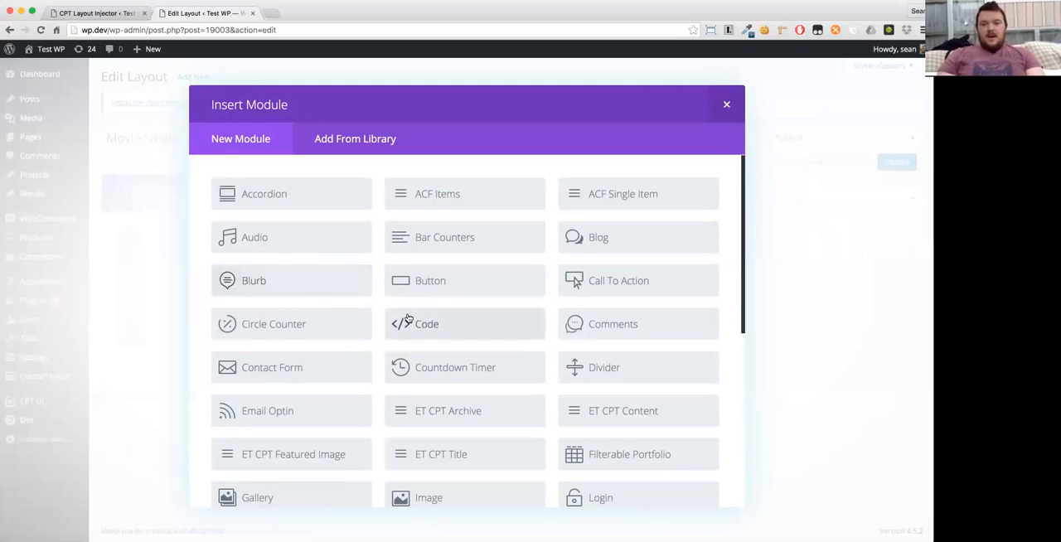
scroll(405, 320, down, 2)
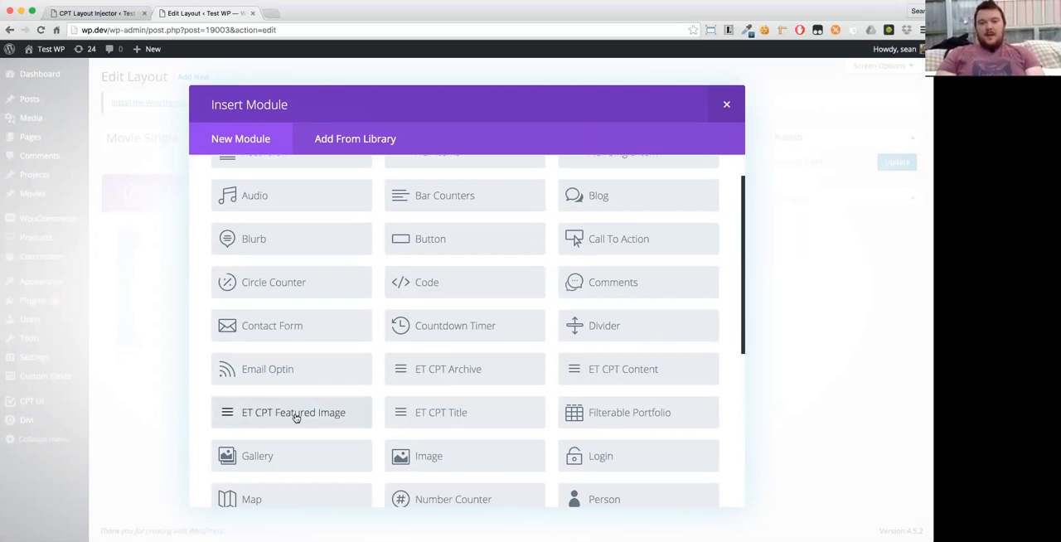
click(463, 403)
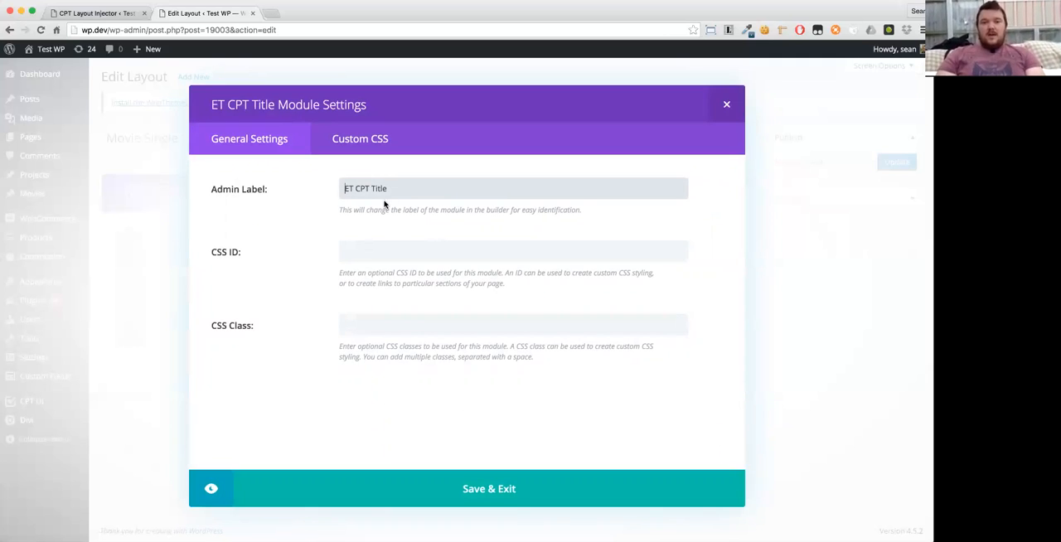
click(478, 497)
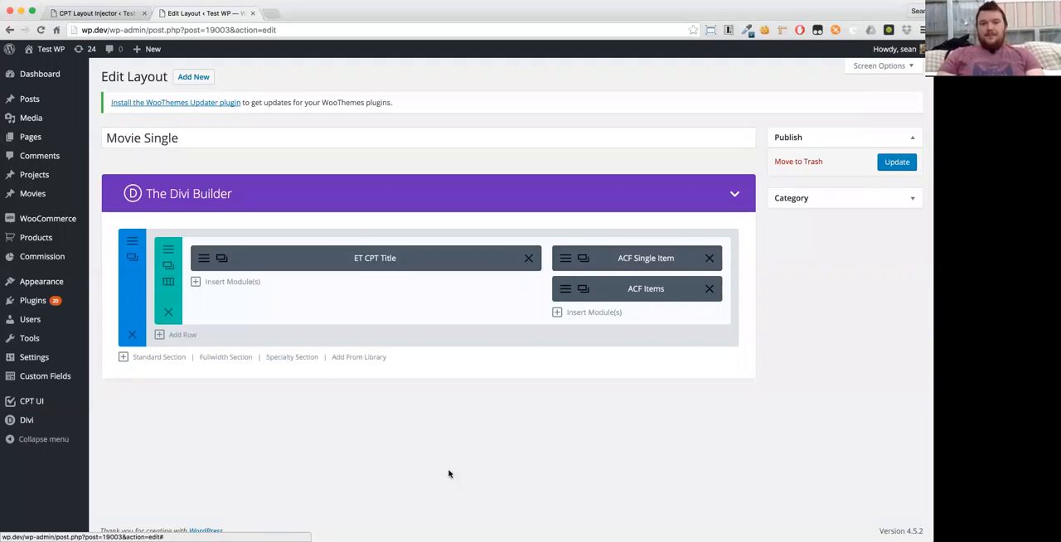
- Insert an ET CPT Content module below the ET CPT Title module with its default settings
click(211, 282)
scroll(530, 340, down, 2)
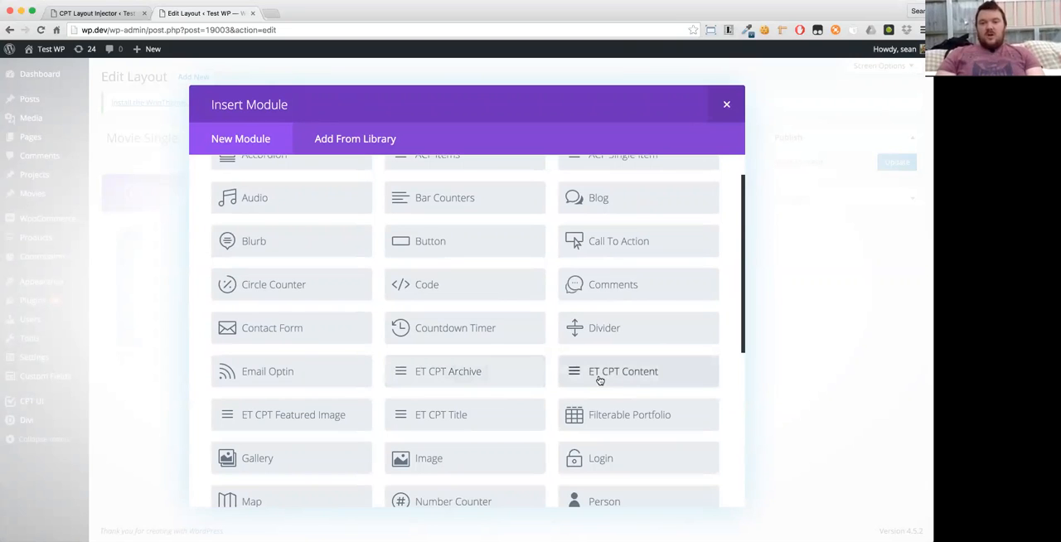
click(630, 375)
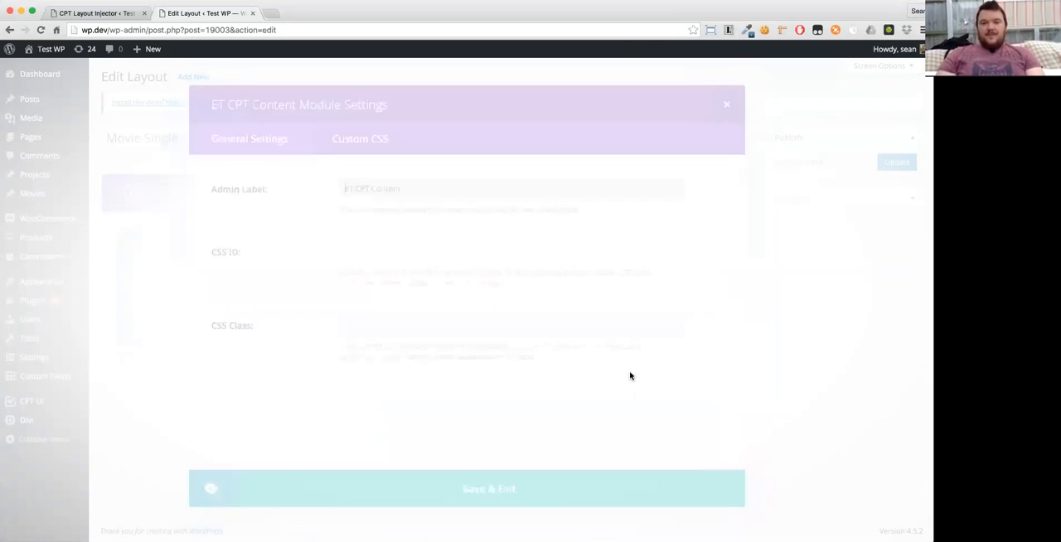
click(479, 489)
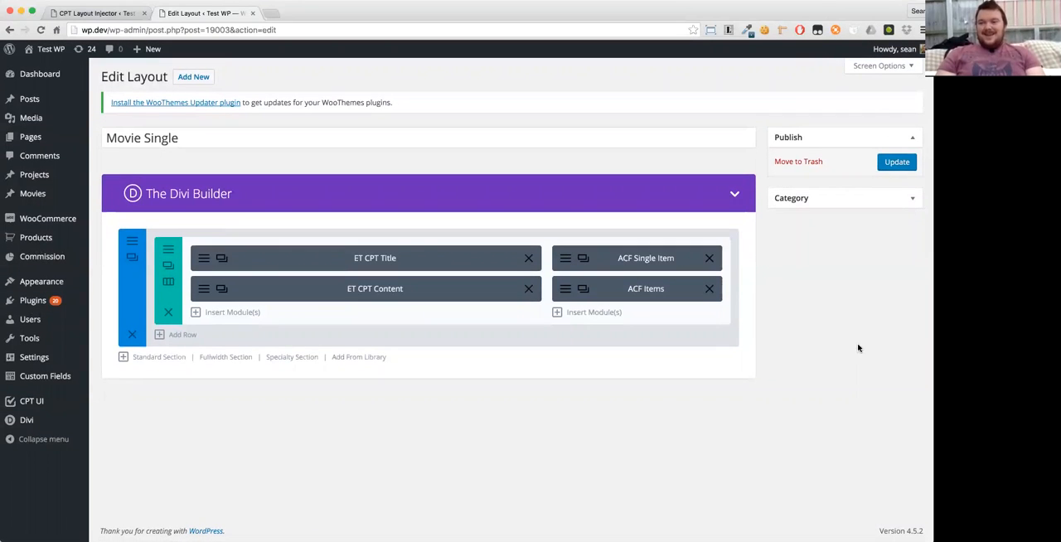
- Update the Movie Single layout and close the CPT Layout Injector browser tab
click(892, 170)
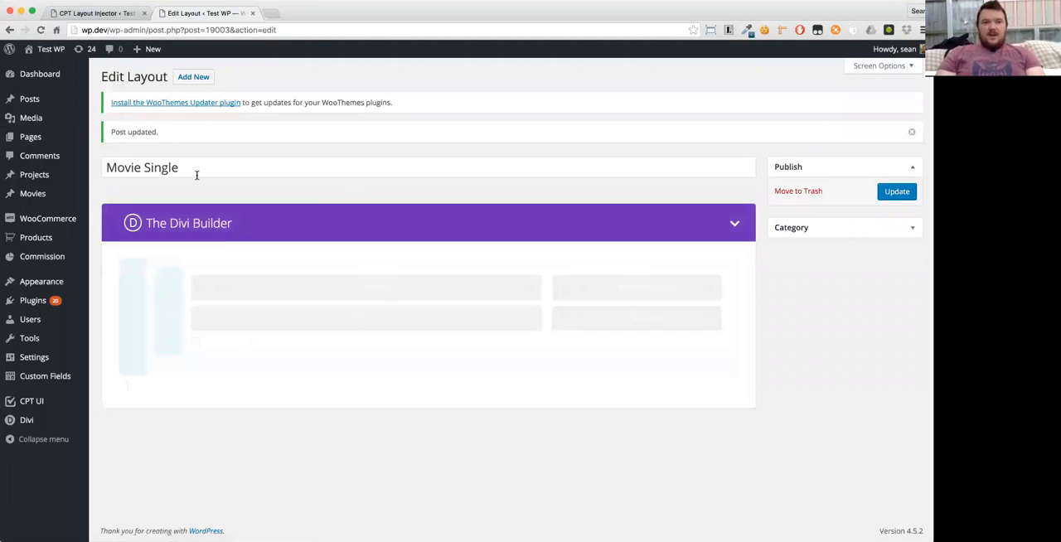
click(144, 15)
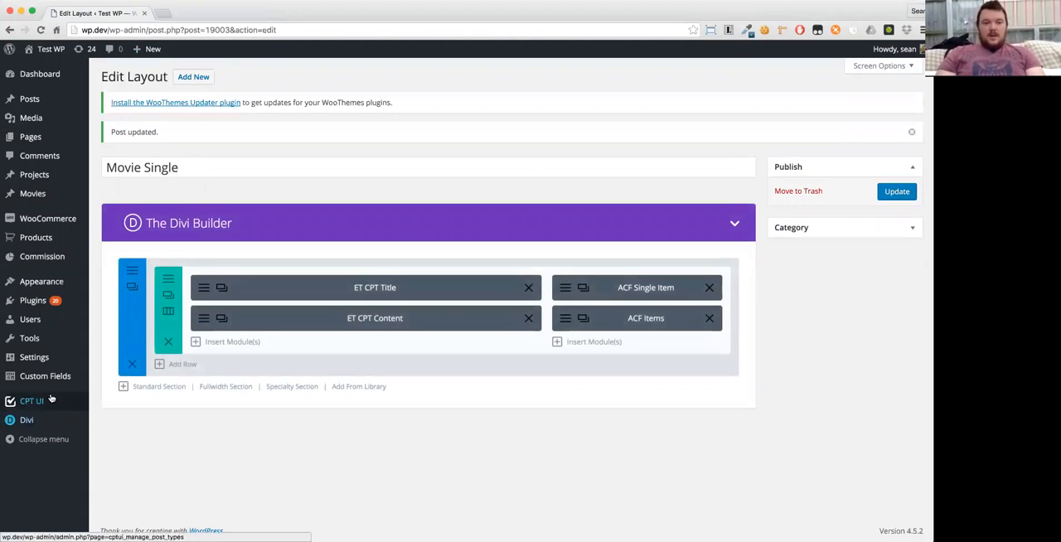
- Assign the Movie Single layout as the Single Template for Movies in the CPT Layout Injector settings and save
mouse_move(50, 357)
click(114, 448)
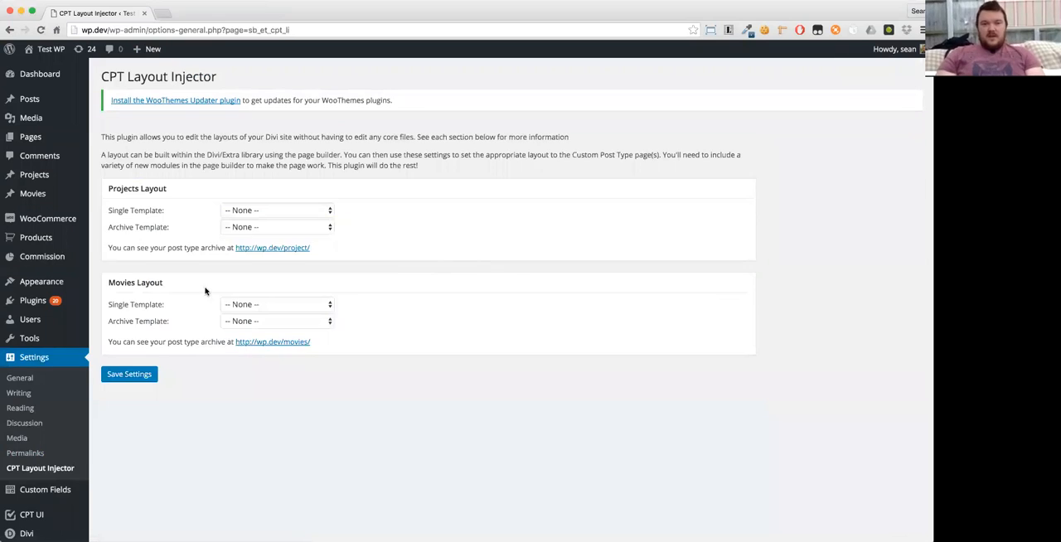
click(229, 309)
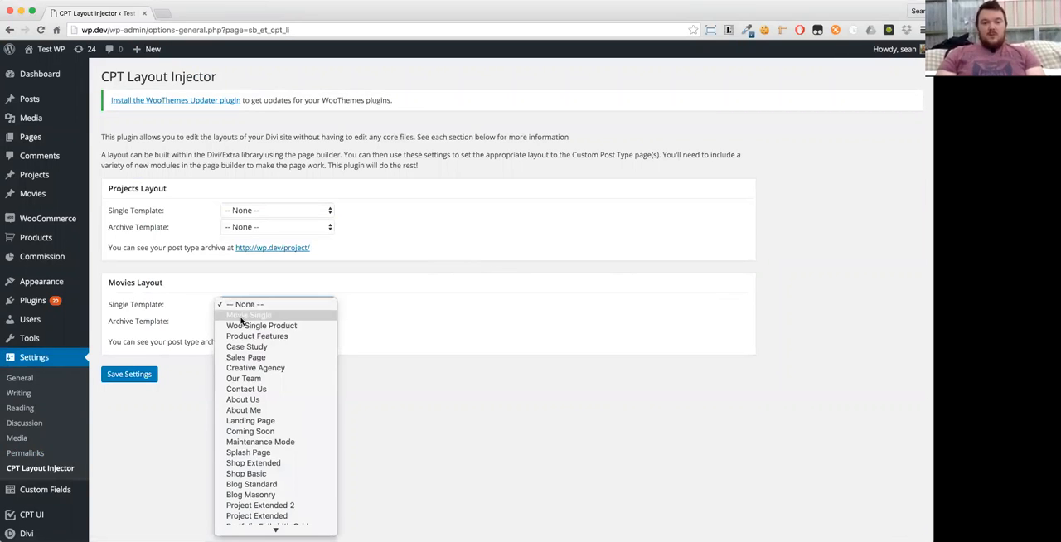
click(242, 321)
click(140, 375)
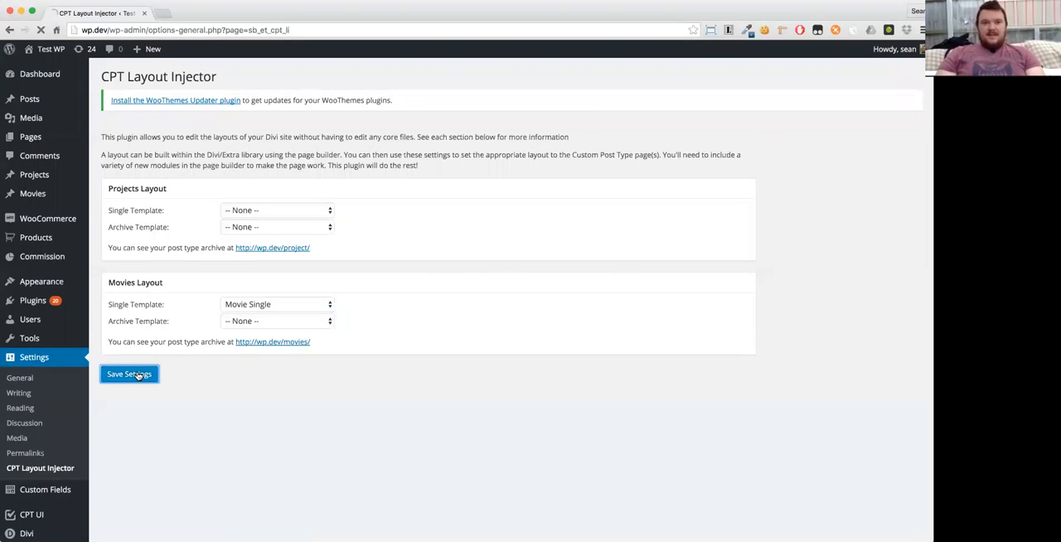
- Go to the Movies archive on the site and review the whole Star Wars movie page
click(249, 371)
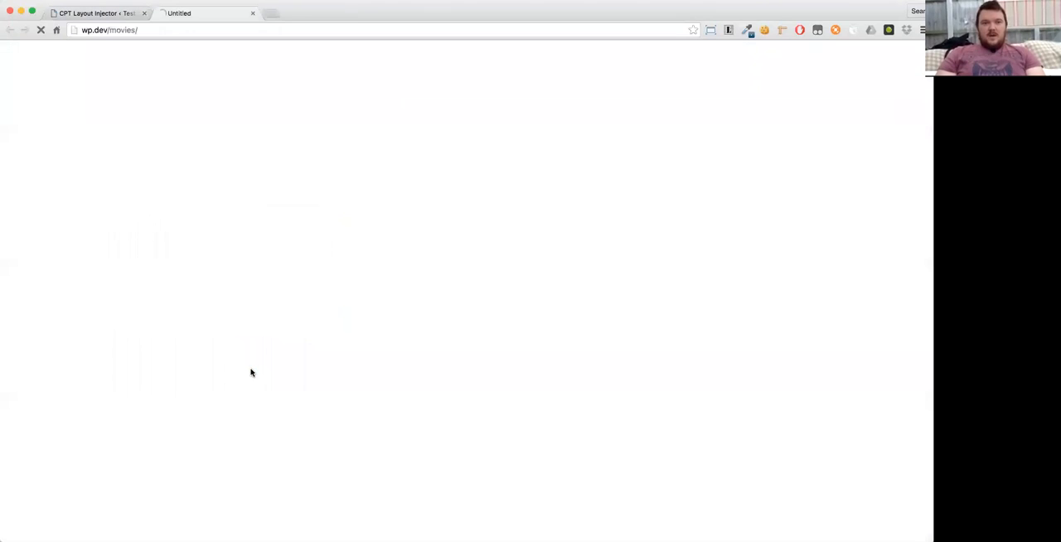
scroll(122, 240, down, 7)
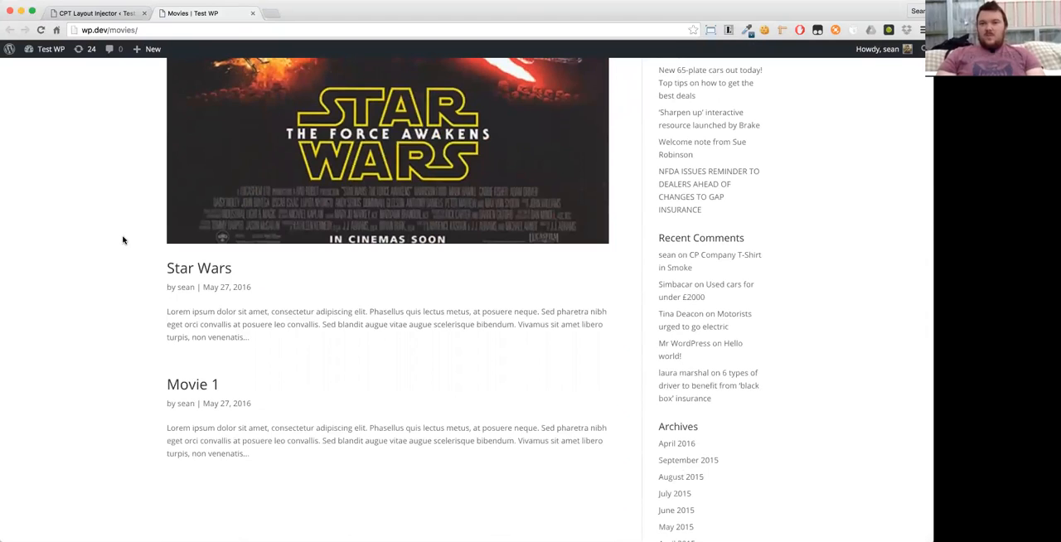
click(214, 276)
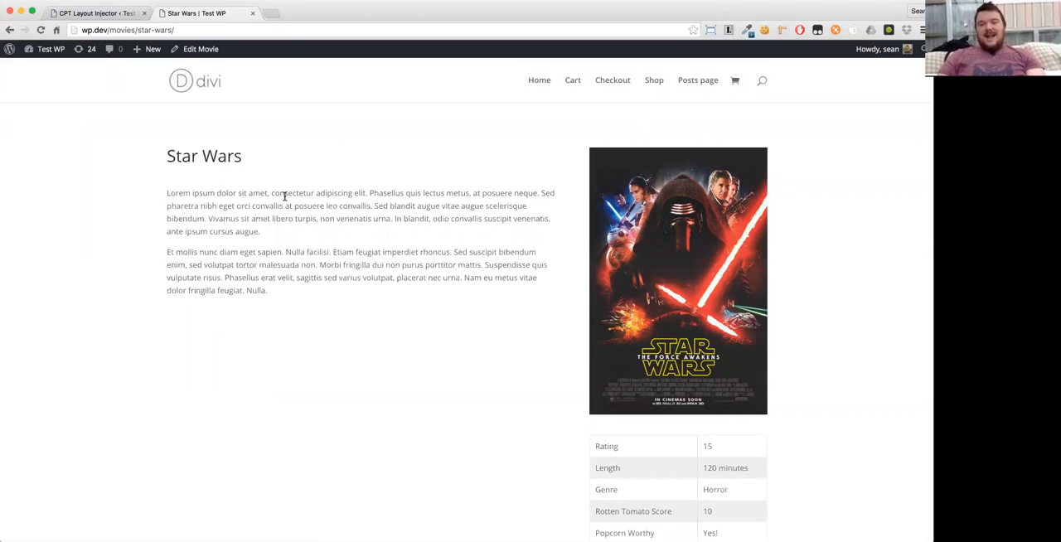
scroll(448, 222, down, 5)
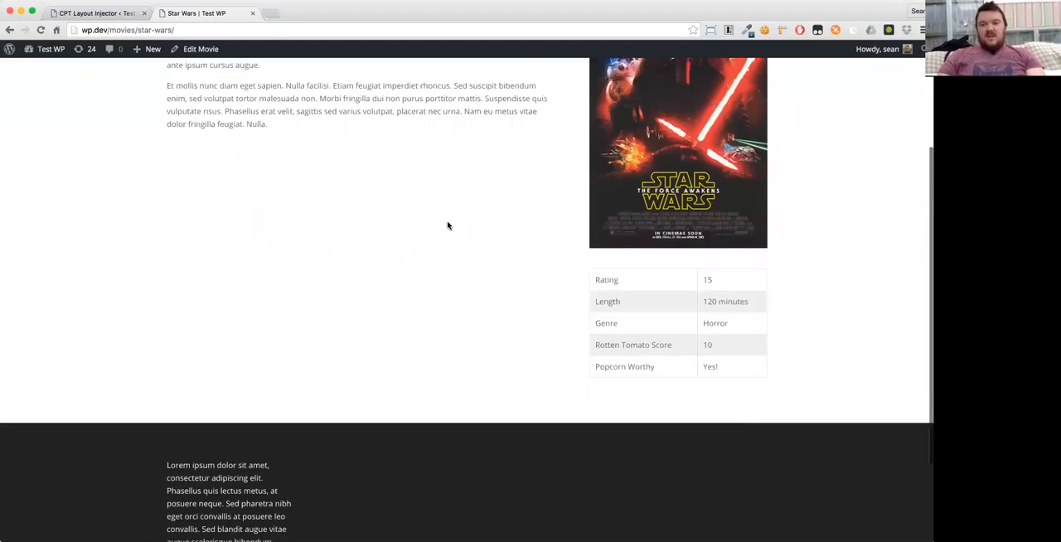
scroll(524, 239, up, 3)
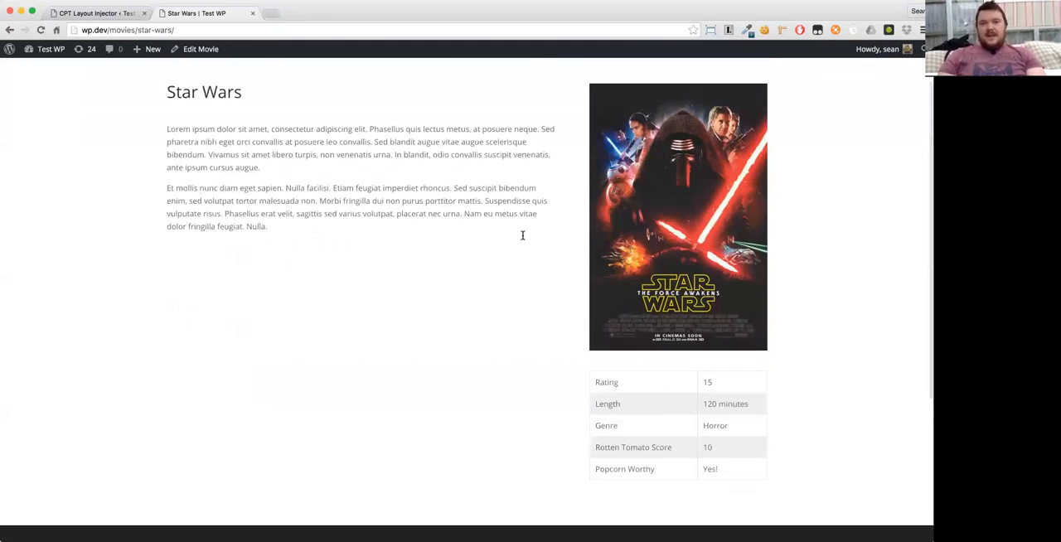
- Return to the WordPress admin and reopen the Movie Single layout from the Divi Library
click(93, 14)
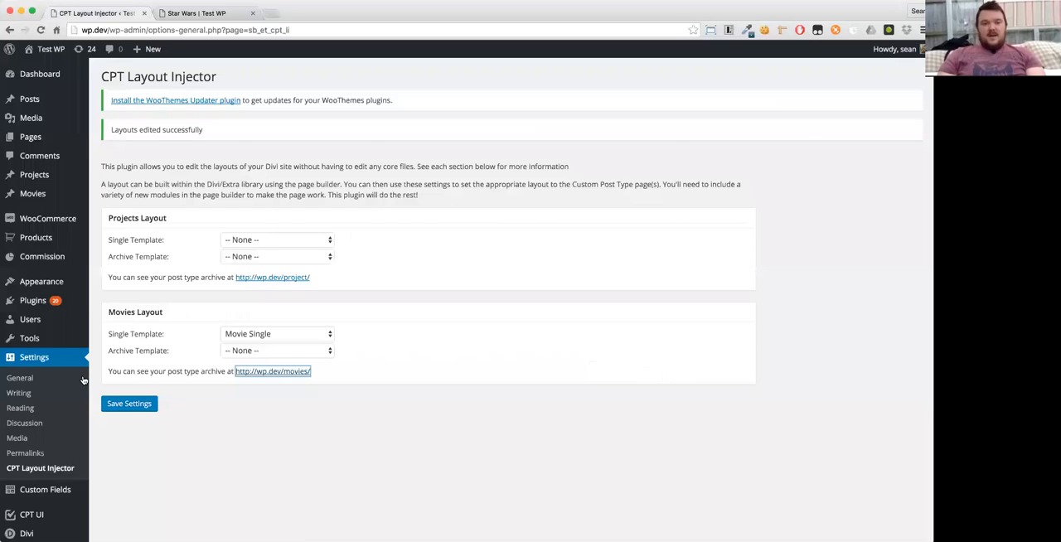
scroll(45, 498, down, 1)
mouse_move(58, 510)
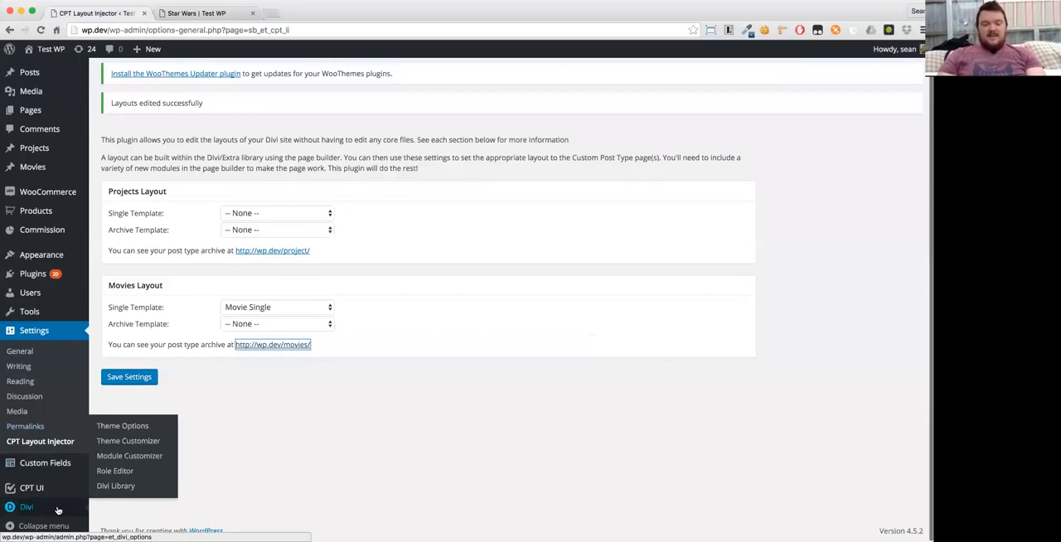
click(106, 489)
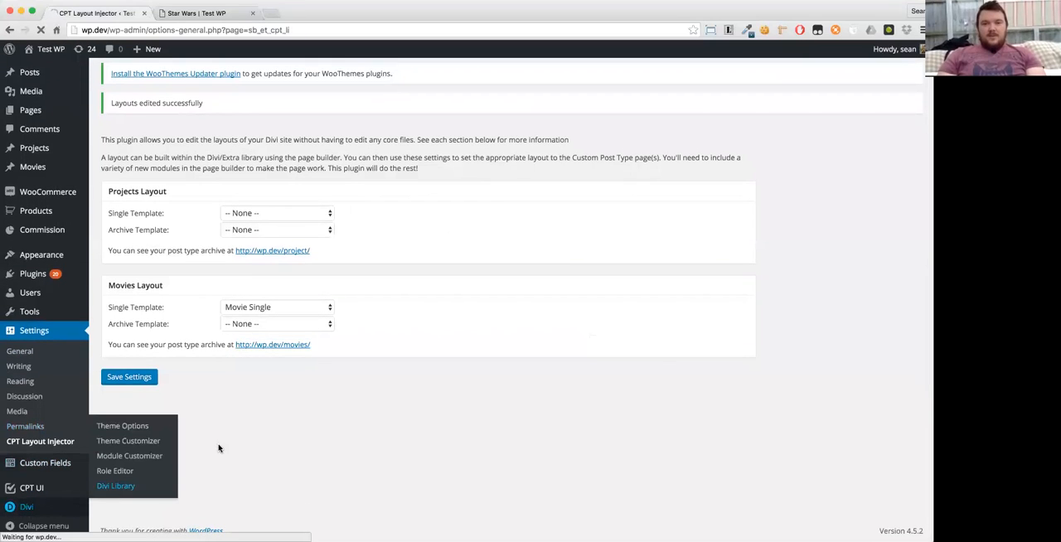
click(150, 216)
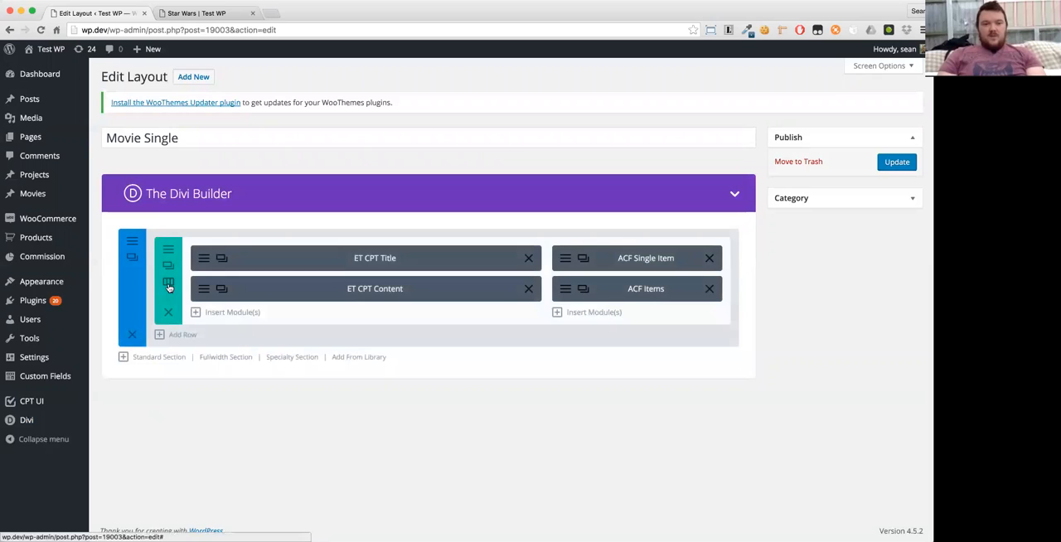
- Change the row to three 1/3 columns and move the ACF Single Item module into the empty third column
click(168, 284)
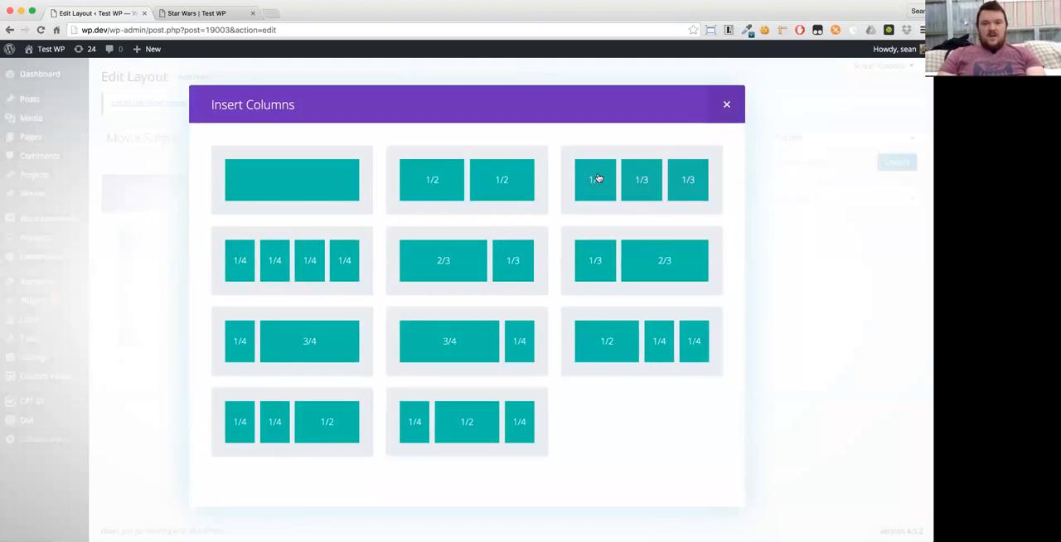
click(596, 177)
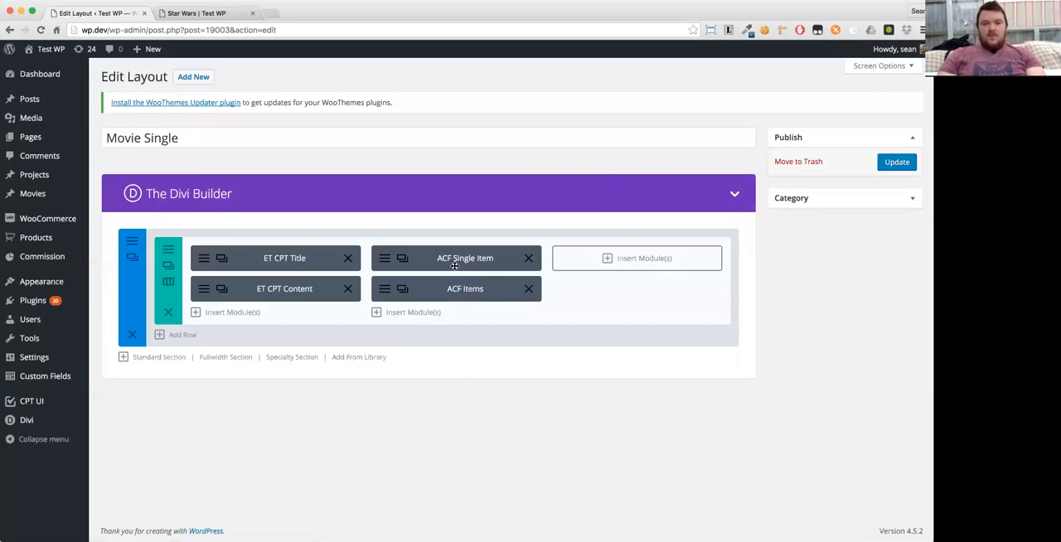
drag(454, 265, 630, 258)
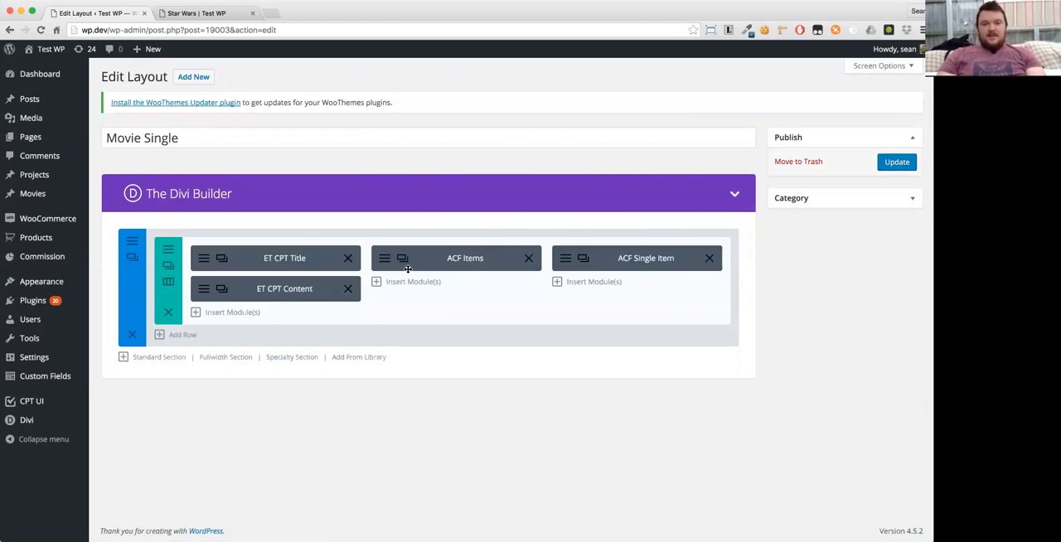
- Add a full-width row holding the ET CPT Title module, place it above the three-column row, and update the layout
click(181, 334)
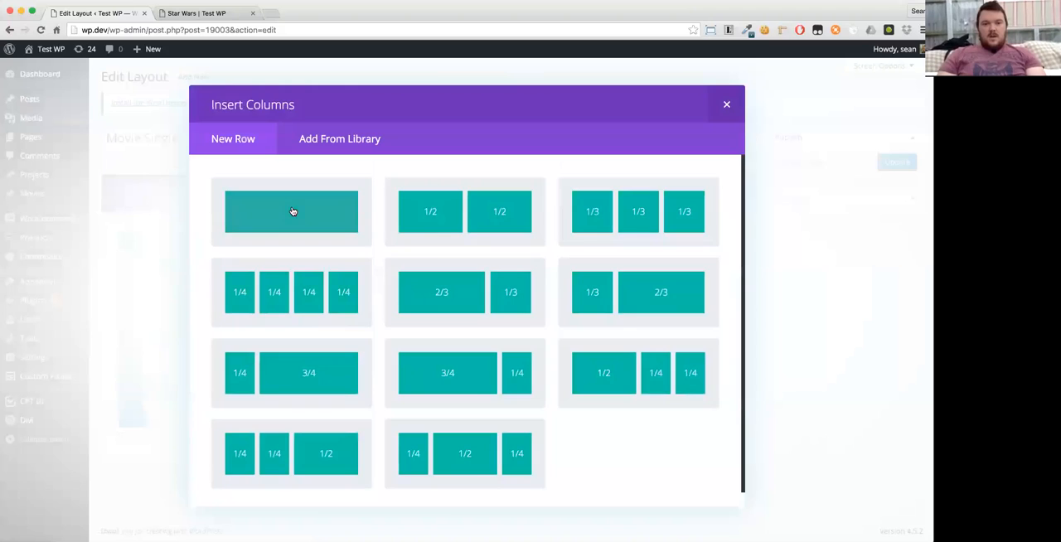
click(292, 211)
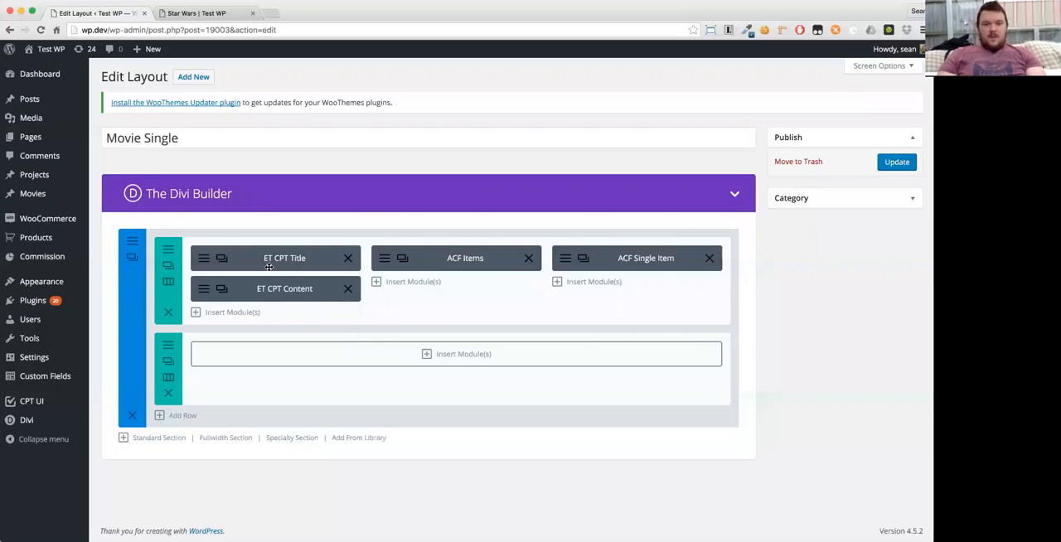
drag(280, 265, 295, 375)
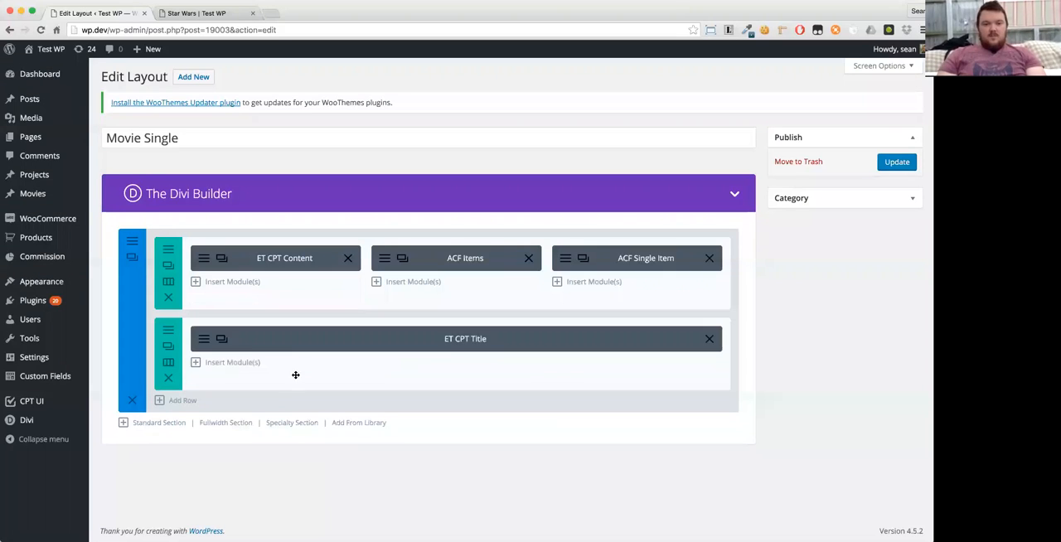
drag(295, 341, 292, 267)
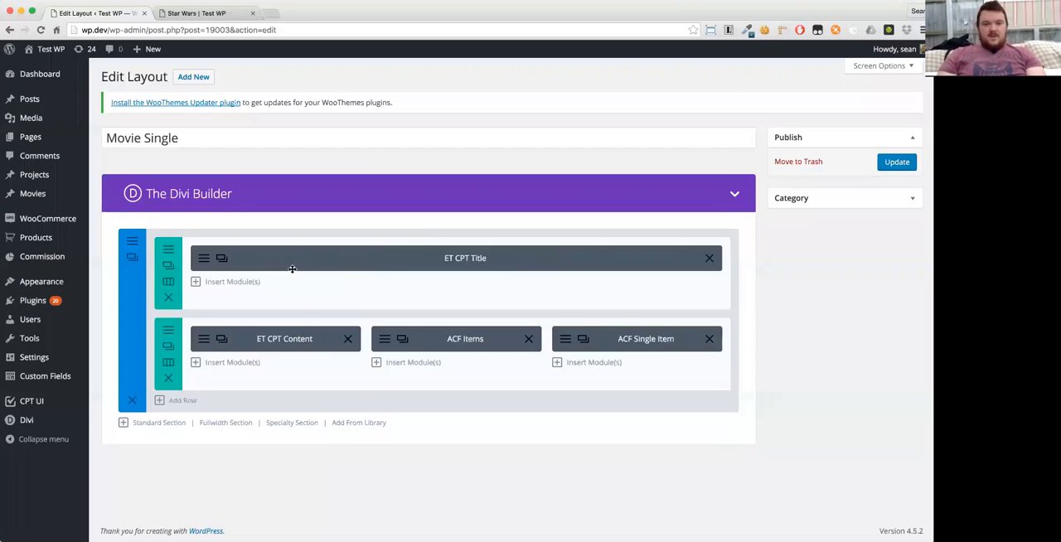
click(895, 163)
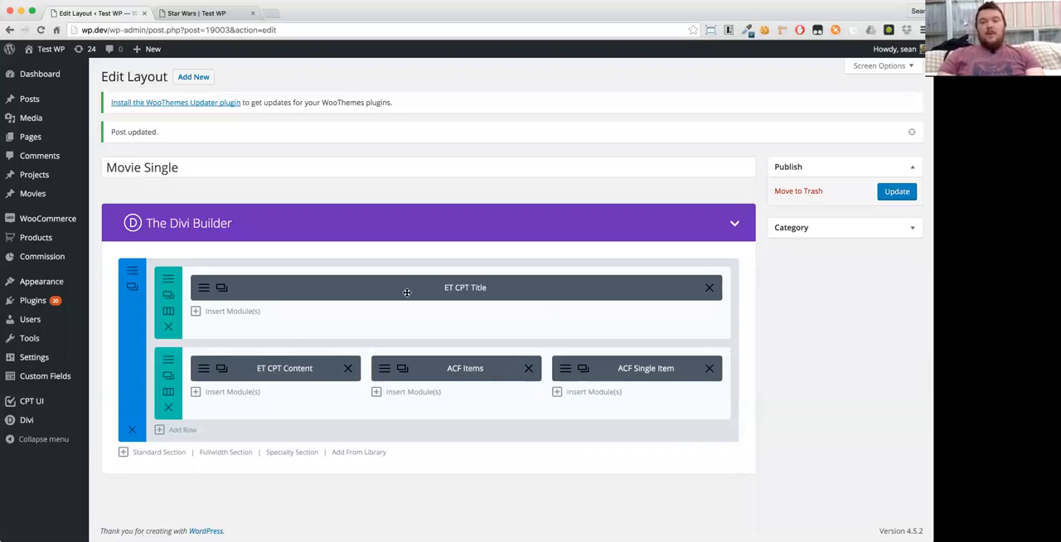
- Look through the modules available for insertion below the ET CPT Content module, without adding any
click(249, 390)
scroll(523, 329, down, 5)
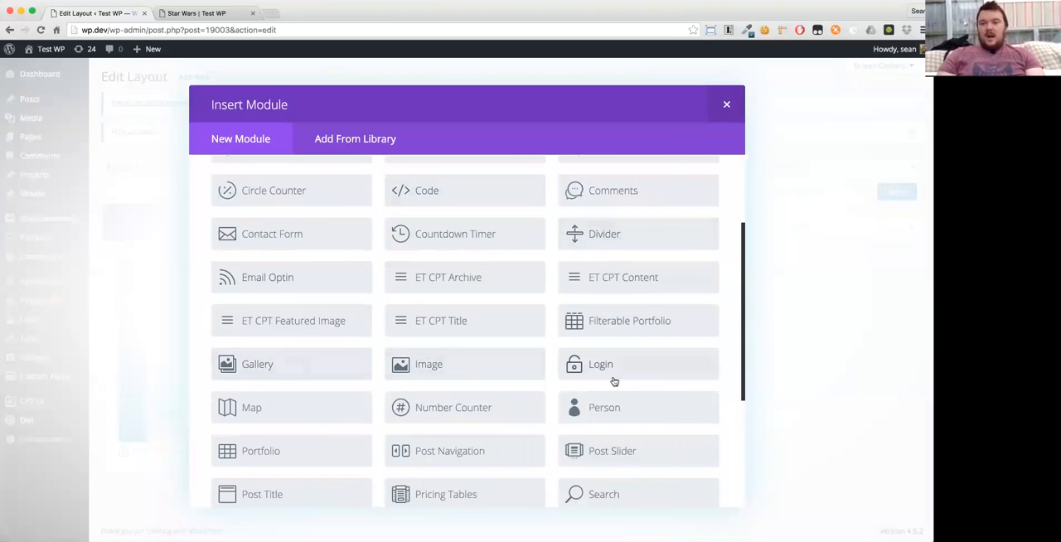
click(763, 231)
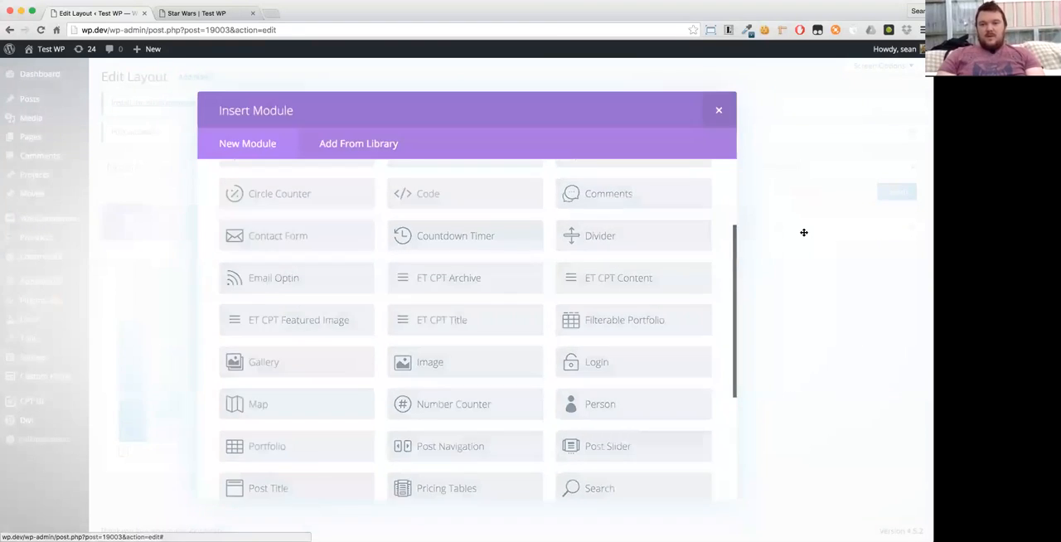
- Update the Movie Single layout again and reload the Star Wars page to check the new arrangement
click(889, 194)
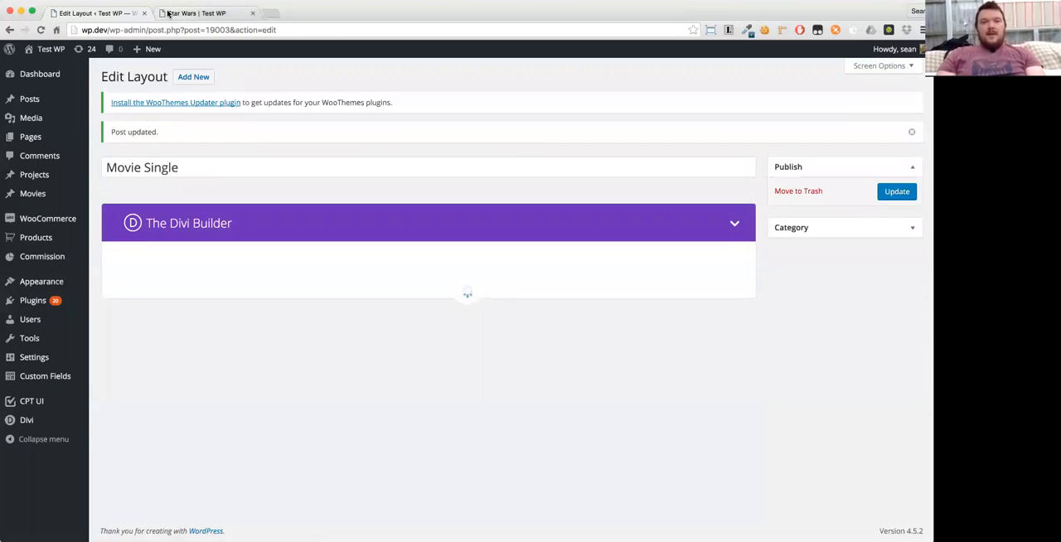
click(169, 14)
key(super+r)
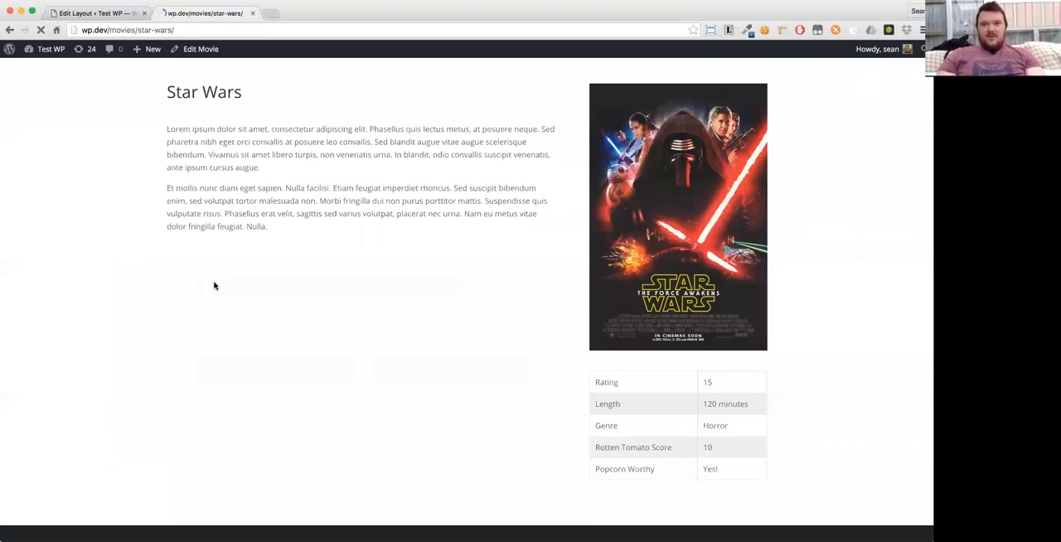
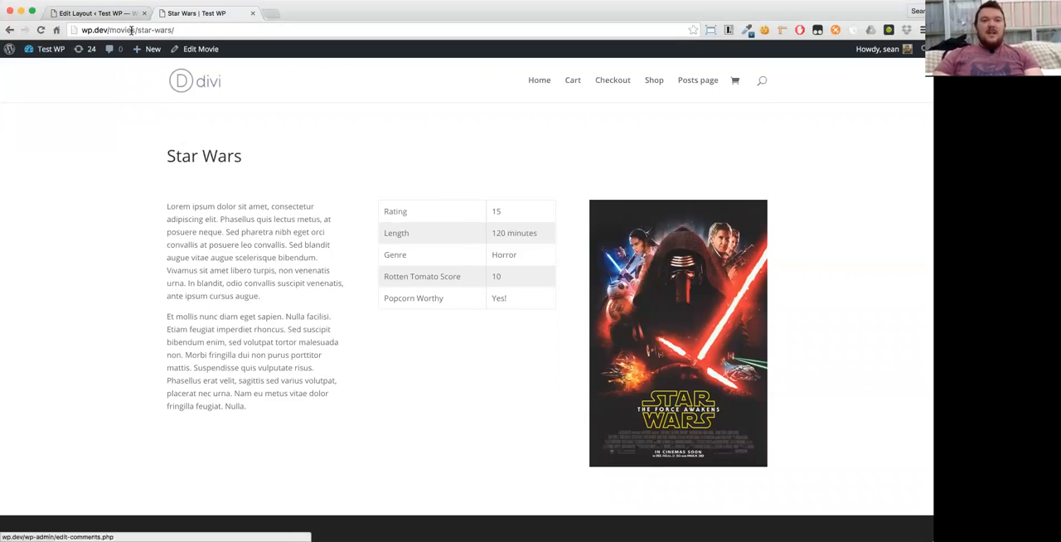
- Open the movies archive at wp.dev/movies/, look over its listing, and close that page
drag(135, 30, 175, 30)
key(BackSpace)
key(Return)
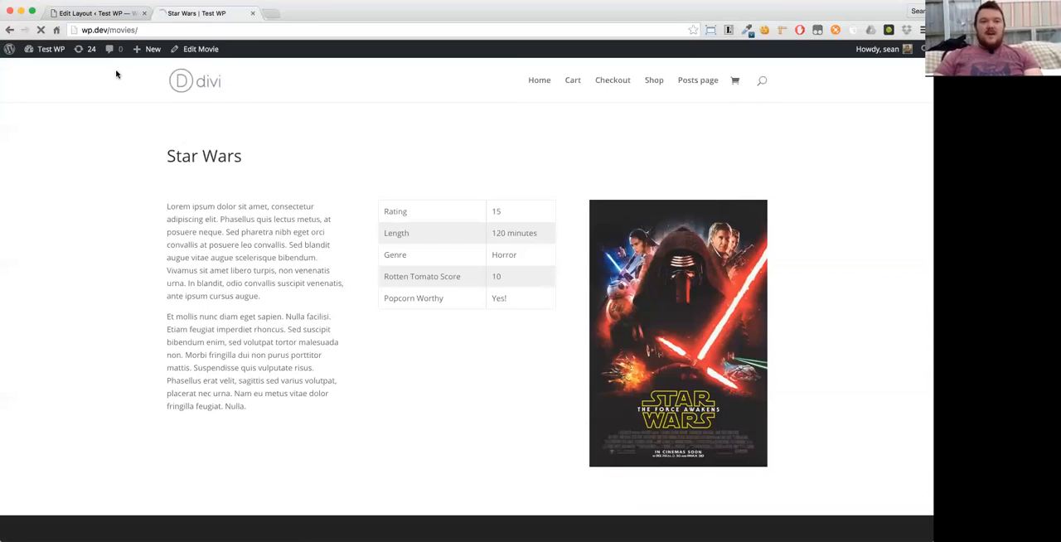
scroll(107, 260, down, 15)
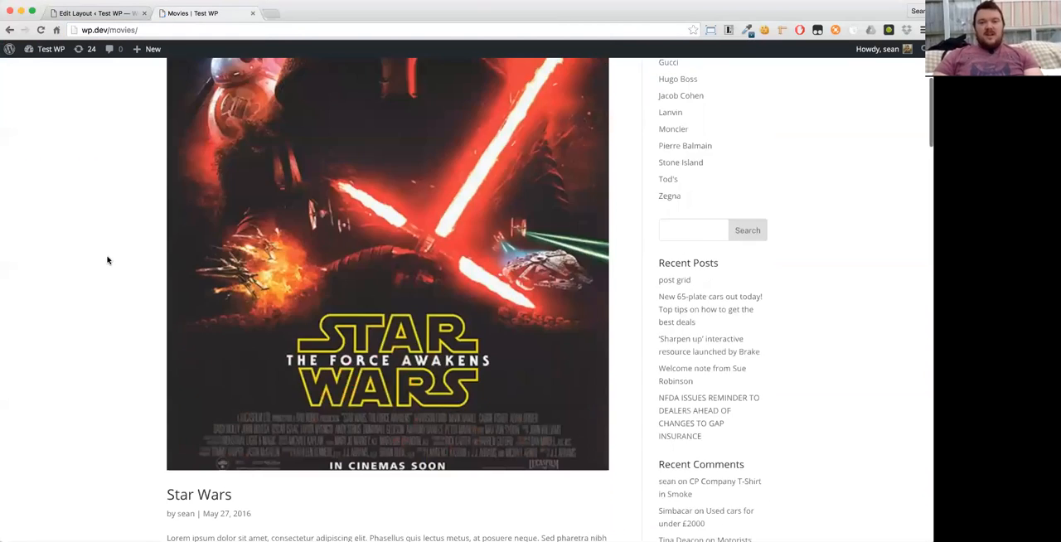
scroll(107, 260, up, 8)
scroll(106, 260, up, 10)
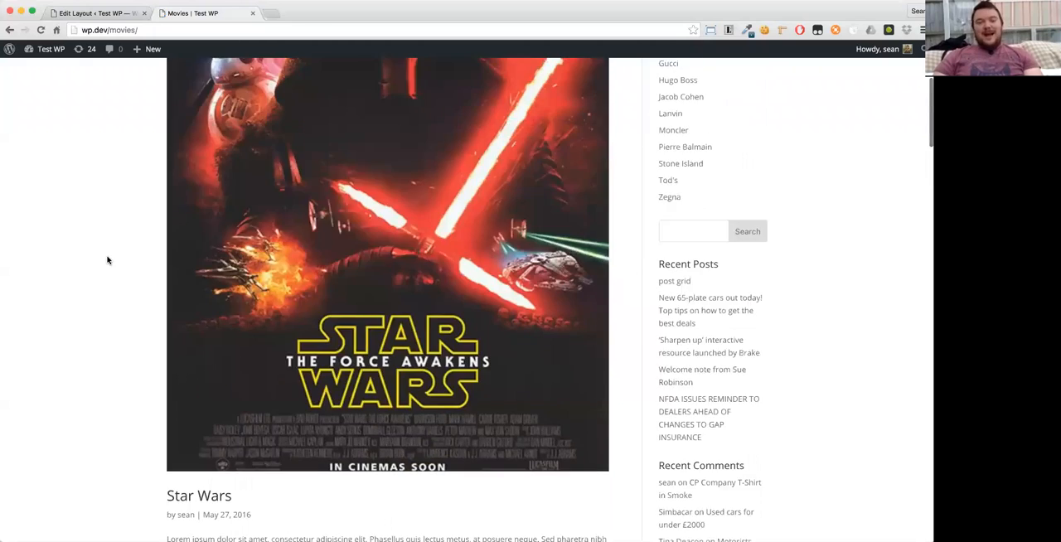
click(252, 13)
- Create a new Divi Library template named Movie Archive with the template type Layout
mouse_move(81, 409)
mouse_move(45, 424)
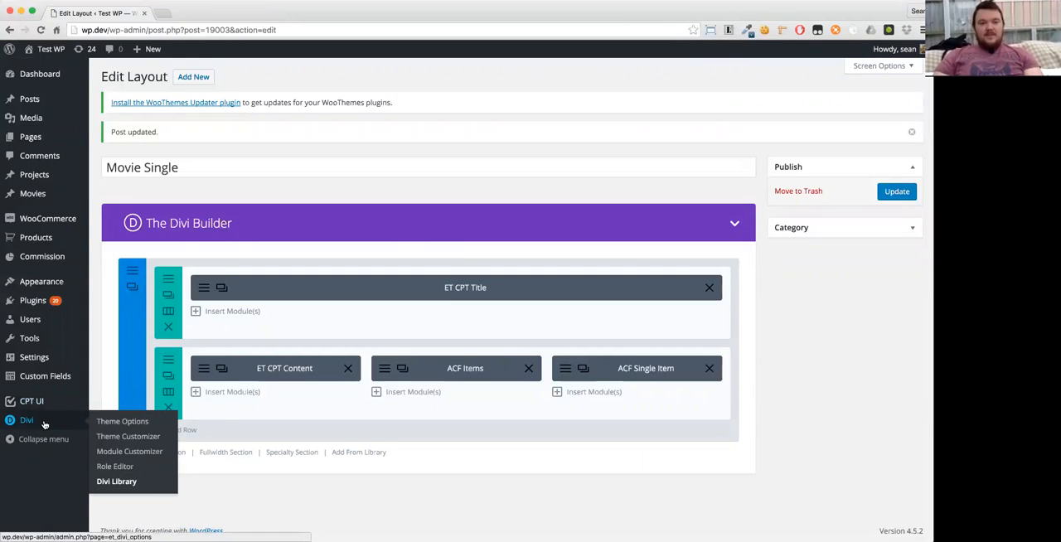
click(109, 483)
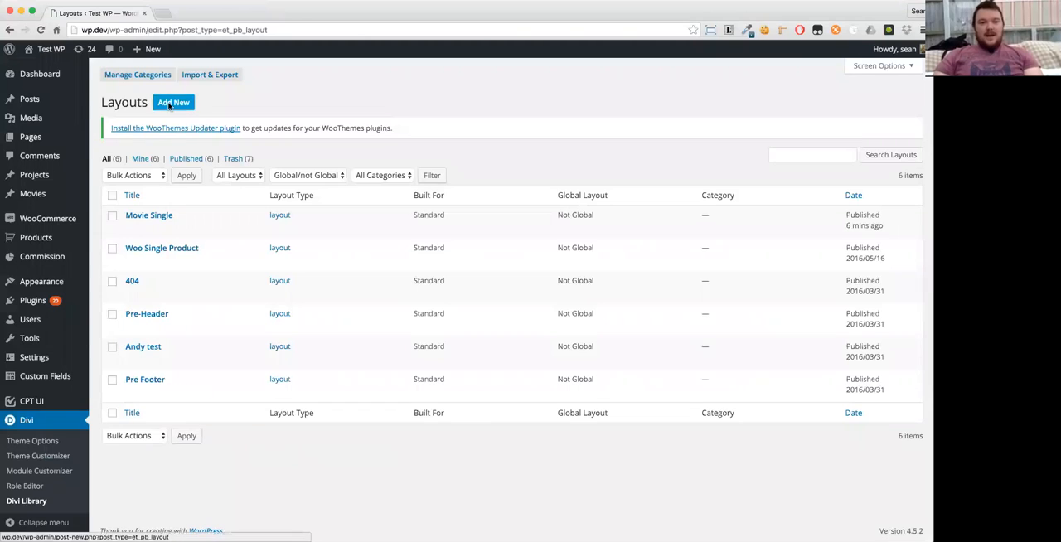
click(170, 104)
click(421, 231)
text(Movie Archive)
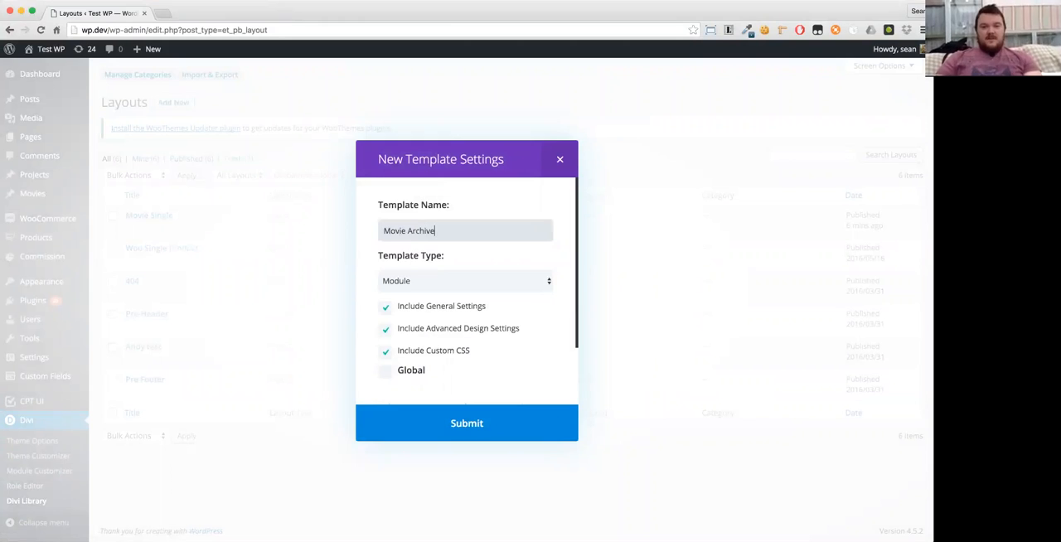
click(429, 289)
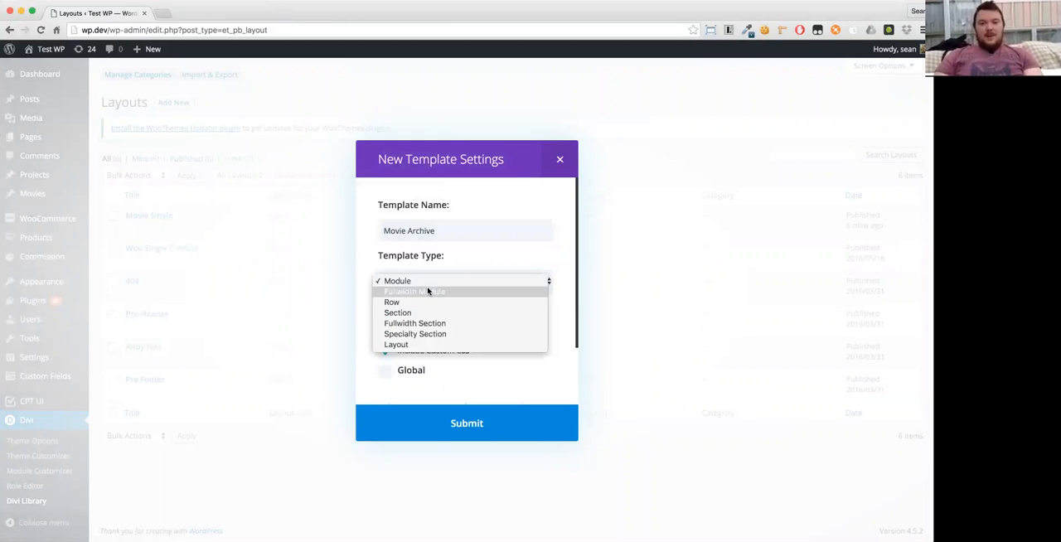
click(425, 345)
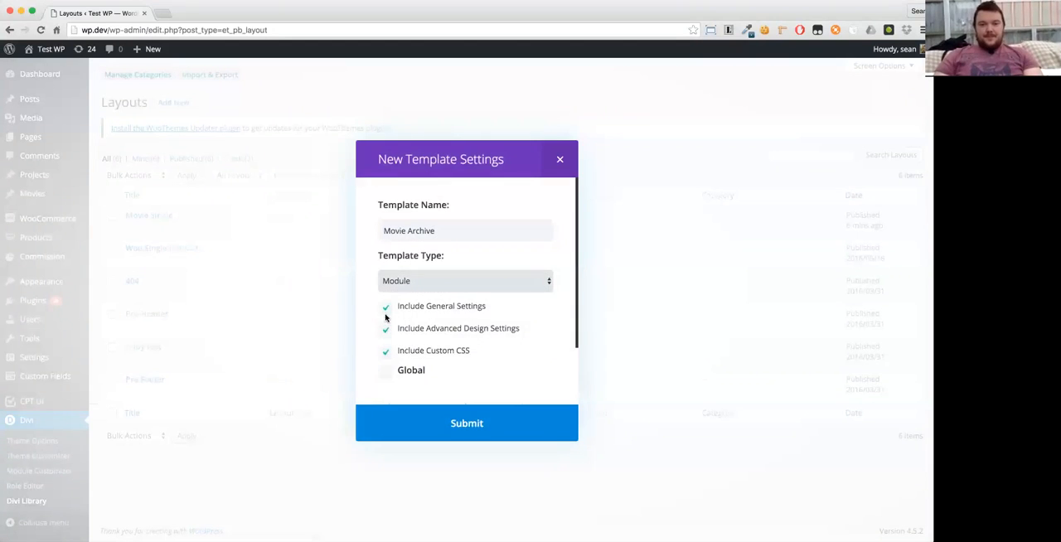
click(469, 425)
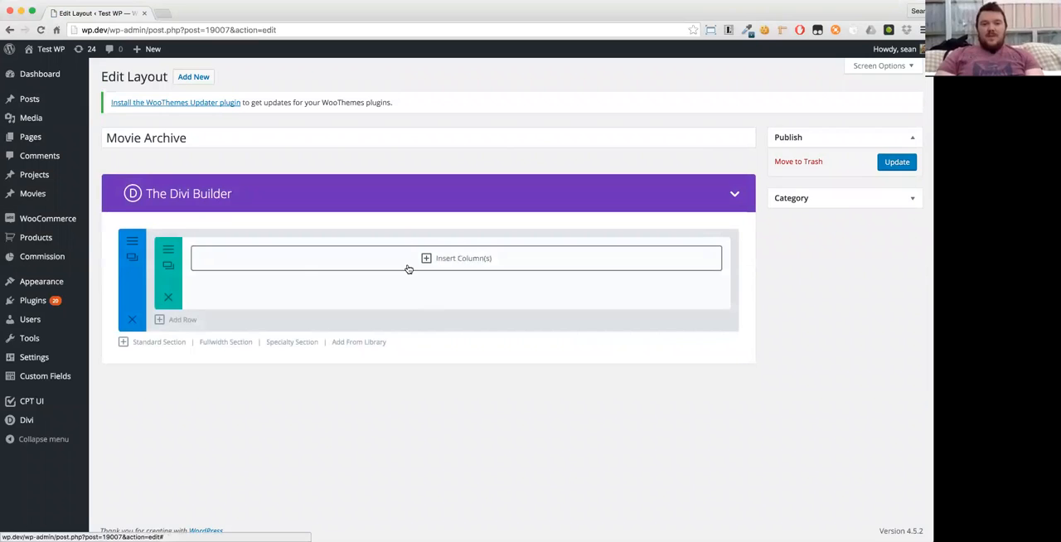
- Give the empty row a single full-width column and try adding a Blog module to it
click(409, 269)
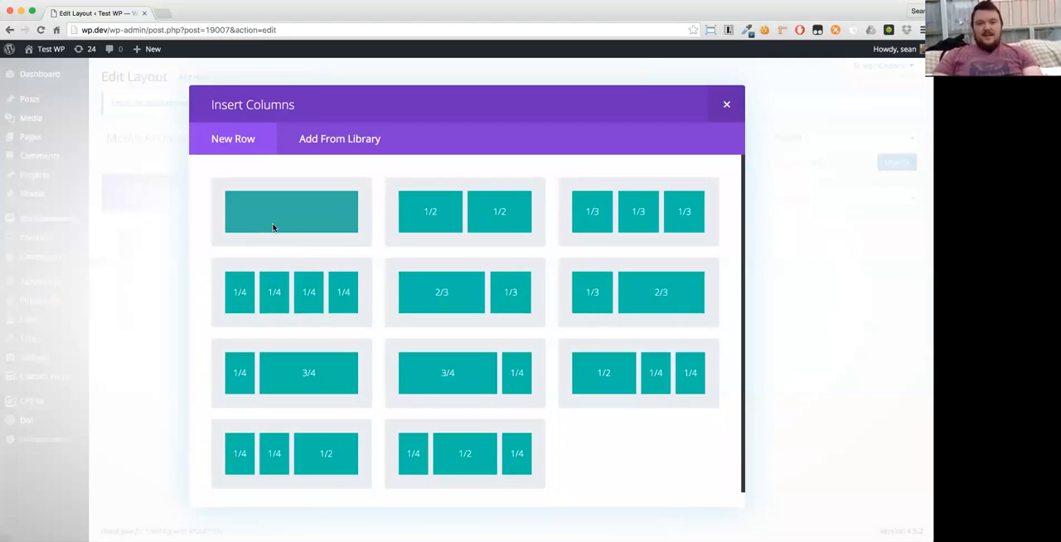
click(273, 227)
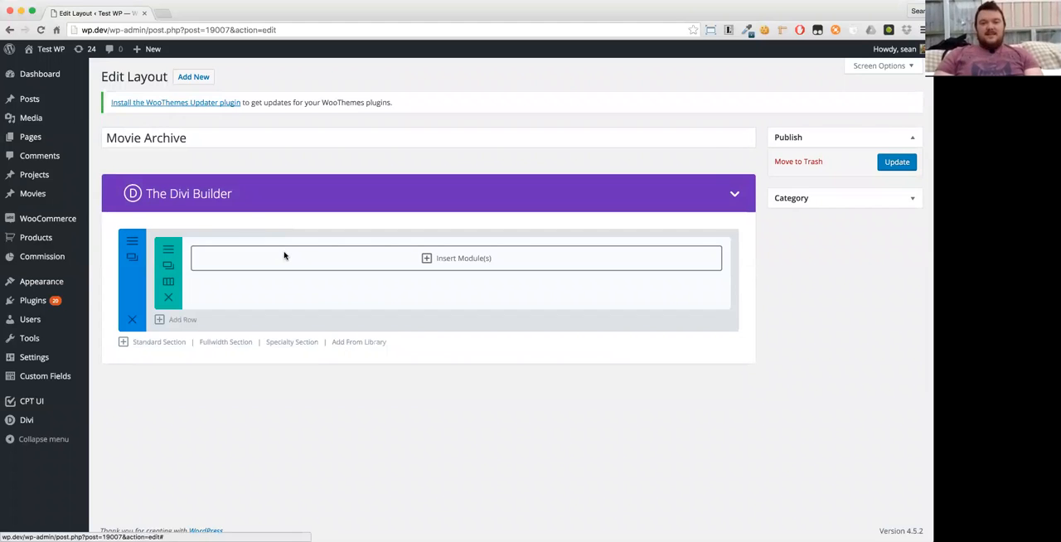
click(284, 255)
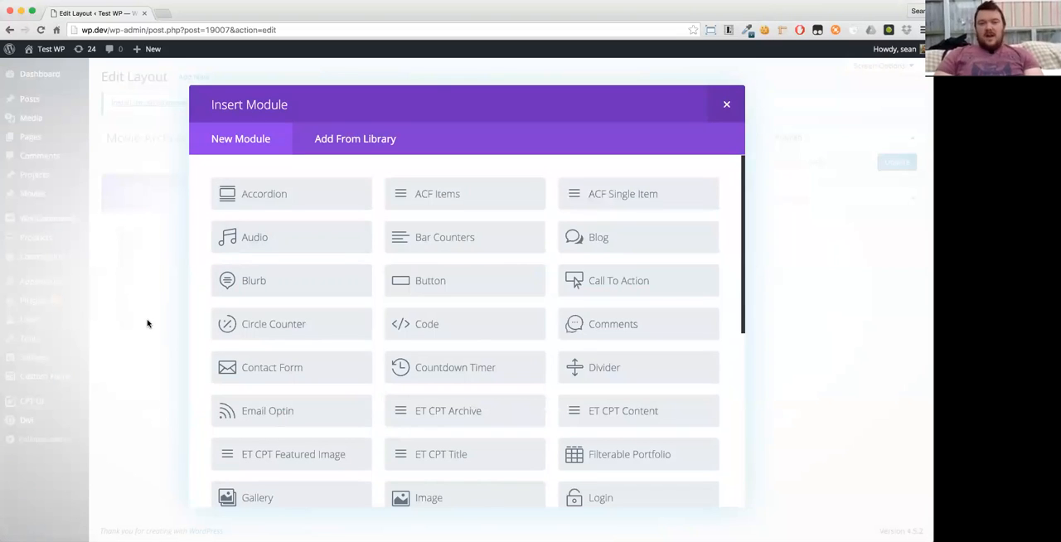
click(598, 240)
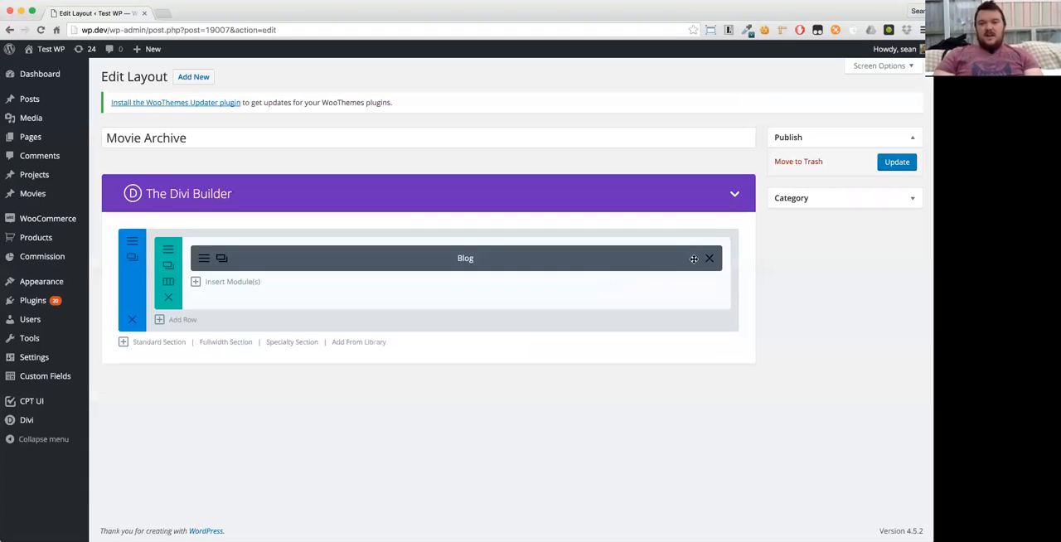
click(707, 260)
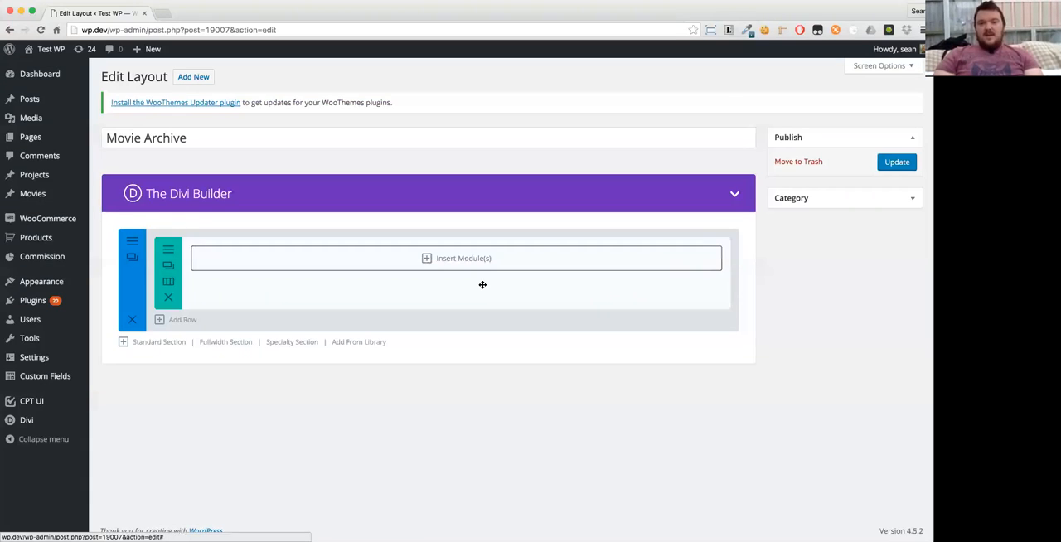
- Insert an ET CPT Archive module into the full-width column
click(410, 256)
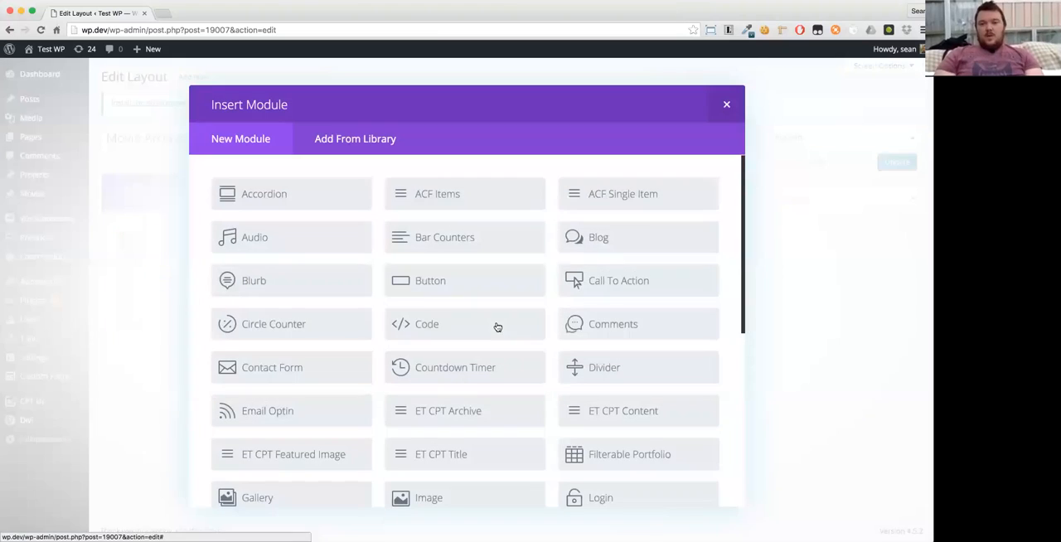
scroll(495, 326, down, 2)
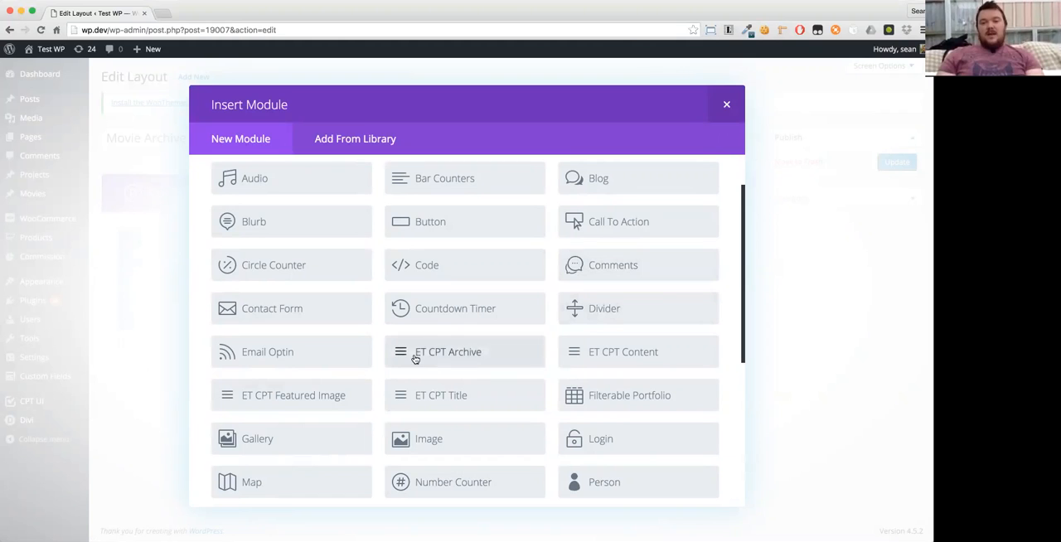
click(471, 356)
- Look through the general settings of the ET CPT Archive module, from post type down to content display
scroll(523, 323, down, 5)
scroll(523, 323, down, 3)
scroll(523, 323, up, 10)
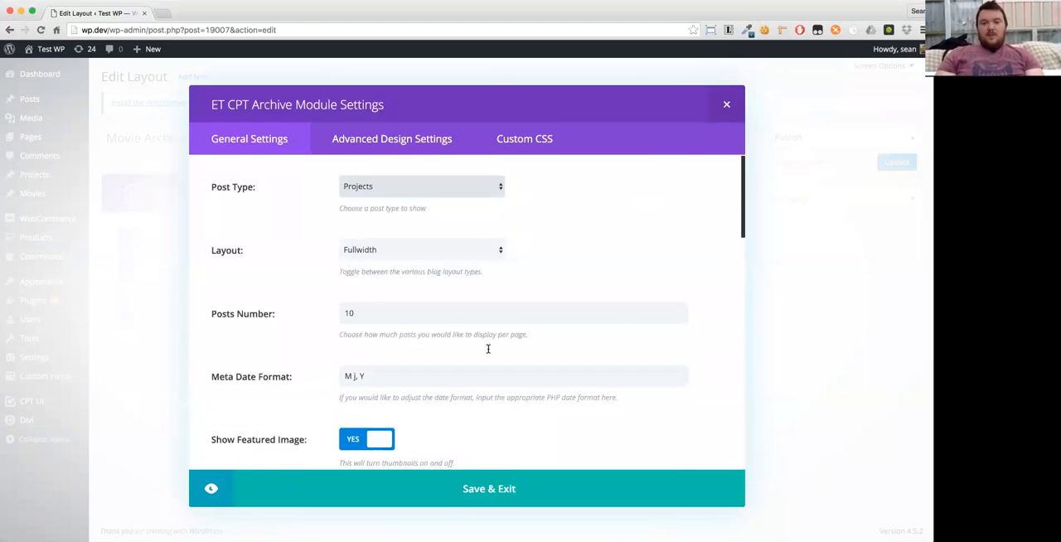
scroll(488, 349, down, 2)
scroll(487, 349, up, 2)
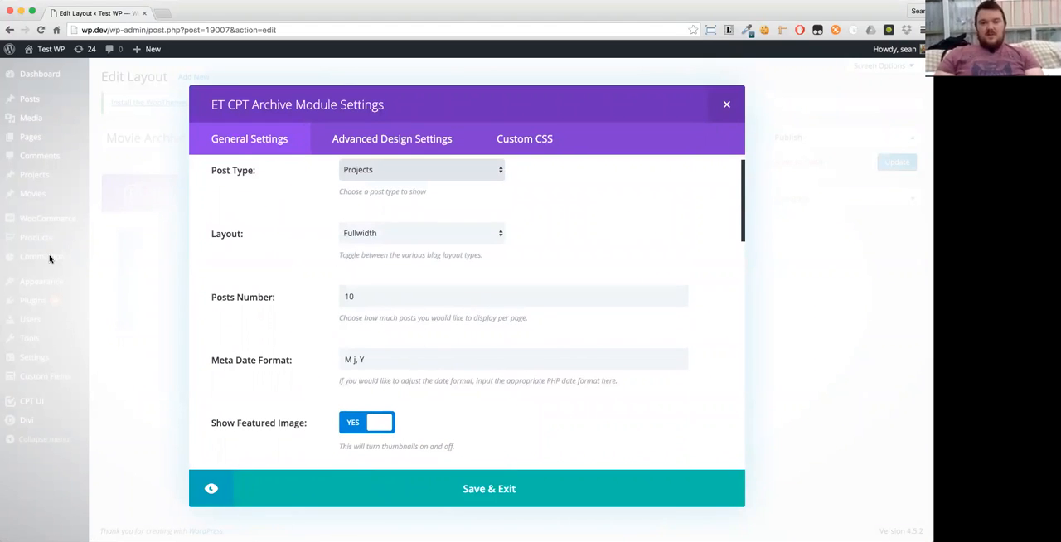
scroll(317, 329, up, 1)
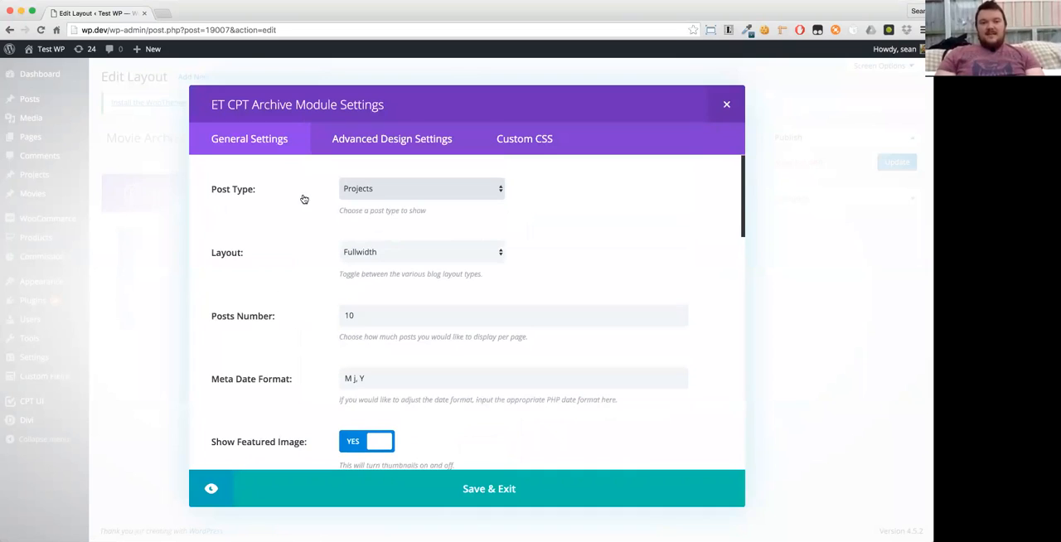
scroll(462, 265, down, 3)
scroll(304, 375, down, 1)
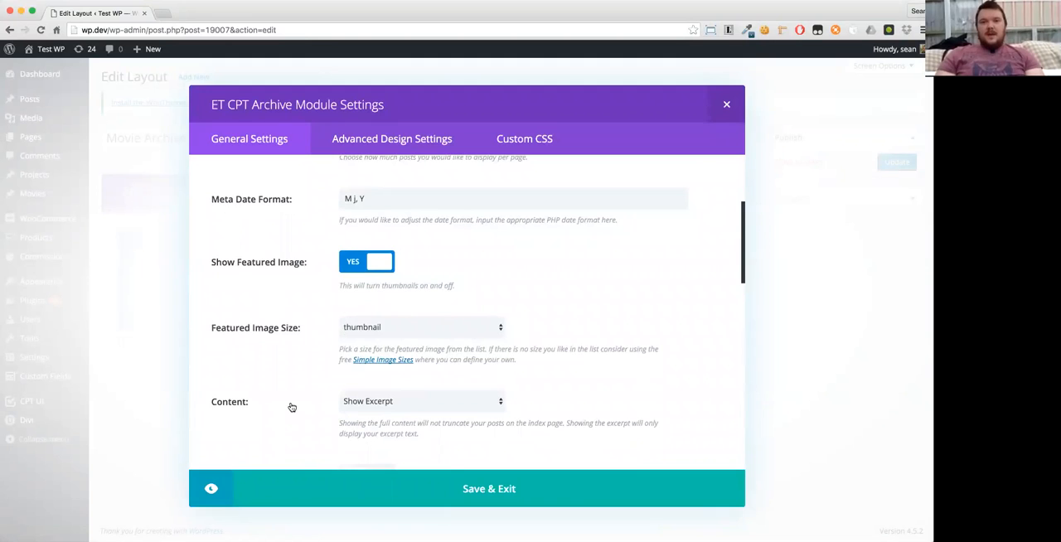
scroll(291, 407, up, 4)
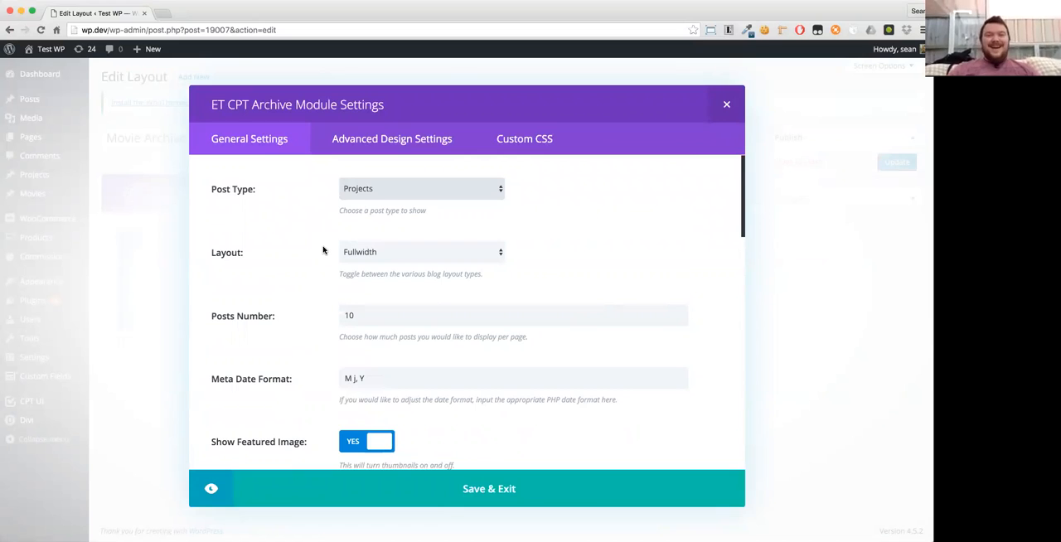
- Set the archive module's post type to Movies and its layout to Grid
click(352, 188)
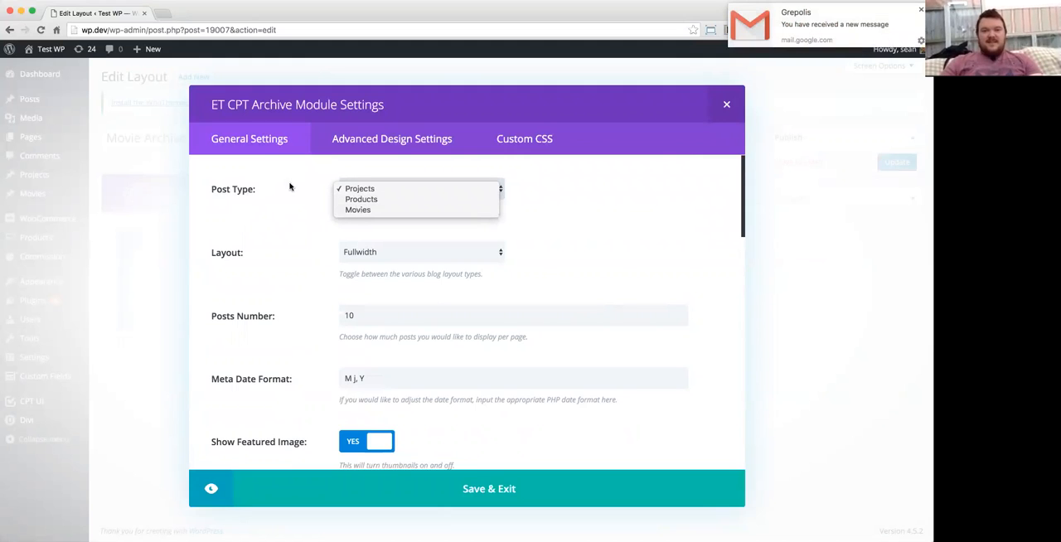
click(357, 212)
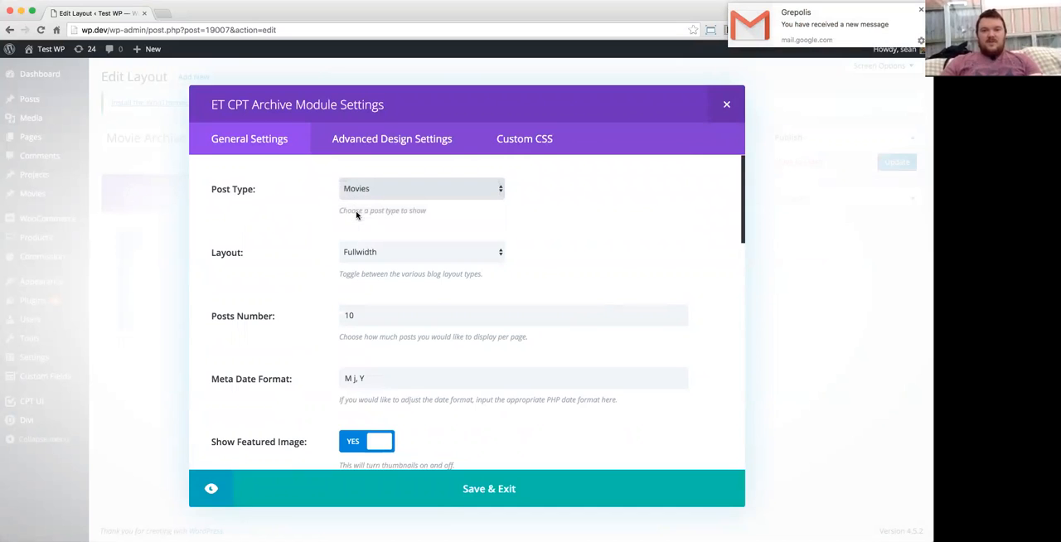
click(346, 257)
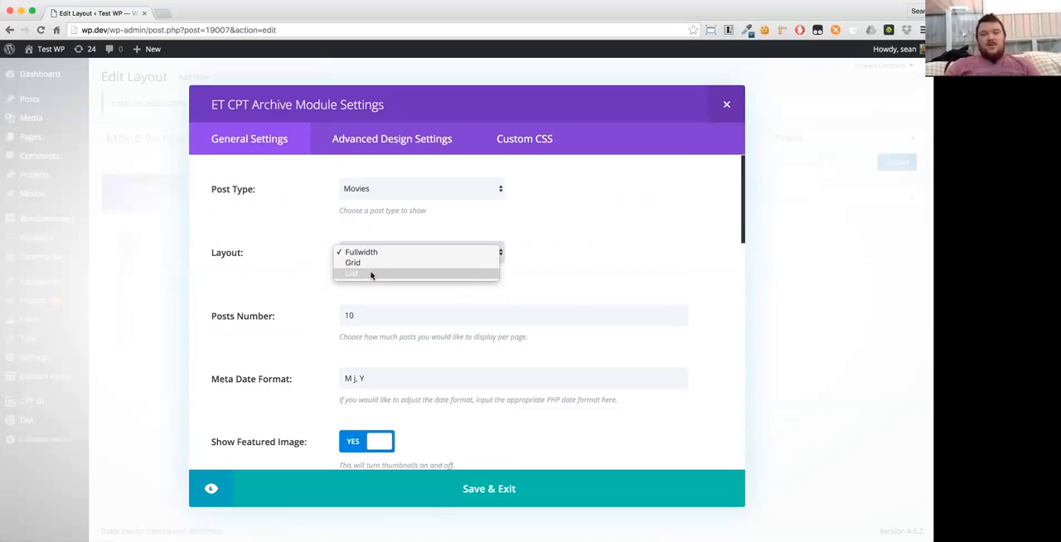
click(322, 261)
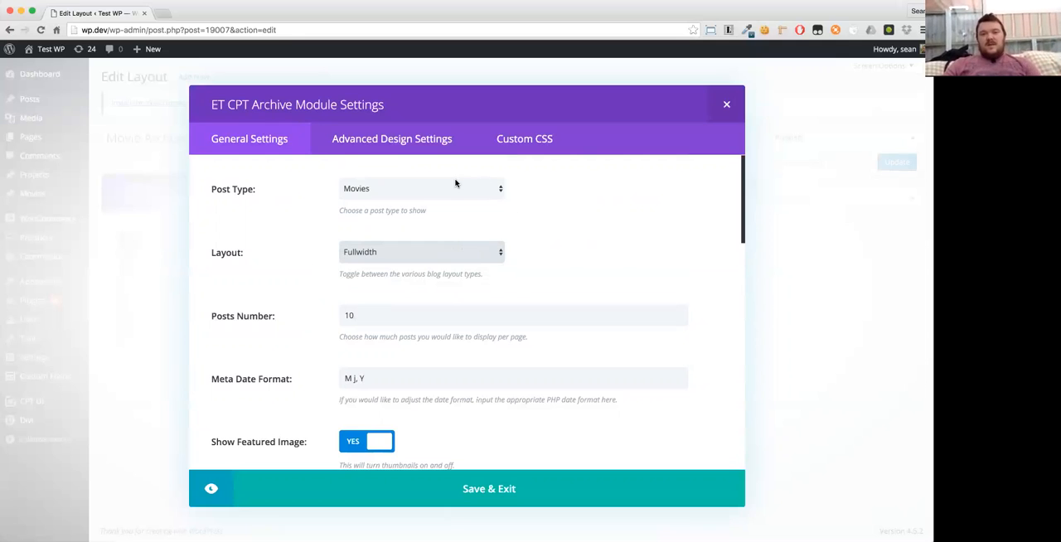
click(401, 258)
click(398, 264)
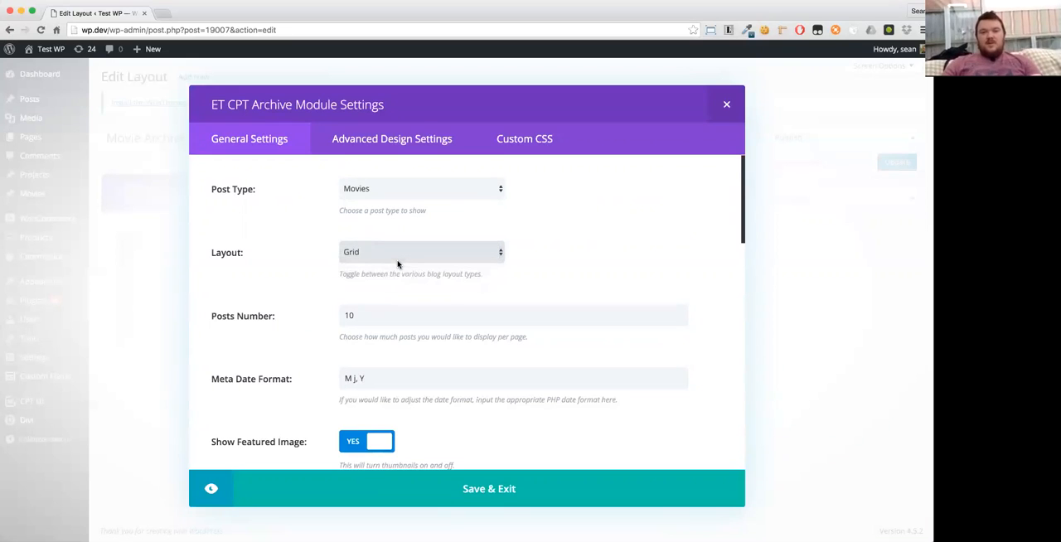
- Review the archive module's date format, featured image and content options, and save the module
scroll(346, 315, down, 3)
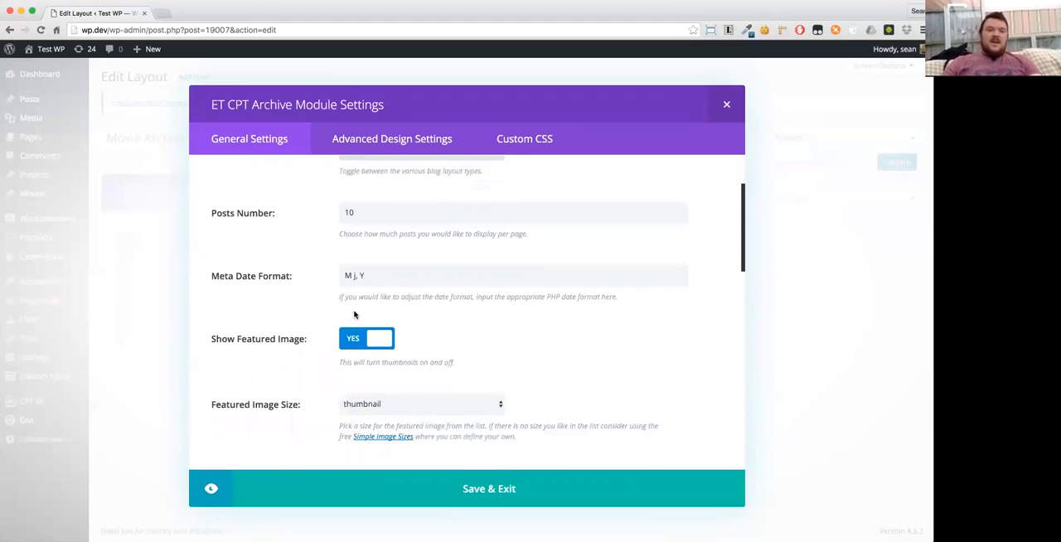
scroll(279, 281, down, 3)
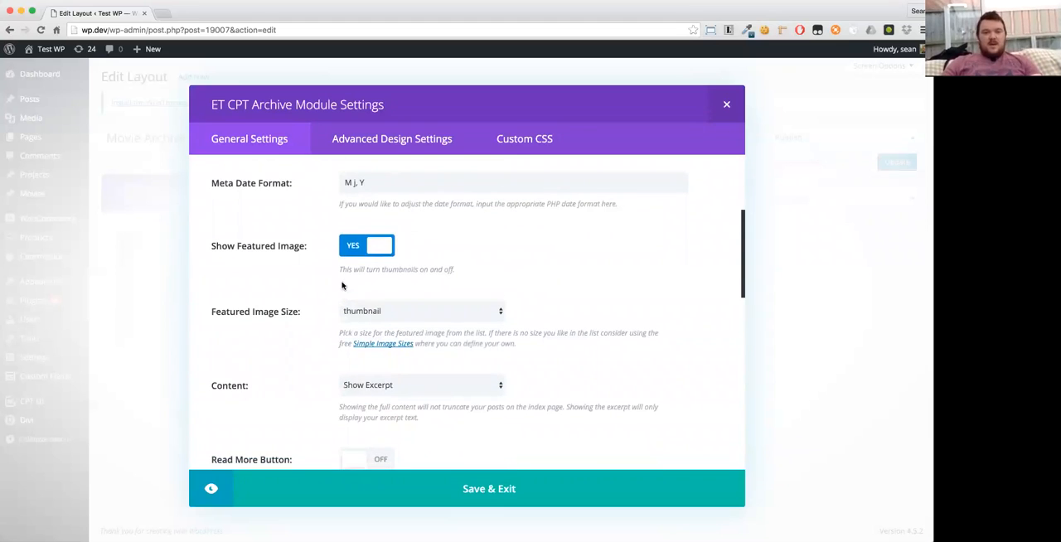
scroll(343, 285, down, 2)
scroll(341, 282, up, 3)
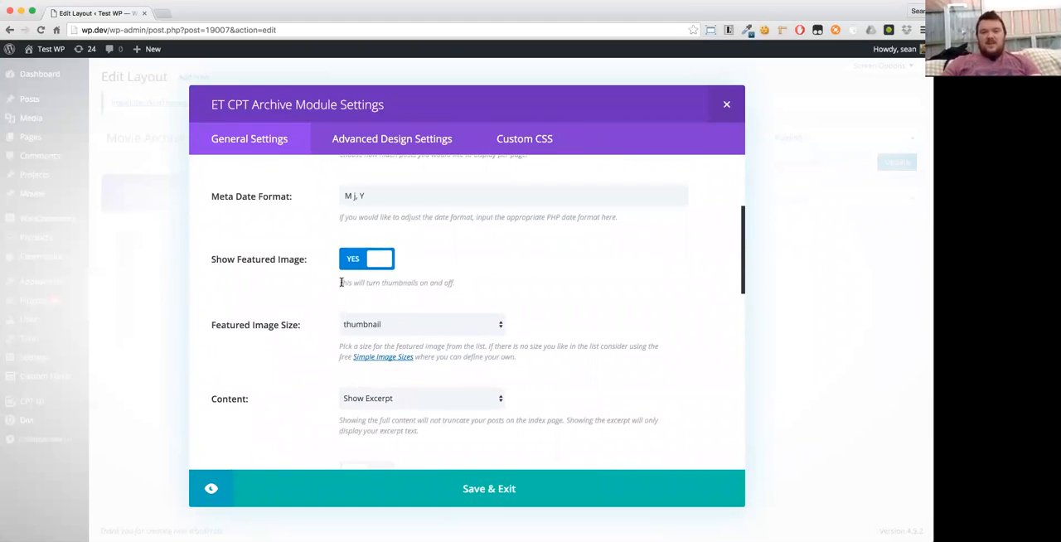
scroll(341, 283, down, 2)
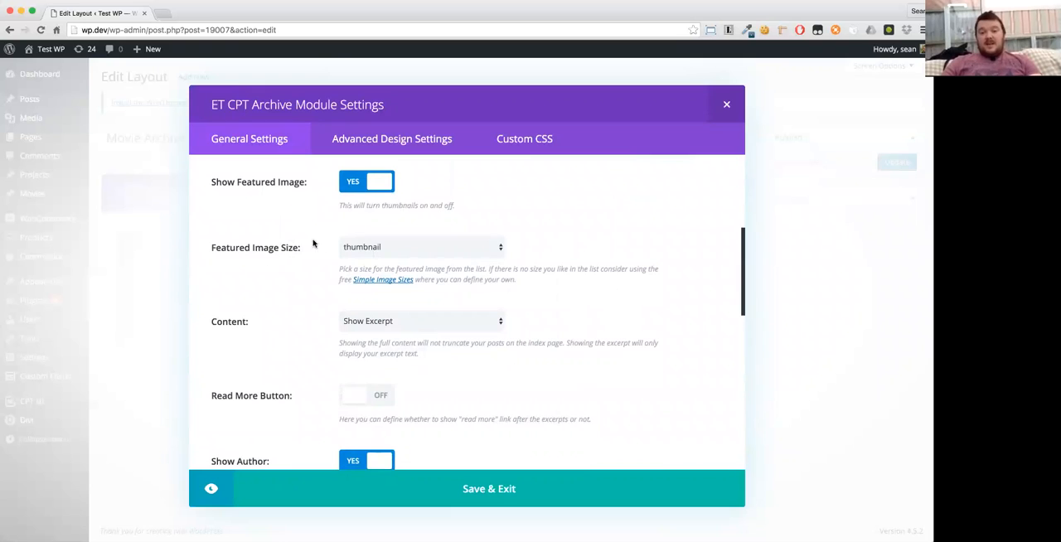
click(476, 489)
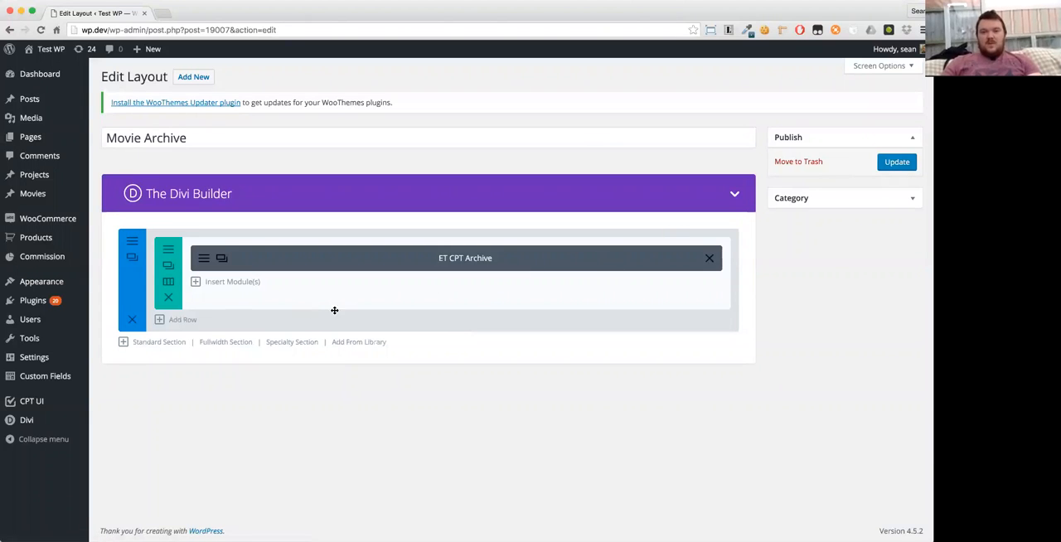
- Delete the full-width row with its archive module and insert a 2/3 and 1/3 column structure instead
click(166, 289)
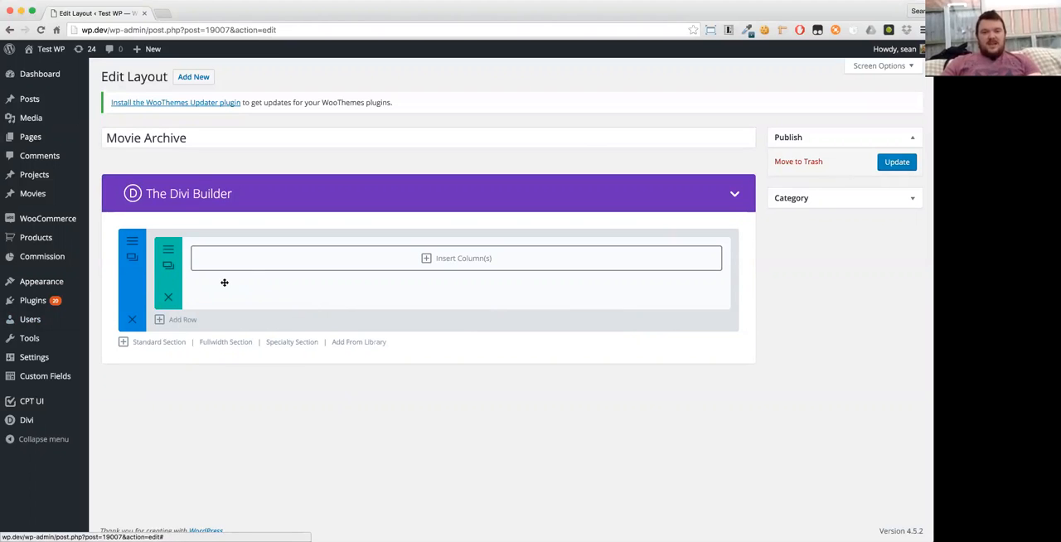
click(383, 248)
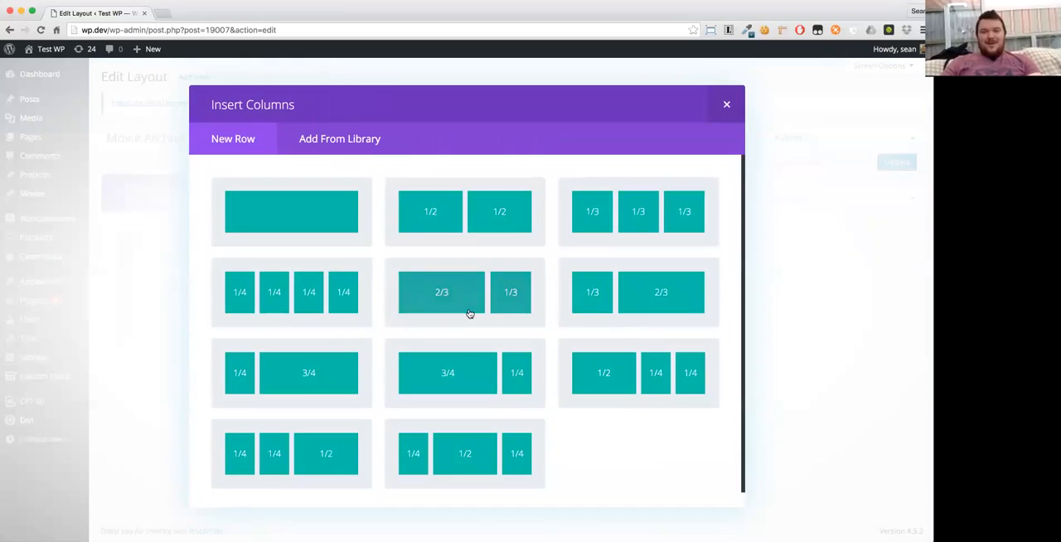
click(469, 310)
- Add a Text module containing a paragraph of lorem ipsum to the 1/3 column and save it
click(586, 260)
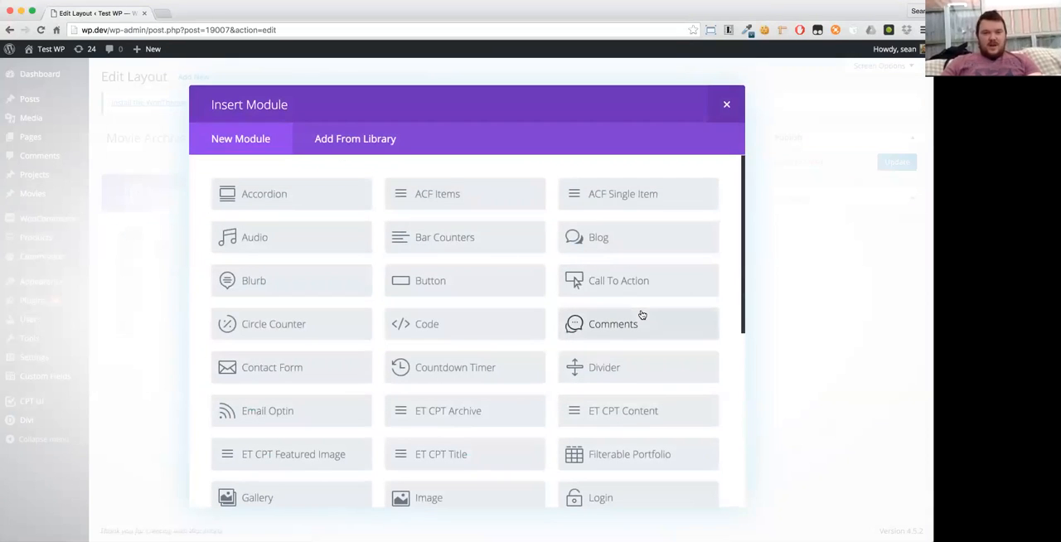
scroll(642, 315, down, 8)
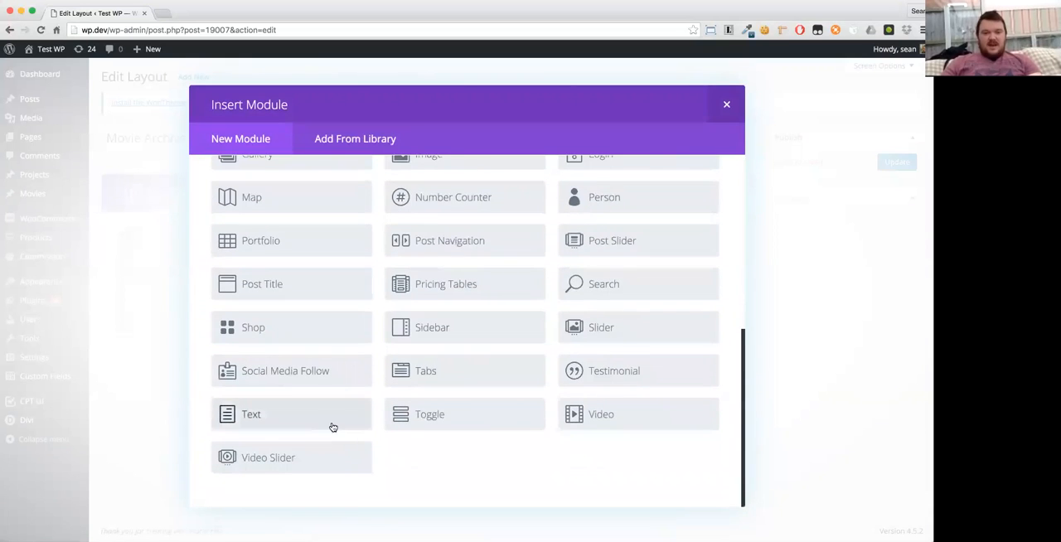
click(326, 422)
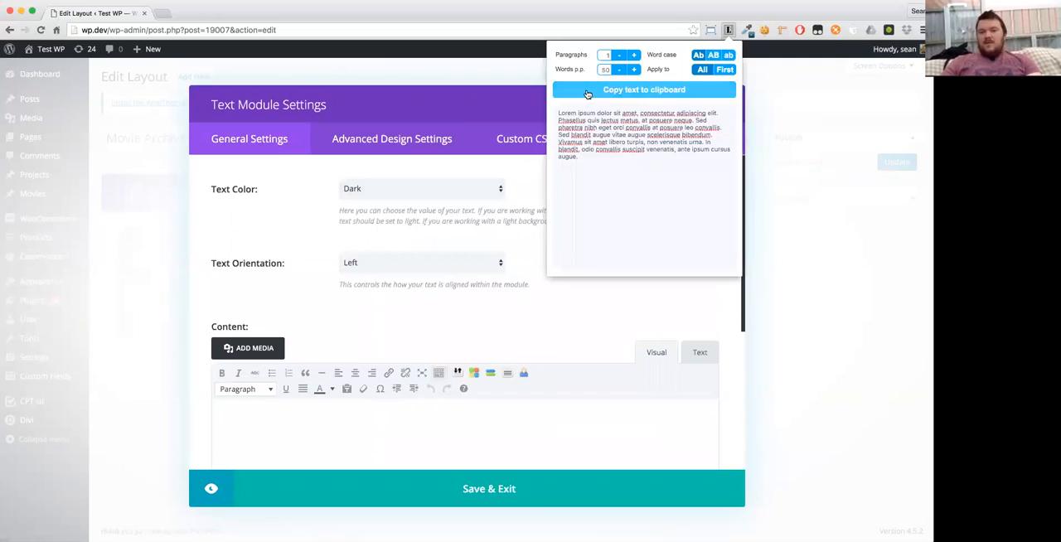
click(324, 456)
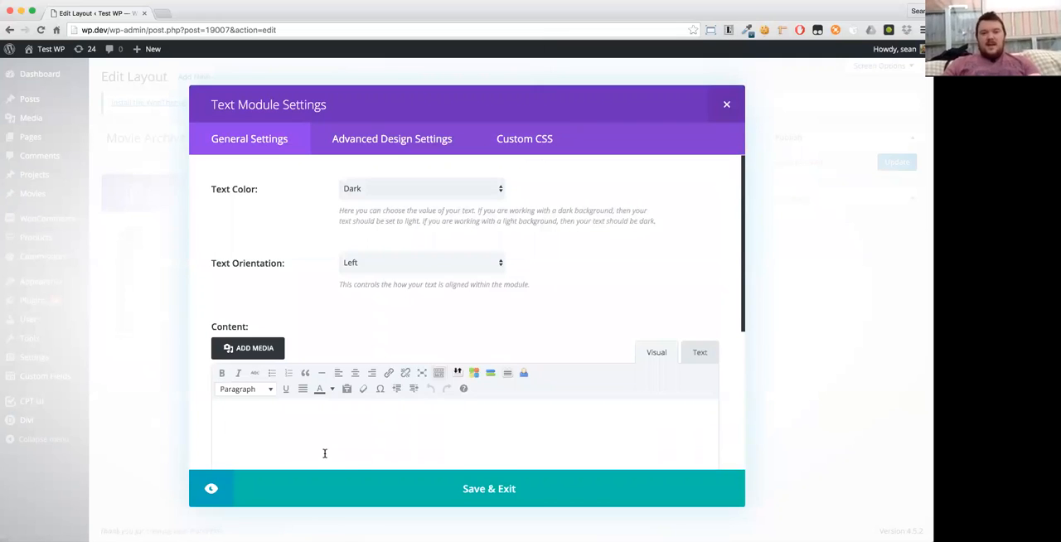
text(Lorem ipsum dolor sit amet, consectetur adipiscing elit. Phasellus quis lectus metus, at posuere neque. Sed pharetra nibh eget orci convallis at posuere leo convallis. Sed blandit augue vitae augue scelerisque bibendum. Vivamus sit amet libero turpis, non venenatis urna. In blandit, odio convallis suscipit venenatis, ante ipsum cursus augue.)
click(419, 499)
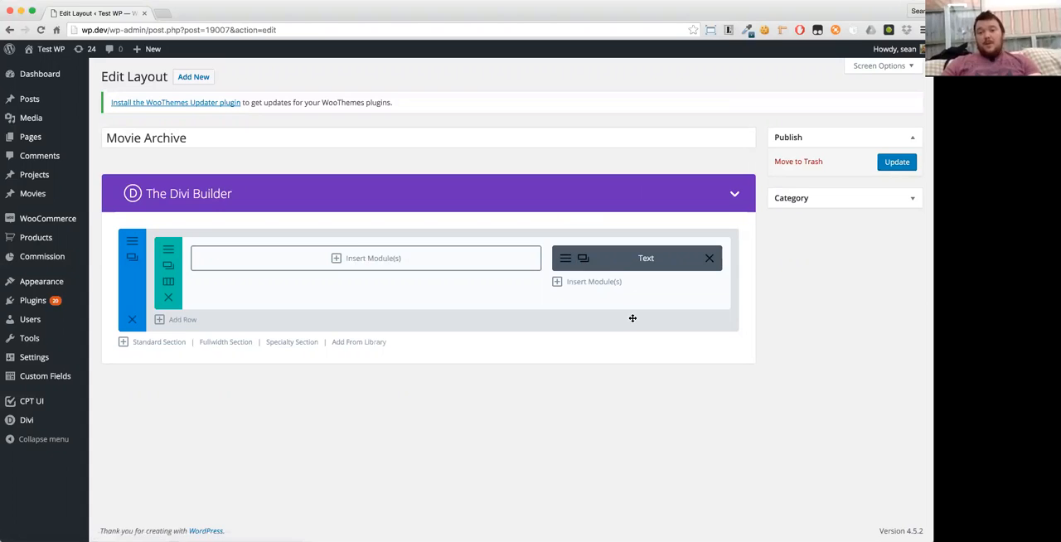
- Insert an ET CPT Archive module in the 2/3 column with post type Movies and layout Grid
click(401, 262)
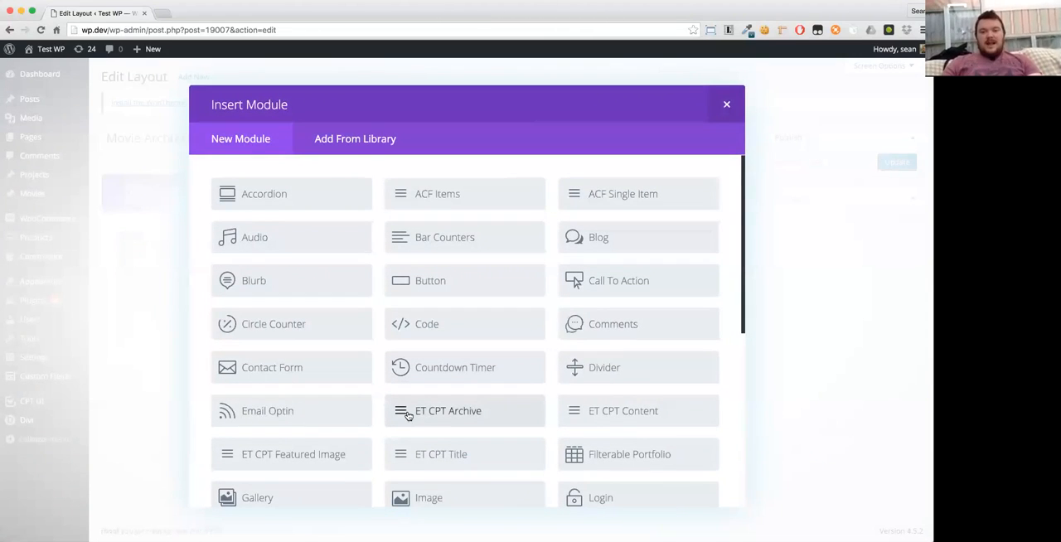
click(439, 416)
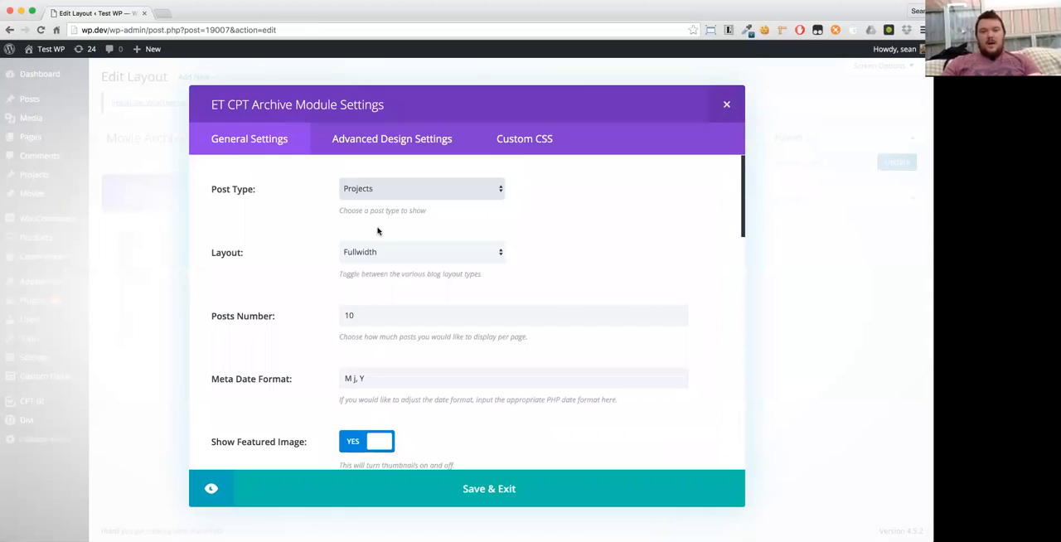
click(377, 197)
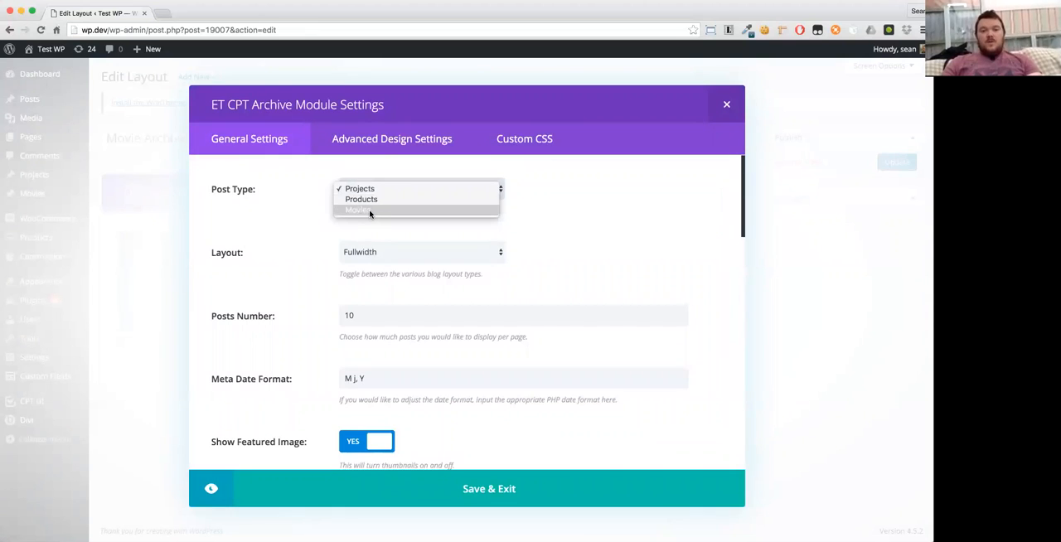
click(370, 212)
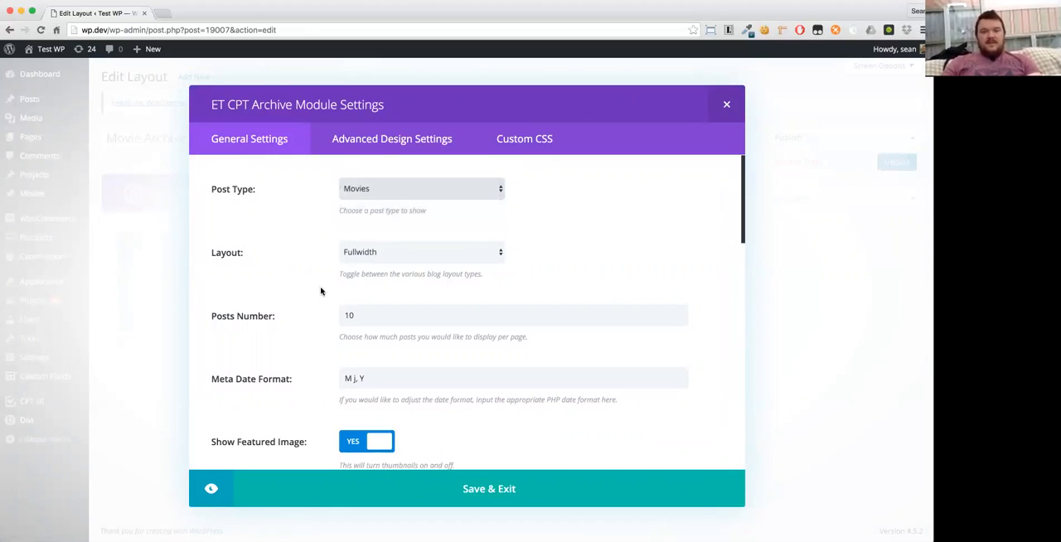
click(350, 253)
click(353, 263)
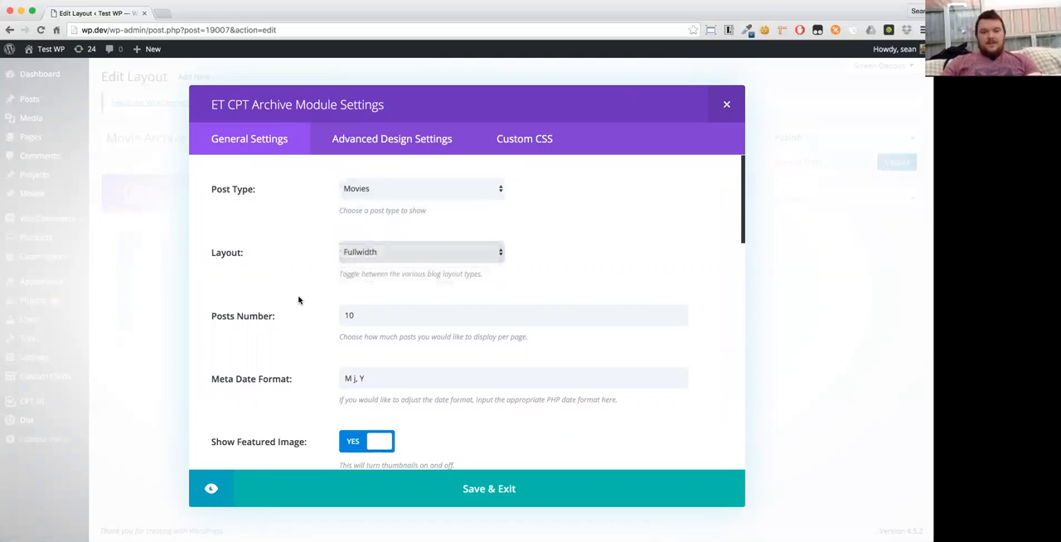
- Check the archive module's remaining display options, save the module and update the Movie Archive layout
scroll(299, 300, down, 2)
scroll(299, 300, down, 8)
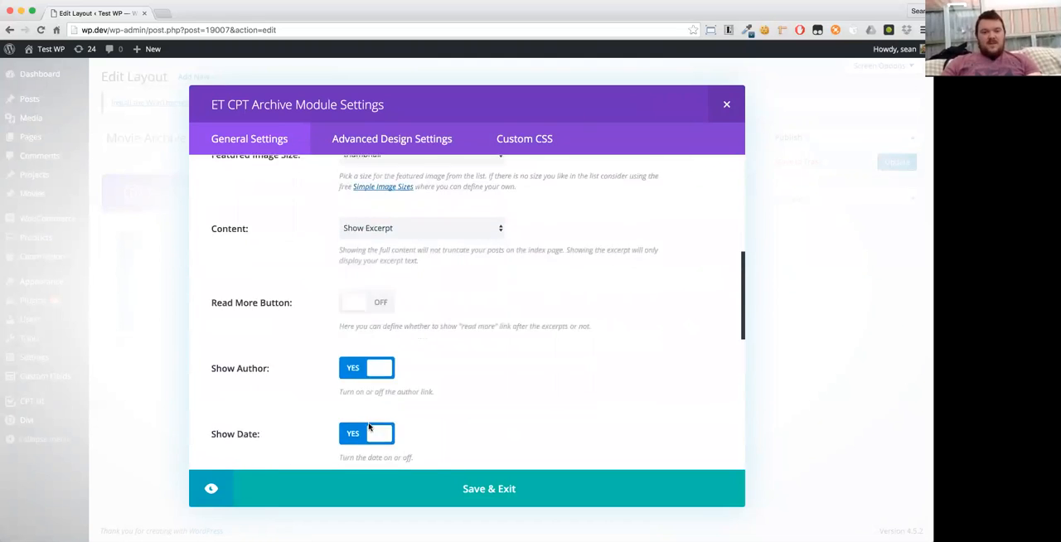
scroll(369, 427, down, 5)
scroll(372, 426, up, 12)
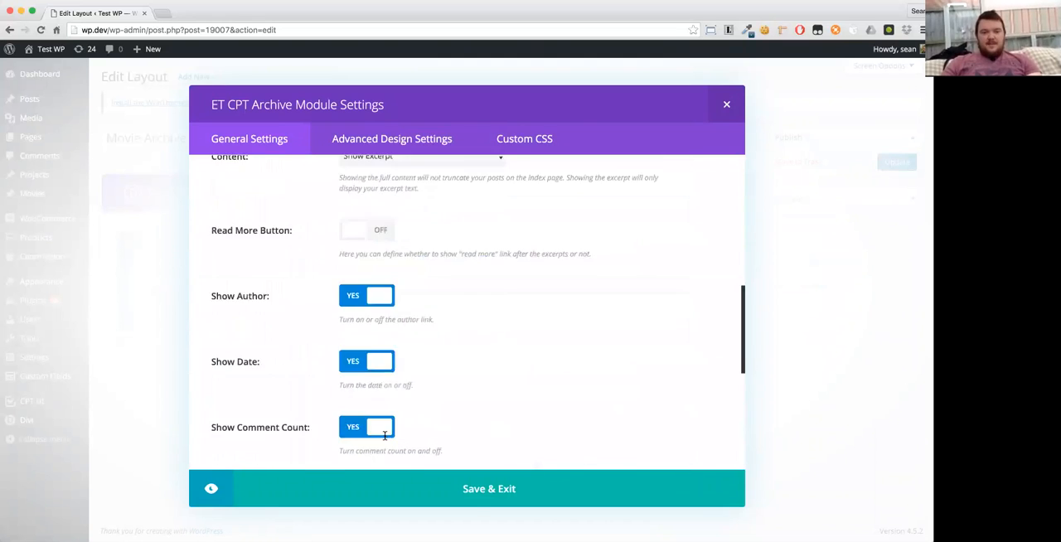
click(472, 502)
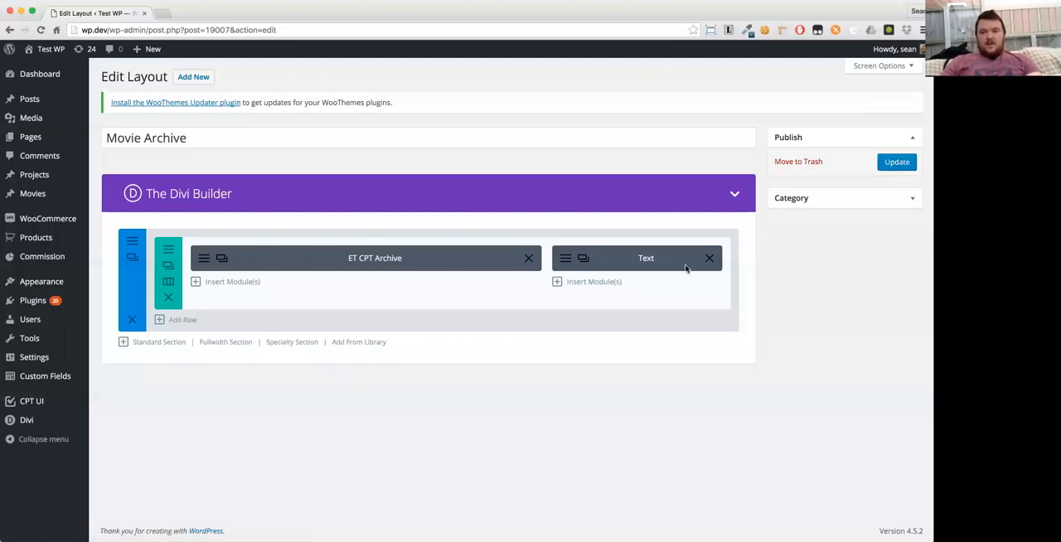
click(895, 162)
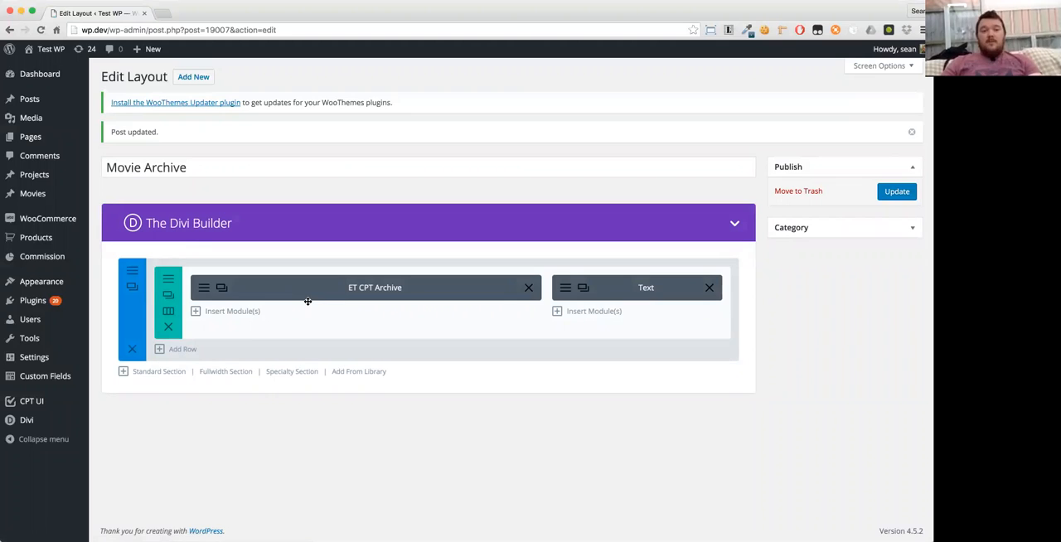
- Assign Movie Archive as the Movies archive template in CPT Layout Injector, save the settings and open the movies archive page
mouse_move(25, 366)
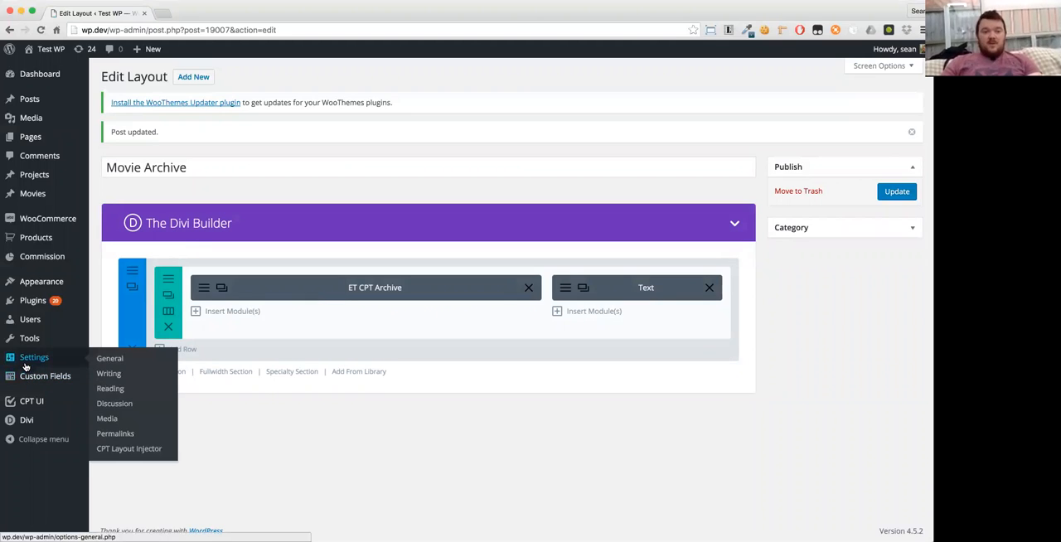
click(124, 448)
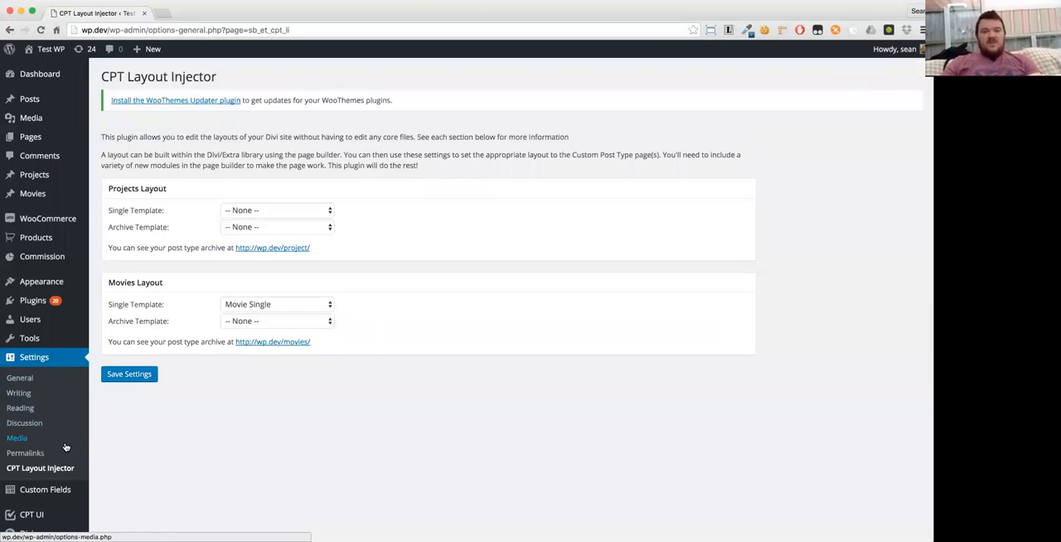
click(231, 323)
click(249, 469)
click(150, 375)
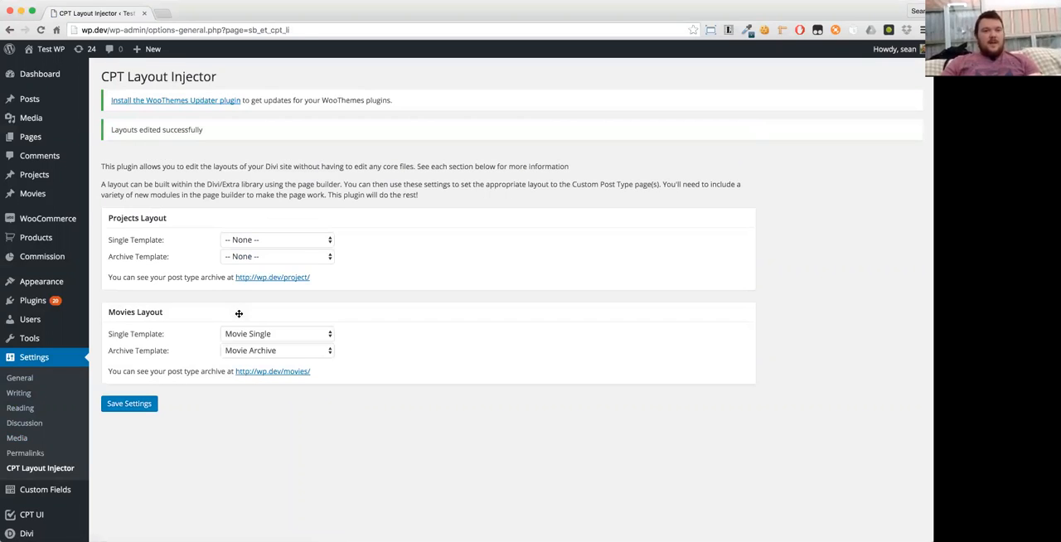
click(259, 373)
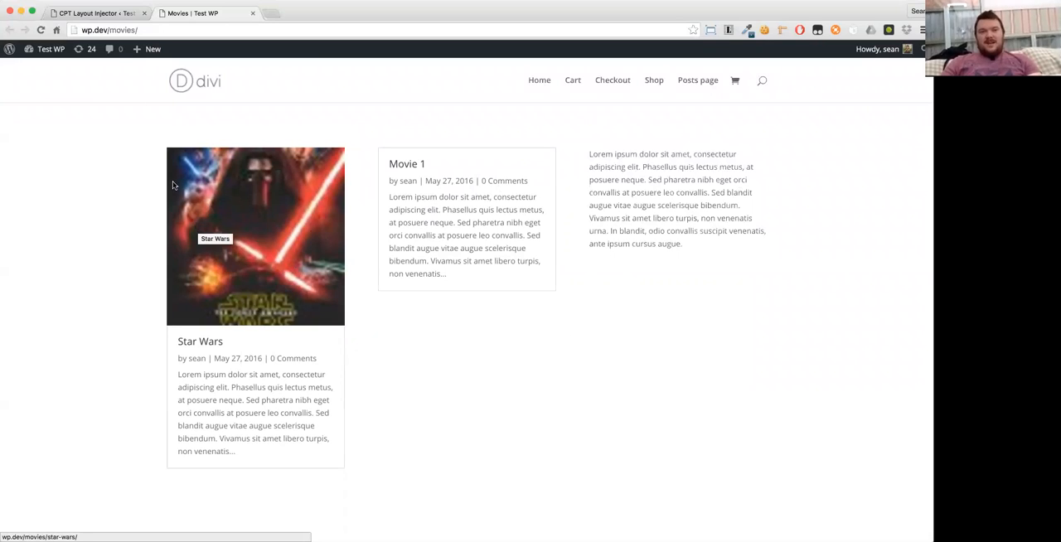
- Reopen the Movie Archive layout from the Divi Library for editing
click(87, 14)
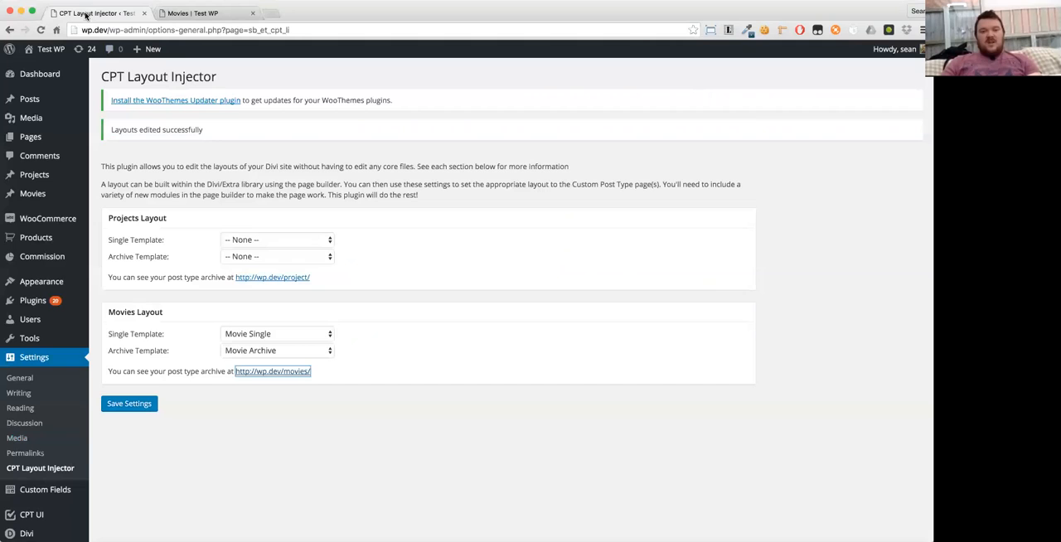
scroll(25, 489, down, 1)
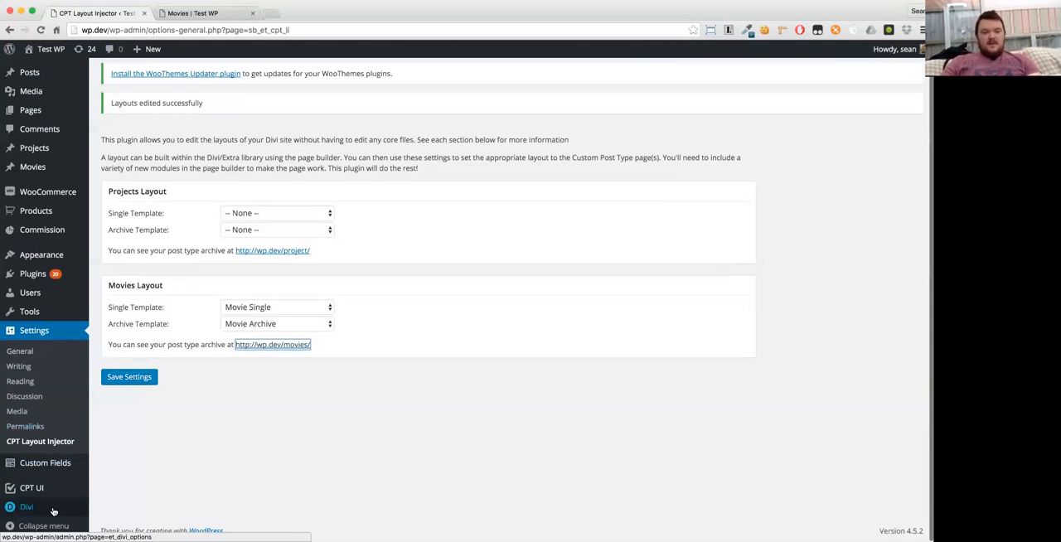
mouse_move(55, 511)
click(103, 486)
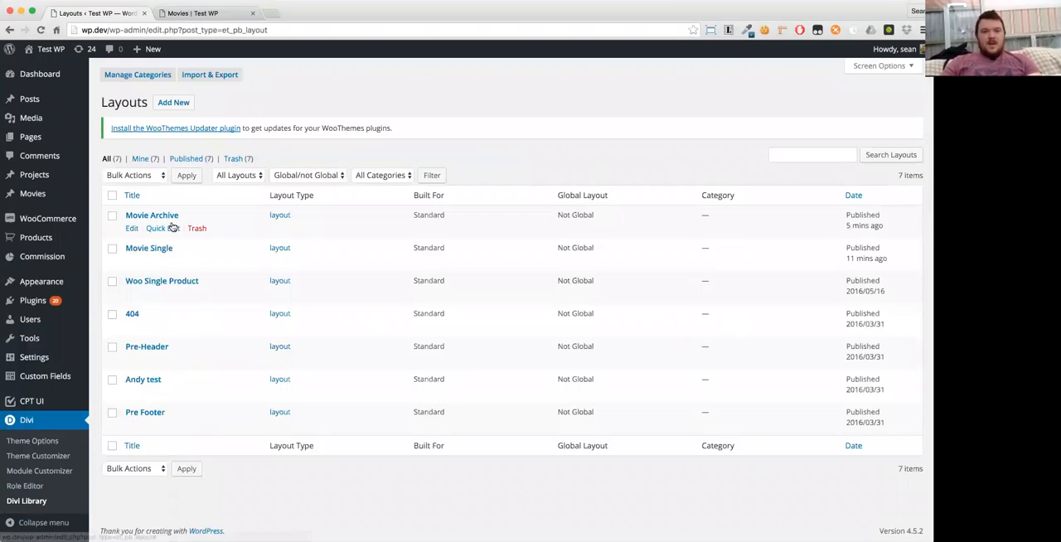
click(166, 218)
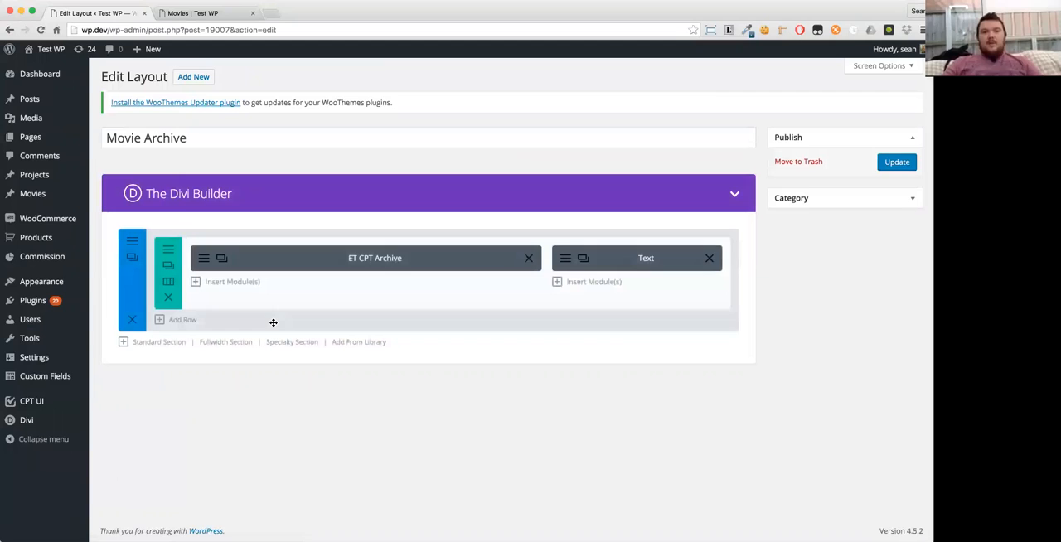
- Set the ET CPT Archive module's featured image size to medium, save the module and update the layout
click(201, 266)
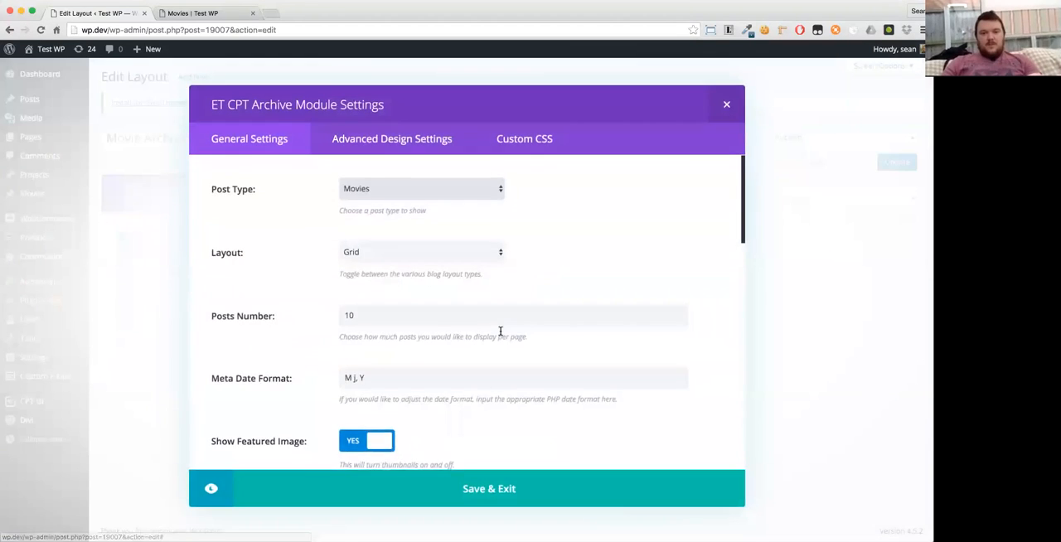
scroll(500, 330, down, 5)
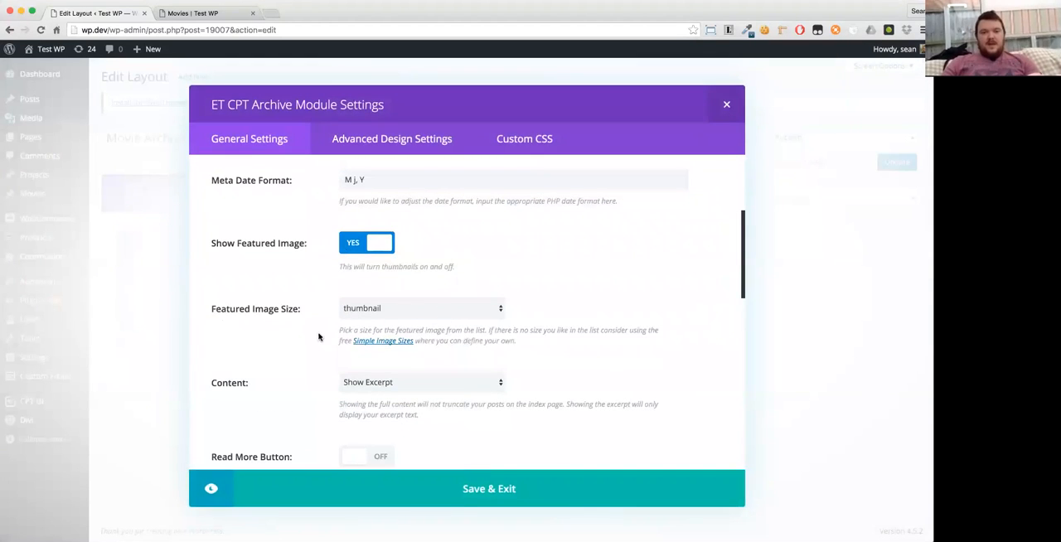
click(370, 312)
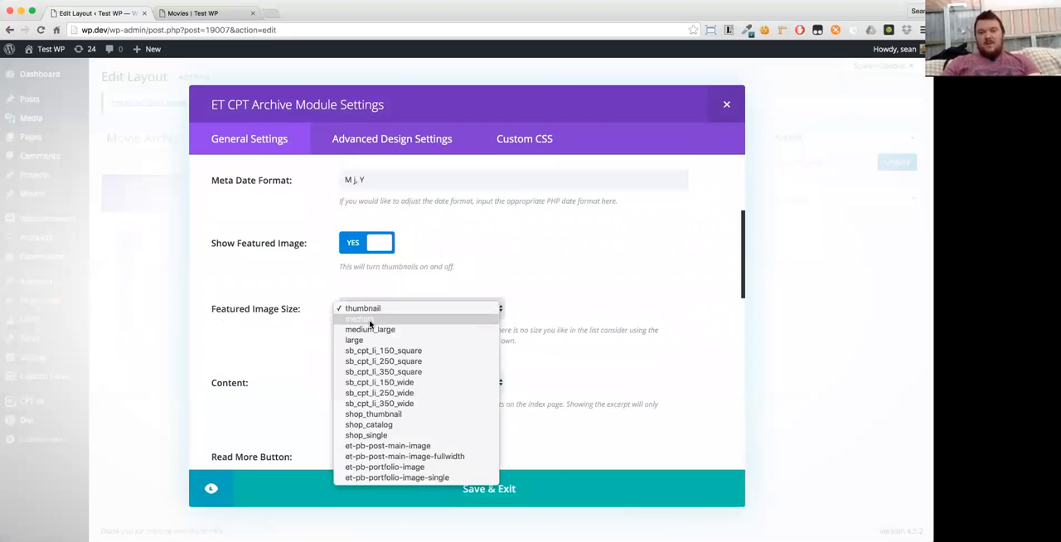
click(355, 321)
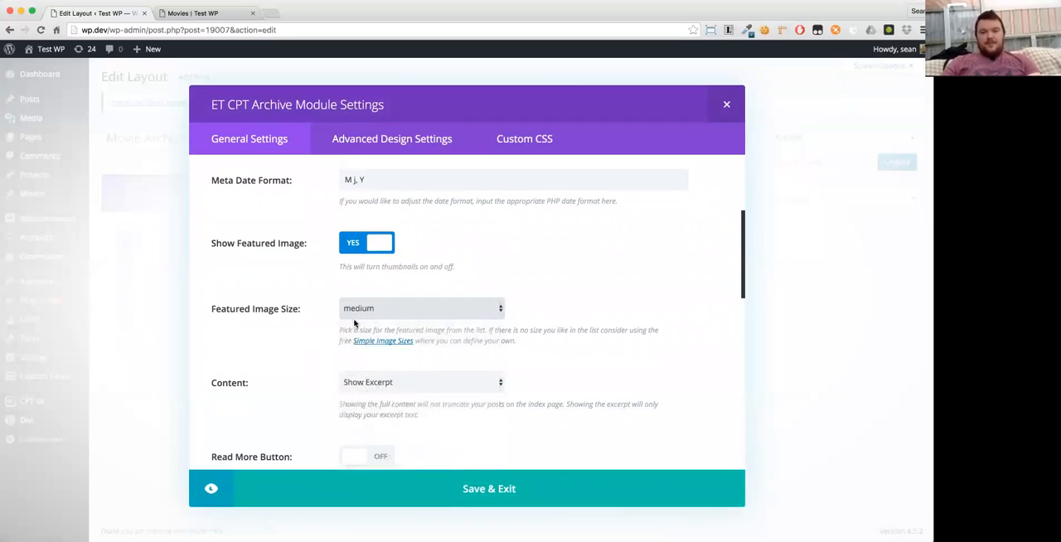
click(468, 496)
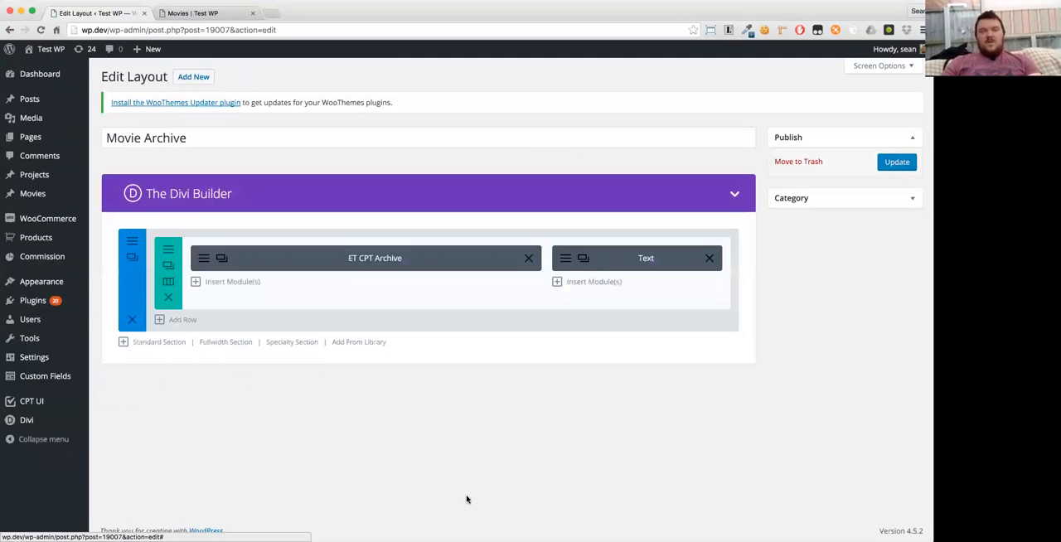
click(889, 163)
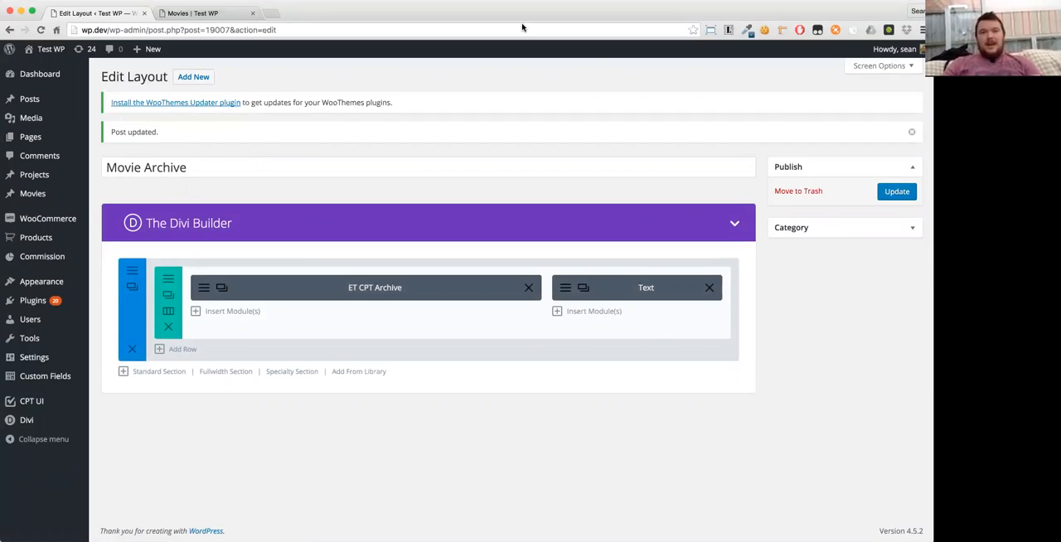
- Reload the movies archive page and examine how the featured image and grid listing are displayed
click(207, 12)
key(super+r)
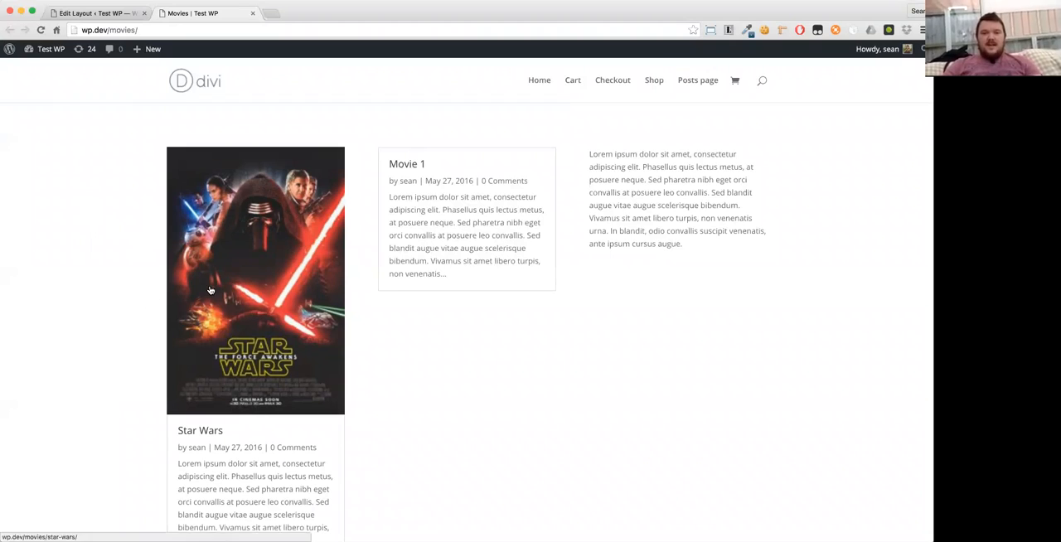
scroll(210, 293, down, 1)
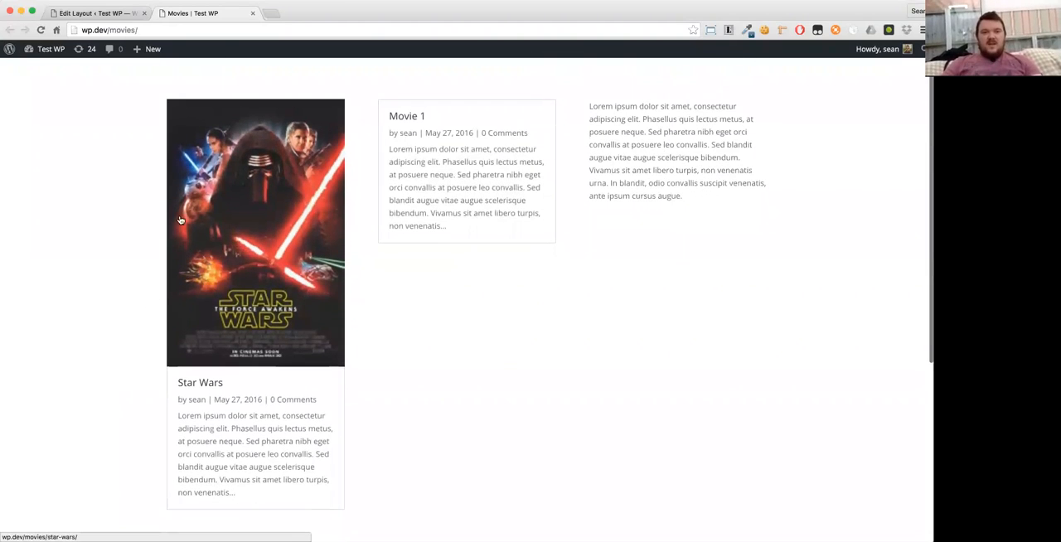
- Set the ET CPT Archive module's featured image size to large, save the module and update the layout
click(95, 13)
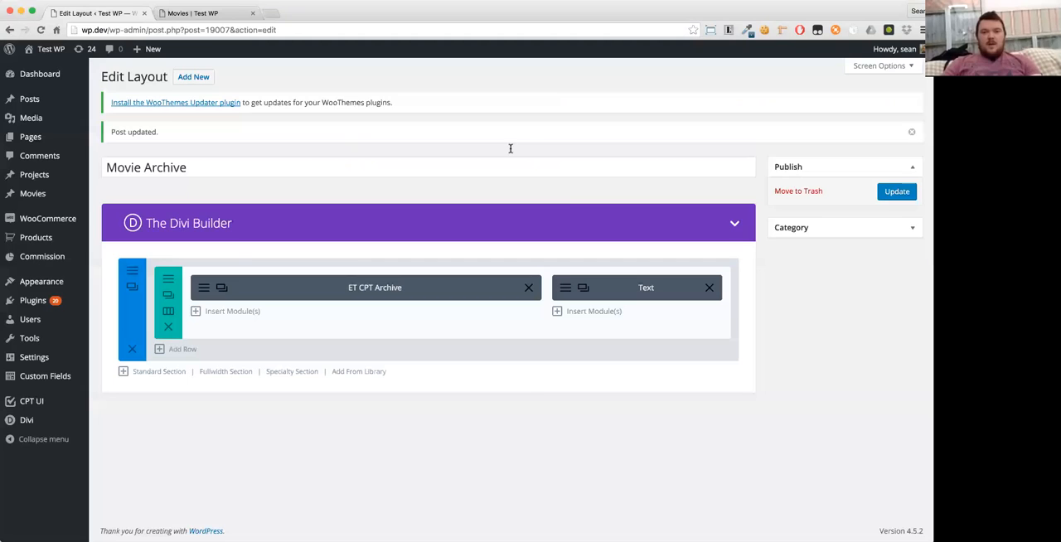
click(199, 288)
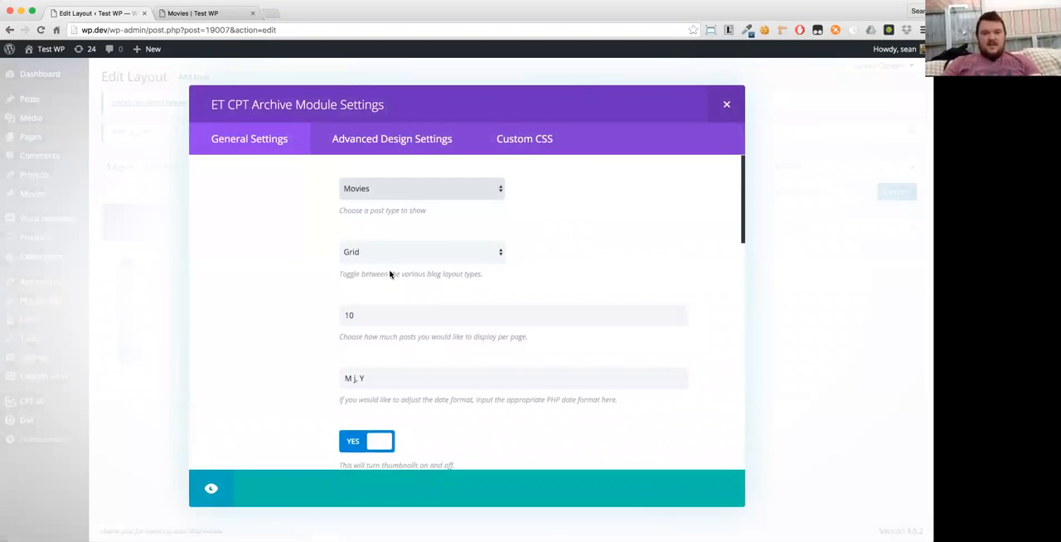
scroll(337, 308, down, 5)
click(359, 265)
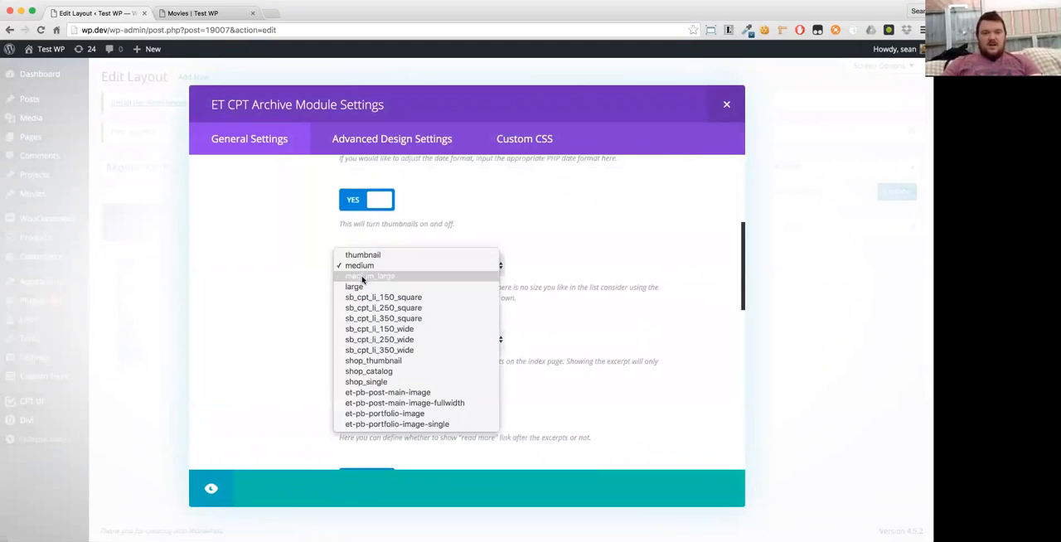
click(356, 286)
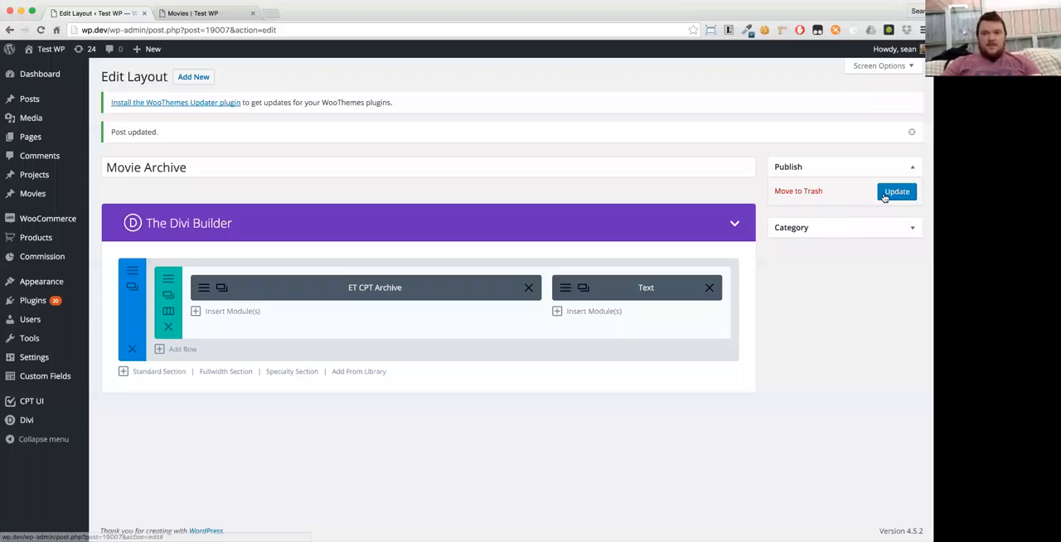
click(885, 194)
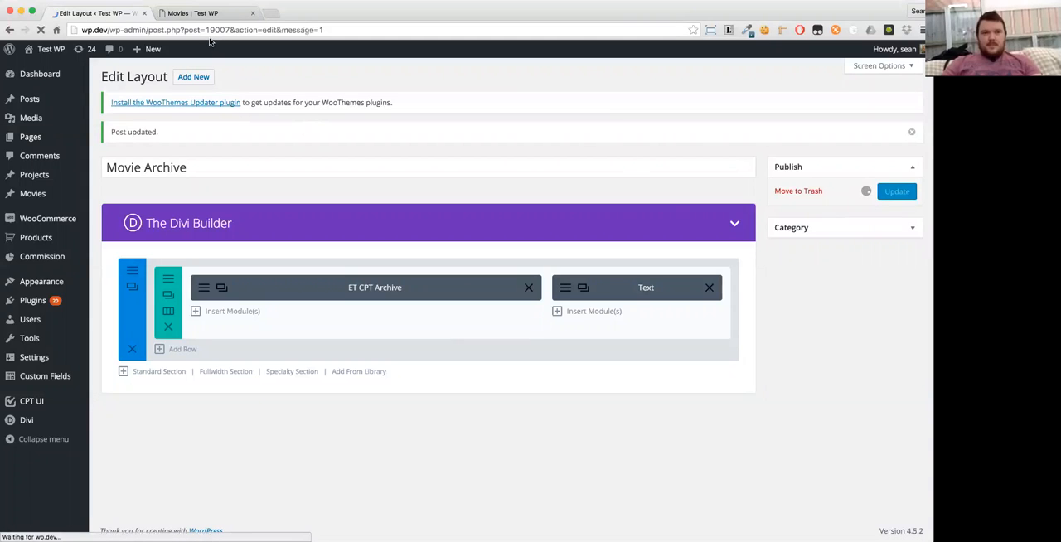
- Reload the movies archive page and examine the grid listing with the large featured image
click(197, 13)
key(super+r)
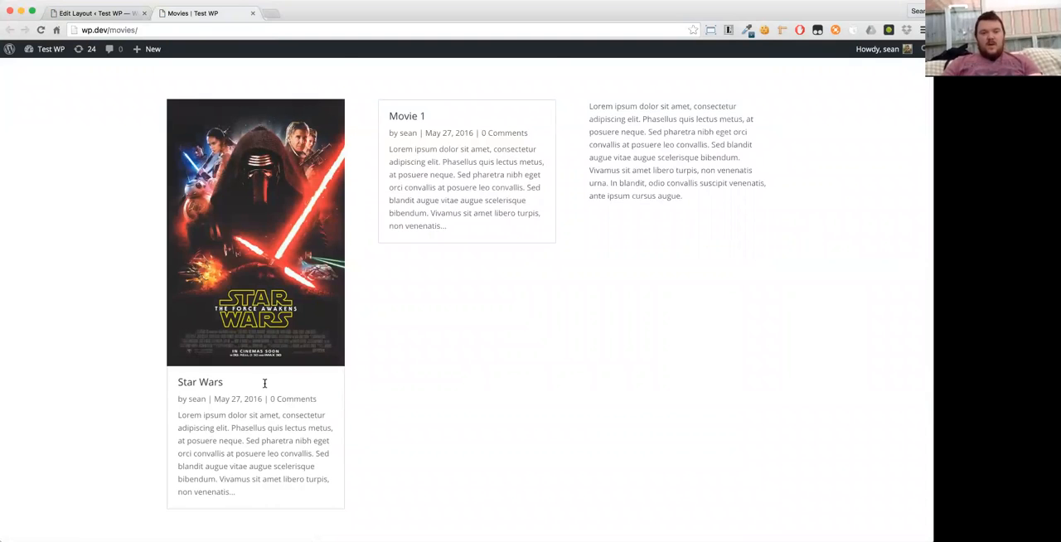
scroll(265, 383, down, 2)
scroll(446, 345, up, 4)
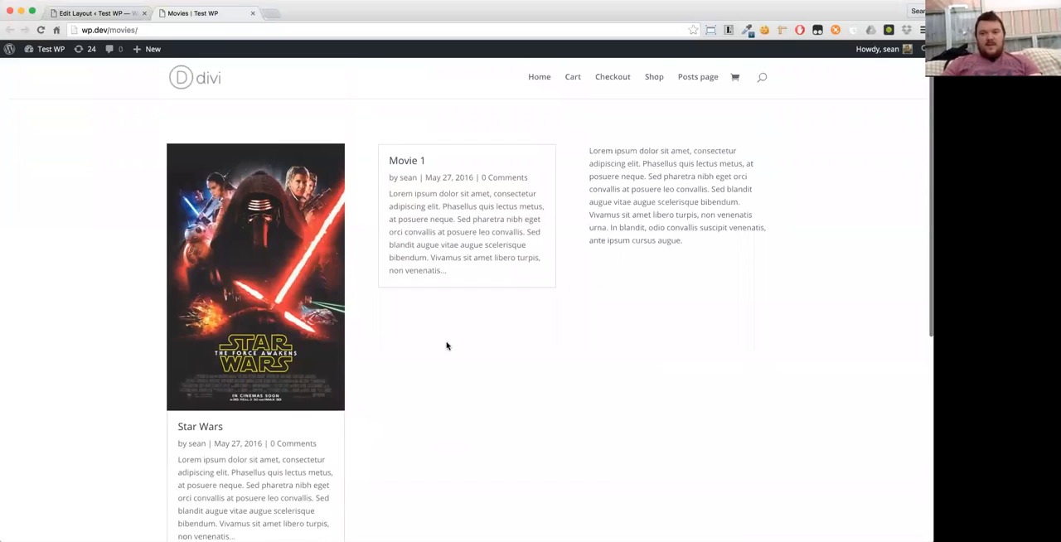
- Change the ET CPT Archive module's layout to List, save and update the Movie Archive layout, and reload the movies archive page
click(96, 13)
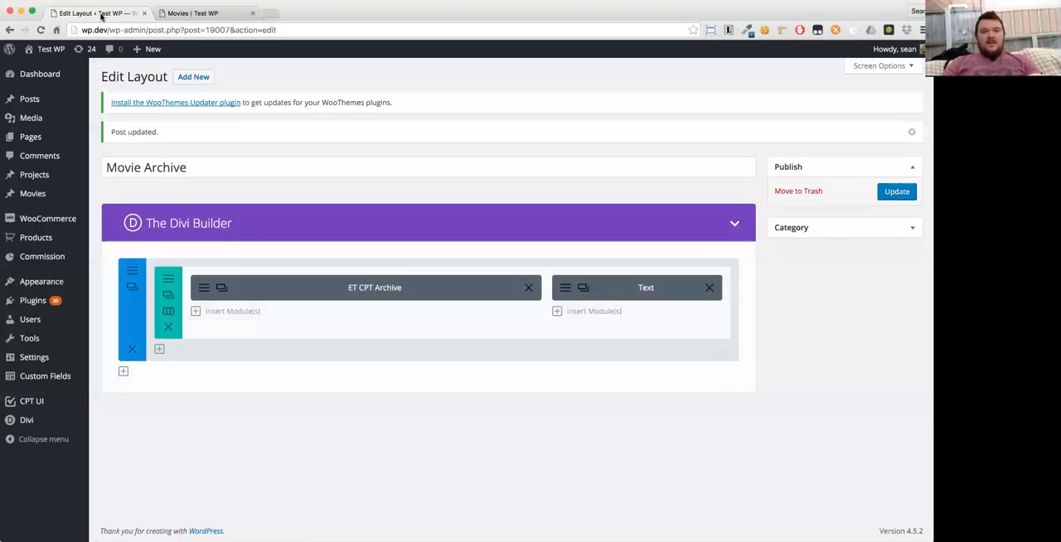
click(201, 287)
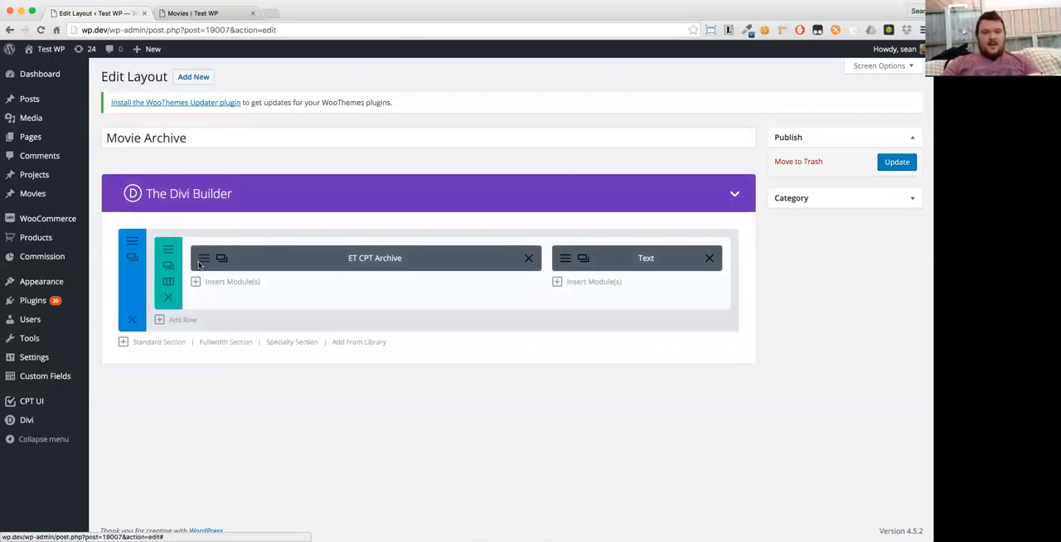
click(199, 264)
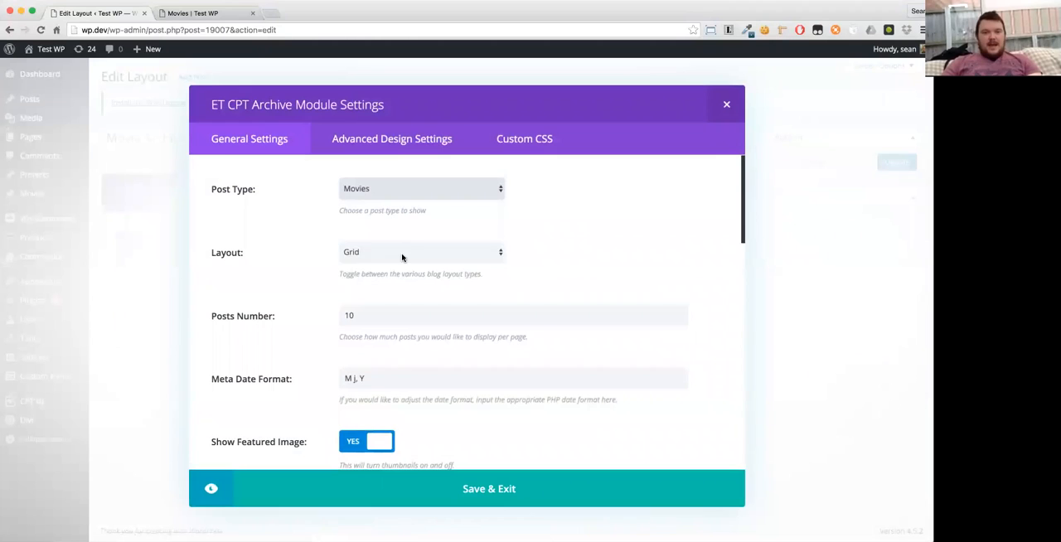
click(403, 258)
click(401, 263)
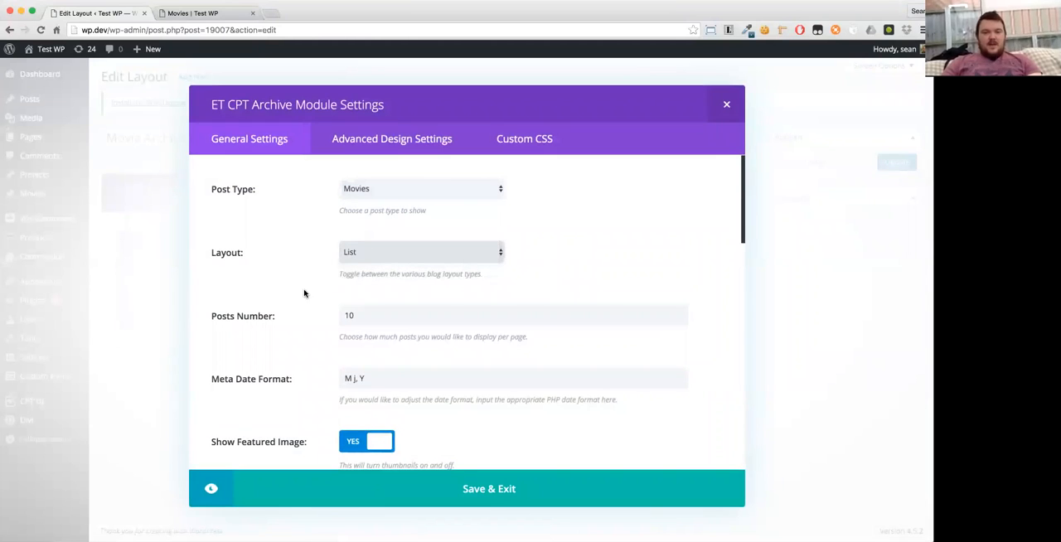
scroll(289, 250, down, 5)
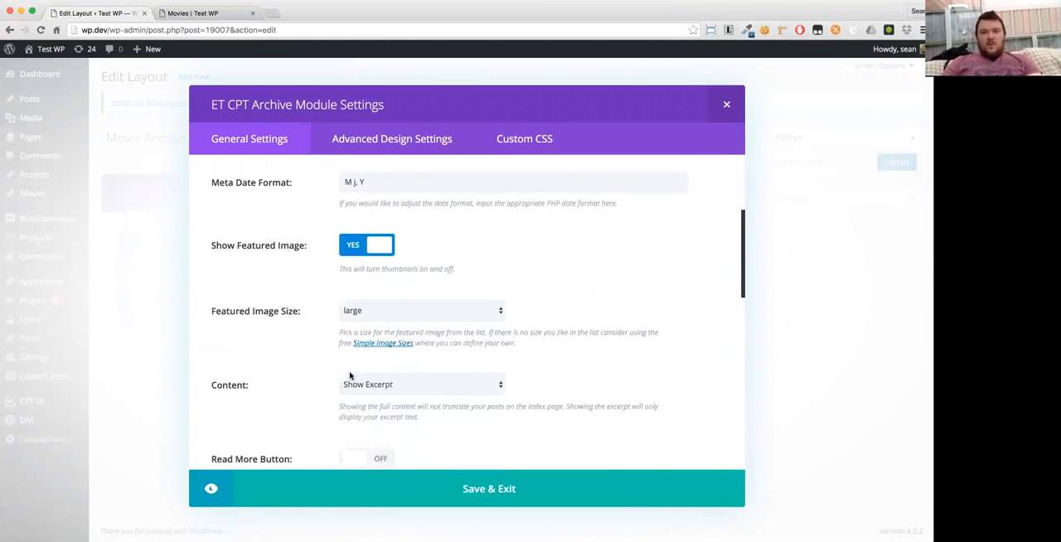
scroll(310, 268, up, 4)
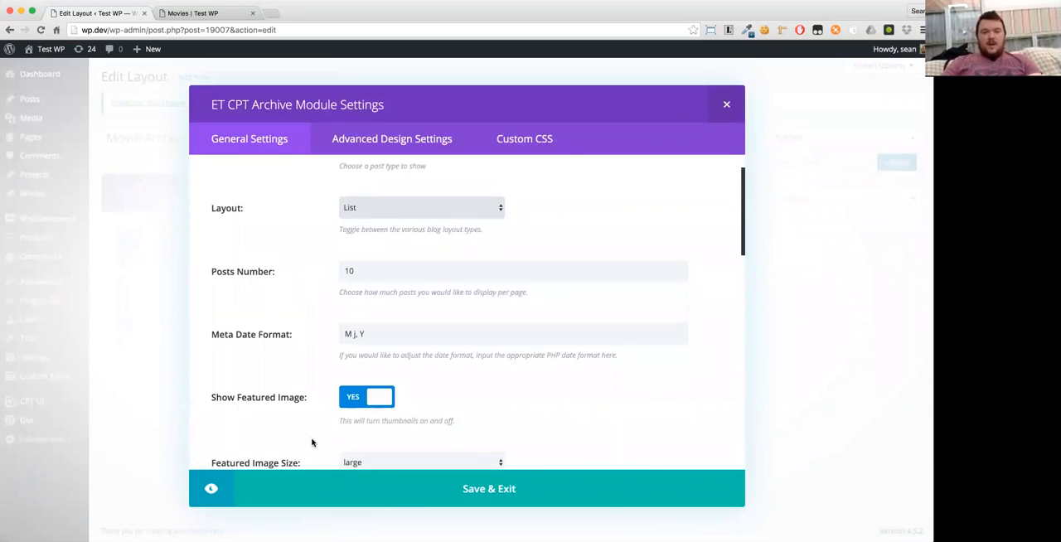
scroll(312, 443, down, 1)
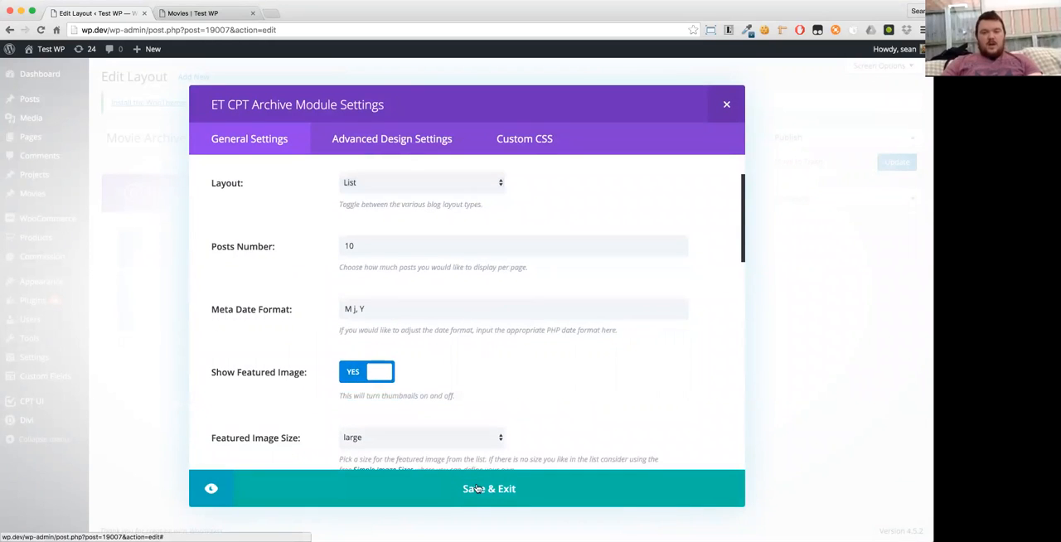
click(478, 488)
click(895, 165)
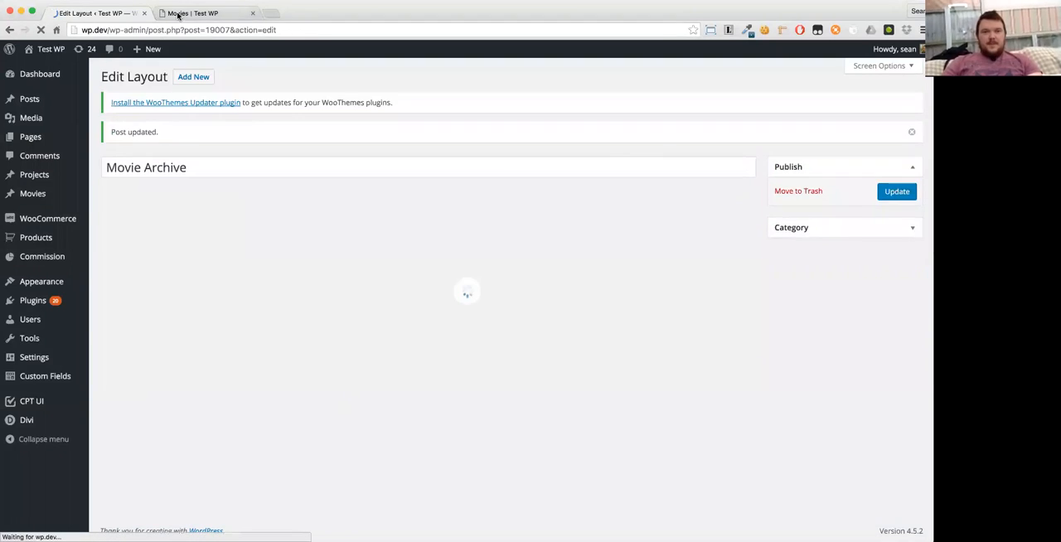
click(177, 14)
key(super+r)
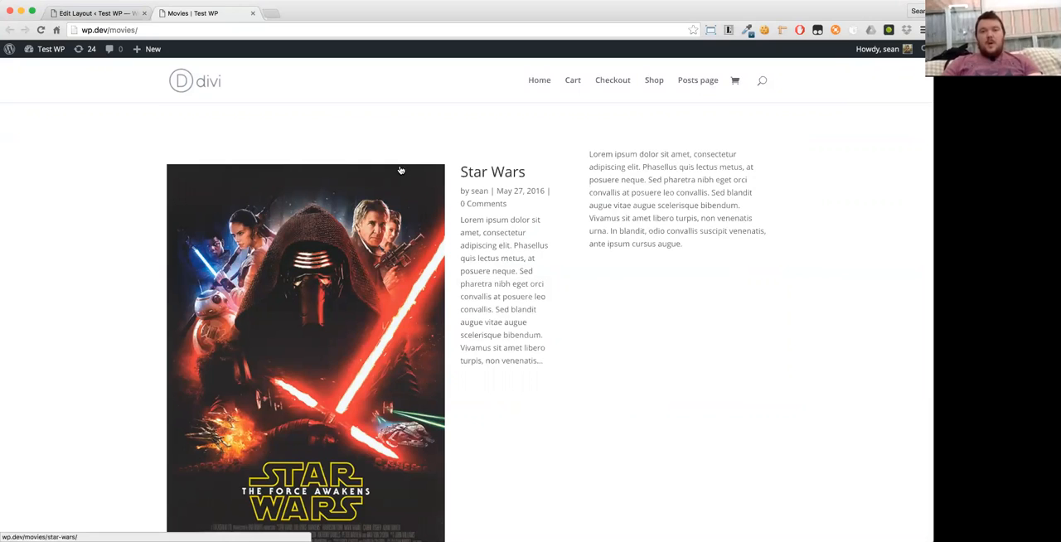
- Set the ET CPT Archive module's featured image size to sb_cpt_li_250_wide, update the layout and reload the movies archive page
click(97, 13)
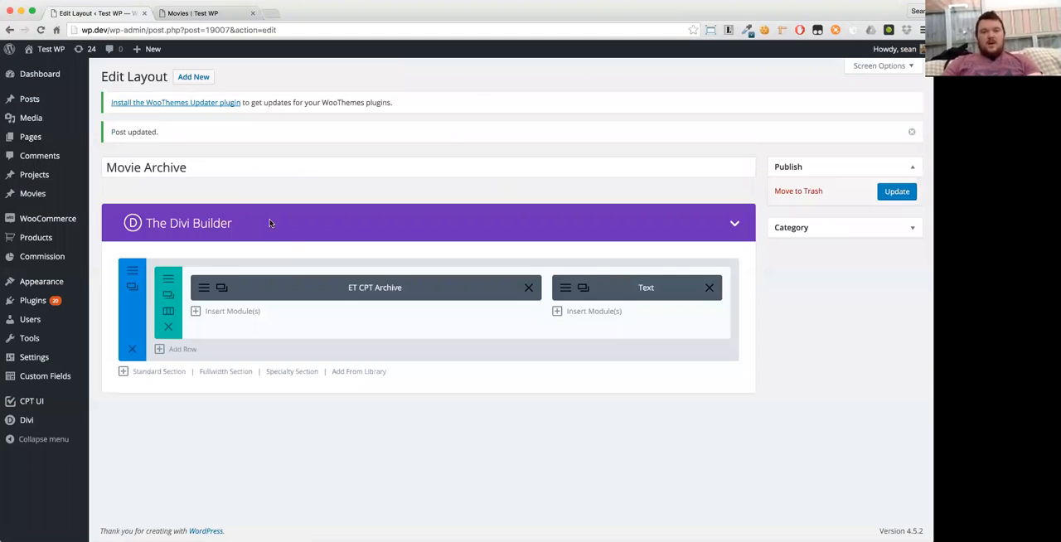
click(203, 289)
scroll(306, 287, down, 6)
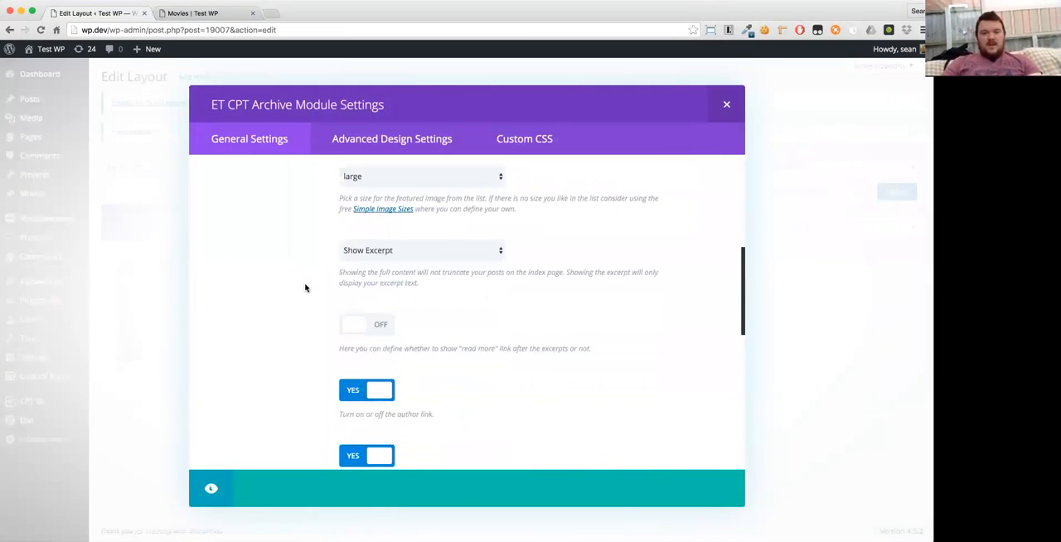
scroll(306, 288, up, 1)
click(364, 189)
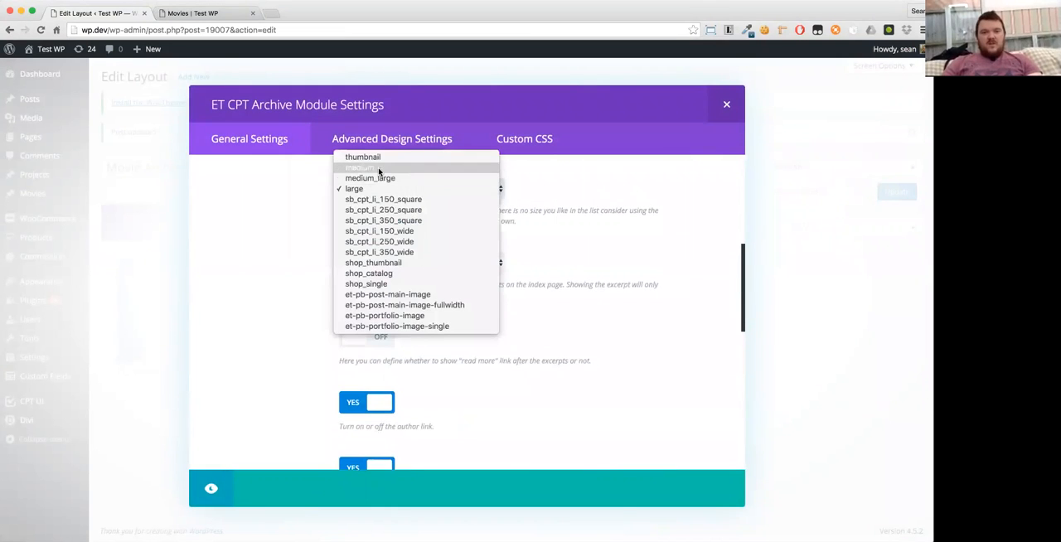
click(379, 168)
click(398, 189)
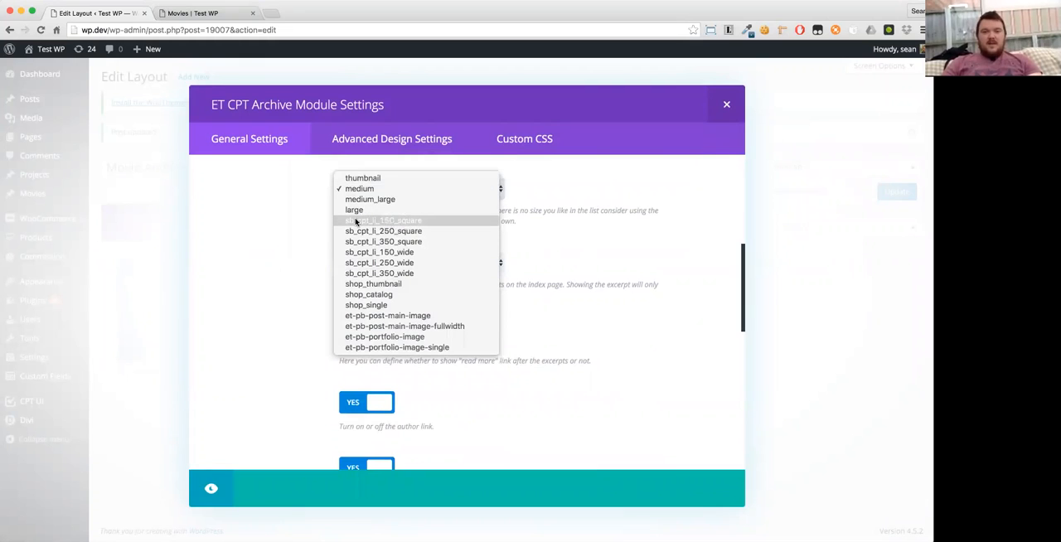
click(412, 262)
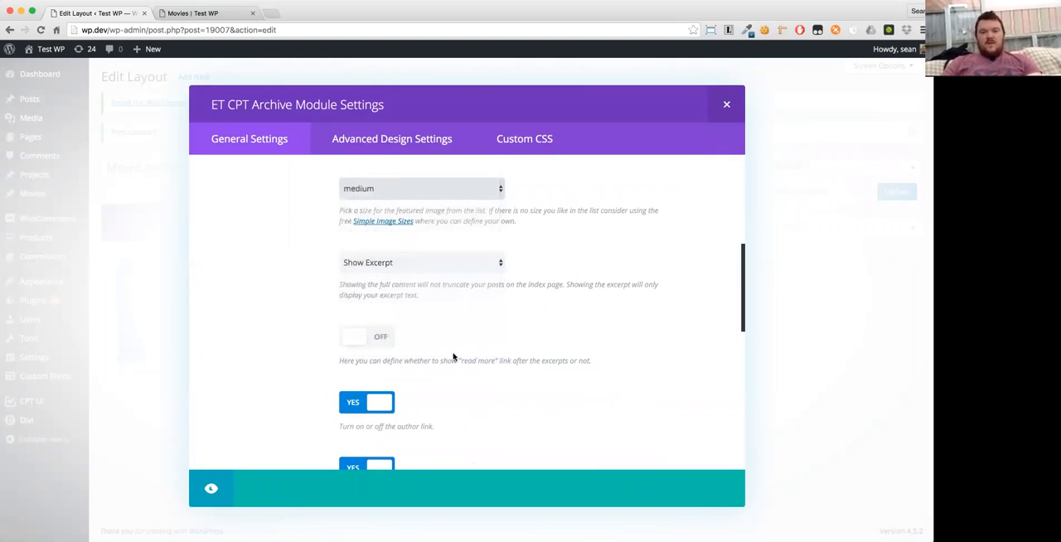
click(455, 495)
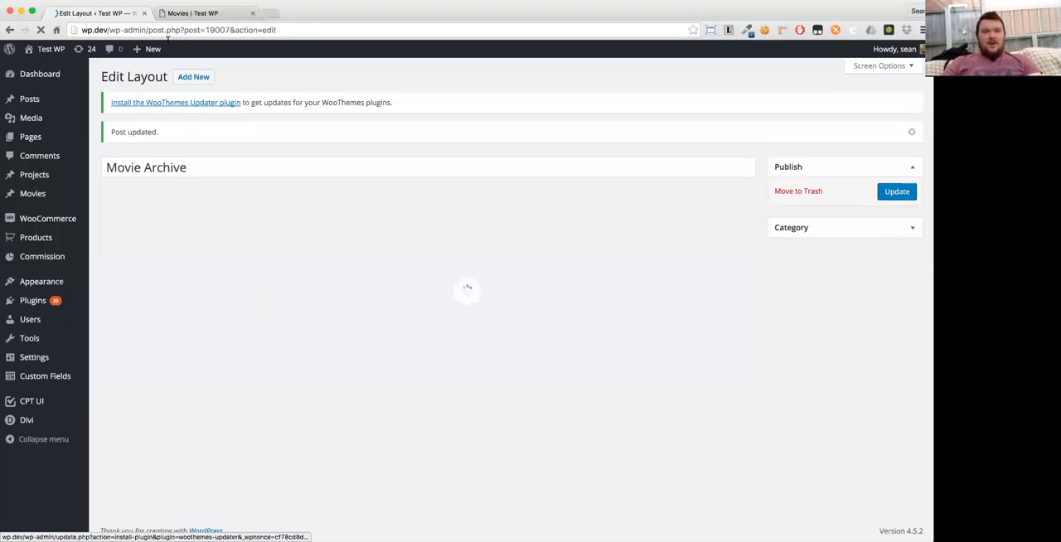
click(200, 15)
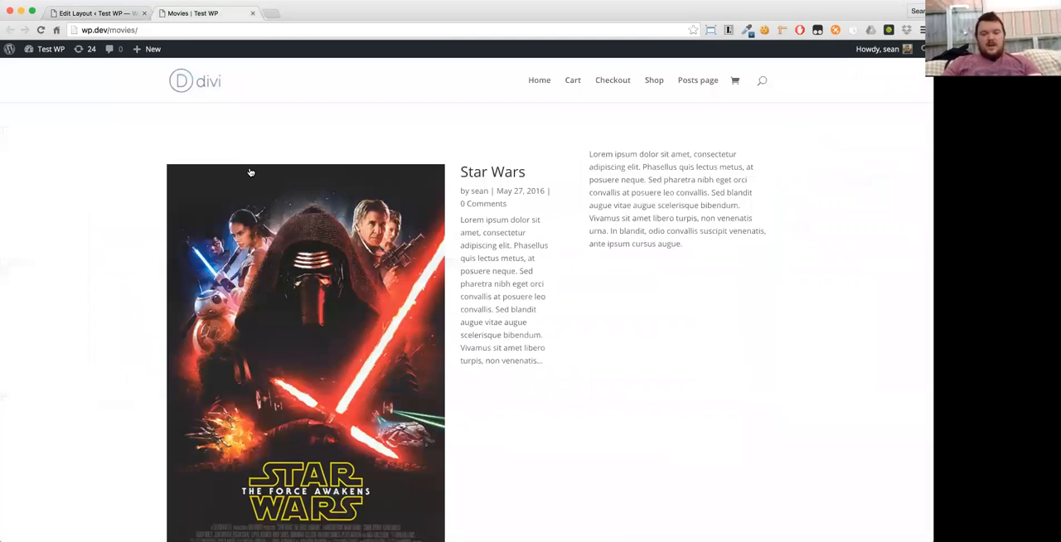
key(super+r)
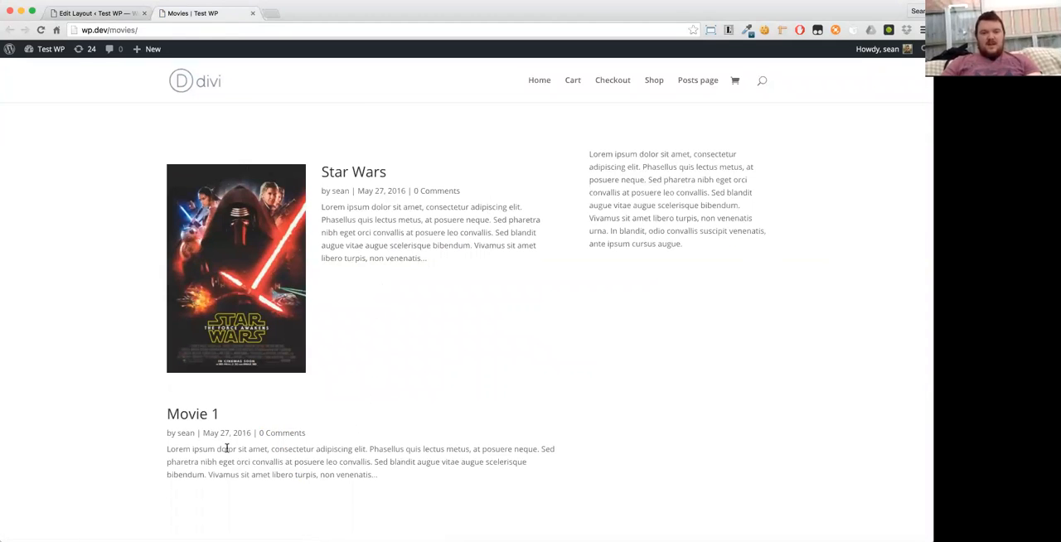
- Delete the Text module, change the row to a single full-width column, then update the layout and check the movies archive page
click(116, 14)
click(709, 288)
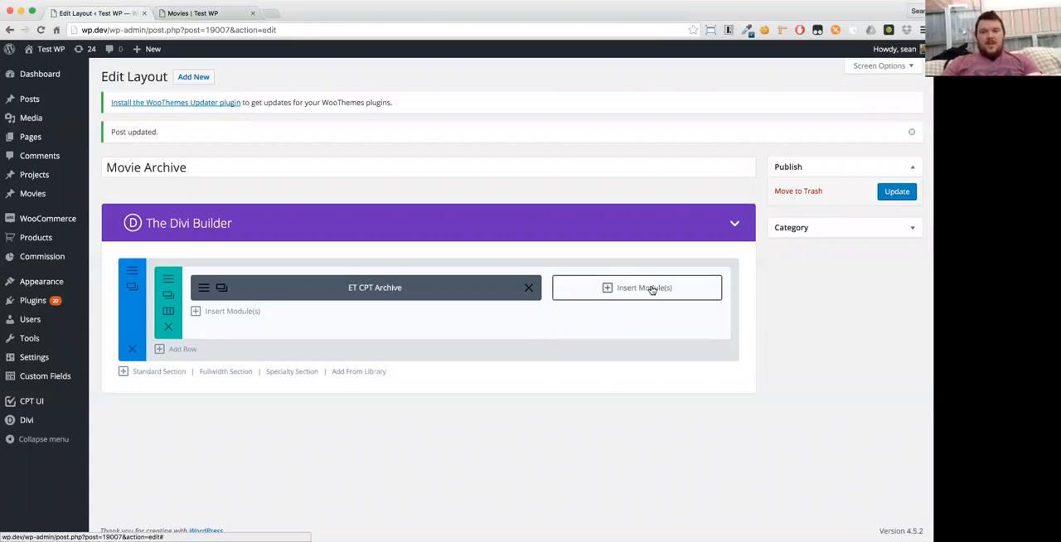
click(169, 313)
click(274, 191)
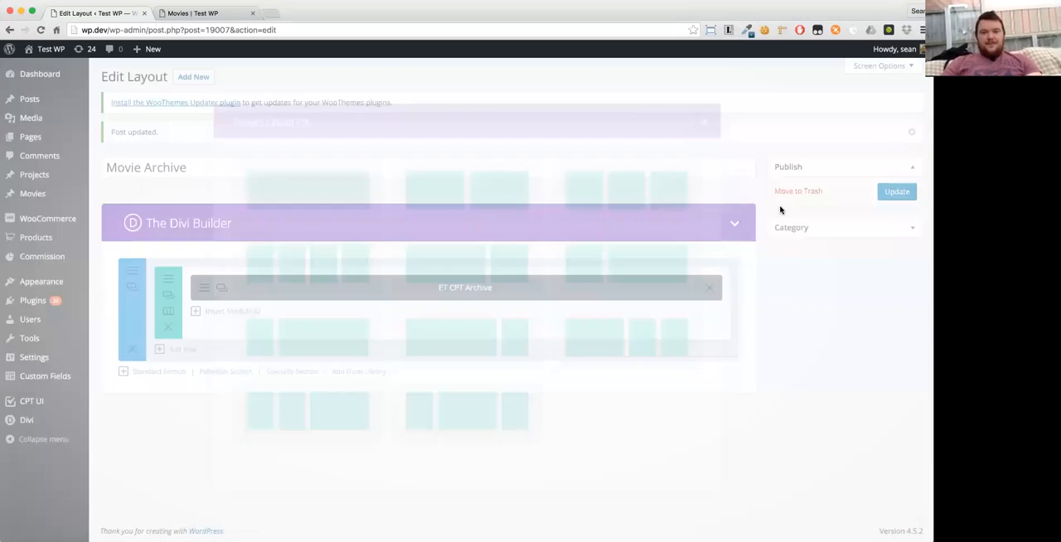
click(897, 191)
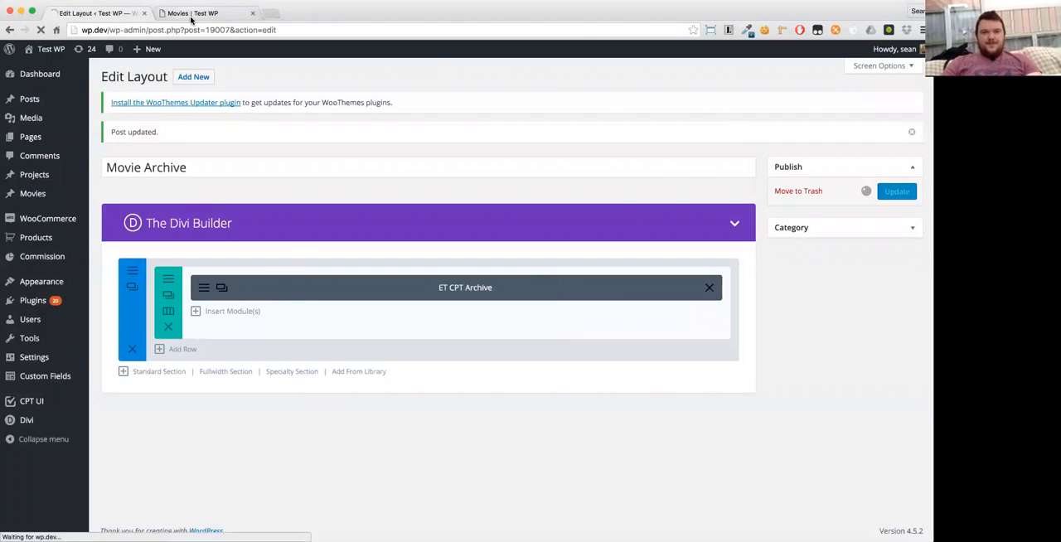
click(190, 14)
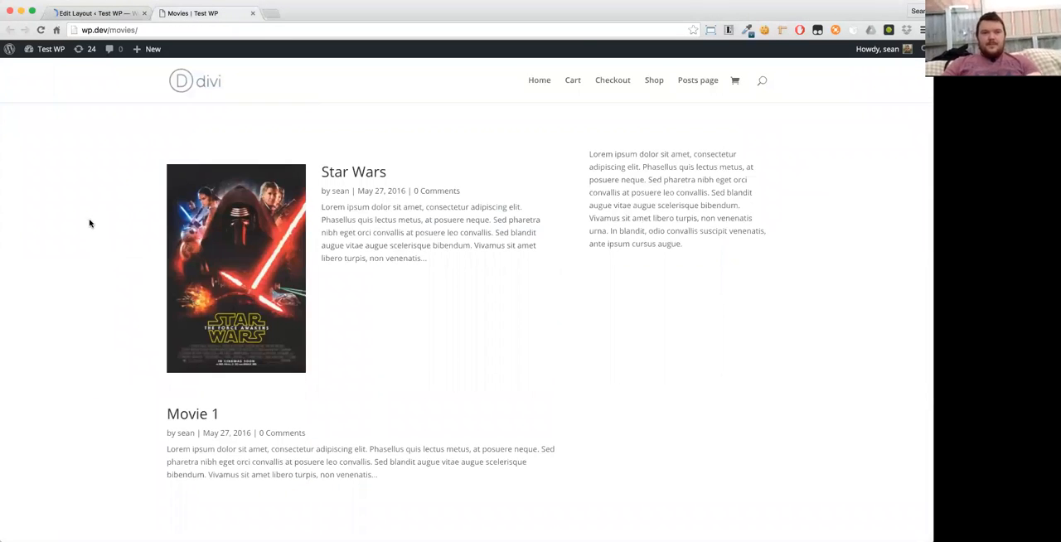
key(super+r)
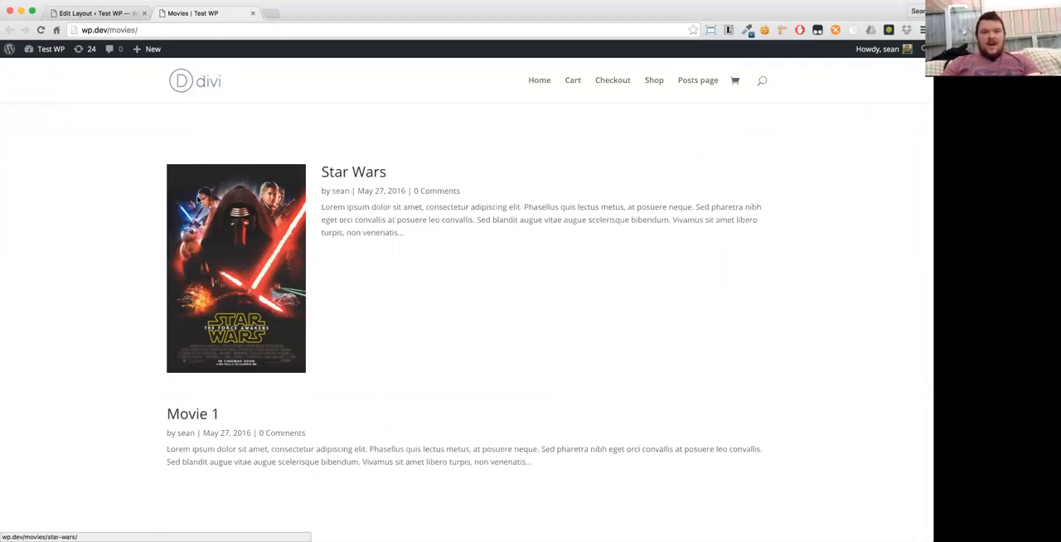
- Set the ET CPT Archive module's featured image size to sb_cpt_li_350_square, update the layout and reload the movies archive page
click(87, 18)
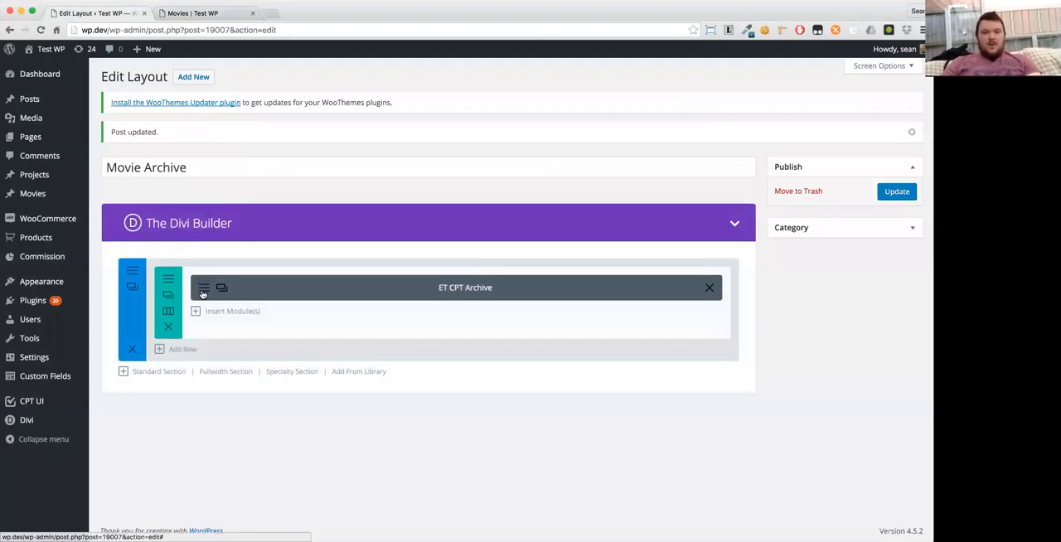
click(249, 281)
scroll(481, 374, down, 6)
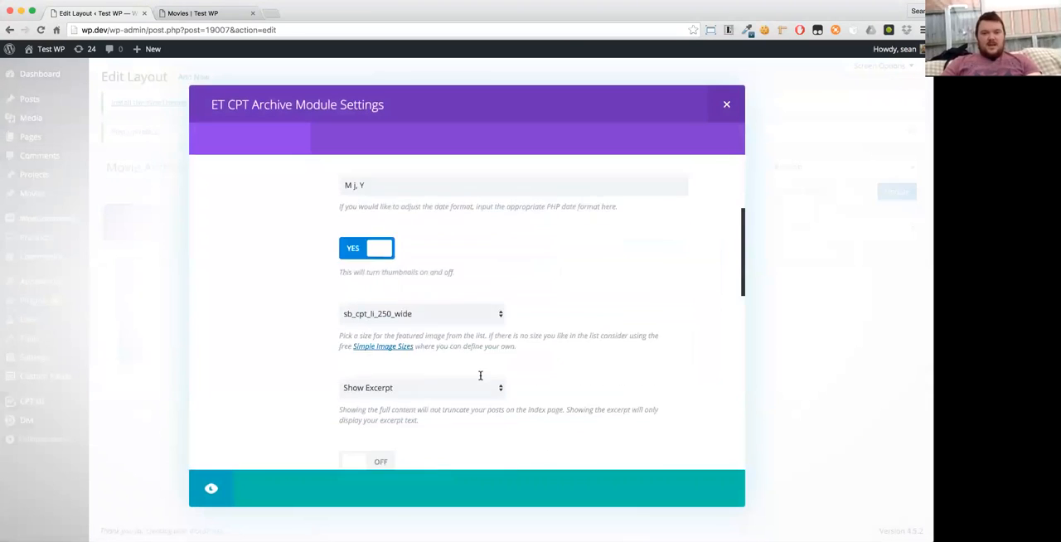
click(410, 258)
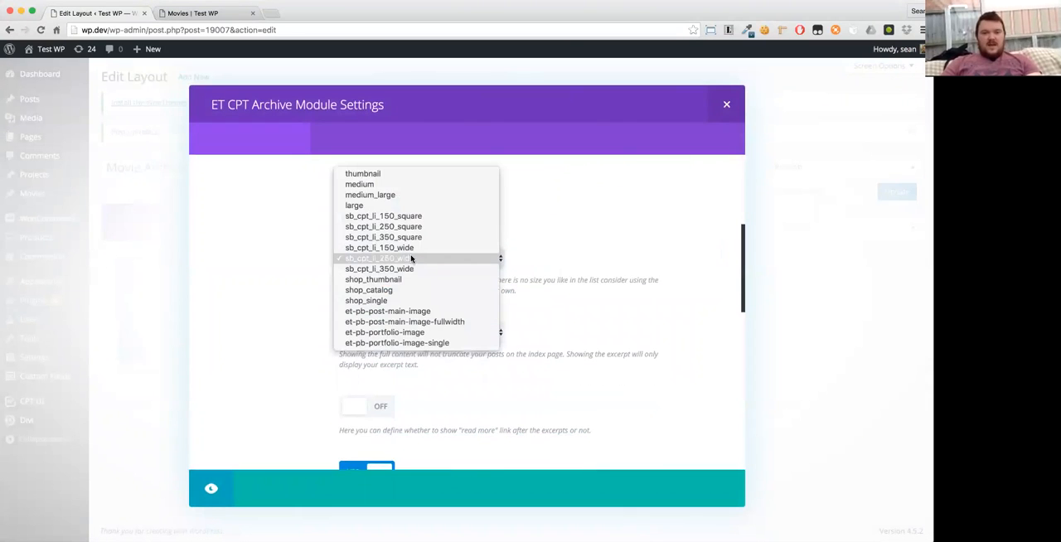
click(397, 228)
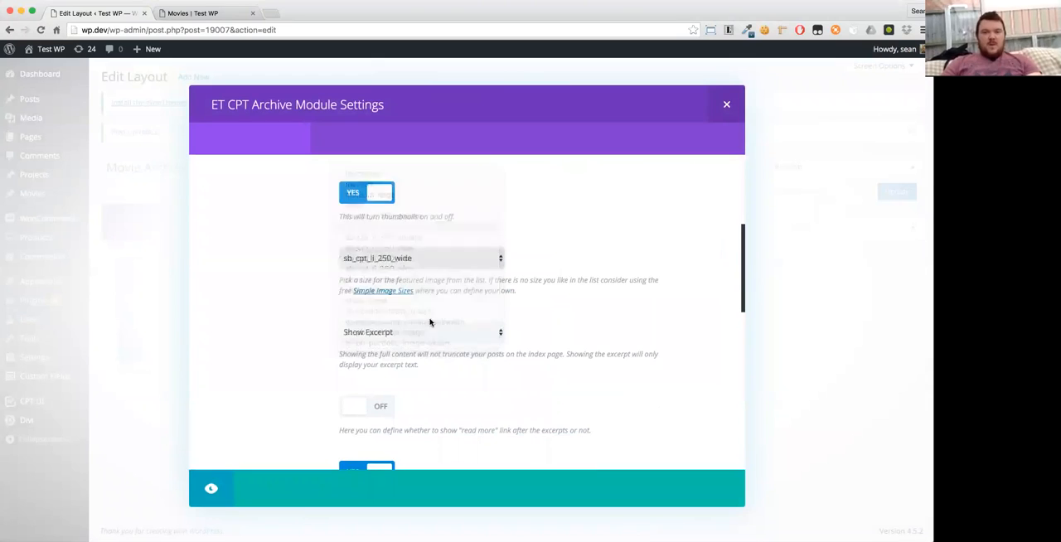
click(377, 260)
click(383, 268)
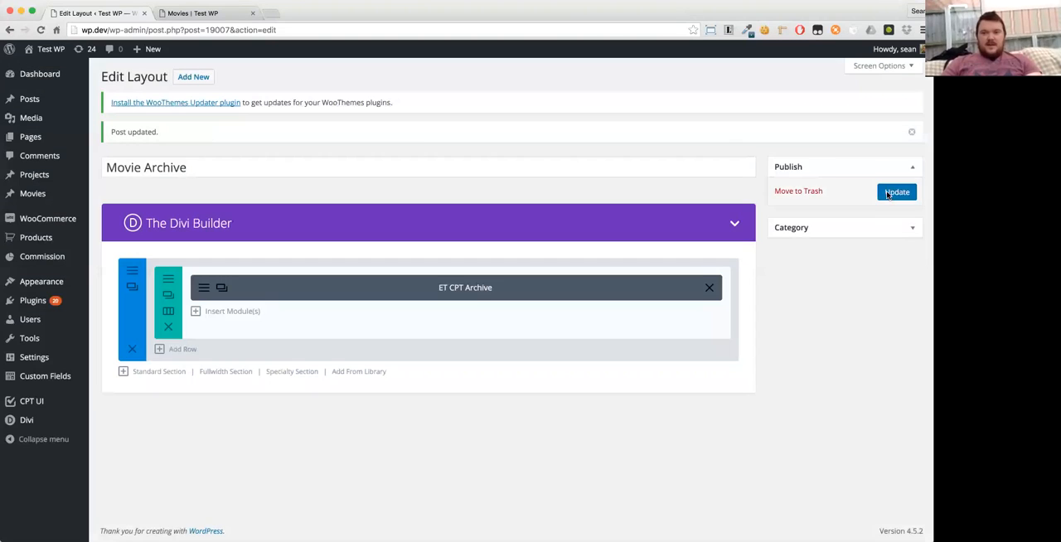
click(895, 192)
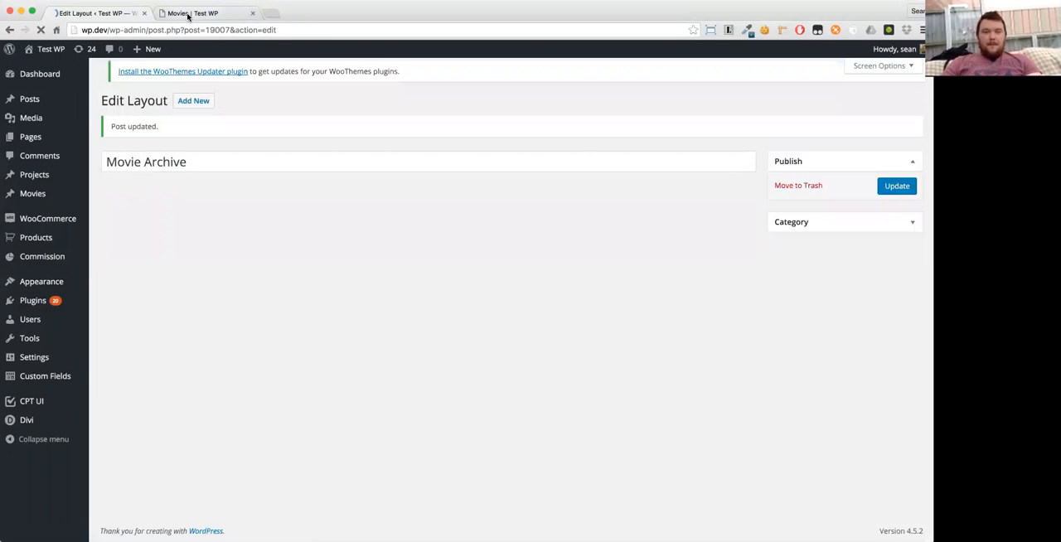
click(188, 14)
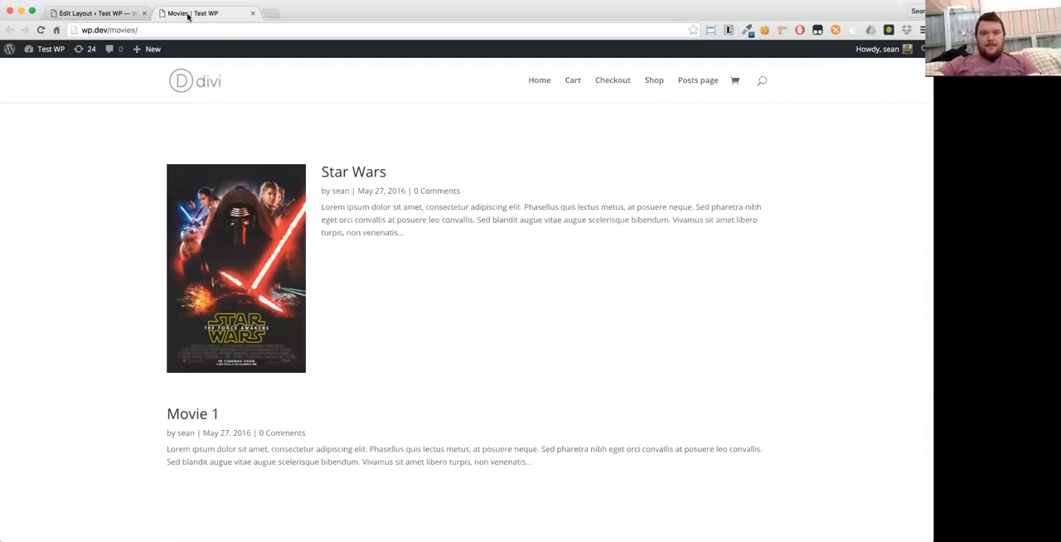
key(super+r)
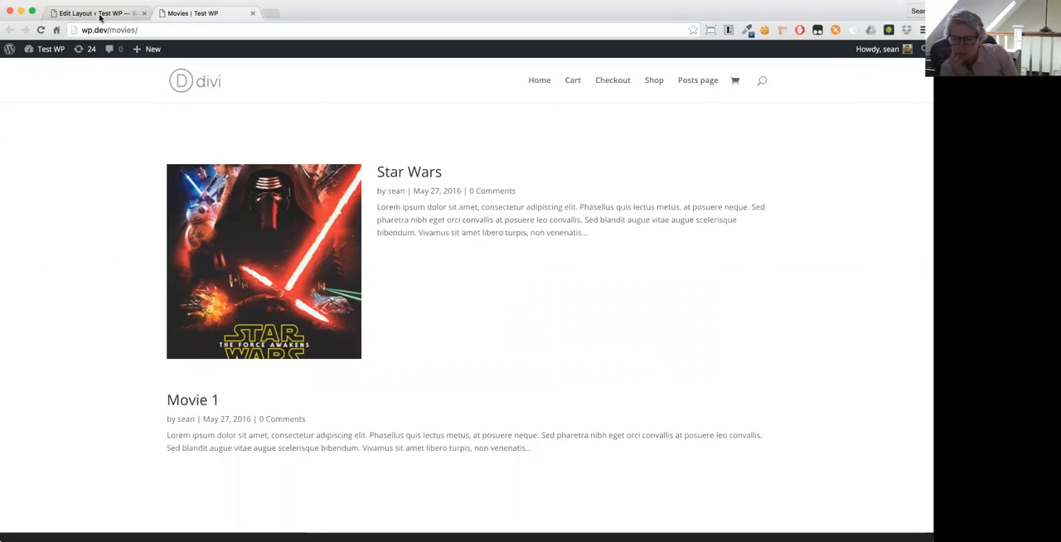
- Set the ET CPT Archive module's featured image size to sb_cpt_li_150_wide and save the module
click(98, 14)
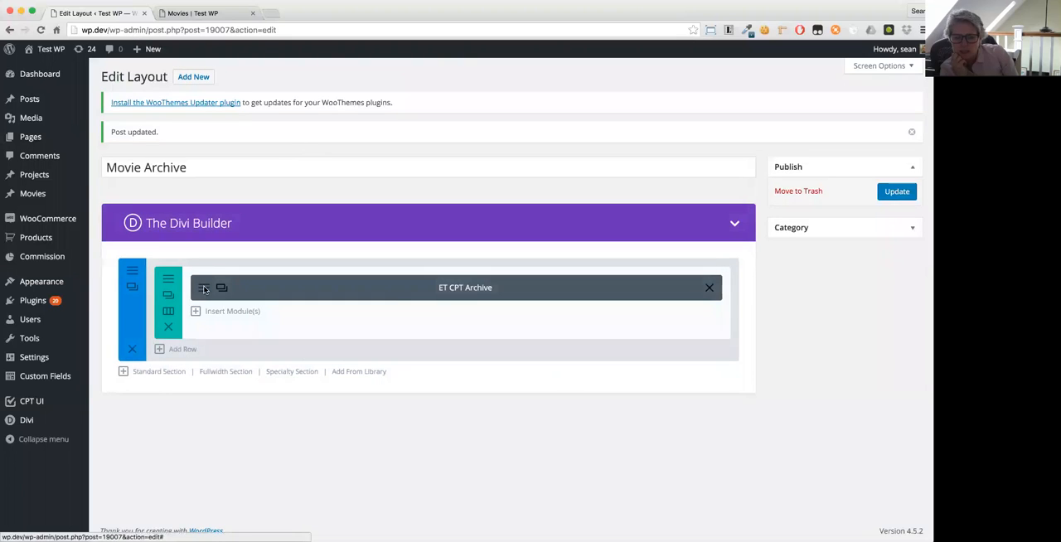
click(348, 290)
scroll(402, 311, down, 3)
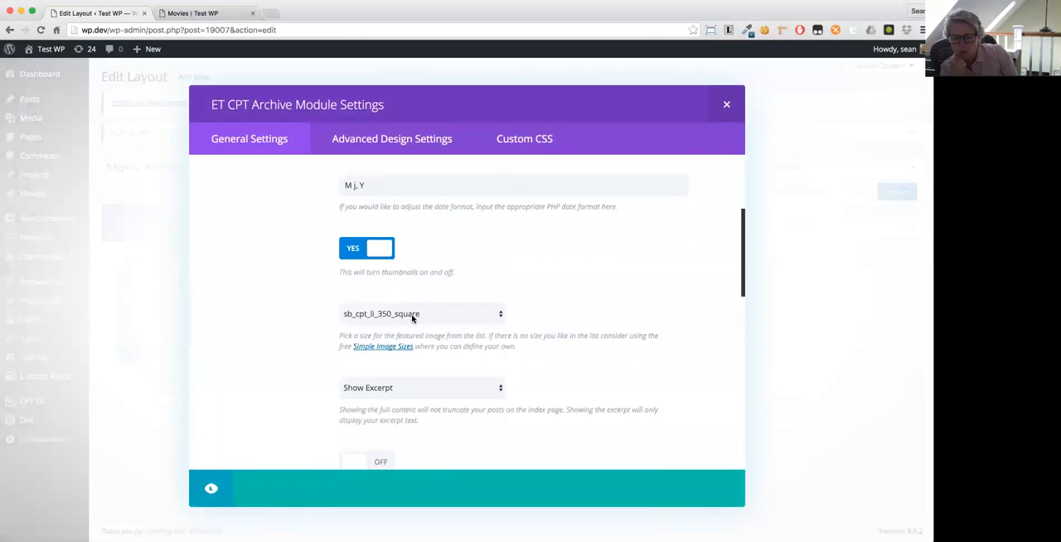
click(411, 317)
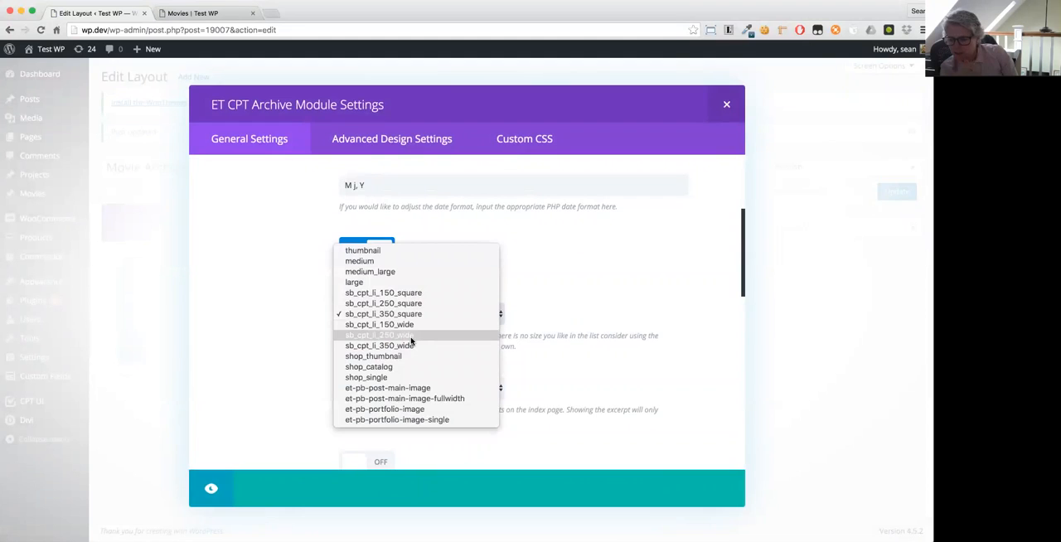
click(411, 335)
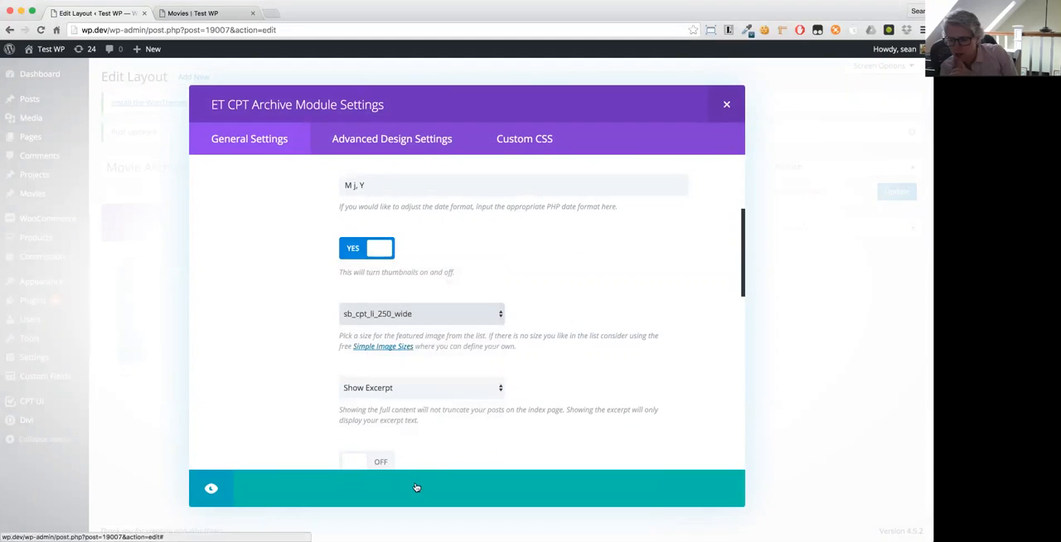
click(367, 316)
click(363, 304)
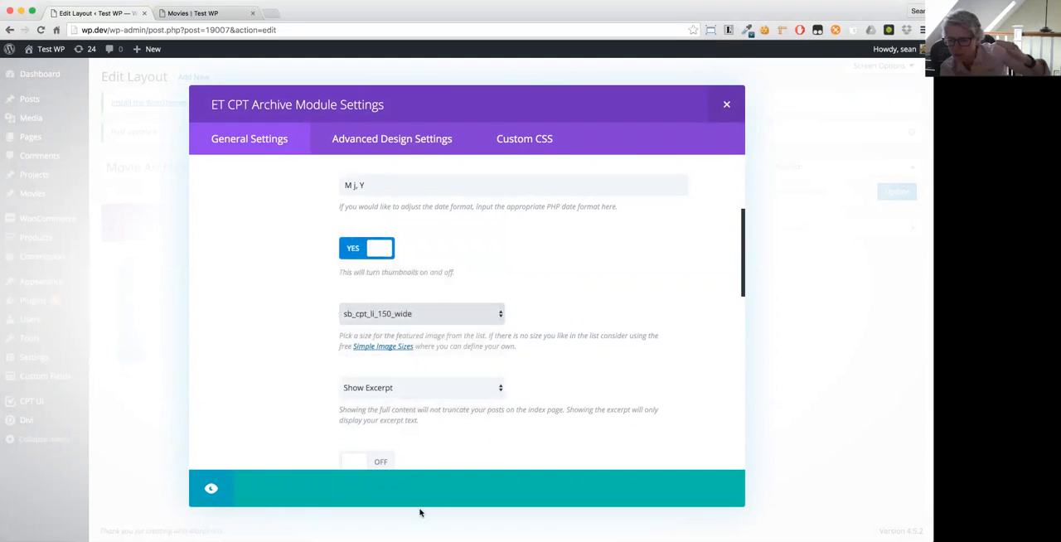
click(390, 494)
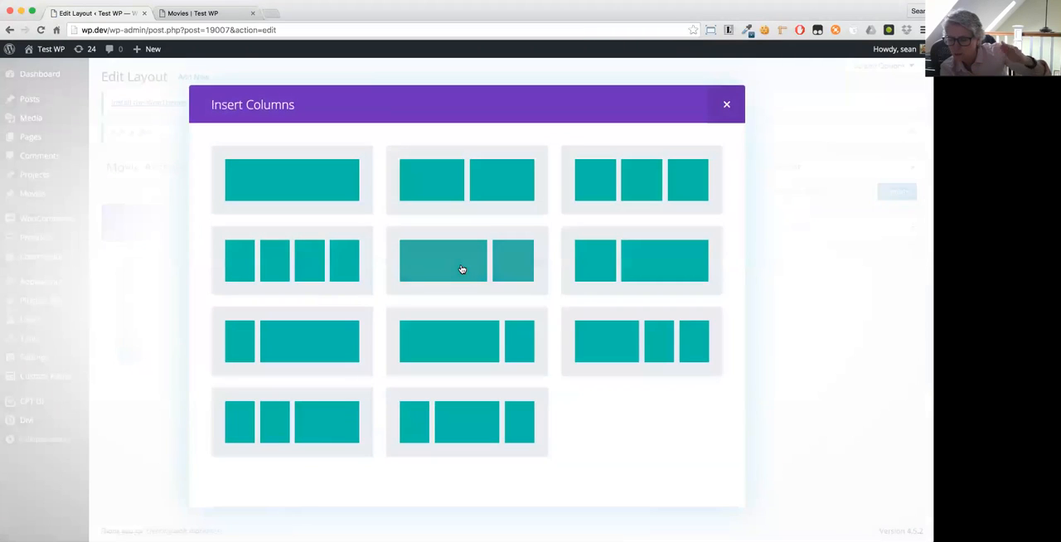
- Change the row to a two-thirds and one-third column structure and insert a Text module in the narrower column
click(462, 270)
click(580, 294)
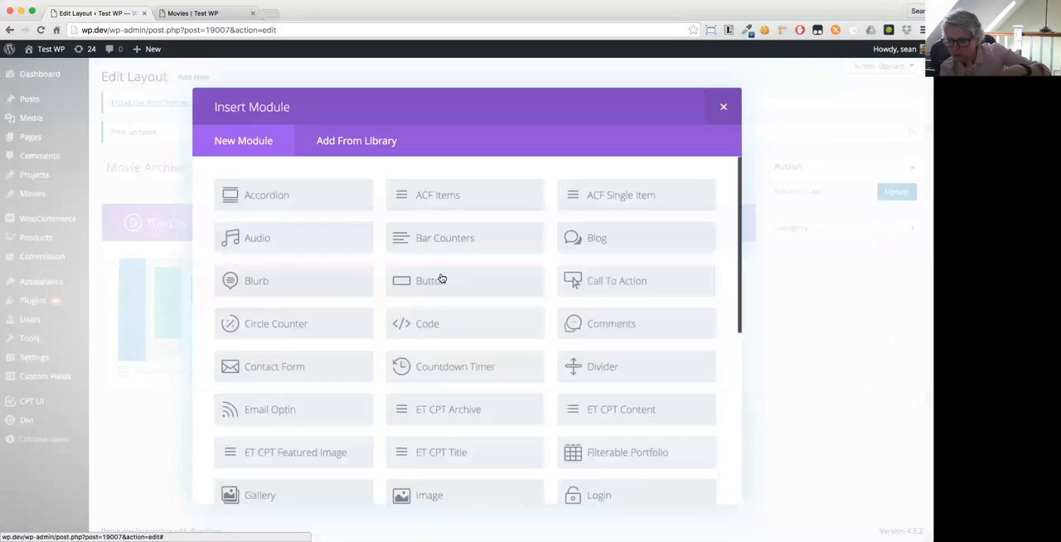
scroll(441, 279, down, 5)
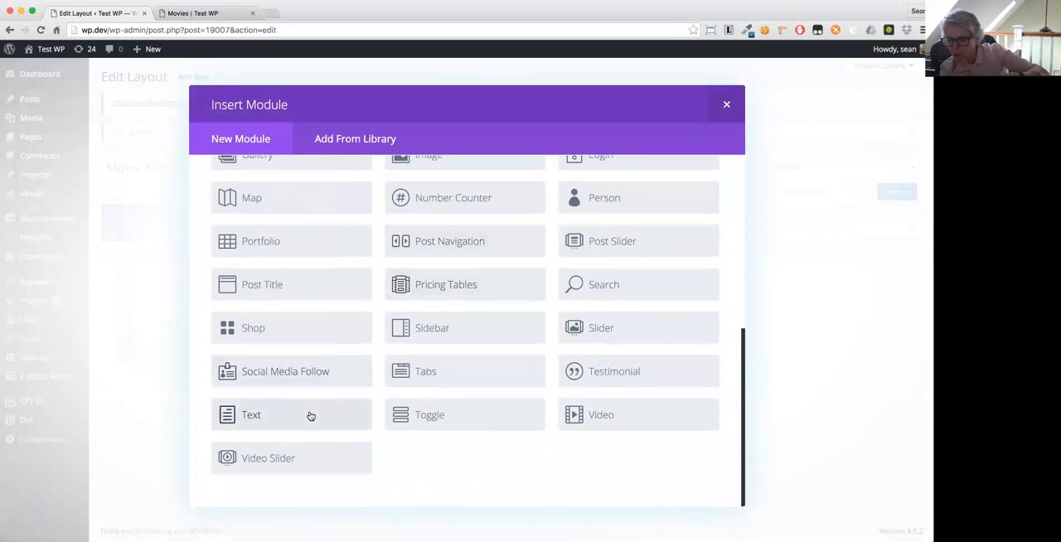
click(311, 415)
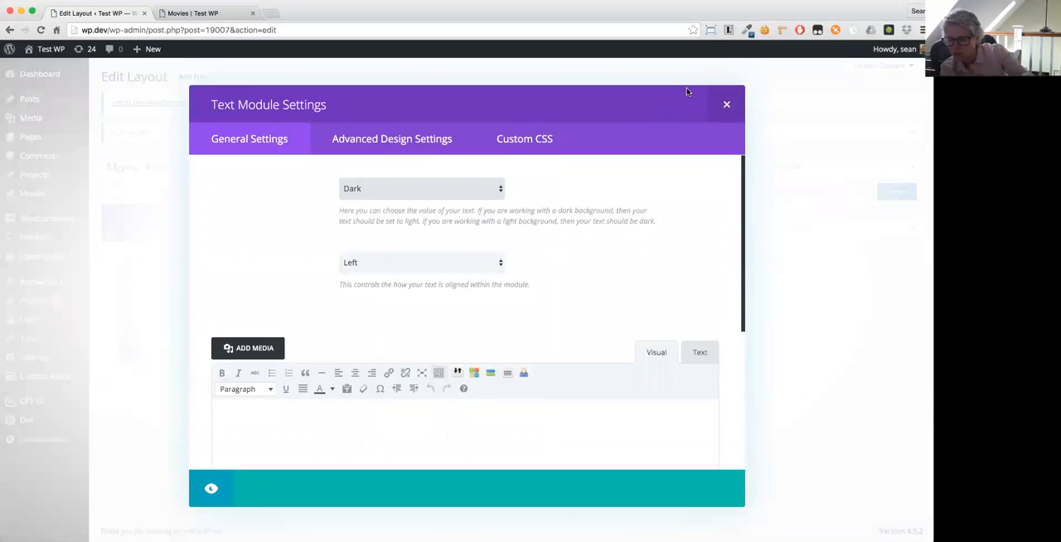
- Fill the Text module with generated lorem ipsum text, save and update the Movie Archive layout, and reload the movies archive page
click(727, 30)
click(613, 89)
click(430, 439)
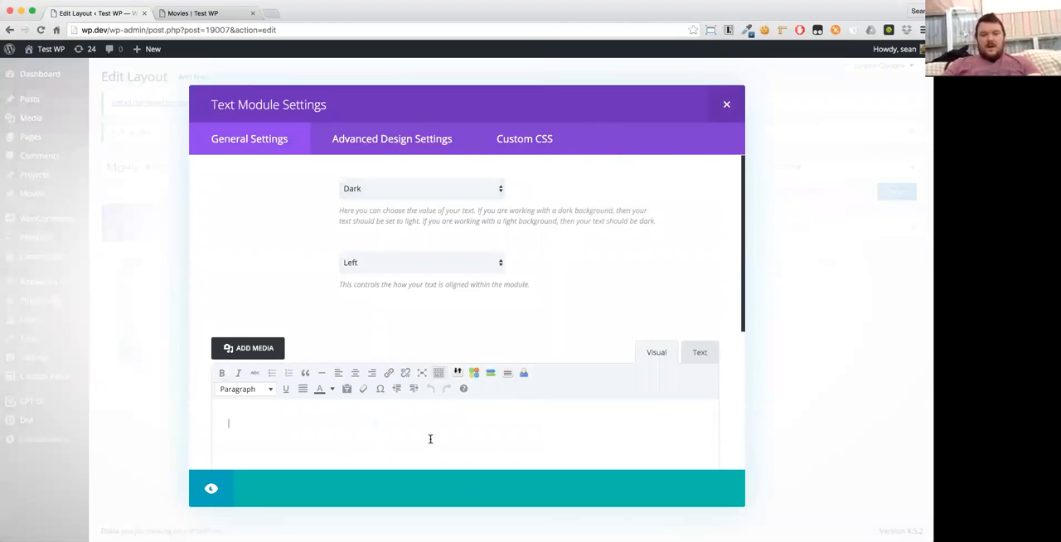
key(super+v)
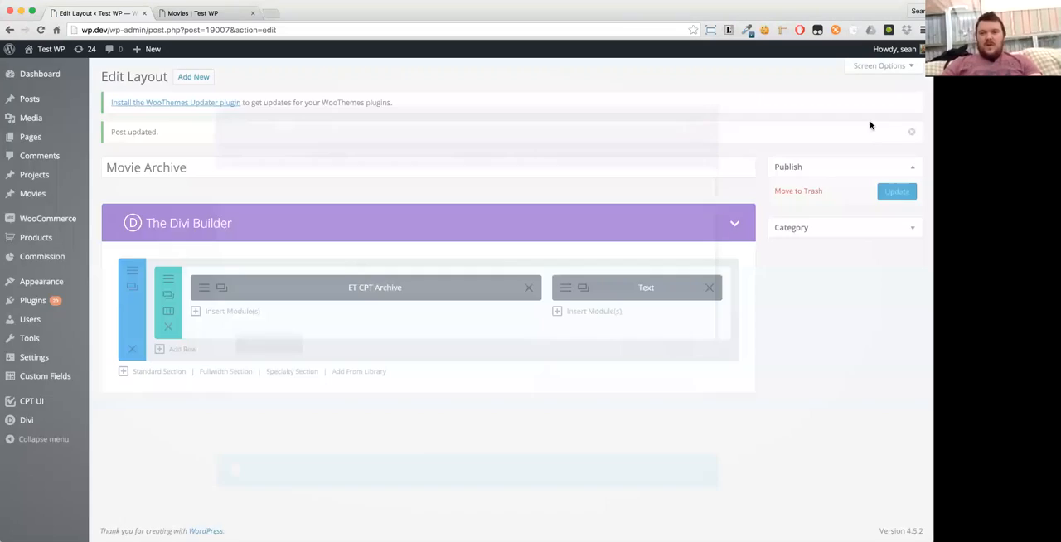
click(893, 195)
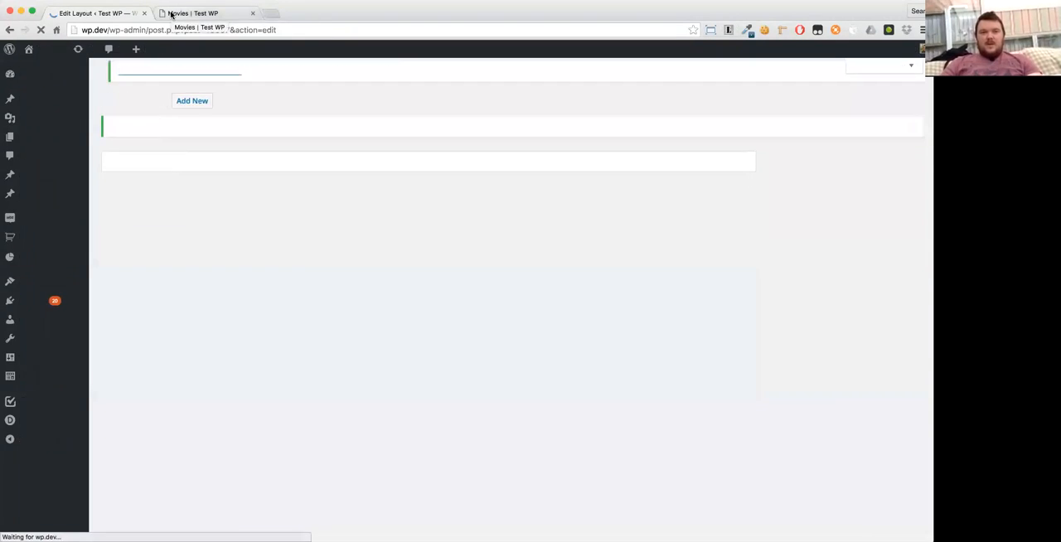
click(172, 13)
key(super+r)
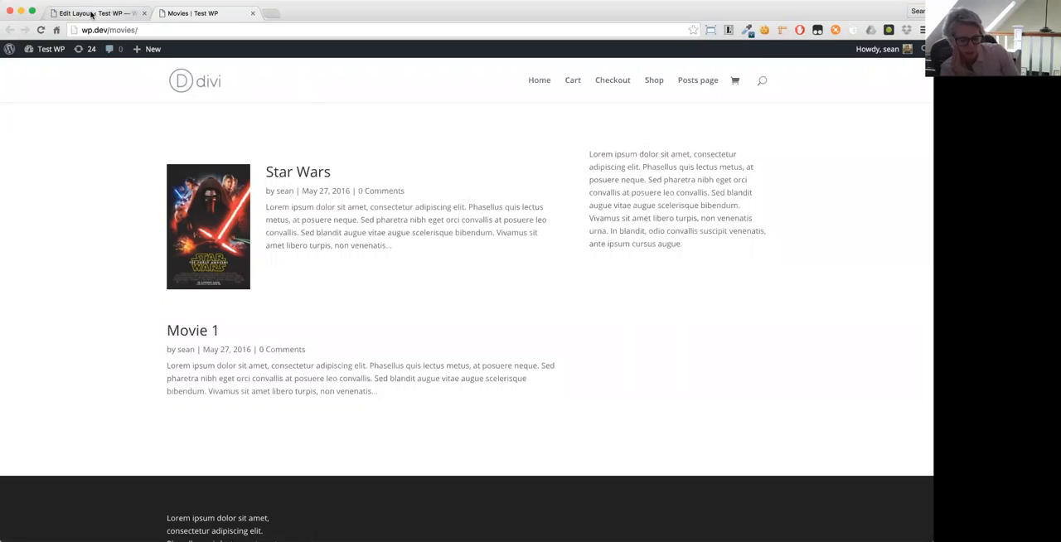
- Return to the WordPress admin and start a new movie titled Tintin
click(91, 14)
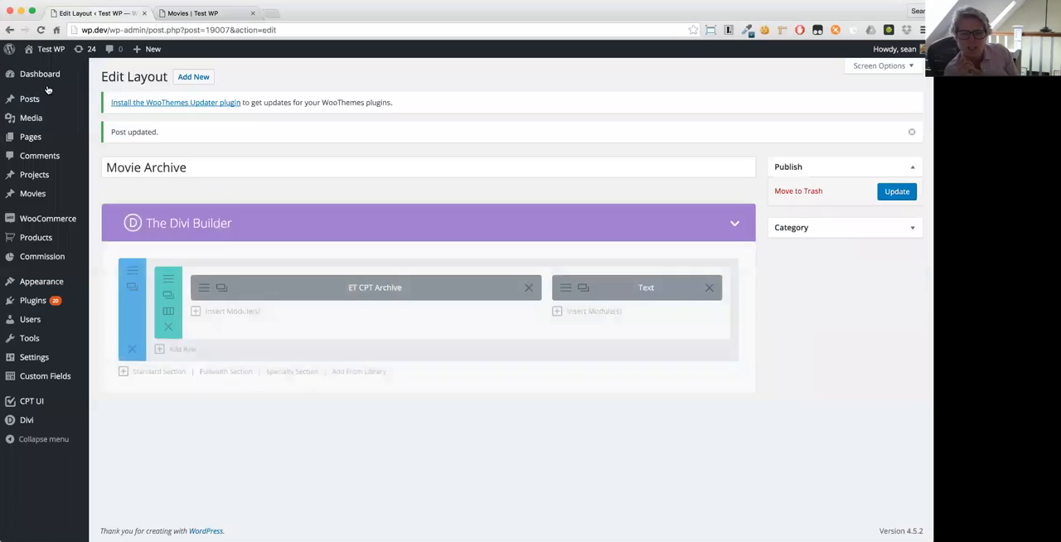
mouse_move(37, 198)
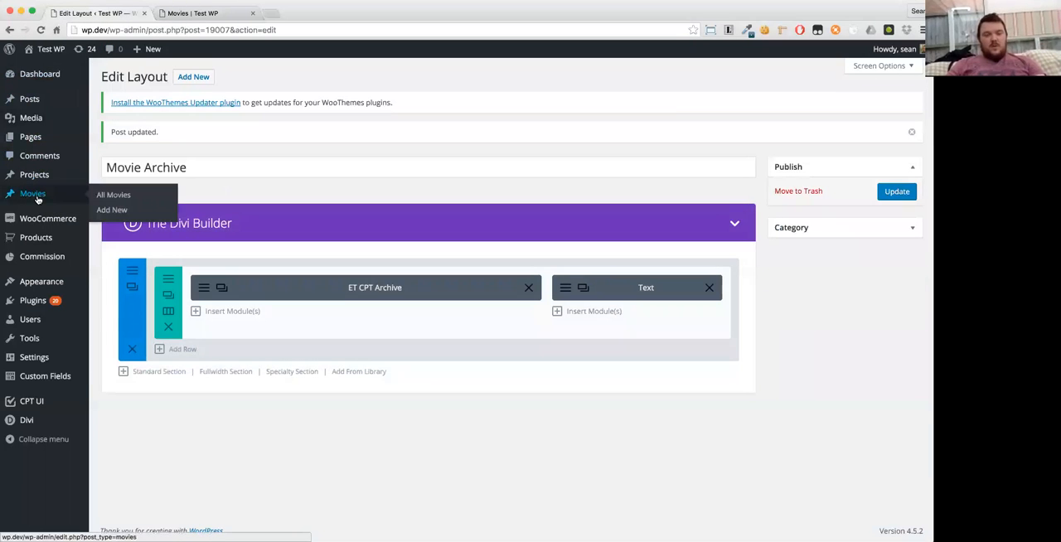
click(109, 210)
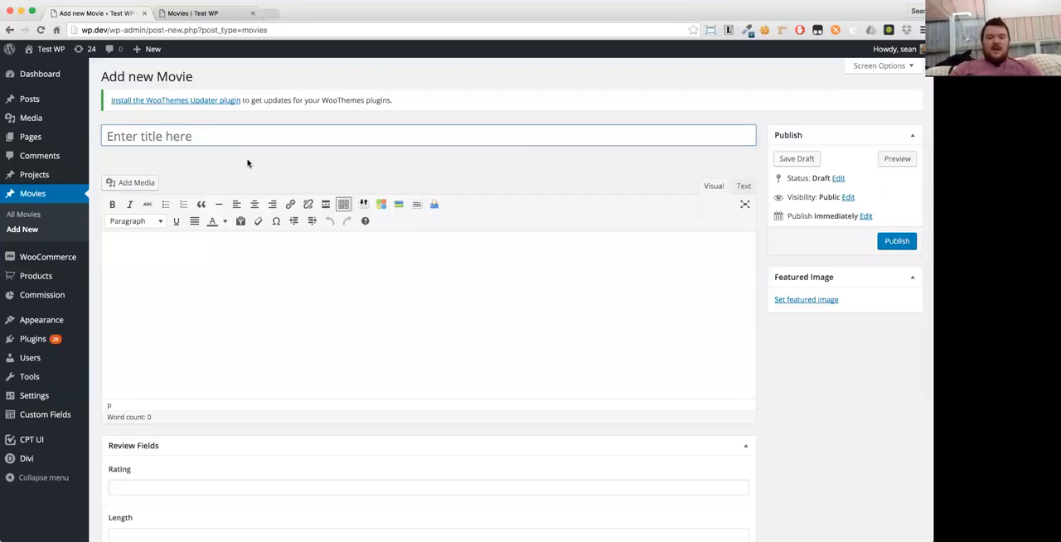
text(Tintin)
key(Tab)
- Generate three paragraphs of lorem ipsum text and paste them into the Tintin movie's content
click(728, 32)
click(622, 94)
click(633, 56)
click(634, 55)
click(644, 90)
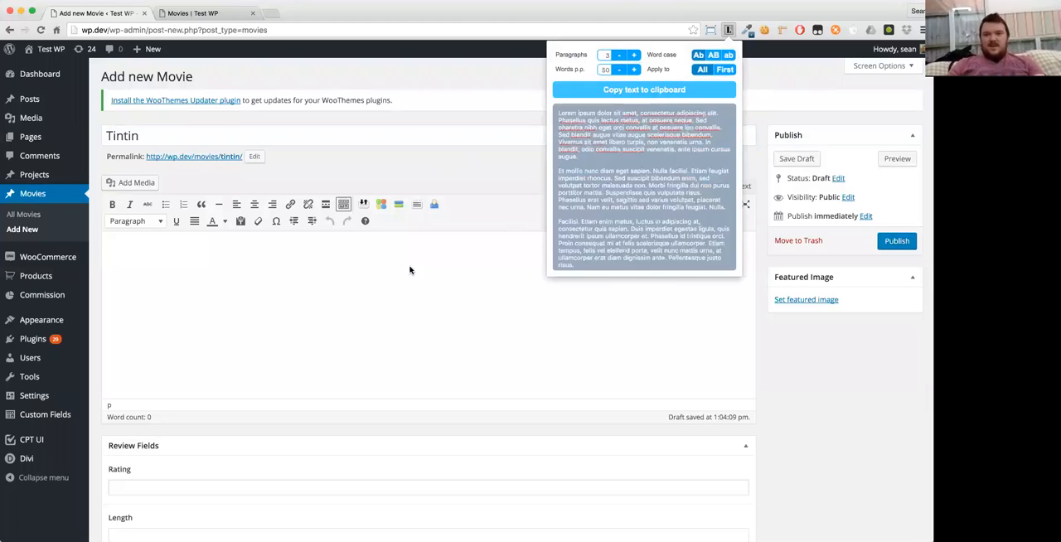
click(303, 336)
key(ctrl+v)
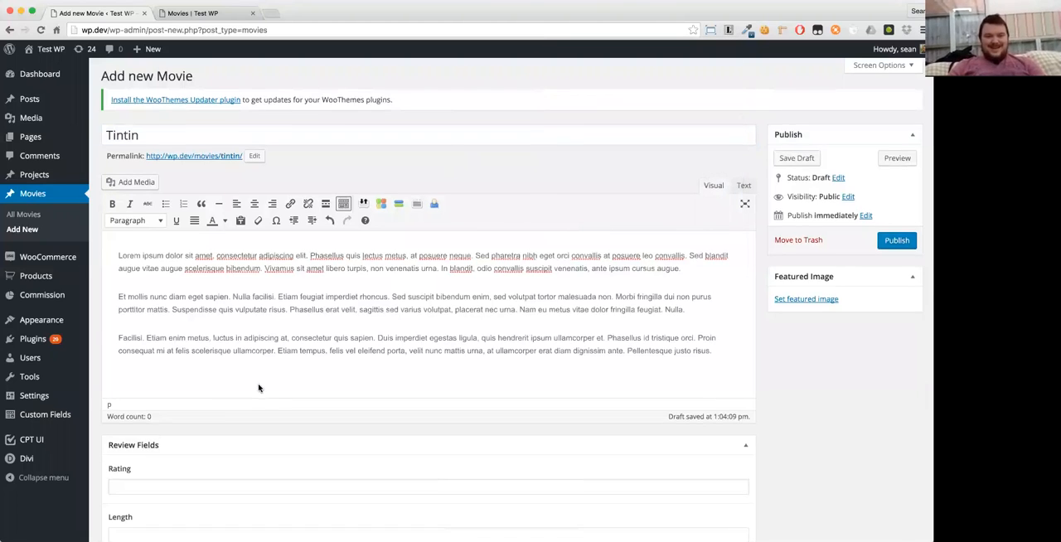
- Fill in Tintin's review fields: Rating 18, Length 130, Genre Comedy, Popcorn Worthy No!, Rotten Tomato Score 34
scroll(261, 386, down, 3)
click(138, 377)
text(1)
key(Tab)
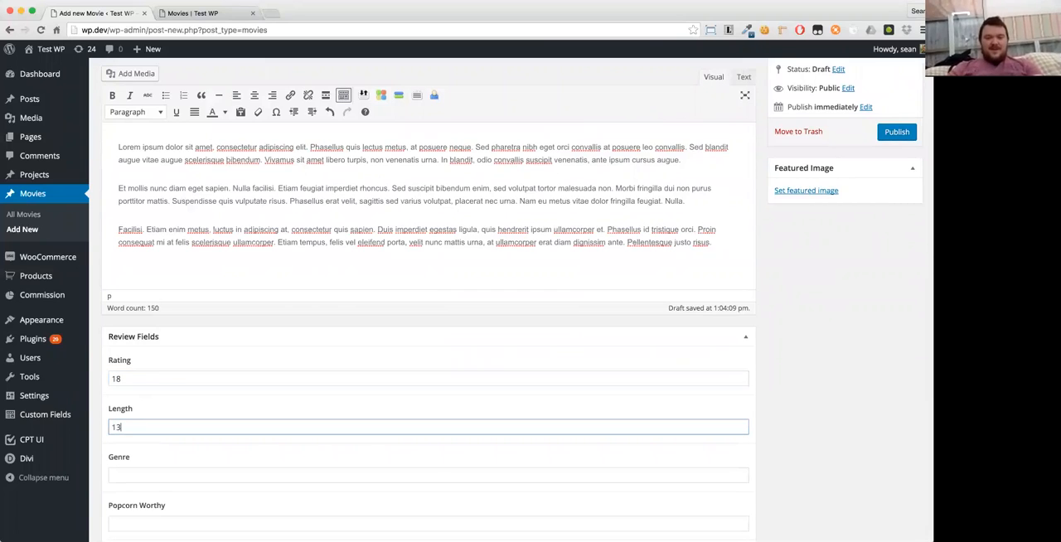
key(Tab)
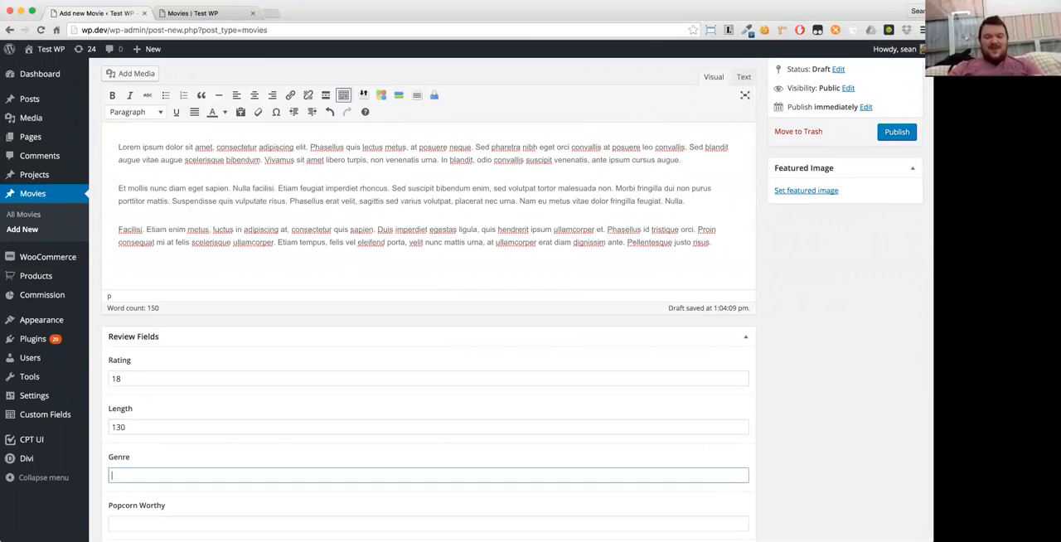
key(Tab)
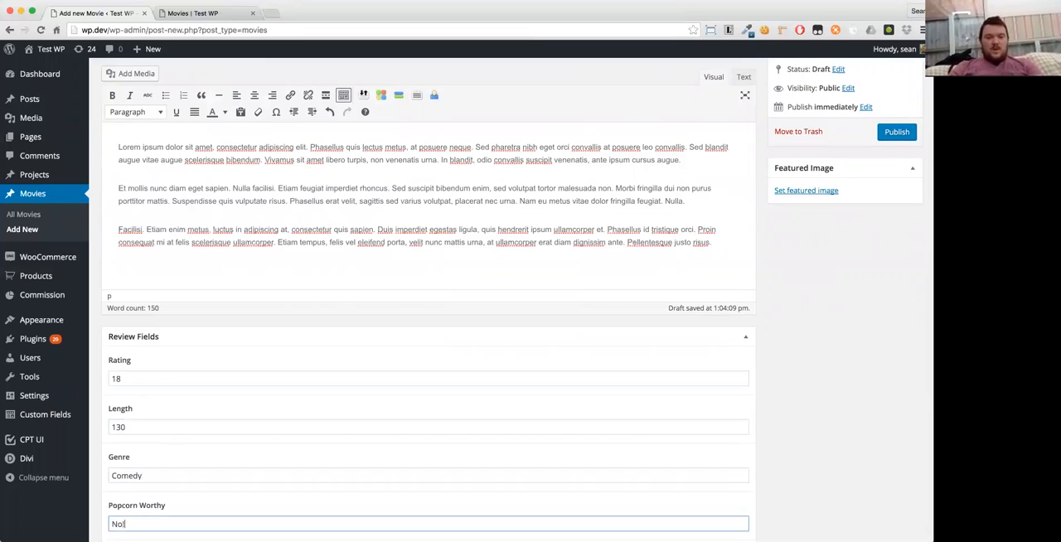
text(No!)
scroll(134, 358, down, 4)
click(155, 430)
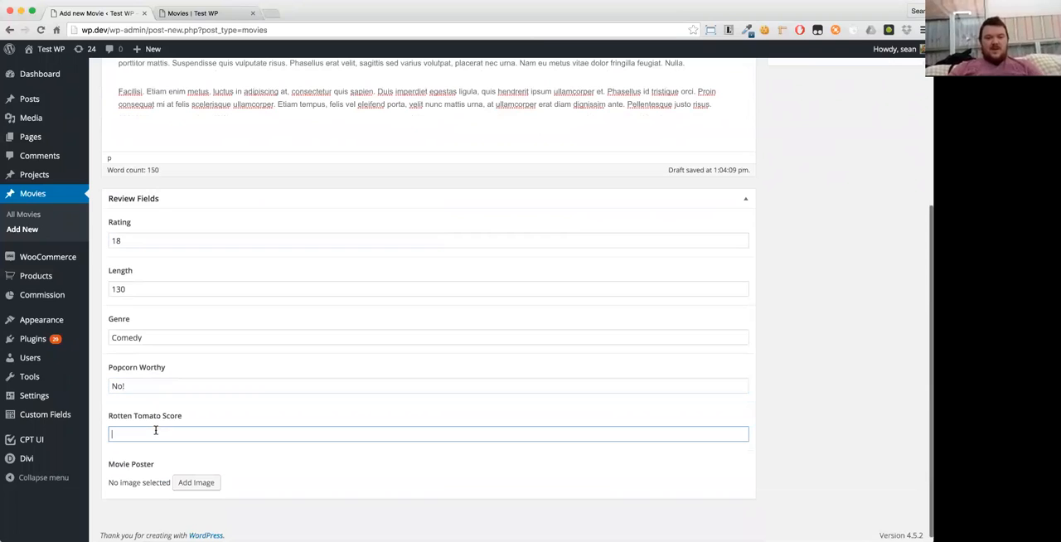
- Add tintin800.jpg to the media library and select it as Tintin's Movie Poster
click(196, 483)
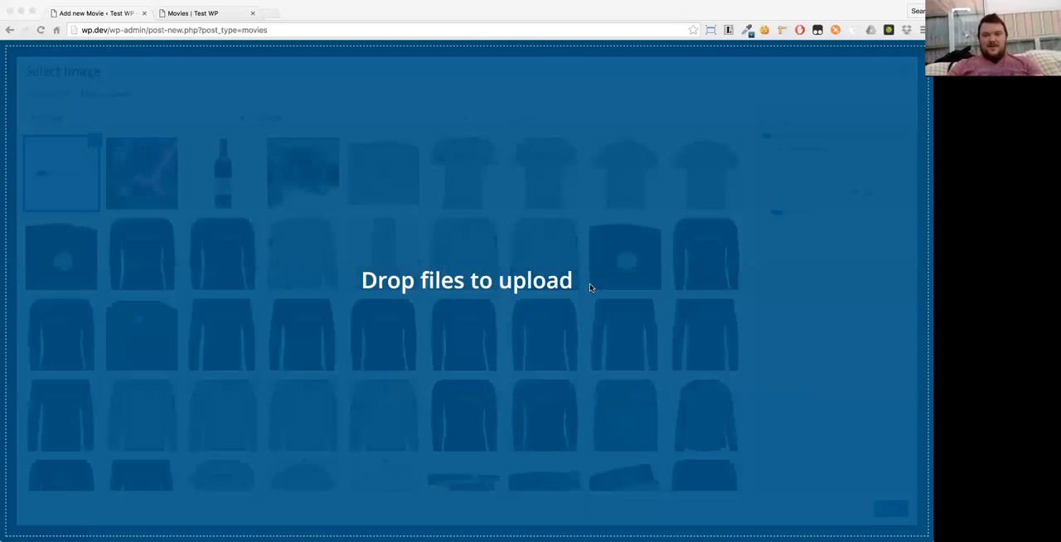
drag(589, 283, 843, 345)
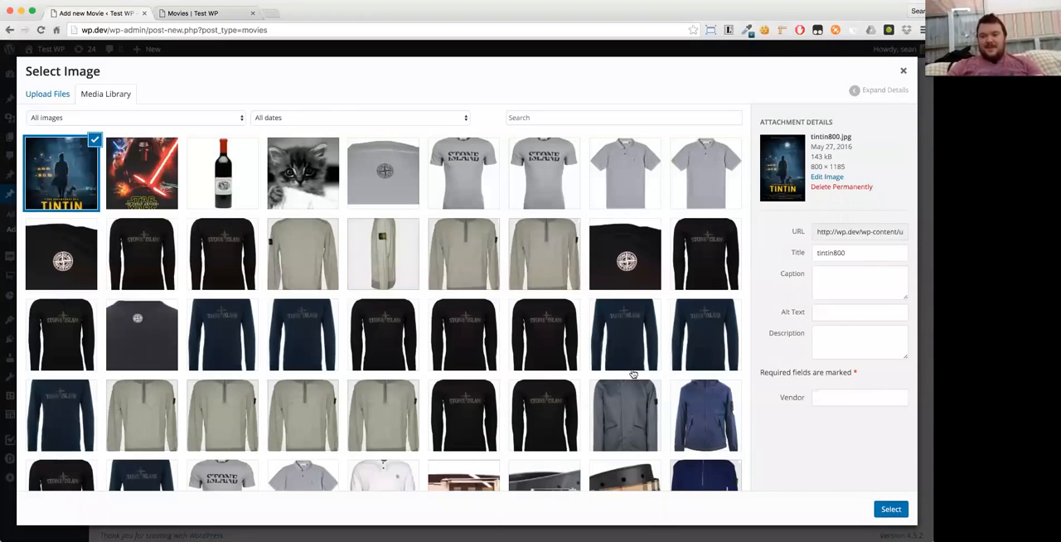
click(890, 509)
- Set the Tintin poster as the movie's featured image and publish the movie
scroll(826, 144, up, 5)
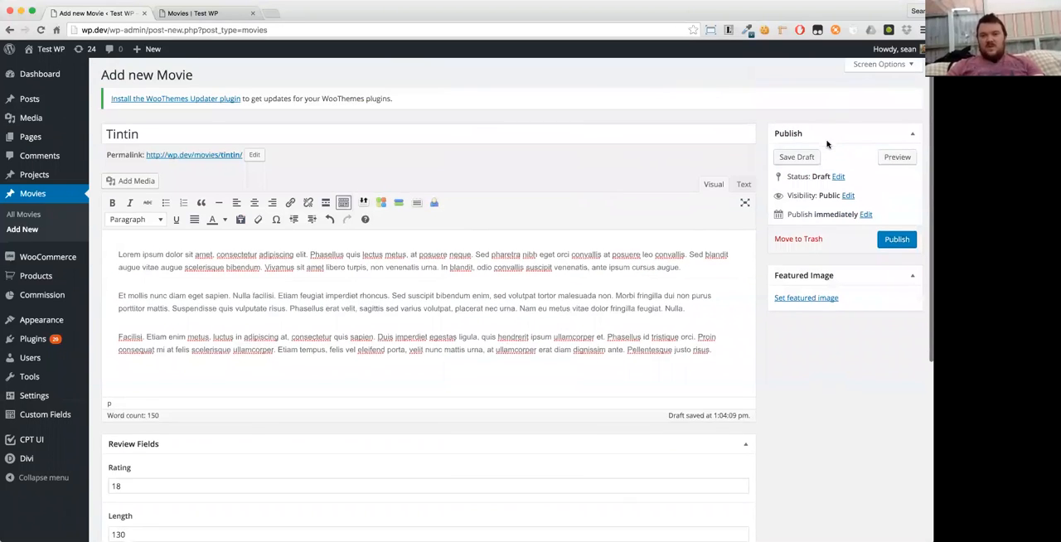
scroll(831, 166, down, 1)
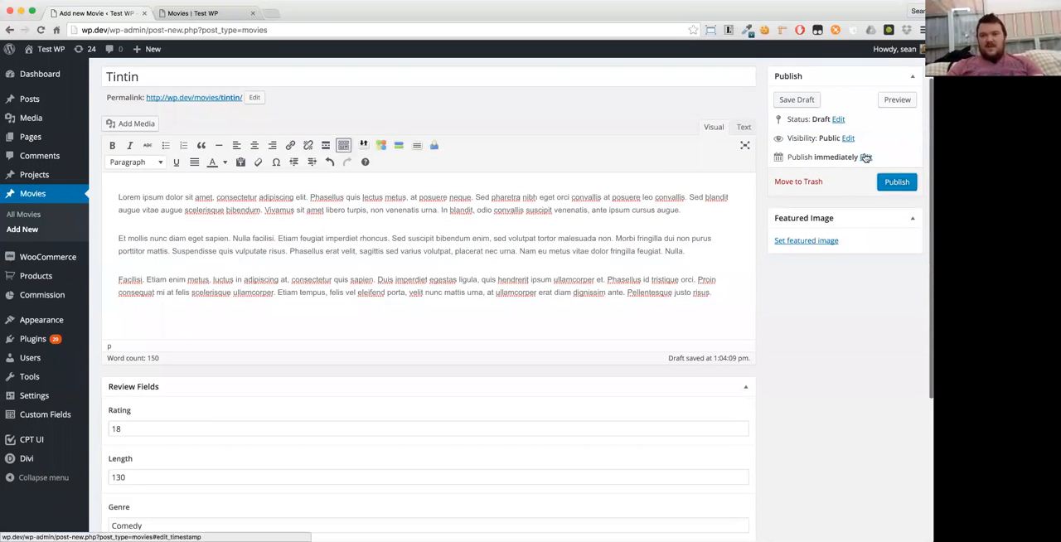
click(793, 241)
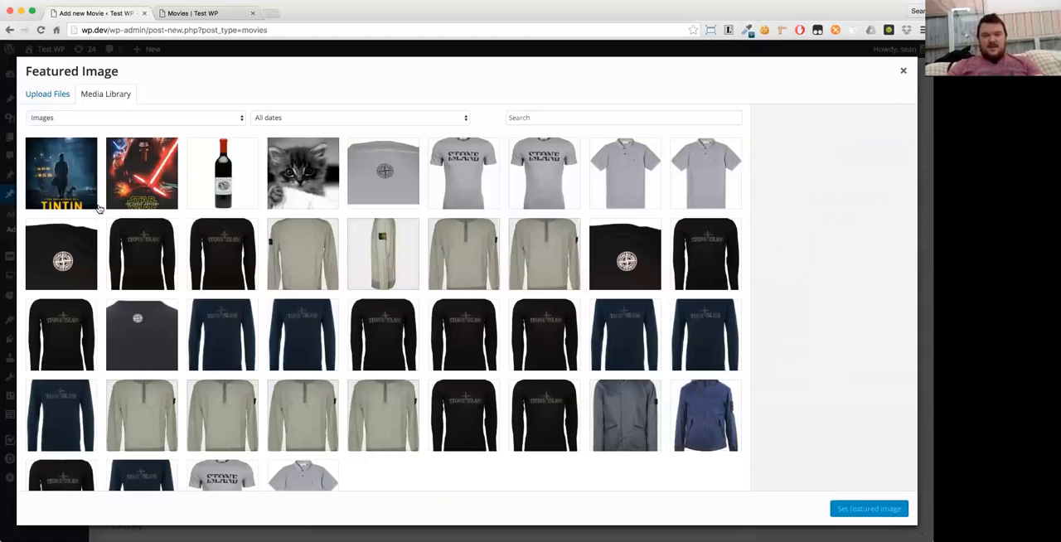
click(71, 181)
click(867, 509)
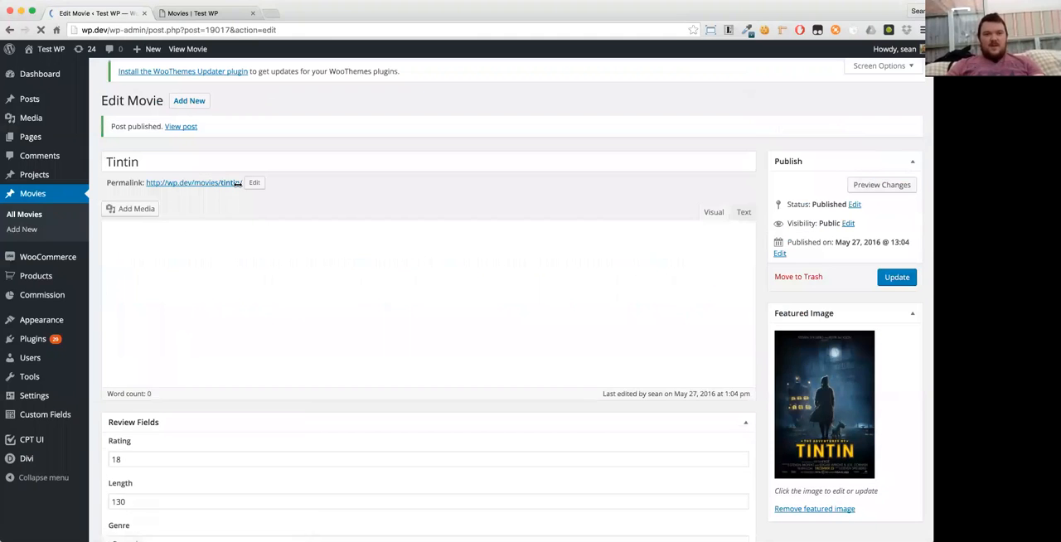
- Start another new movie titled The Martian and paste the copied lorem ipsum text as its content
click(29, 229)
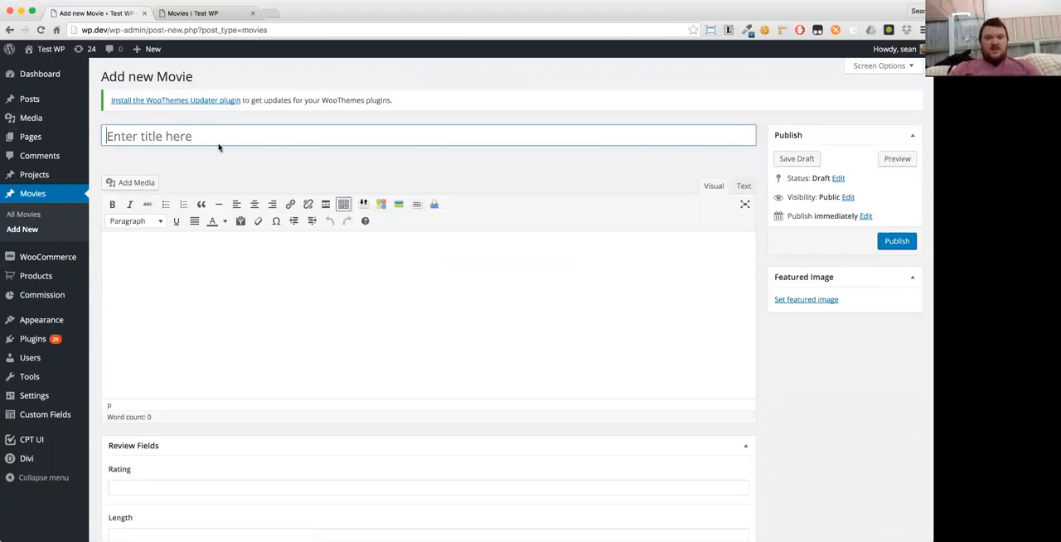
text(The Martian)
key(Tab)
text(Lorem ipsum dolor sit amet, consectetur adipiscing elit. Phasellus quis lectus metus, at posuere neque. Sed pharetra nibh eget orci convallis at posuere leo convallis. Sed blandit augue vitae augue scelerisque bibendum. Vivamus sit amet libero turpis, non venenatis urna. In blandit, odio convallis suscipit venenatis, ante ipsum cursus augue.  Et mollis nunc diam eget sapien. Nulla facilisi. Etiam feugiat imperdiet rhoncus. Sed suscipit bibendum enim, sed volutpat tortor malesuada non. Morbi fringilla dui non purus porttitor mattis. Suspendisse quis vulputate risus. Phasellus erat velit, sagittis sed varius volutpat, placerat nec urna. Nam eu metus vitae dolor fringilla feugiat. Nulla.  Facilisi. Etiam enim metus, luctus in adipiscing at, consectetur quis sapien. Duis imperdiet egestas ligula, quis hendrerit ipsum ullamcorper et. Phasellus id tristique orci. Proin consequat mi at felis scelerisque ullamcorper. Etiam tempus, felis vel eleifend porta, velit nunc mattis urna, at ullamcorper erat diam dignissim ante. Pellentesque justo risus.)
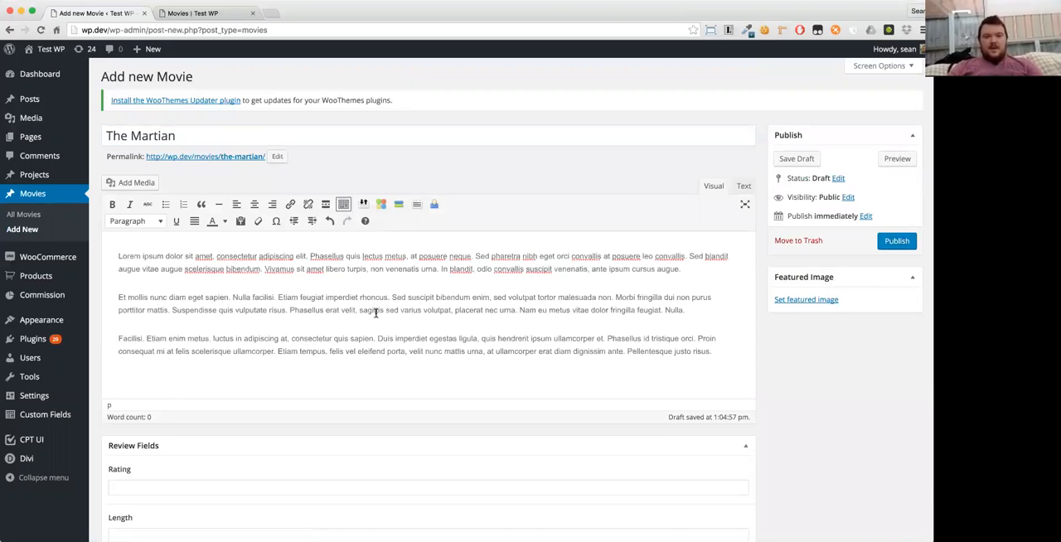
- Fill in The Martian's review fields: Rating 12A, Length 92, Genre Action, Popcorn Worthy Yep, Rotten Tomato Score 50
scroll(375, 313, down, 5)
click(253, 301)
text(12)
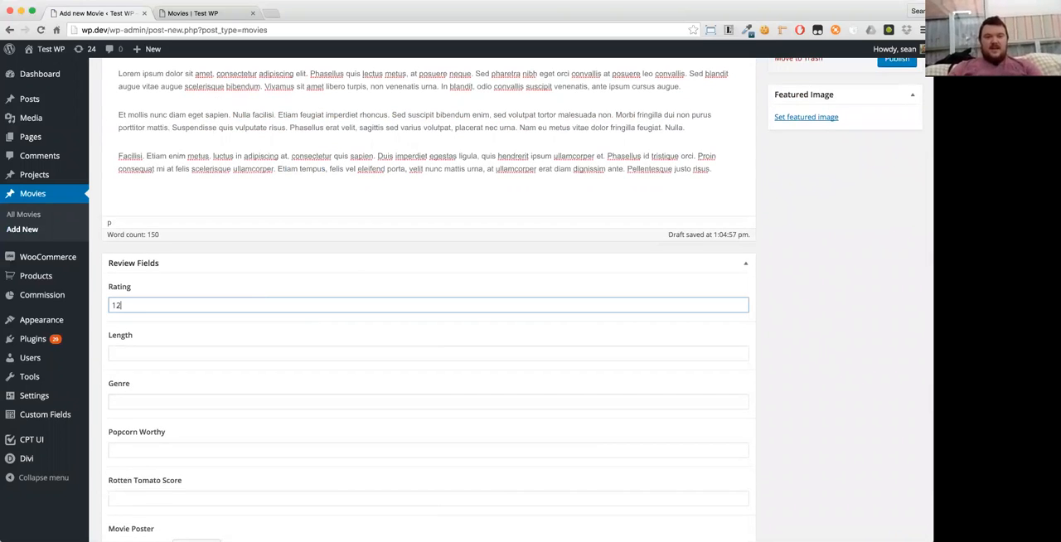
text(A)
key(Tab)
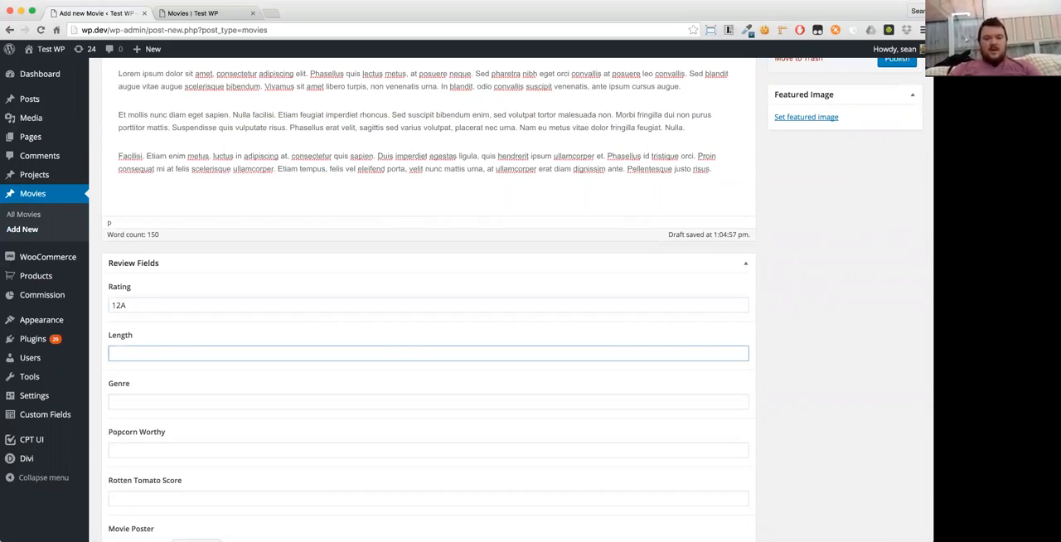
text(92)
key(Tab)
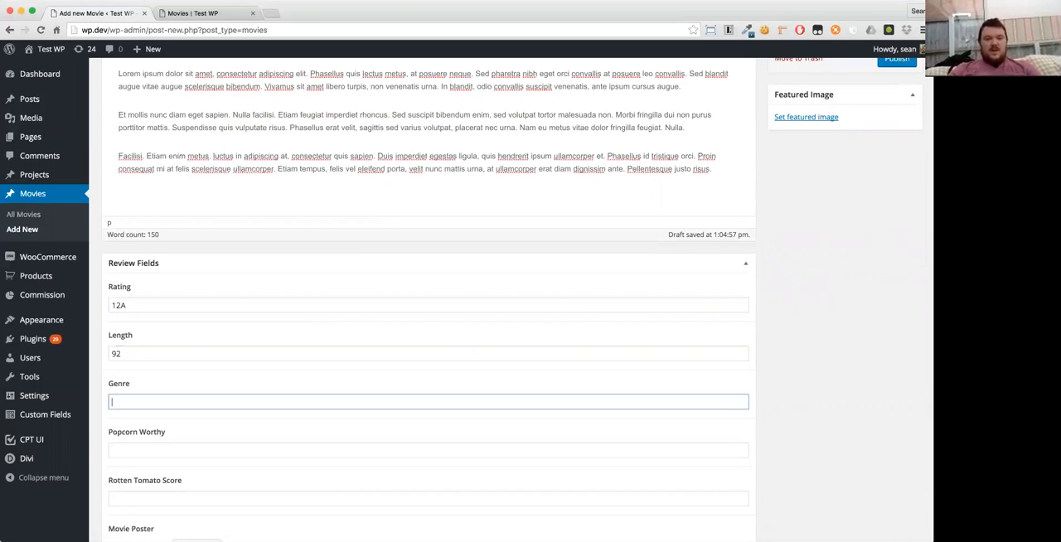
key(Tab)
text(Yep)
key(Tab)
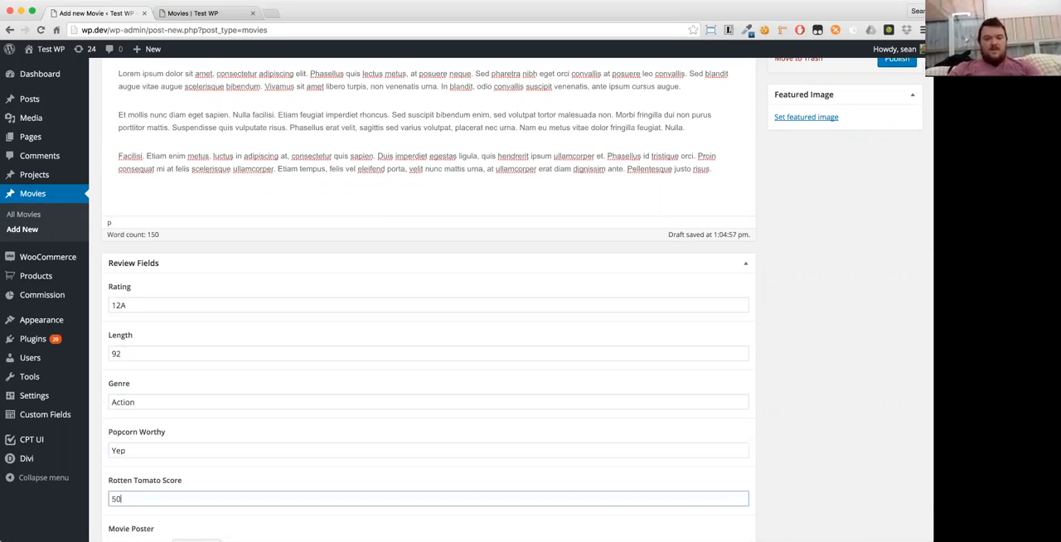
text(50)
scroll(213, 265, down, 3)
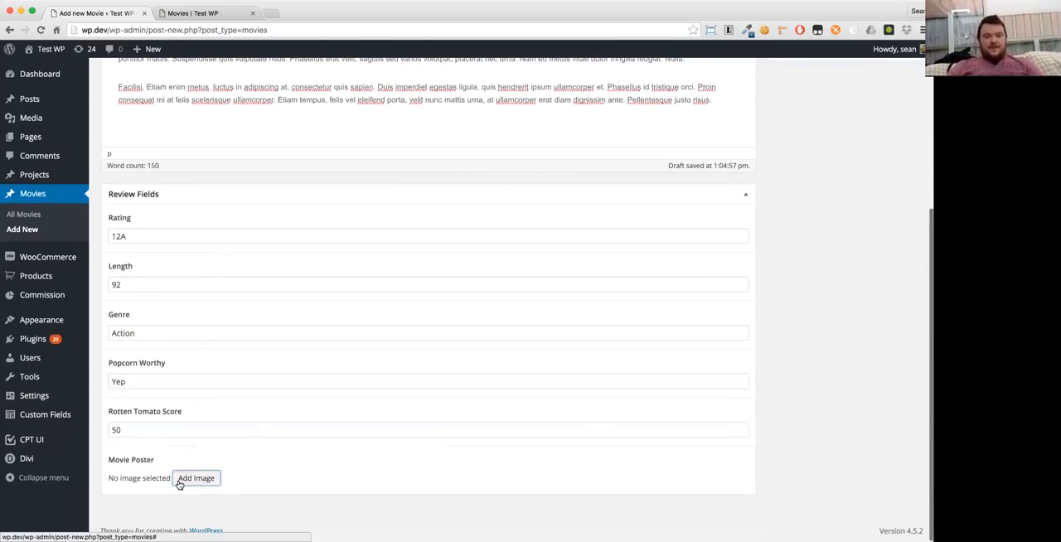
- Add martian_ver2_xxlg.jpg to the media library and select it as The Martian's Movie Poster
click(196, 478)
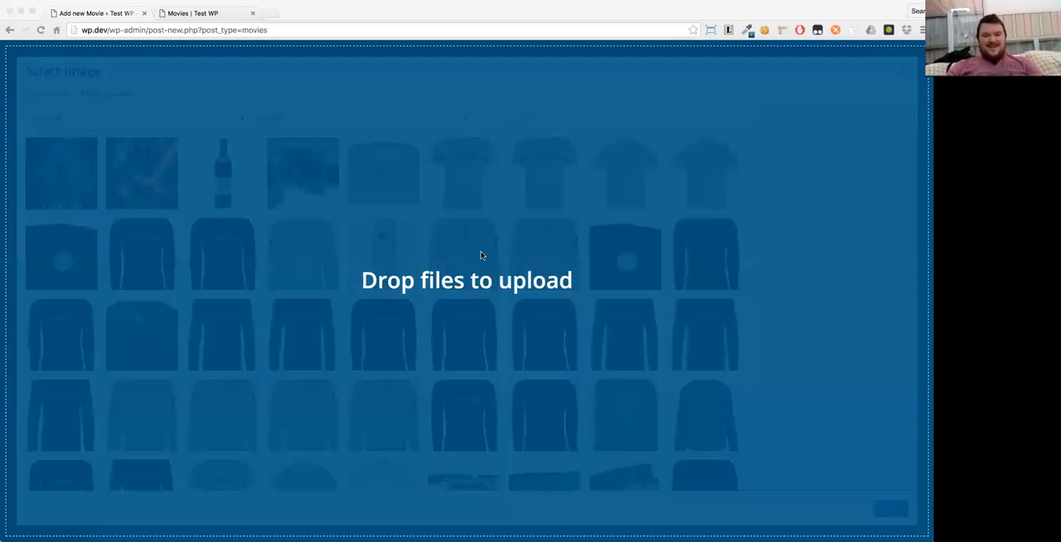
drag(481, 255, 744, 414)
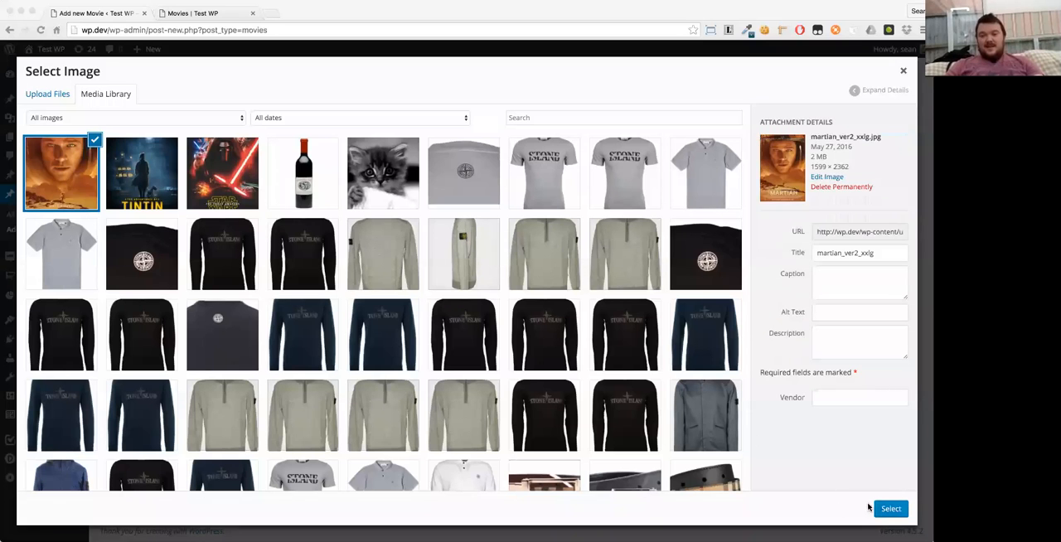
click(887, 508)
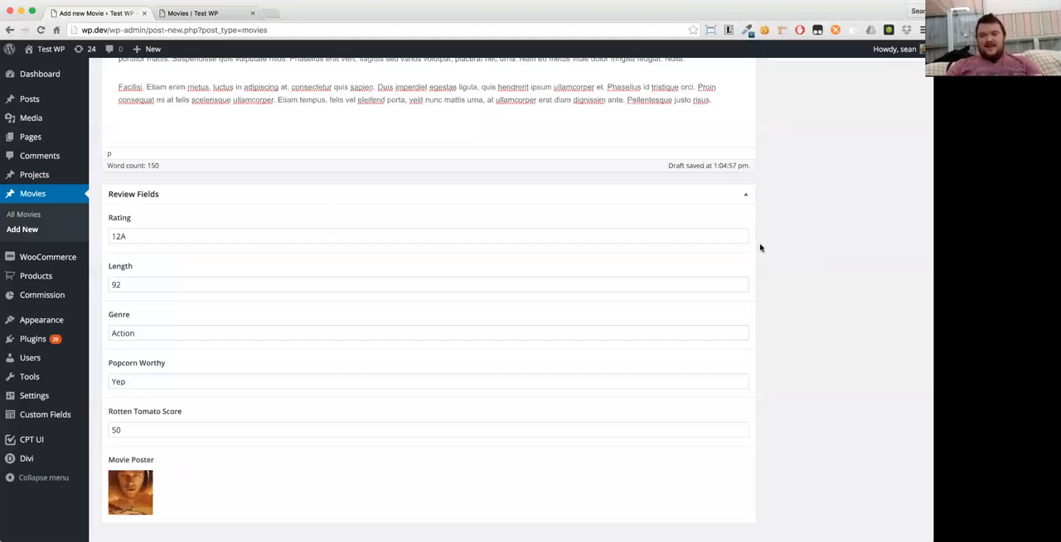
- Set the Martian poster as the movie's featured image and publish the movie
scroll(796, 174, up, 3)
click(811, 178)
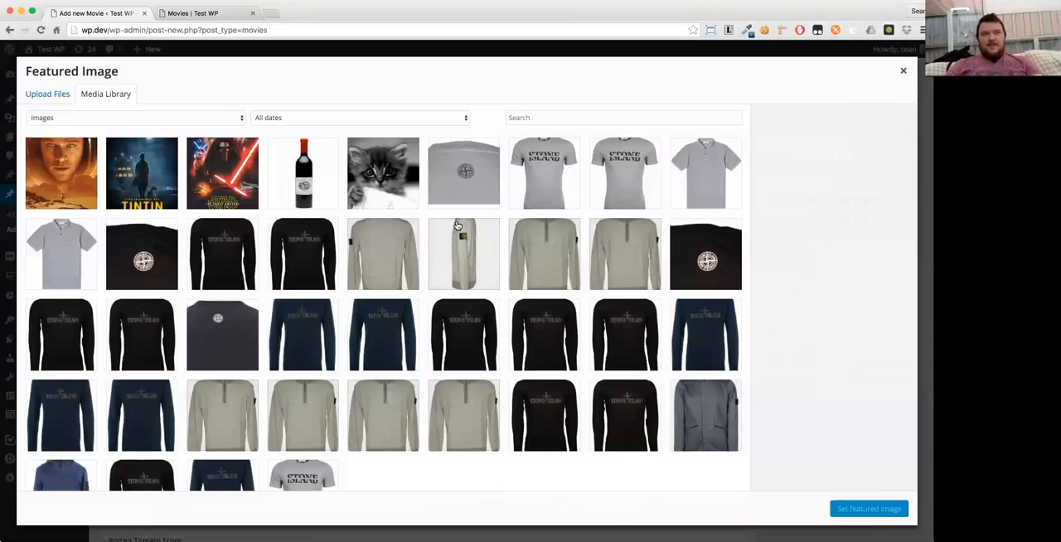
click(71, 159)
click(880, 509)
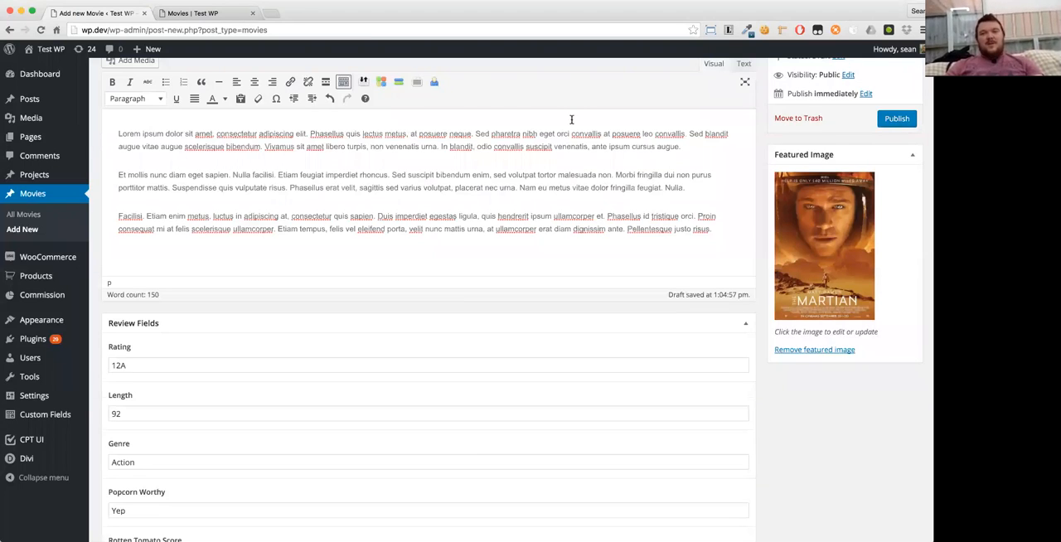
scroll(398, 257, up, 3)
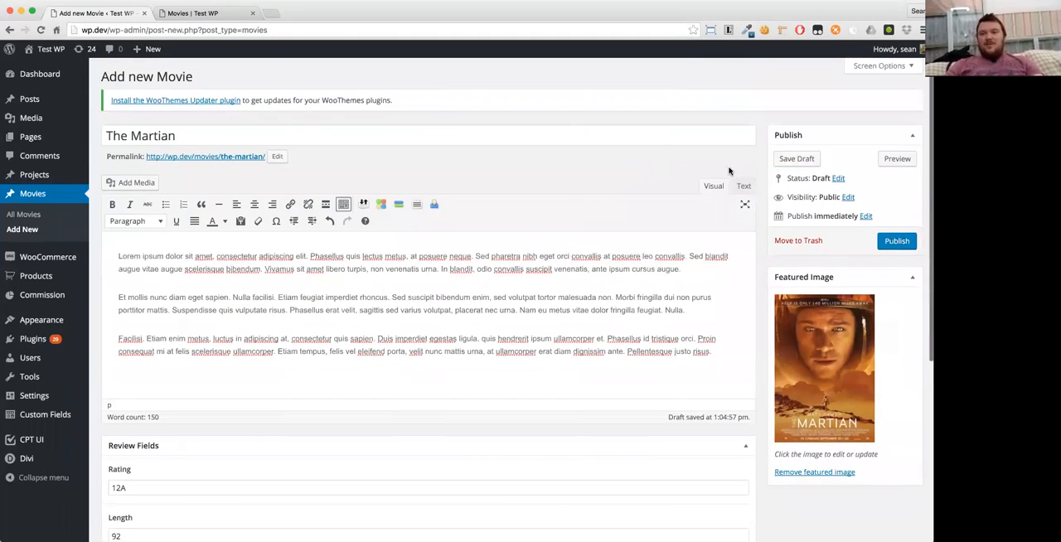
click(890, 240)
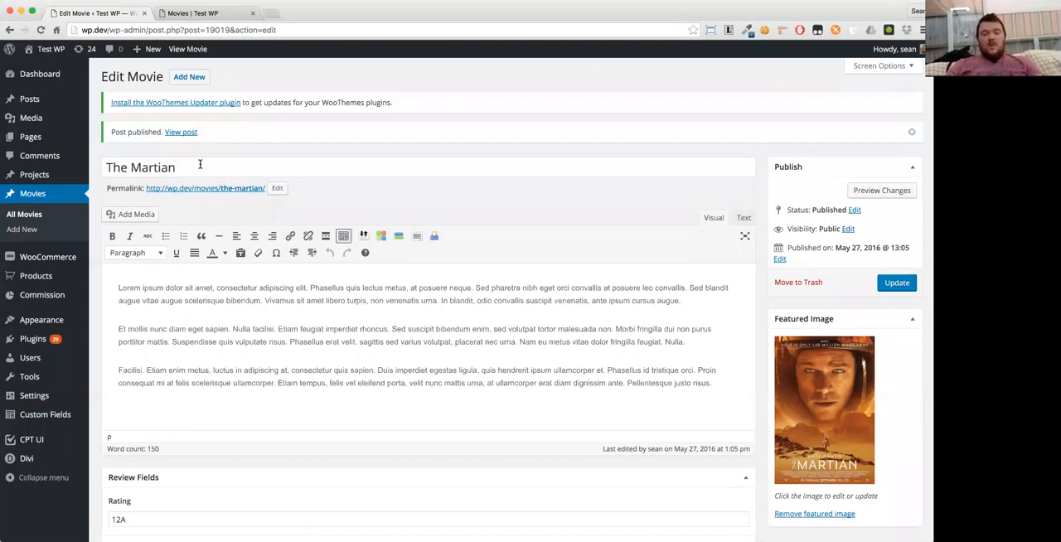
- View the published The Martian page and examine the movie listings in the archive at wp.dev/movies/
click(243, 189)
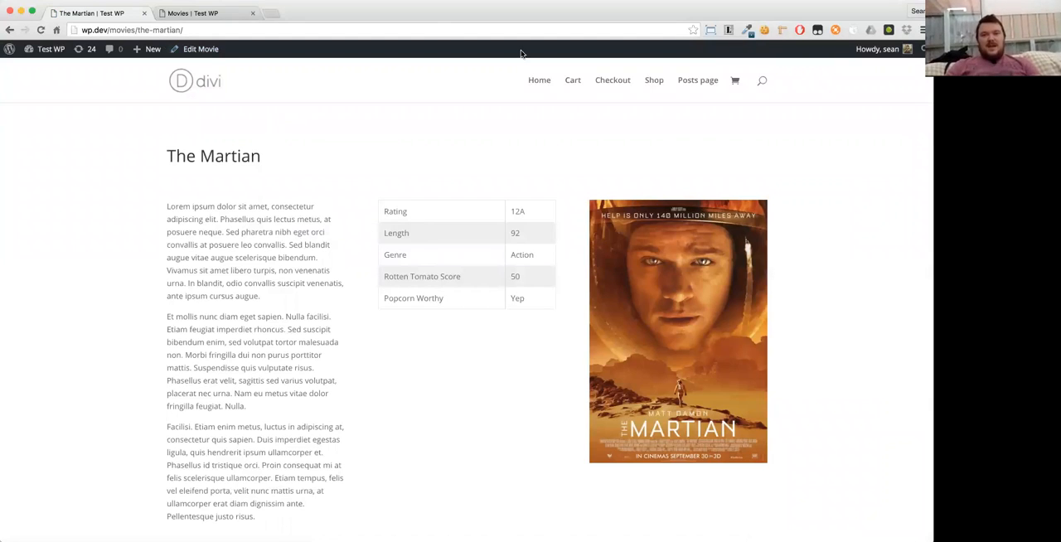
drag(140, 29, 186, 30)
key(BackSpace)
key(Return)
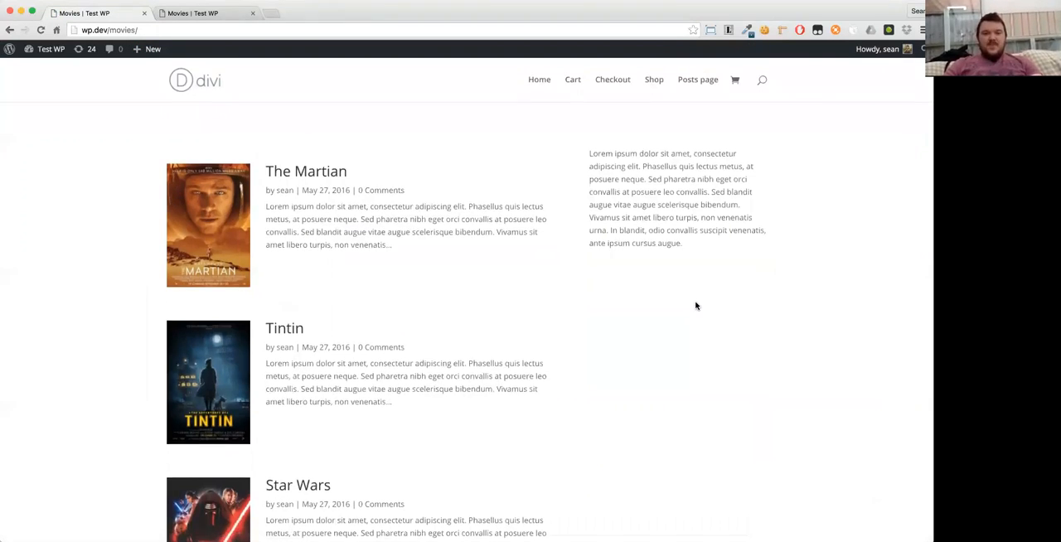
scroll(694, 306, down, 5)
scroll(695, 306, up, 5)
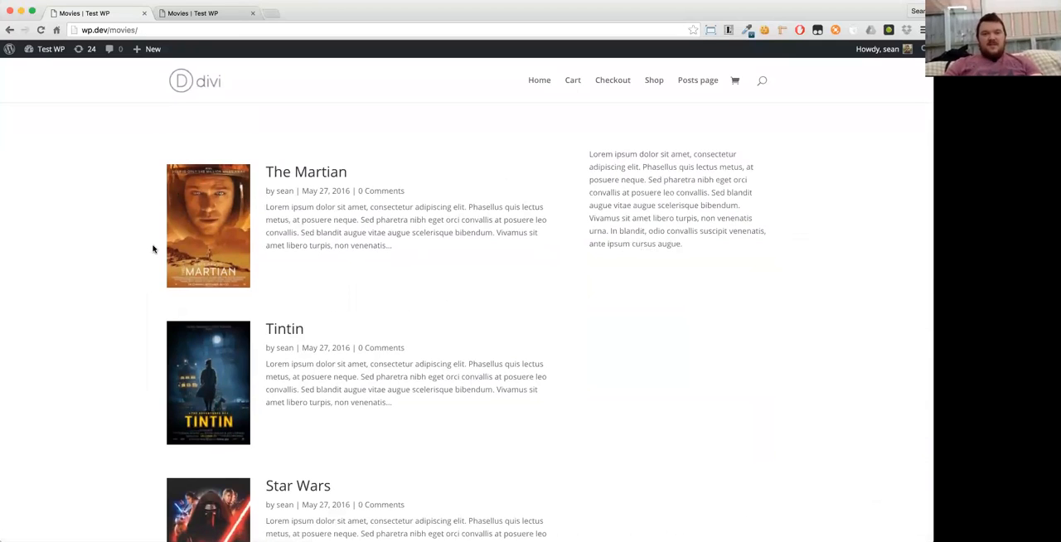
scroll(423, 262, down, 3)
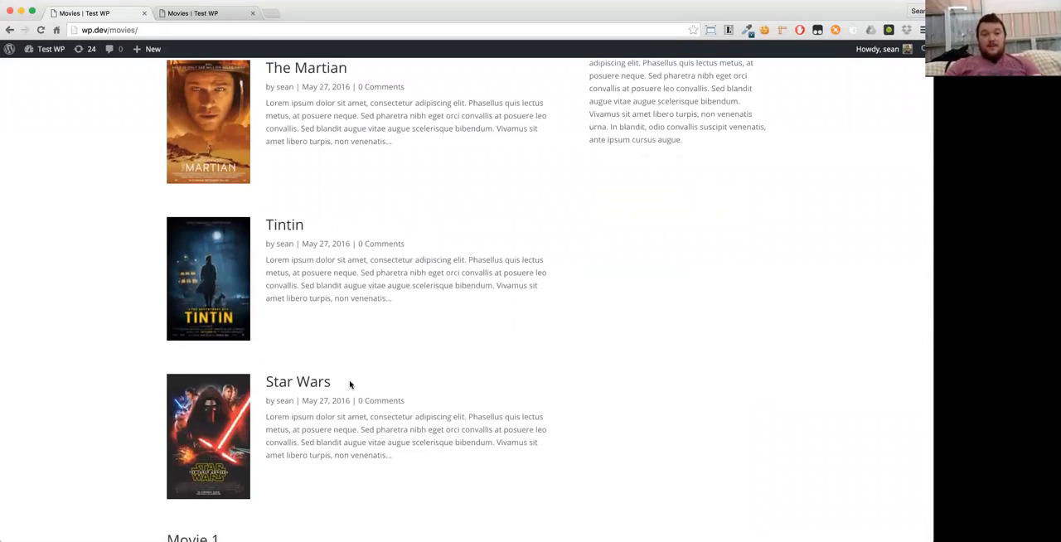
scroll(128, 399, up, 1)
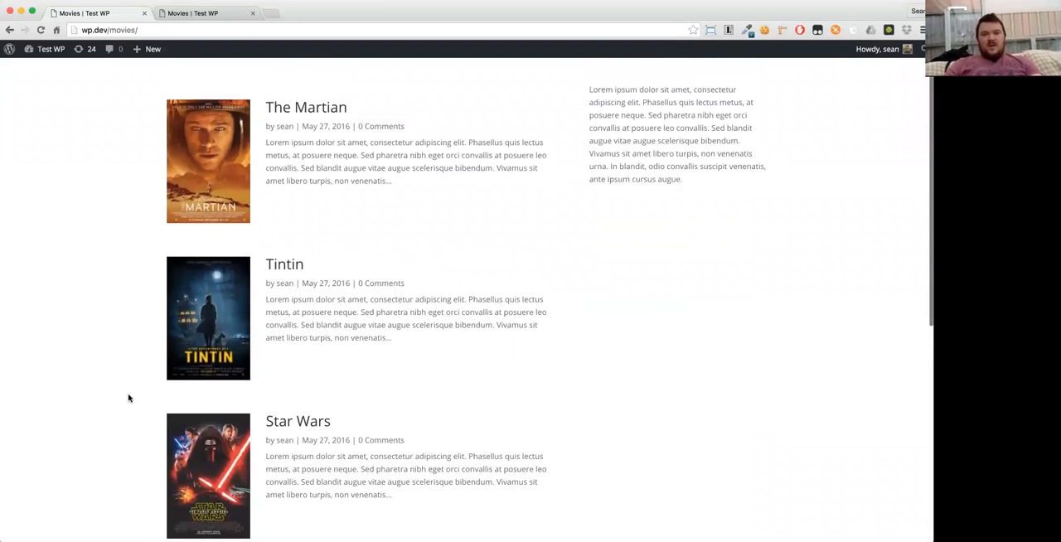
scroll(543, 326, up, 2)
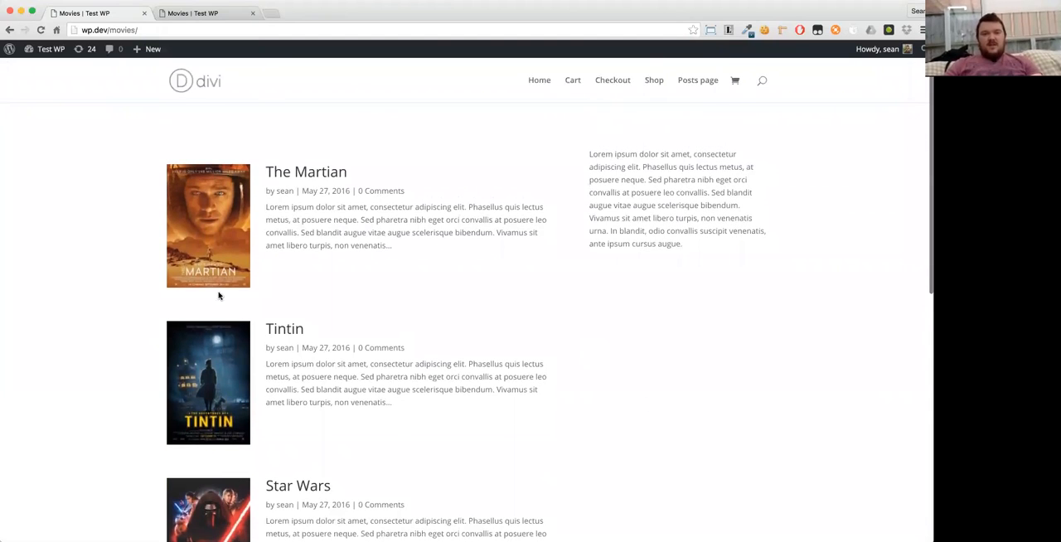
scroll(57, 342, down, 3)
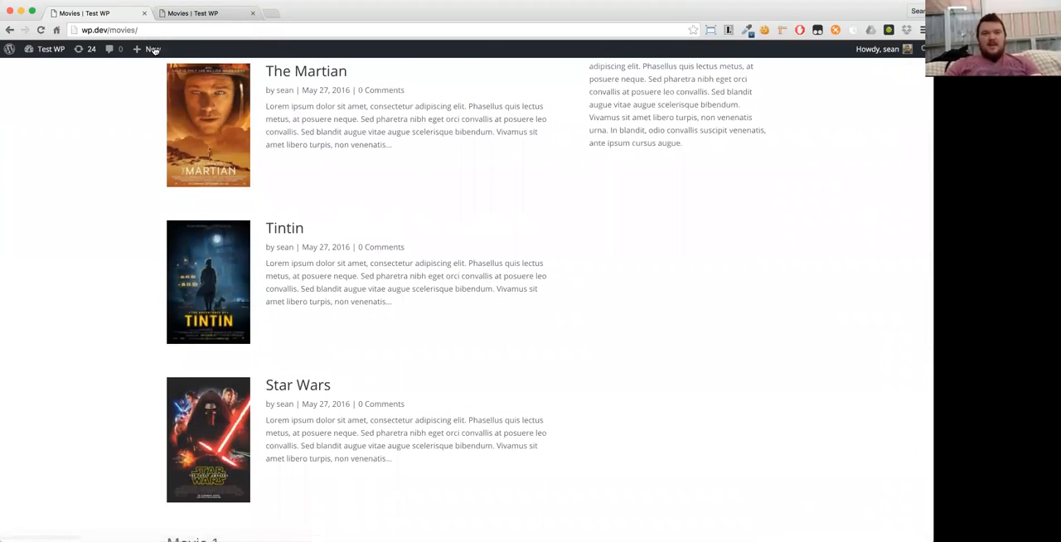
- Set the Movies single and archive templates to None in the CPT Layout Injector settings and save them
click(171, 13)
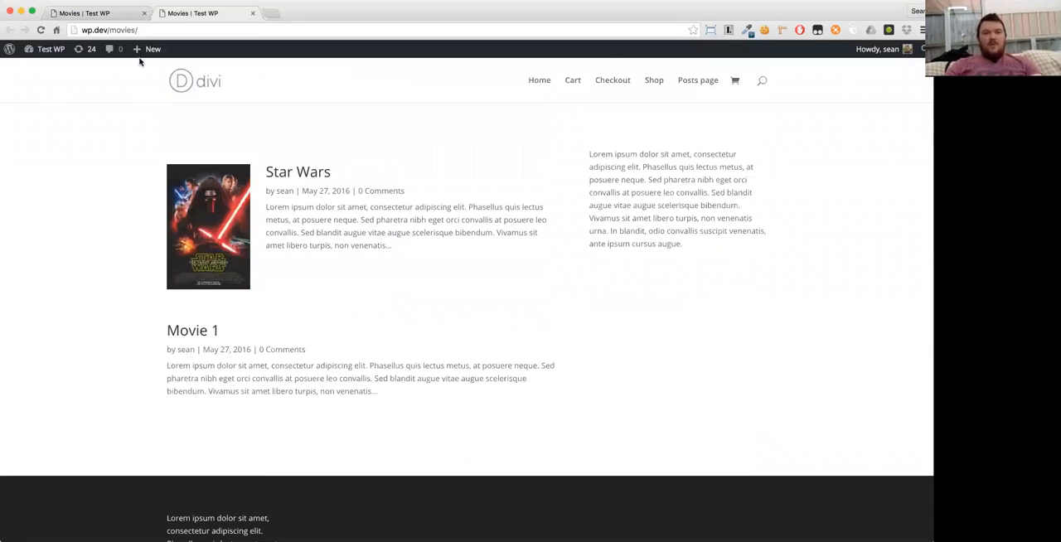
mouse_move(56, 50)
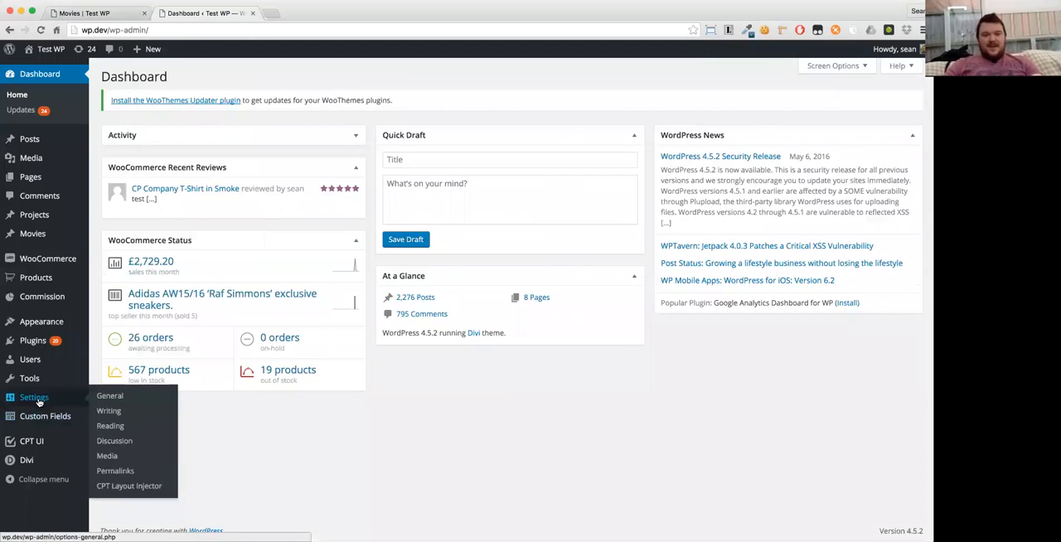
click(128, 486)
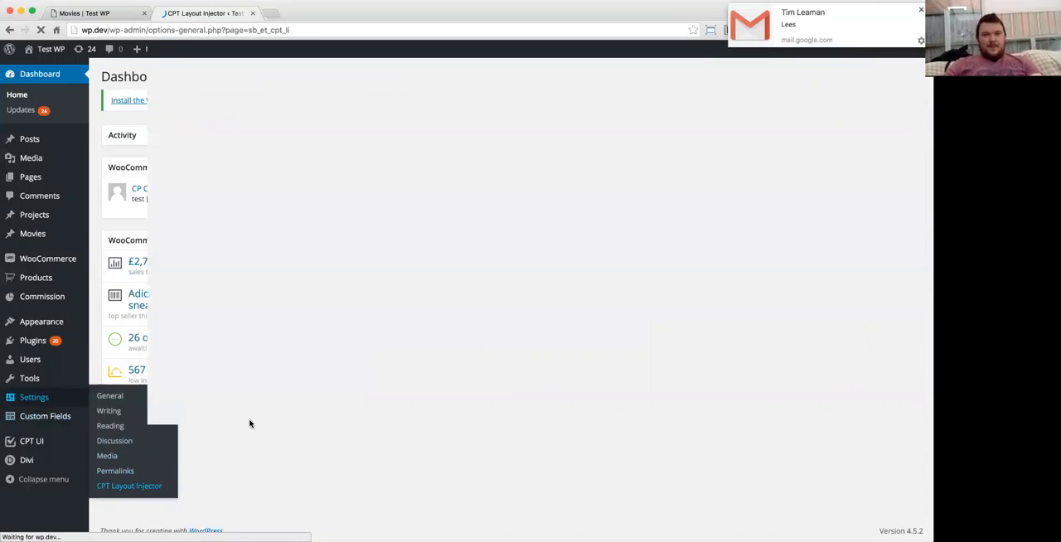
click(246, 309)
click(242, 287)
click(248, 321)
click(242, 311)
click(124, 374)
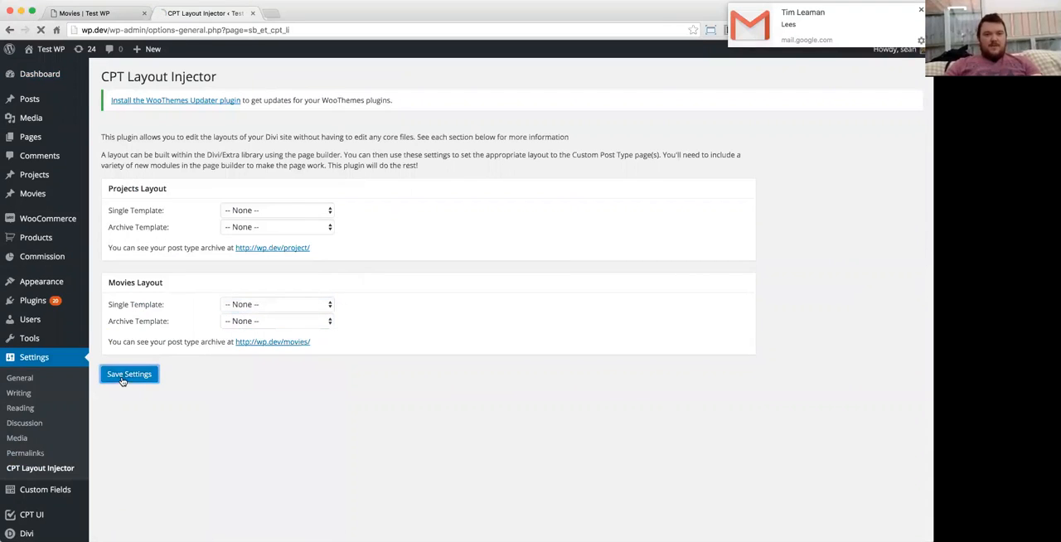
- Reload the movies archive and examine how the listings look without the custom layout
click(99, 12)
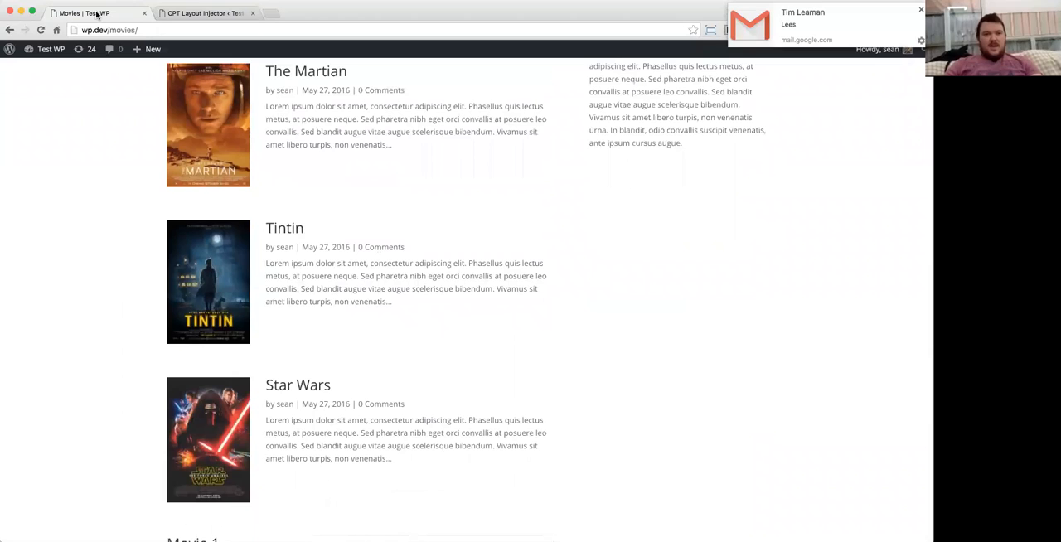
key(super+r)
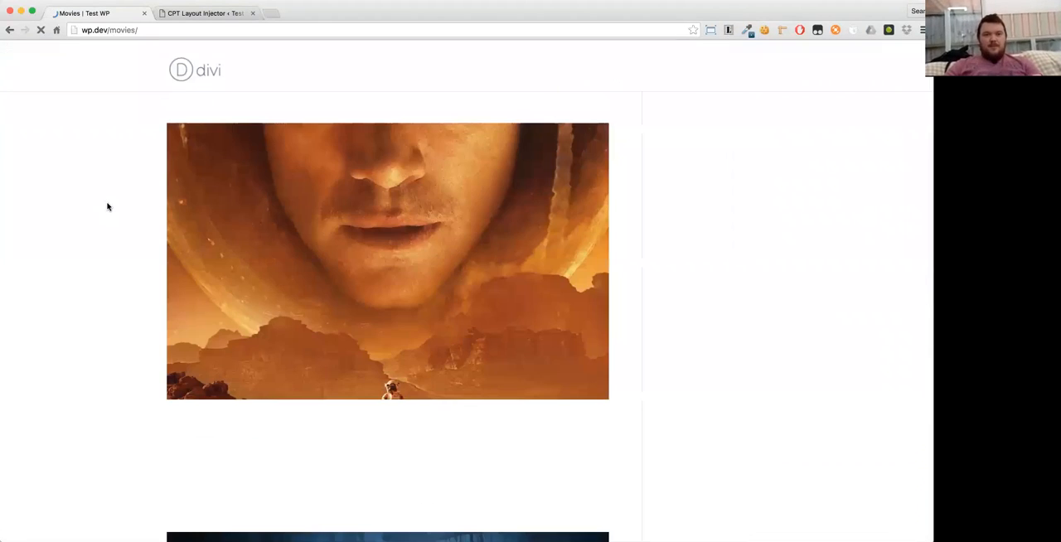
scroll(600, 262, down, 10)
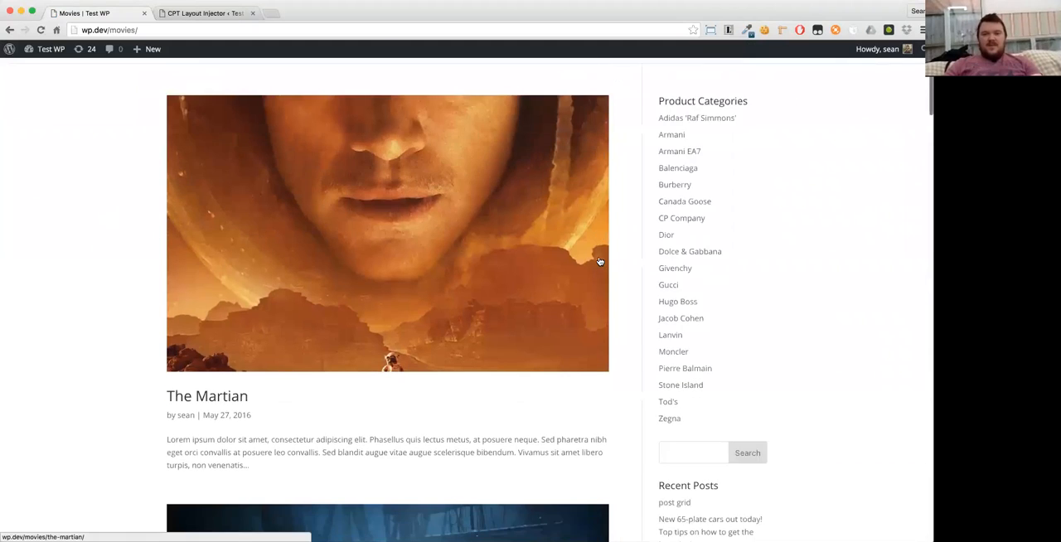
scroll(599, 262, down, 10)
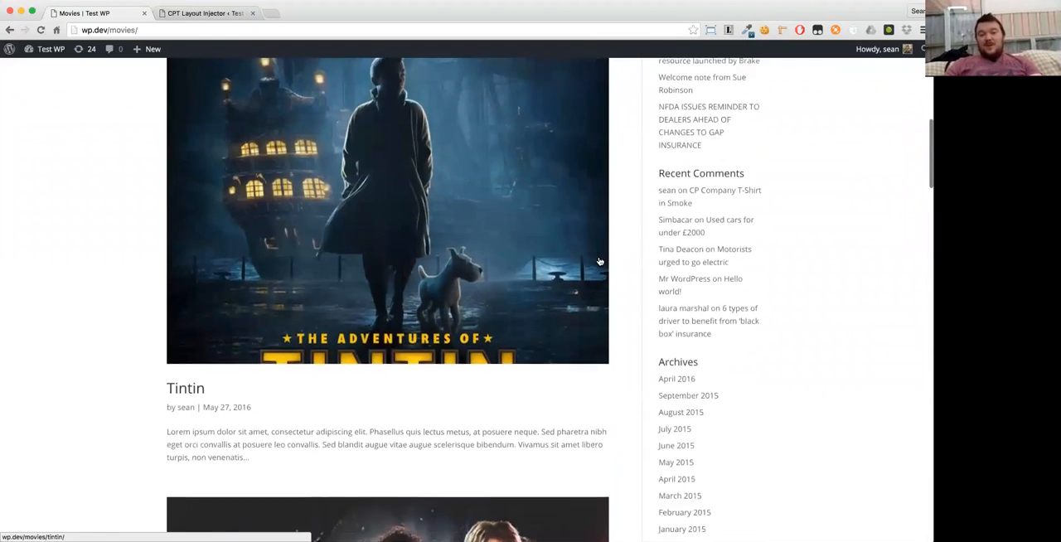
scroll(599, 262, down, 10)
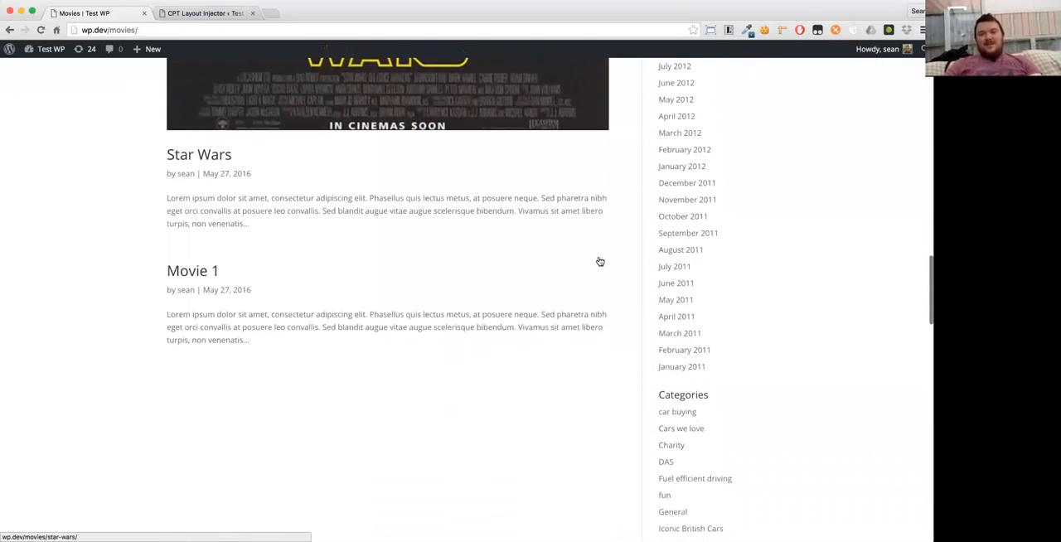
scroll(599, 262, up, 15)
scroll(599, 262, up, 3)
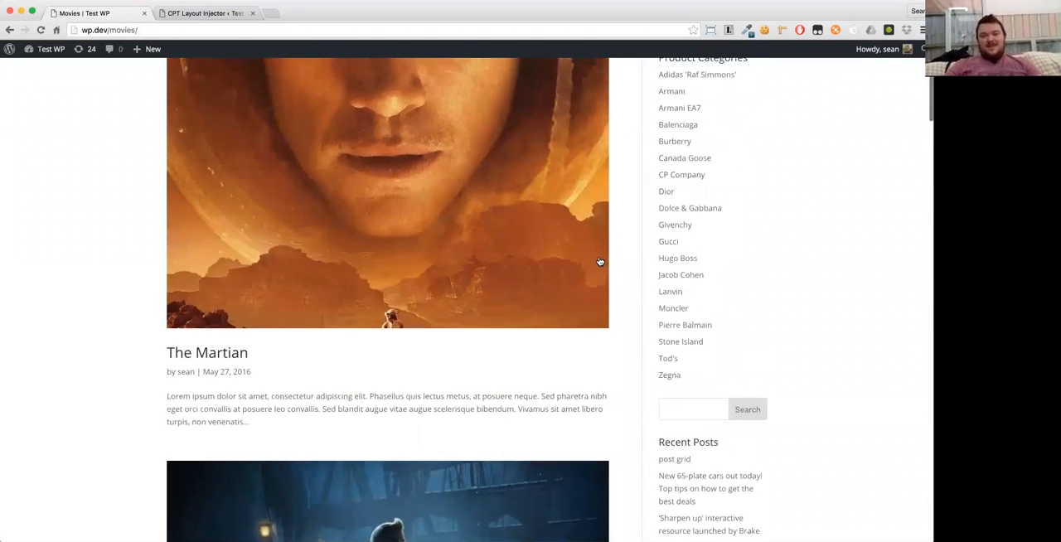
- Open The Martian from the archive, examine its single page in the default theme layout, and return to its edit screen
scroll(600, 262, up, 3)
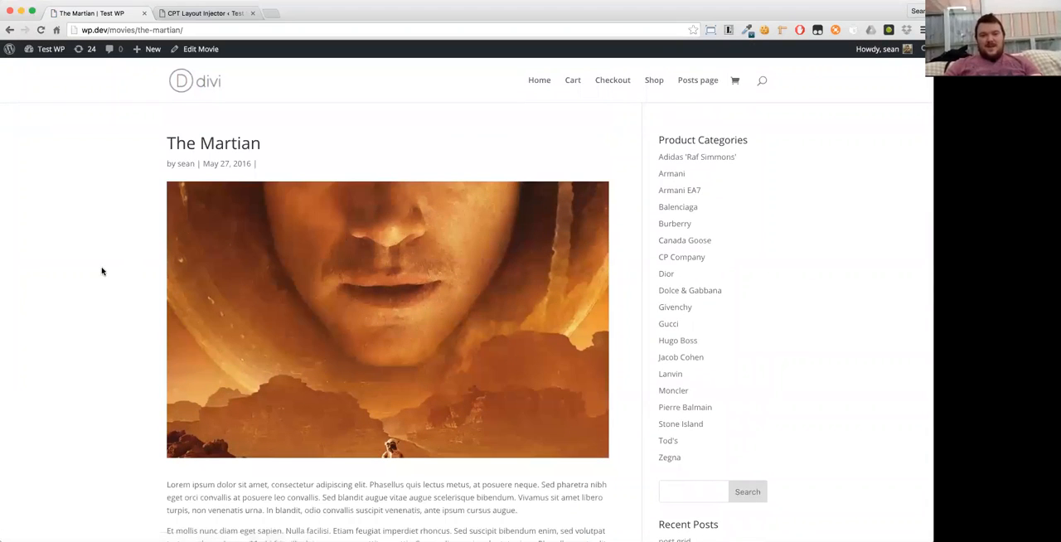
scroll(212, 275, down, 5)
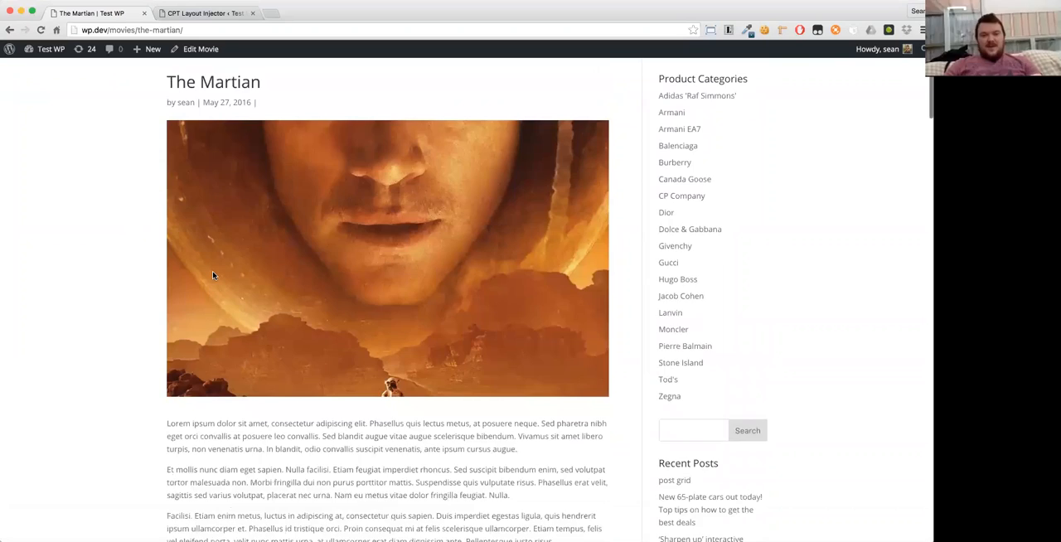
scroll(213, 274, up, 5)
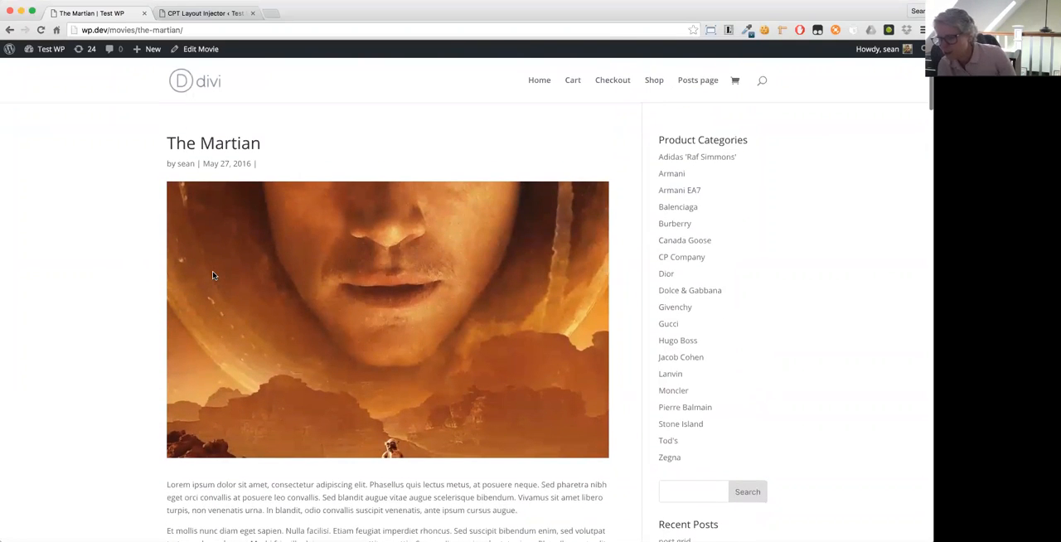
scroll(108, 261, left, 5)
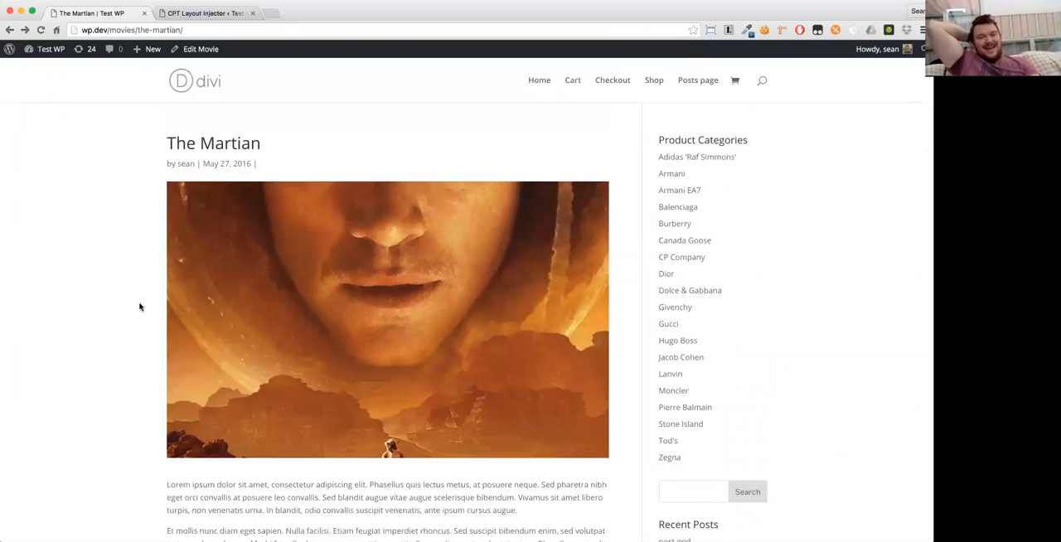
scroll(139, 307, left, 5)
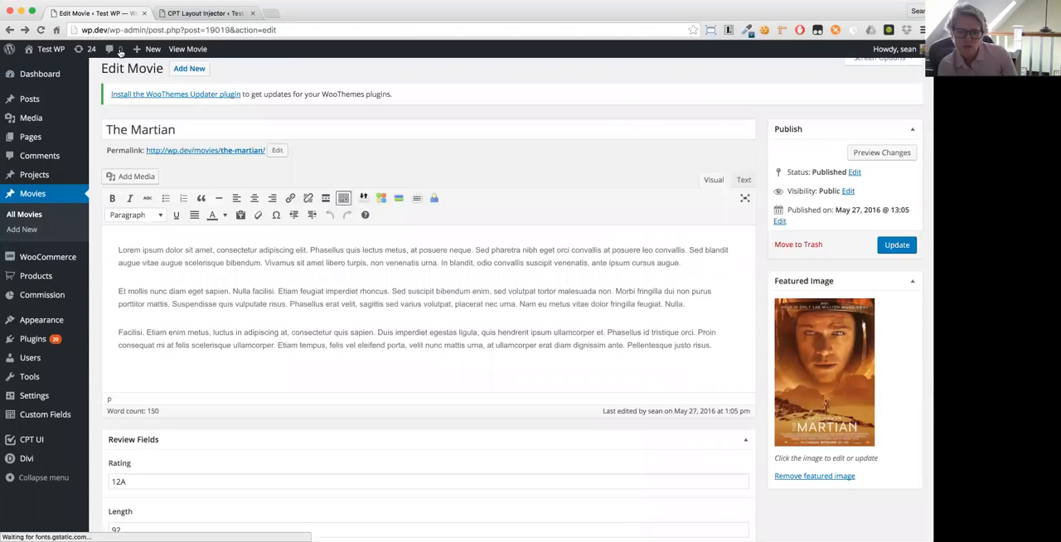
- Set the Movies single template to Movie Single and the archive template to Movie Archive, and save the settings
click(206, 14)
click(272, 335)
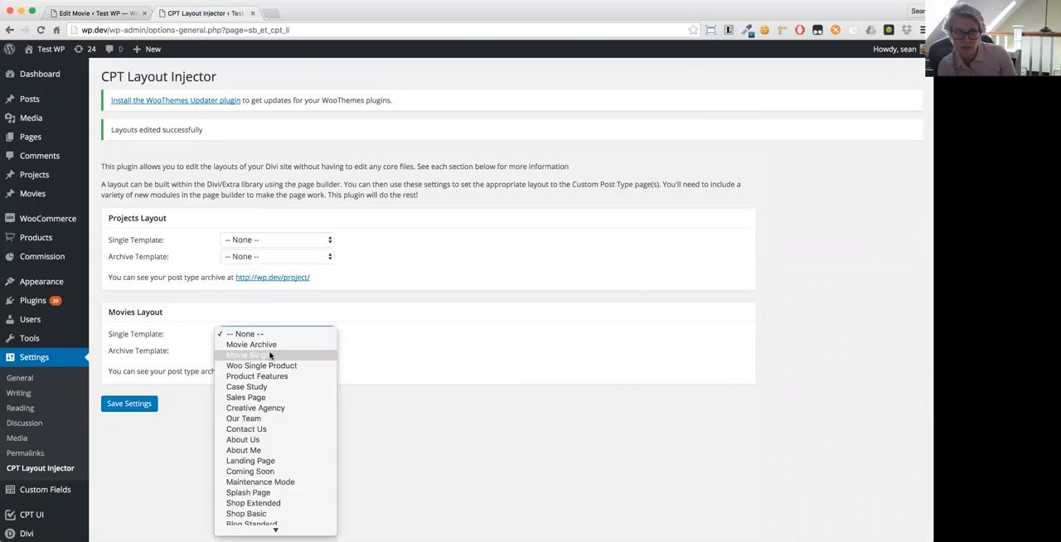
key(Escape)
click(248, 353)
click(246, 360)
click(127, 406)
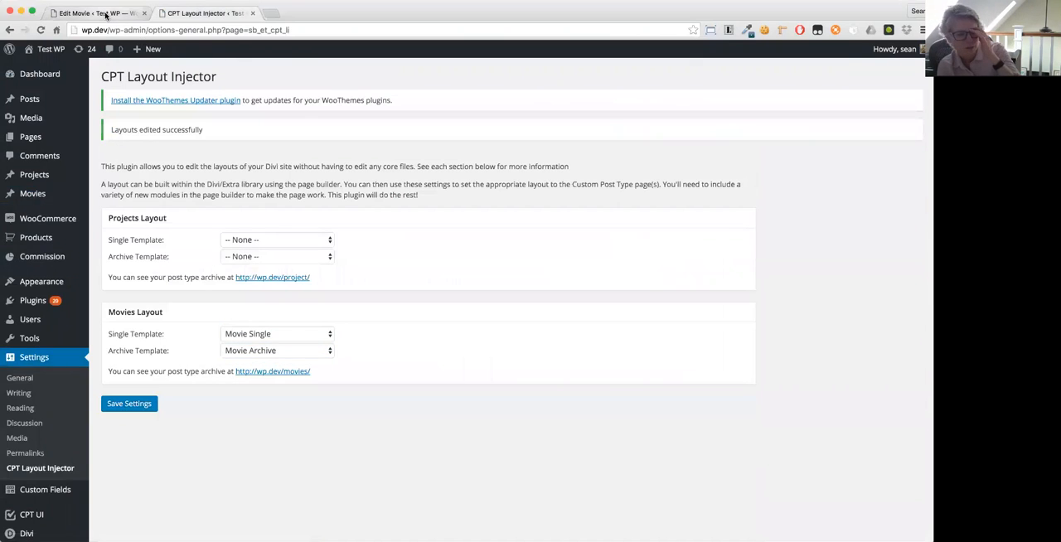
- View The Martian's page and check its text, review field table and poster in the Movie Single layout
click(133, 12)
click(197, 152)
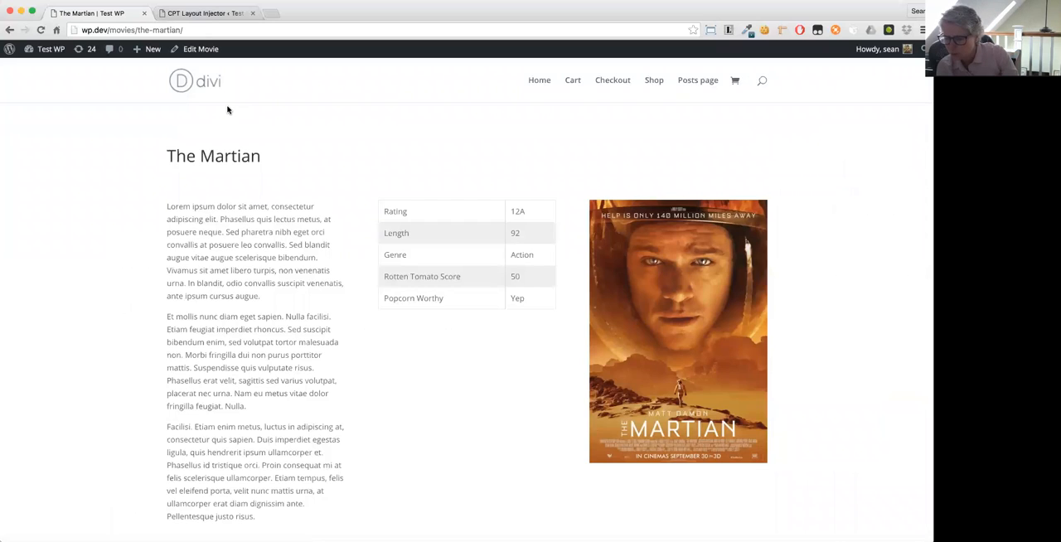
click(173, 15)
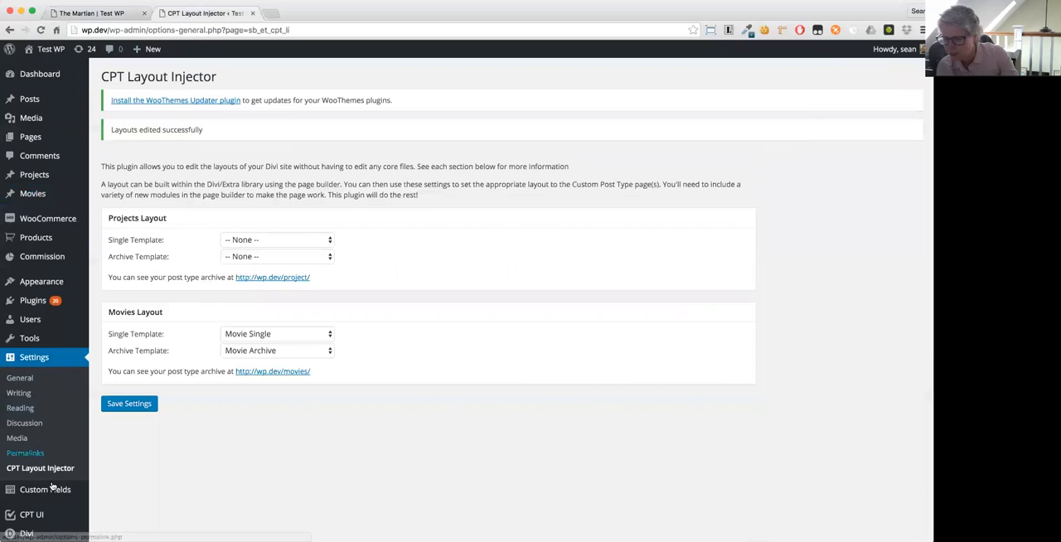
click(73, 13)
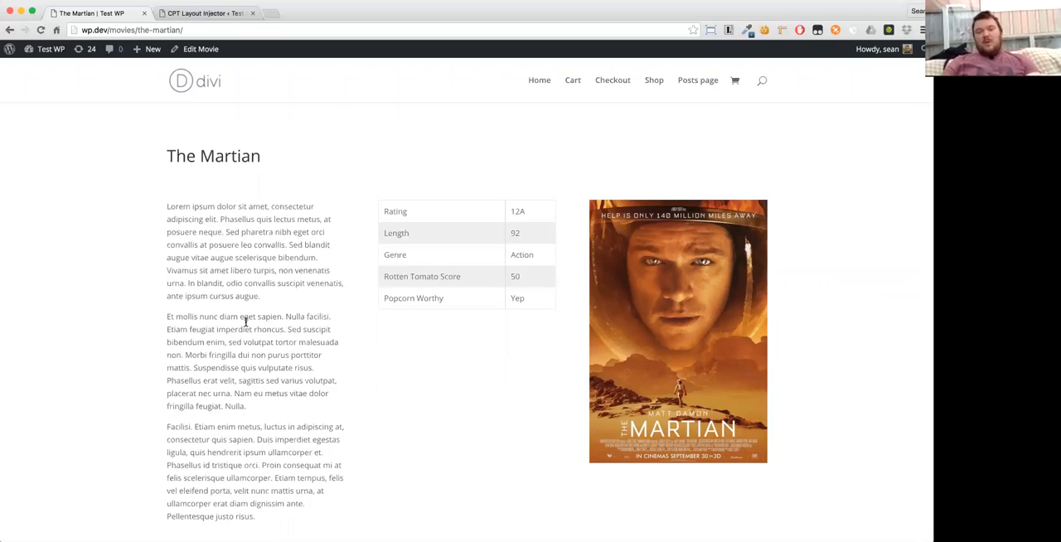
scroll(124, 280, down, 2)
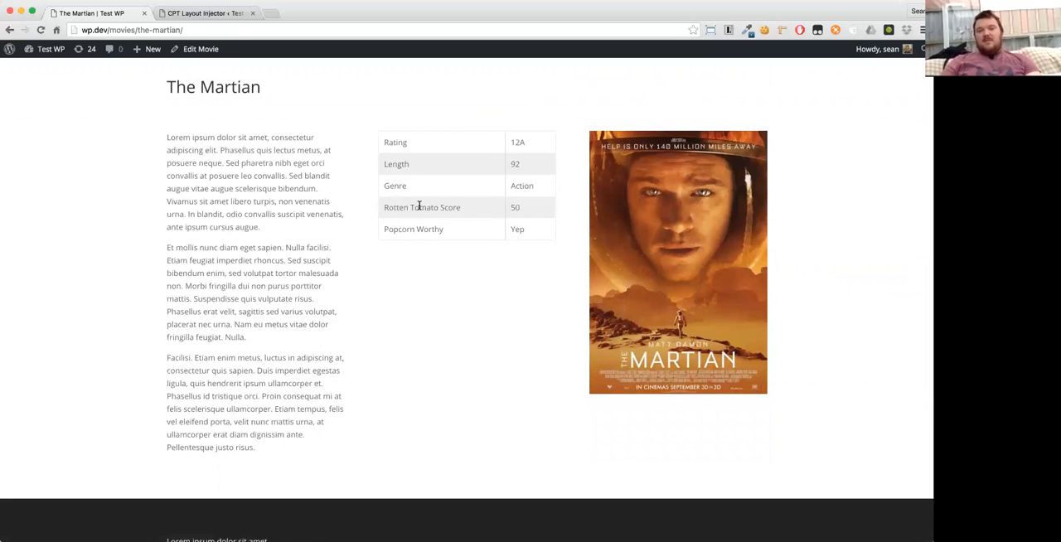
scroll(363, 318, up, 2)
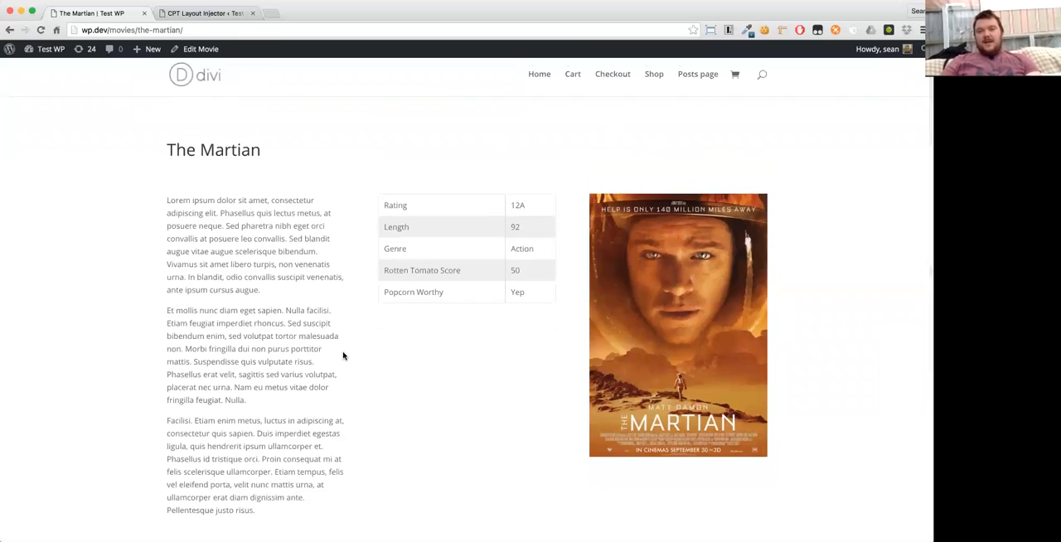